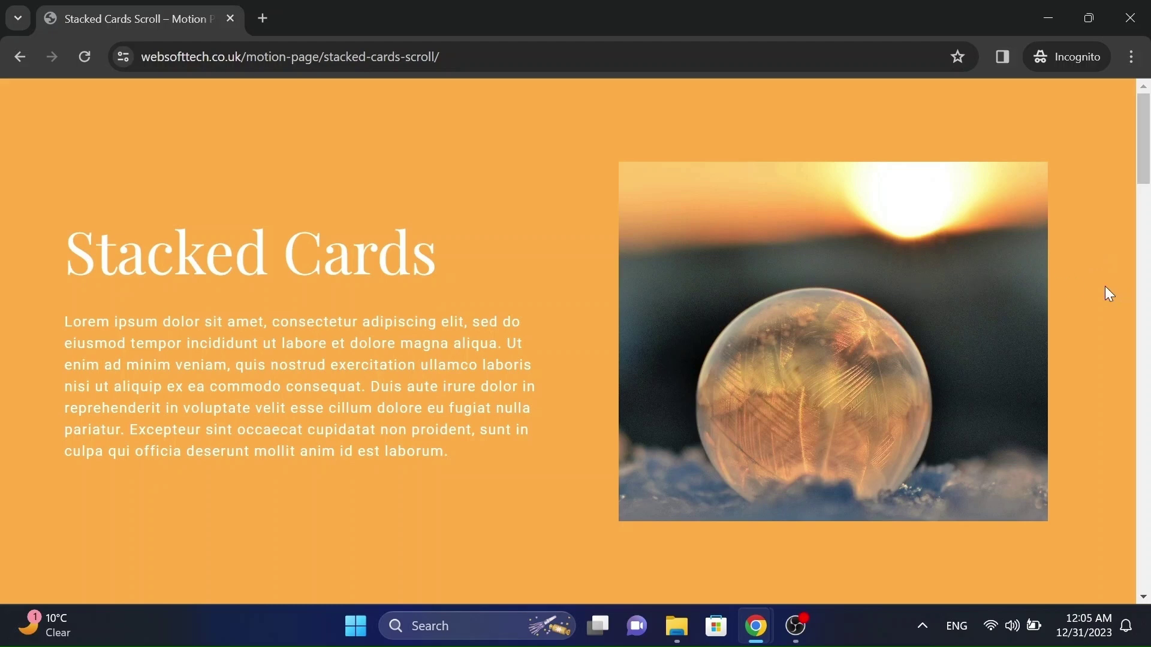
Add a new single-column container below the orange Stacked Cards section
scroll(1108, 293, down, 7)
scroll(1109, 294, down, 3)
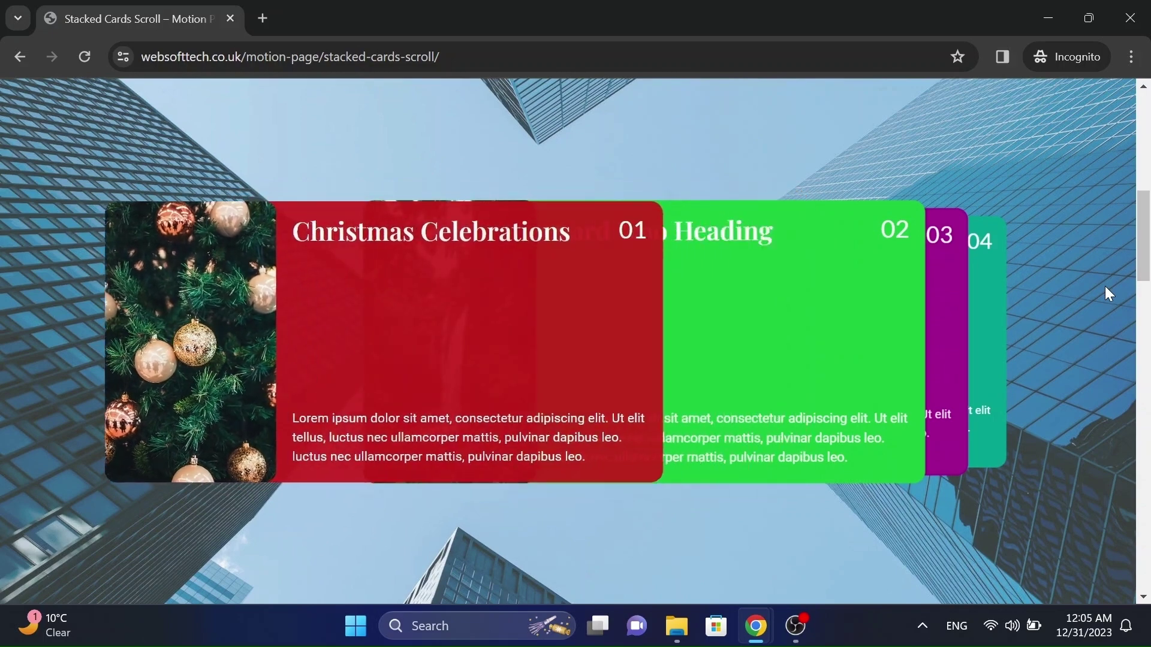
scroll(1107, 289, up, 3)
scroll(1107, 293, down, 3)
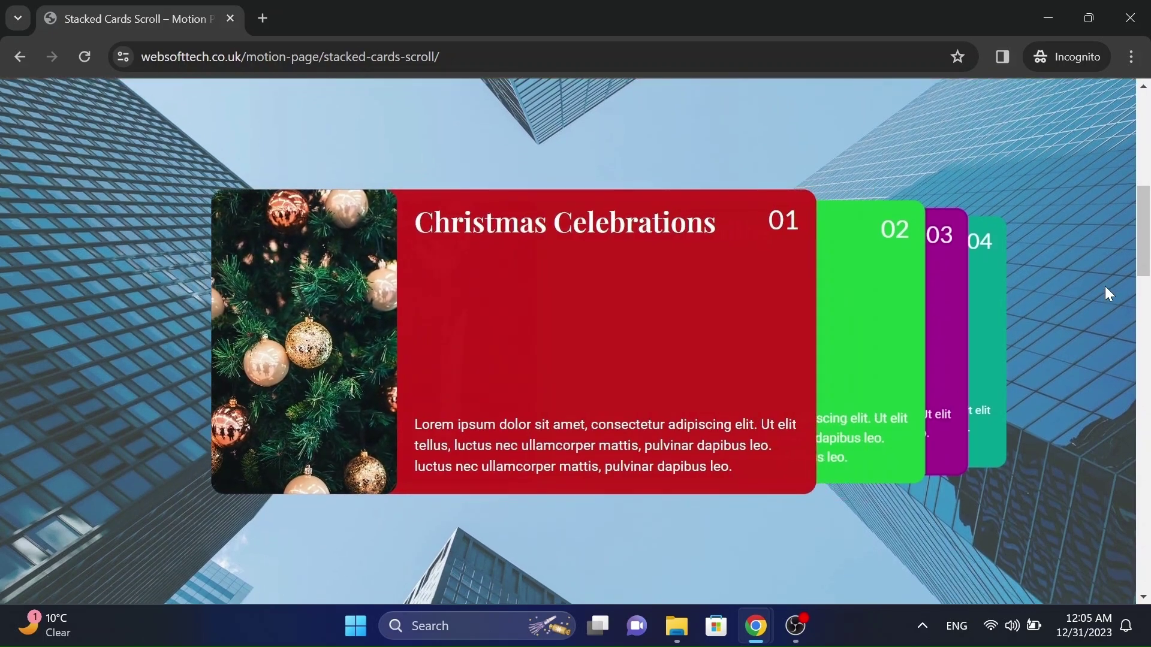
scroll(1106, 287, down, 3)
scroll(1105, 287, down, 3)
scroll(1105, 286, down, 3)
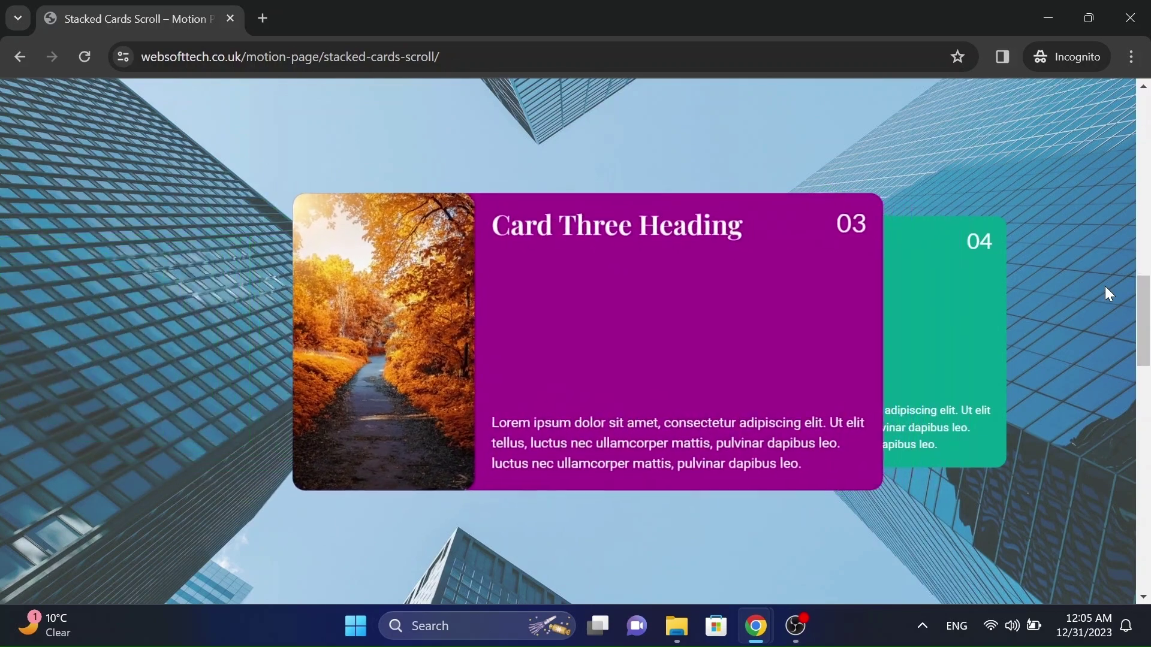
scroll(1105, 285, down, 3)
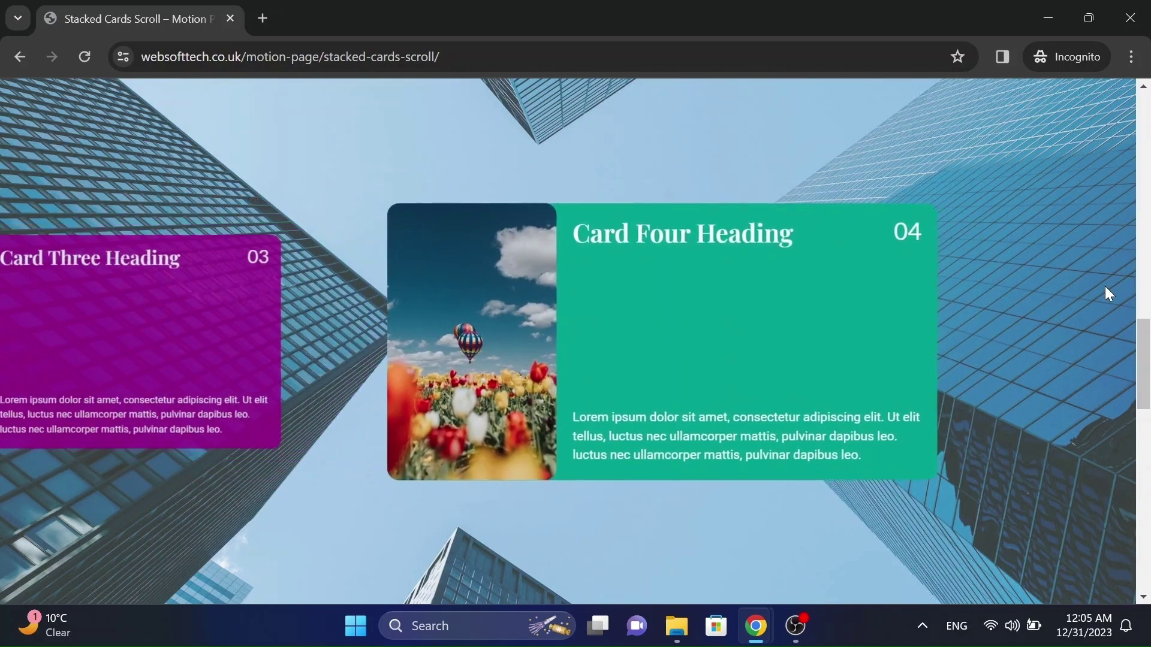
scroll(1105, 286, down, 3)
scroll(1105, 286, down, 4)
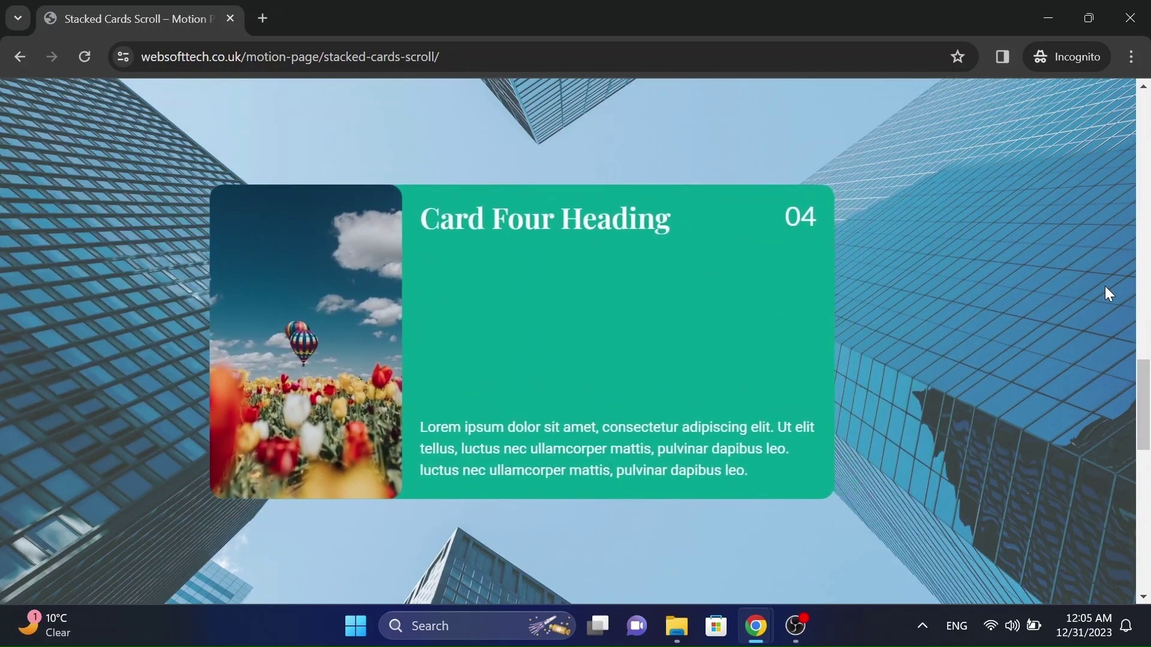
scroll(1105, 287, down, 6)
scroll(1106, 286, up, 5)
scroll(1109, 293, up, 3)
scroll(1108, 293, up, 3)
scroll(1106, 290, up, 3)
scroll(1105, 287, up, 3)
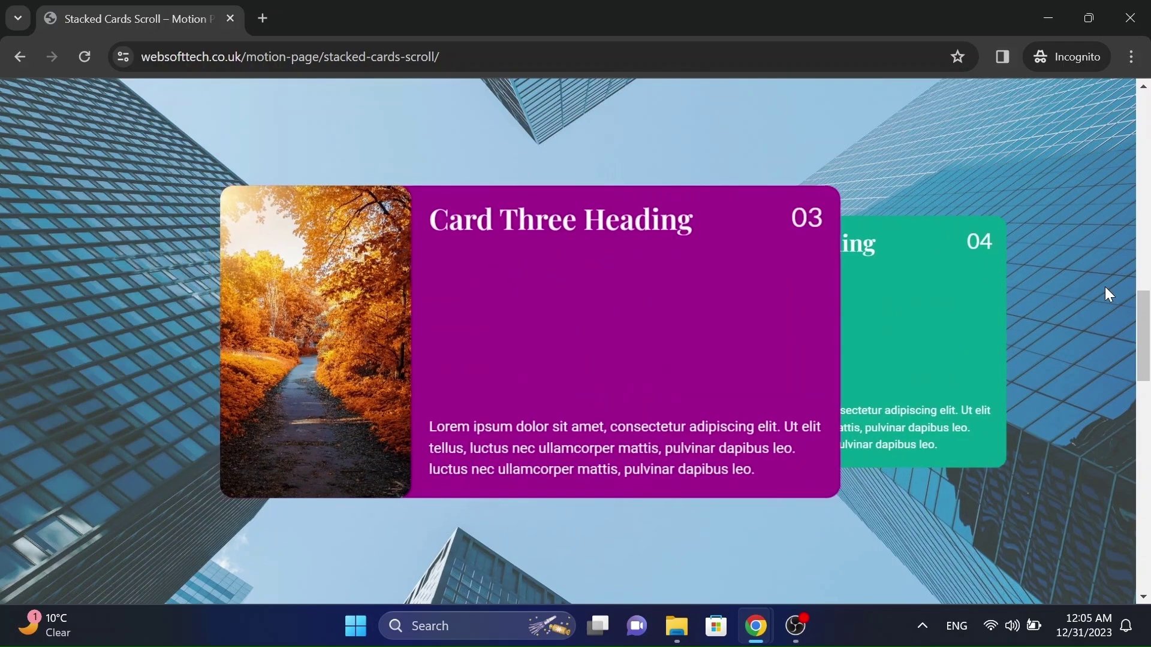
scroll(1109, 293, up, 3)
scroll(1109, 294, up, 3)
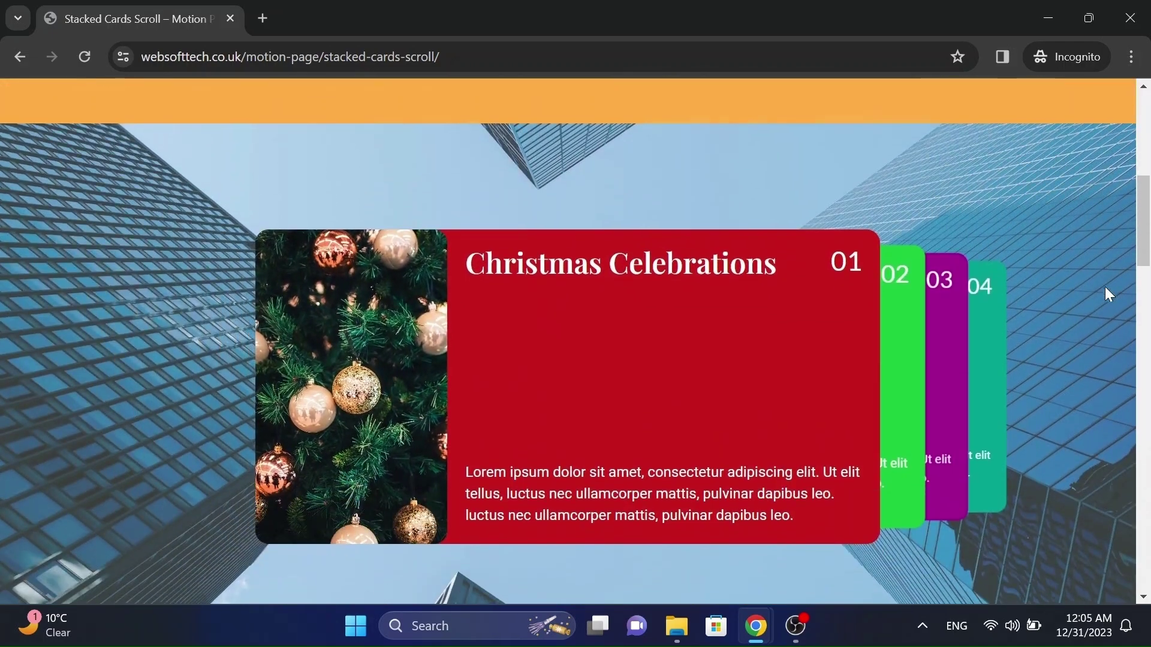
scroll(1105, 287, down, 3)
scroll(1105, 287, up, 3)
scroll(1105, 287, up, 5)
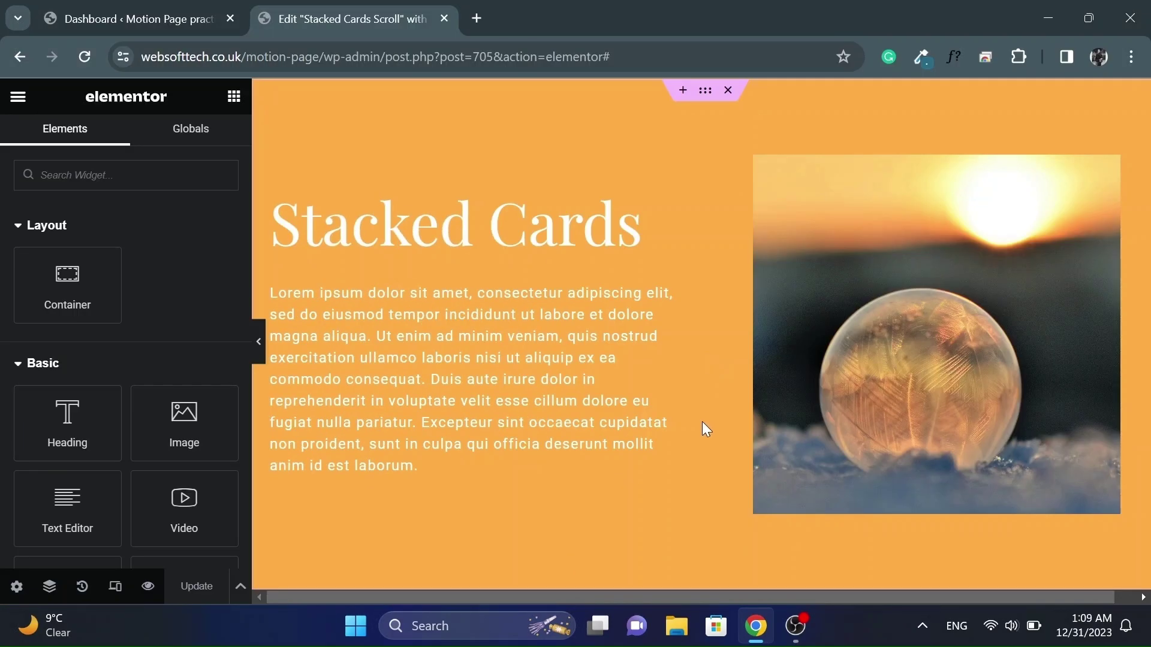
scroll(688, 412, down, 5)
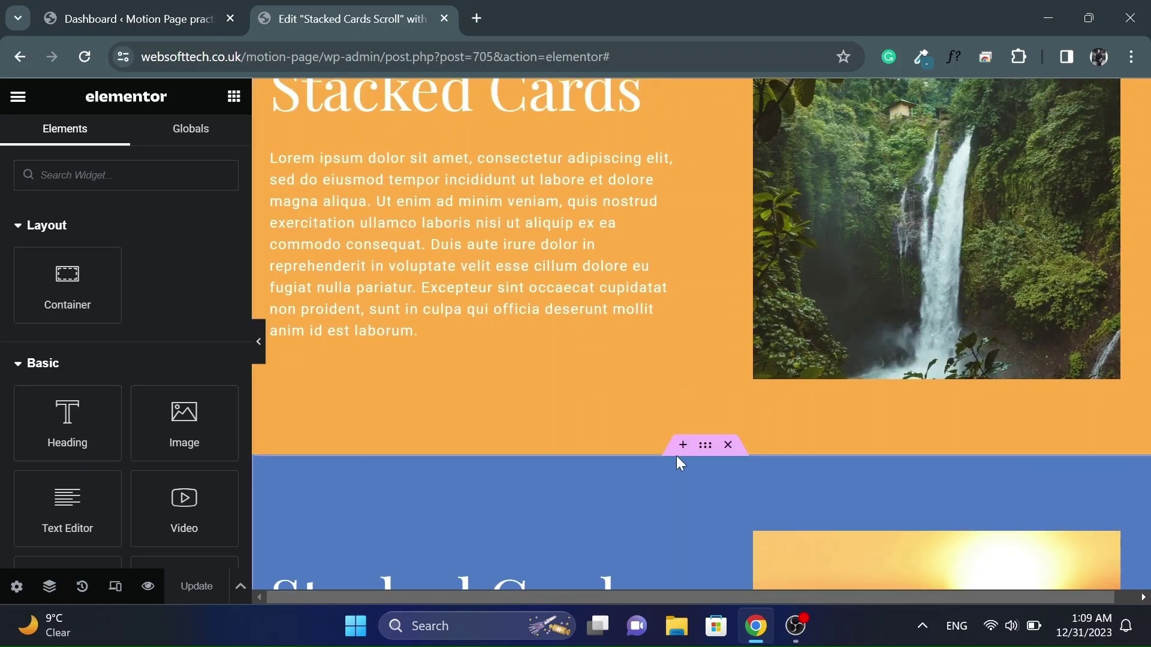
click(681, 446)
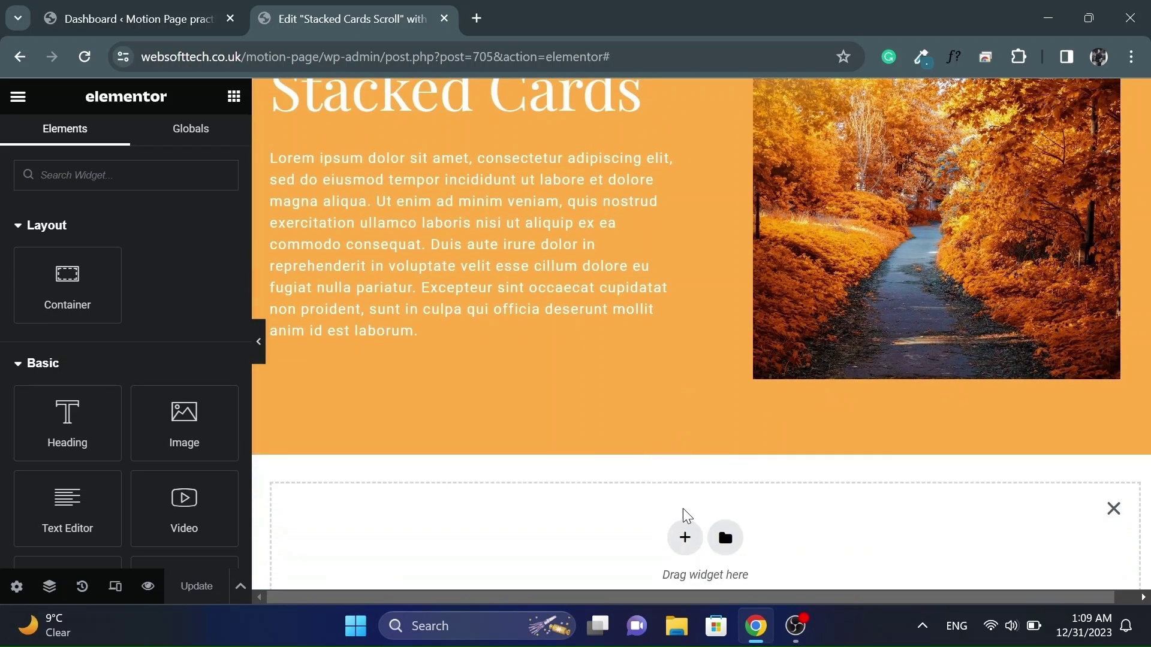
click(686, 539)
scroll(540, 516, down, 1)
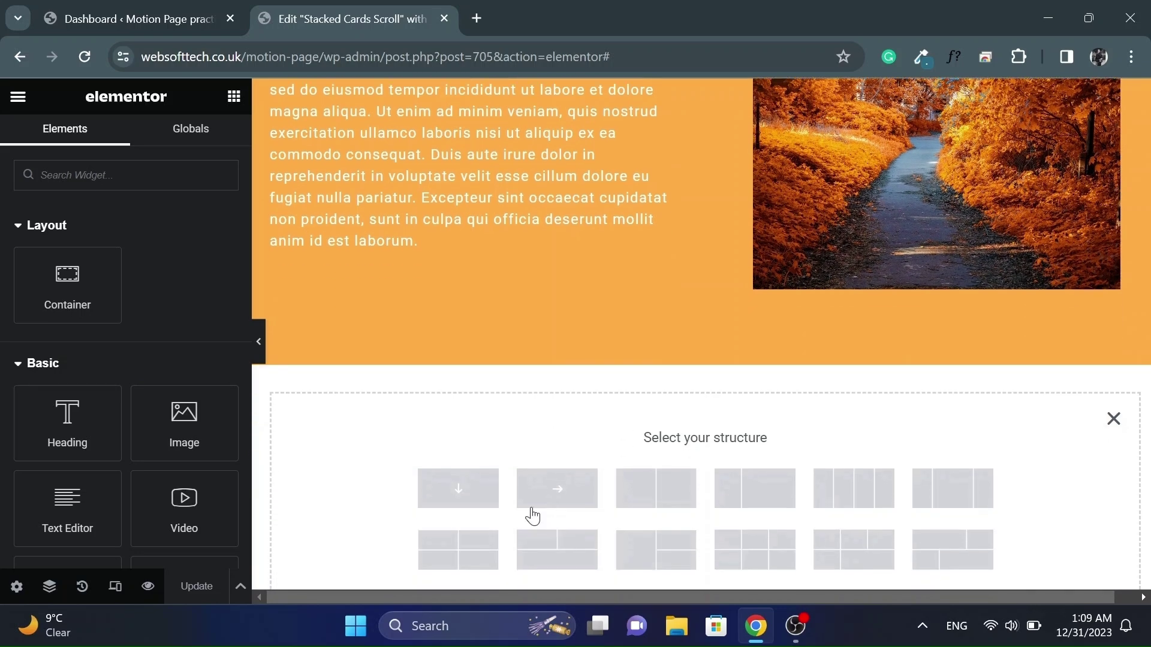
click(454, 490)
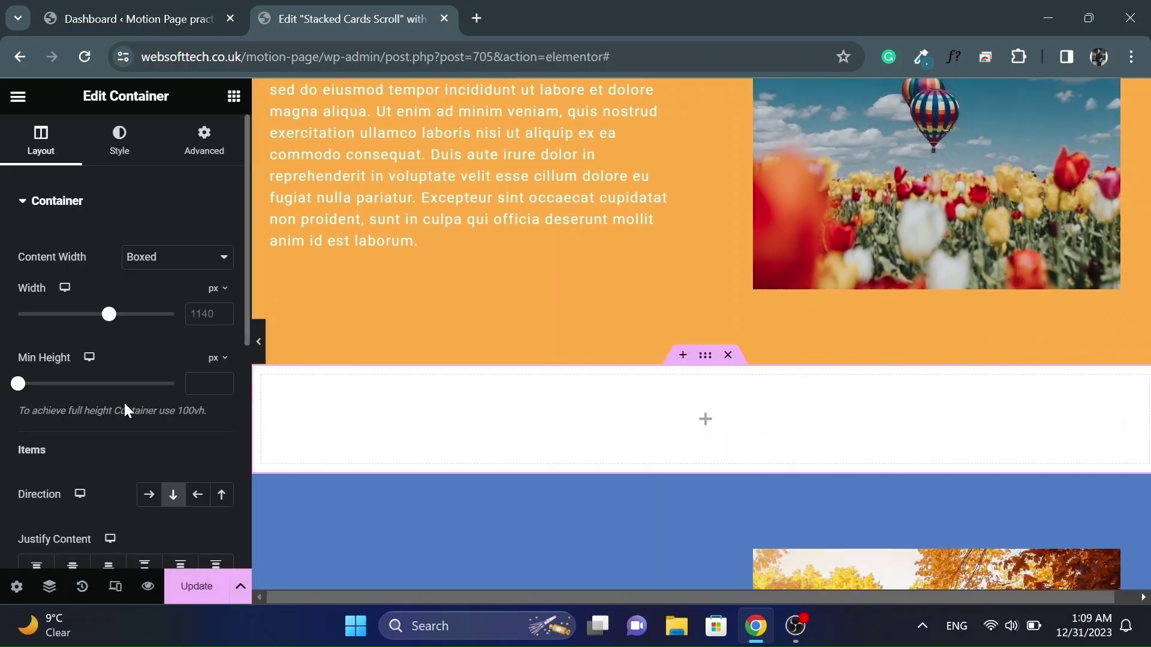
Set the container's Content Width to Full Width and Min Height to 100 vh
click(165, 268)
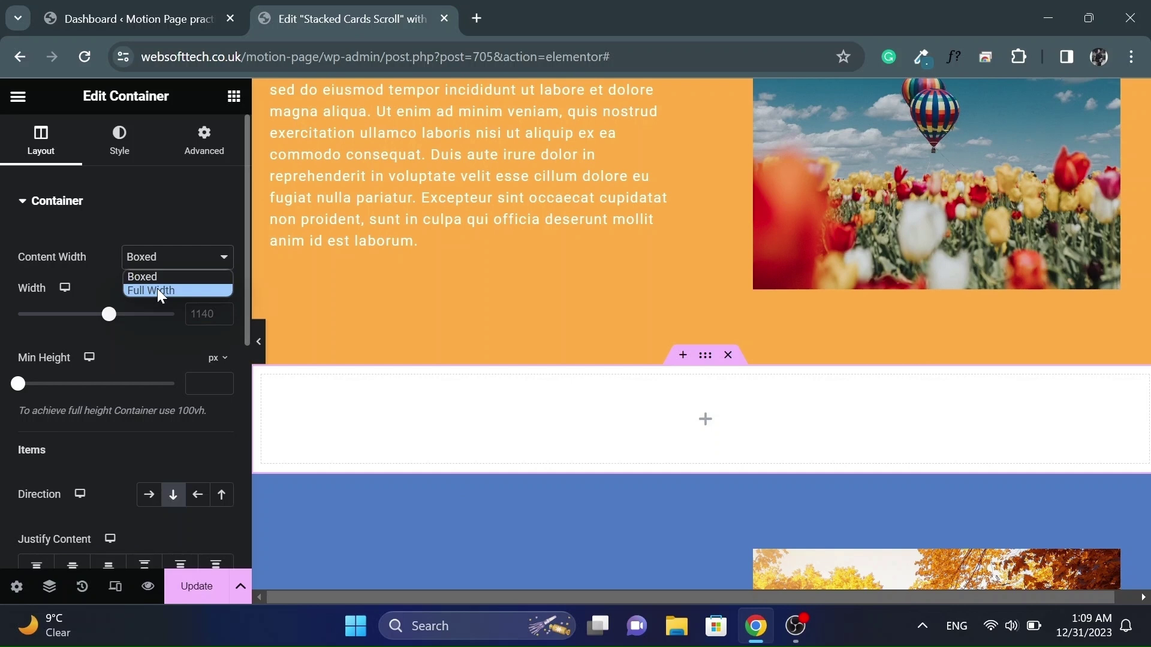
click(157, 289)
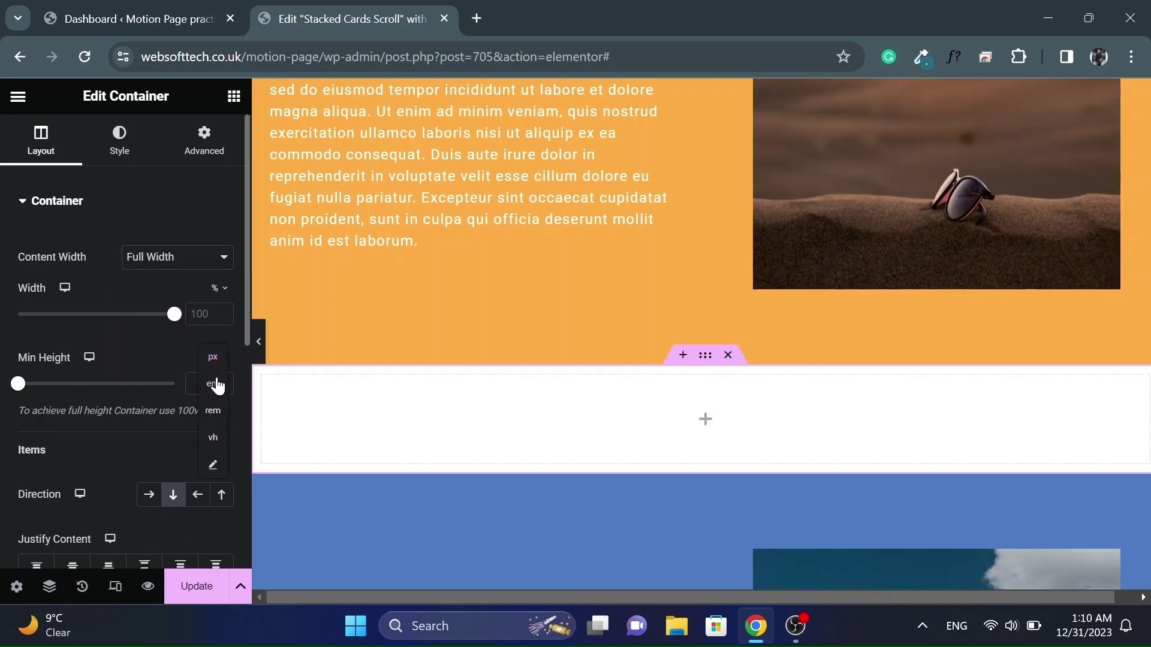
click(214, 443)
click(200, 383)
text(100)
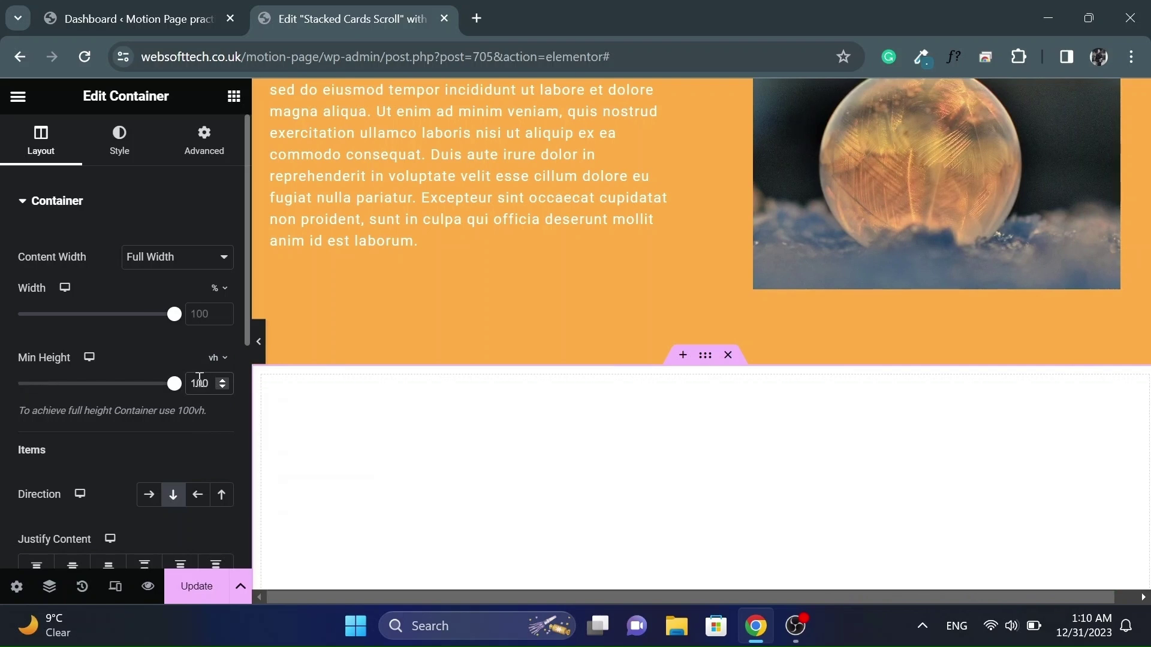
Give the container a Classic background using the skyscraper photo
click(119, 142)
click(146, 281)
click(167, 406)
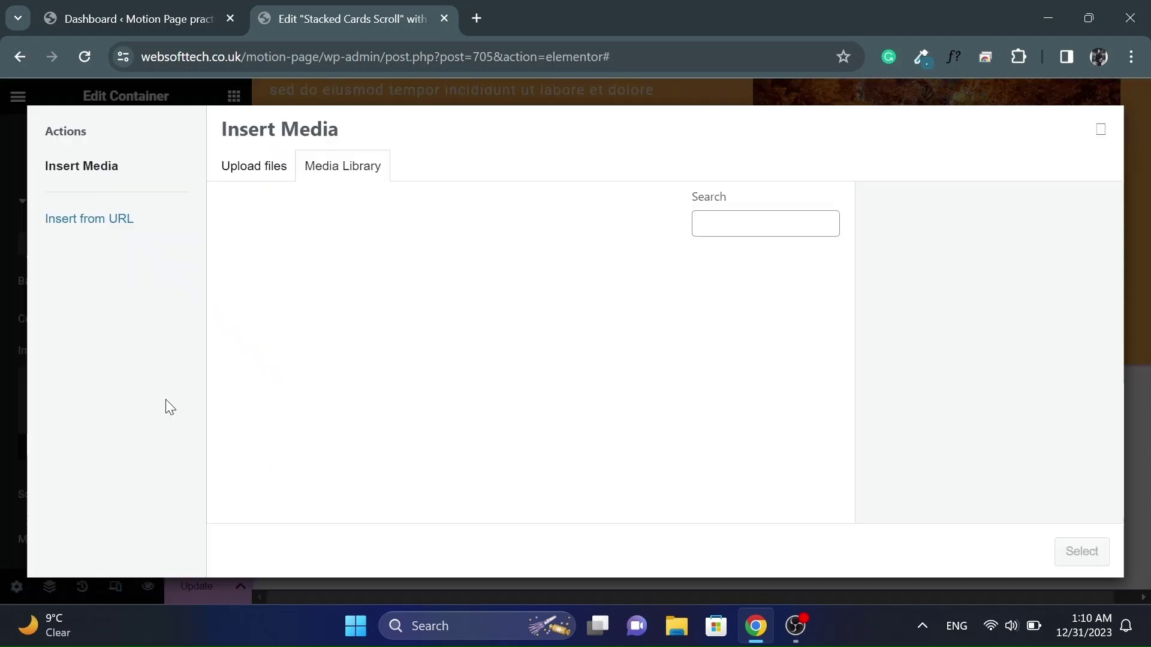
click(254, 300)
click(1102, 559)
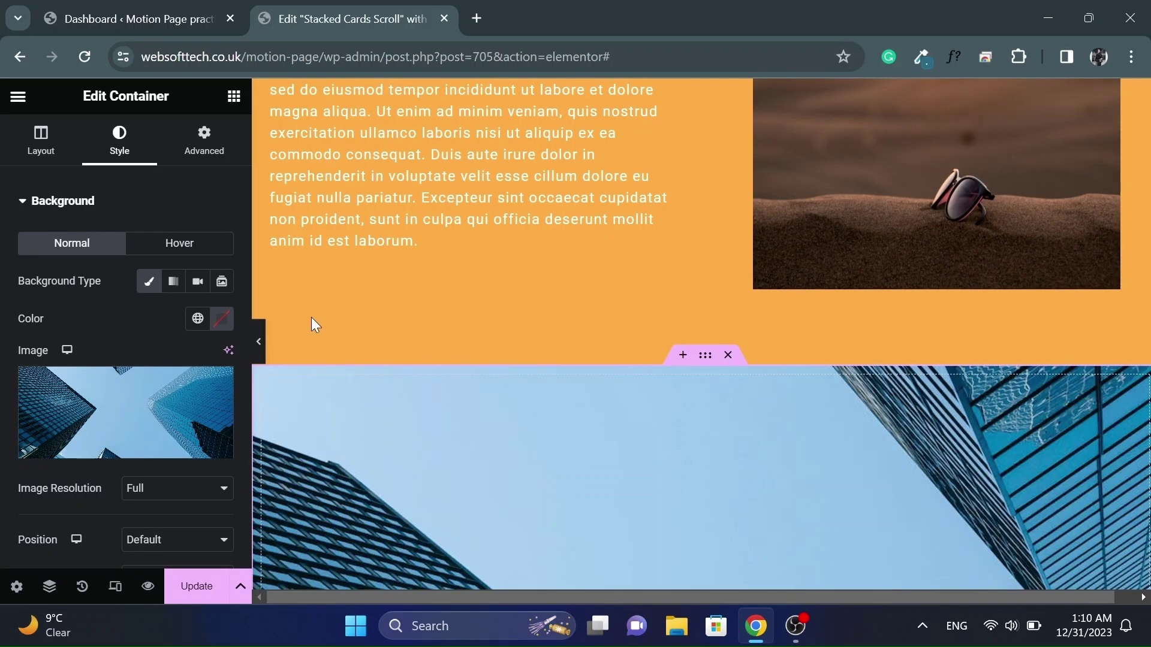
Set the background image to Center Center, default attachment, No-repeat and Cover
scroll(119, 389, down, 3)
click(175, 347)
click(162, 388)
click(162, 389)
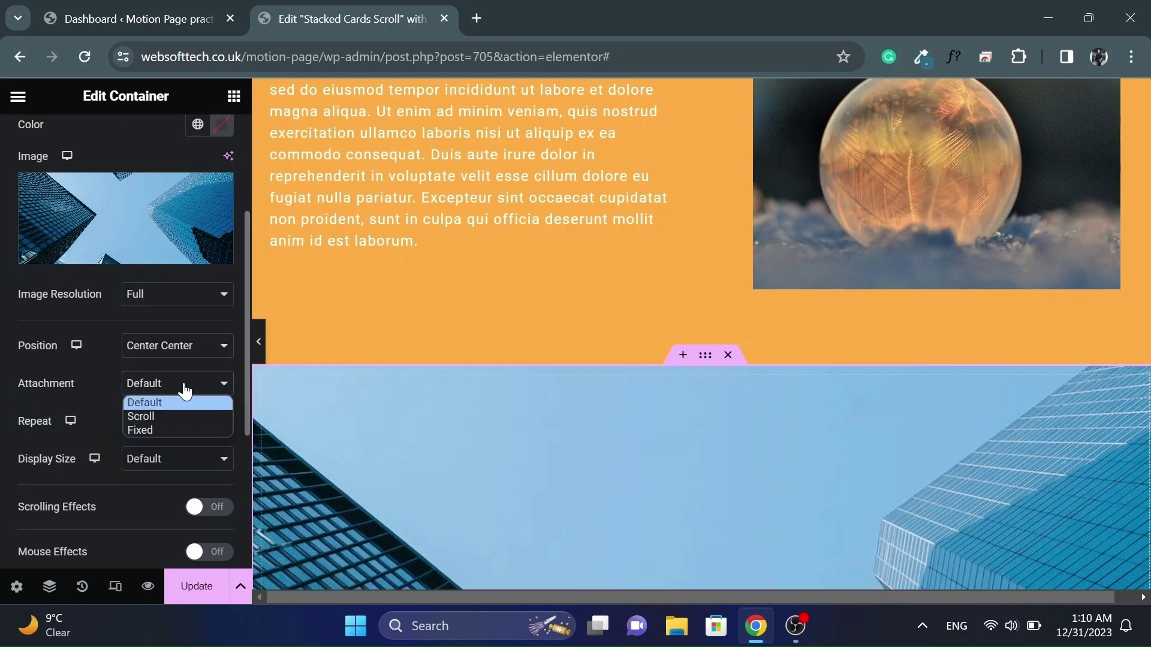
click(147, 404)
click(160, 422)
click(157, 452)
click(157, 459)
click(142, 506)
scroll(90, 480, down, 4)
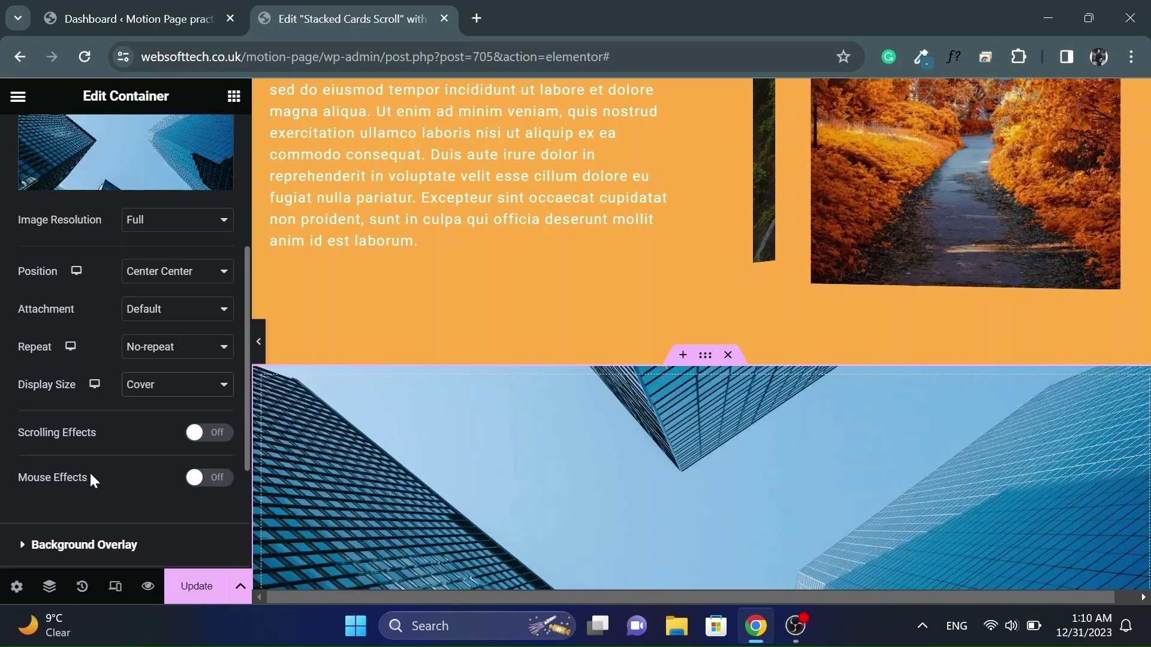
Add a classic White background overlay at 0.25 opacity
click(123, 354)
click(196, 327)
click(198, 362)
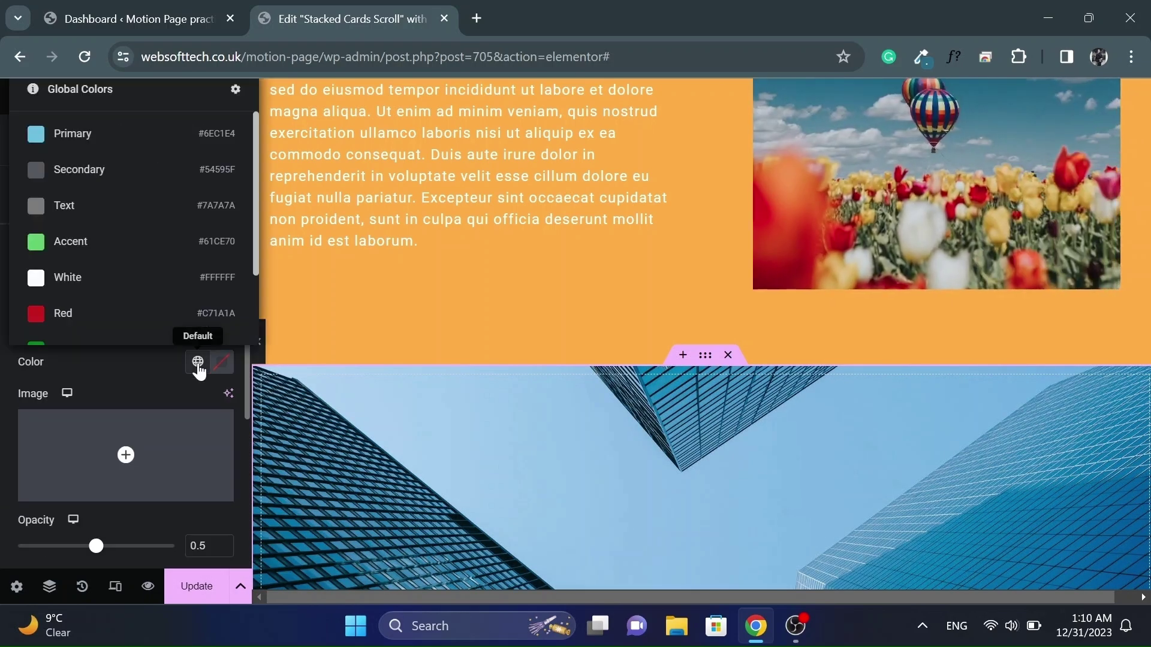
click(72, 277)
click(200, 546)
text(2)
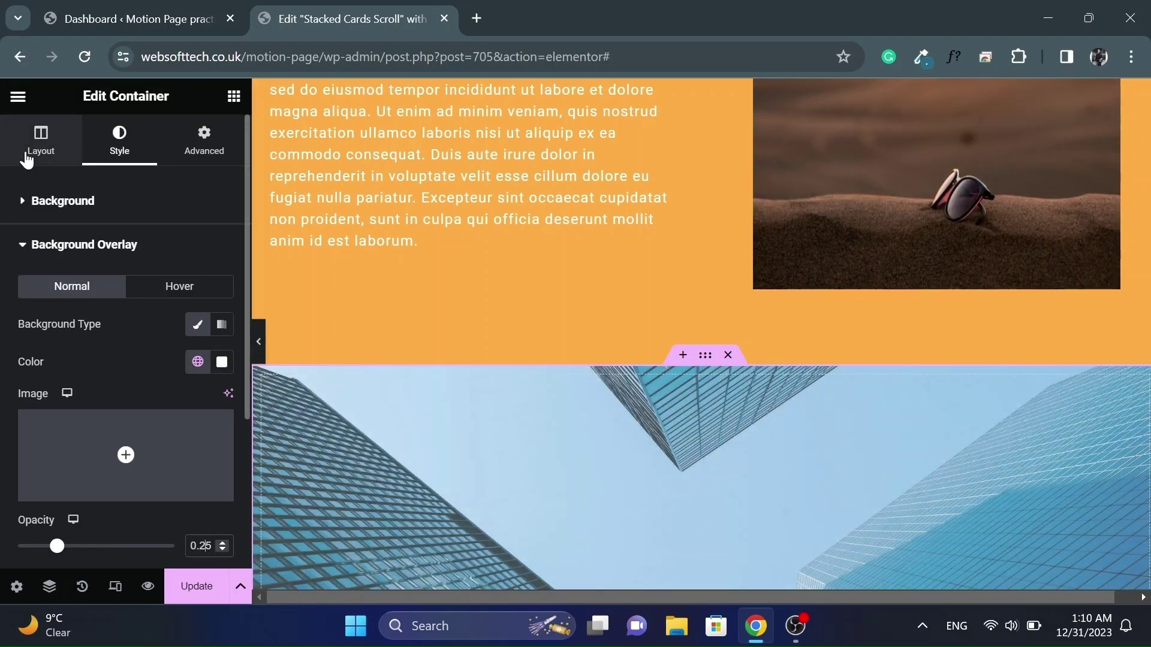
Set the container's Justify Content to Center in the Layout tab
click(41, 141)
scroll(60, 456, down, 2)
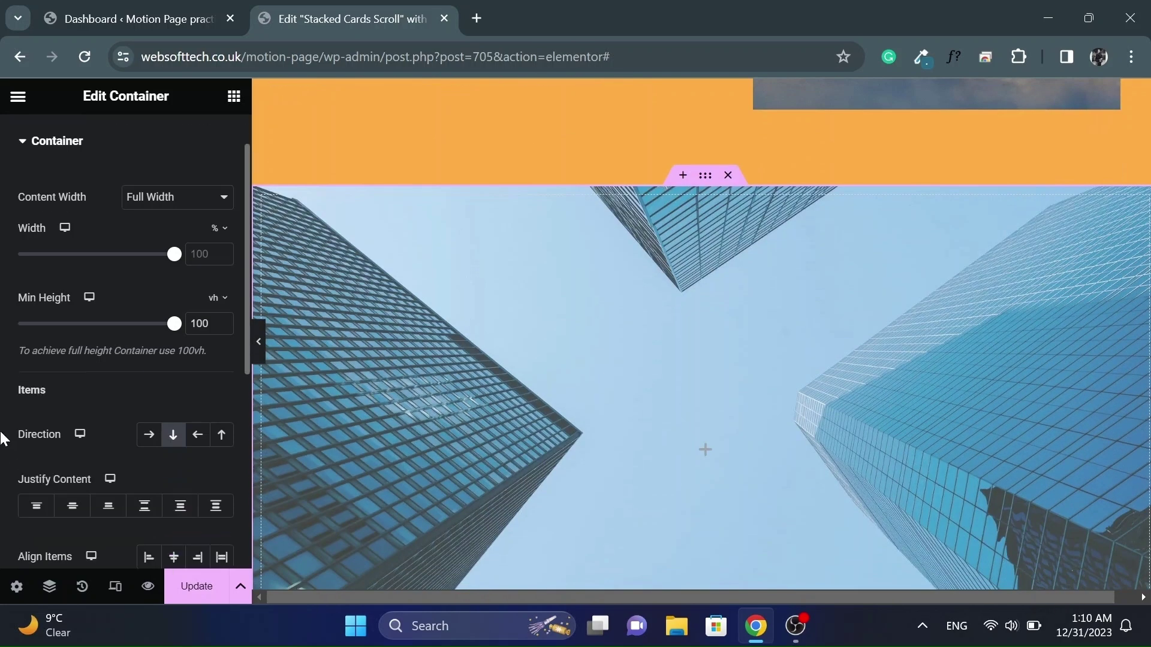
click(72, 497)
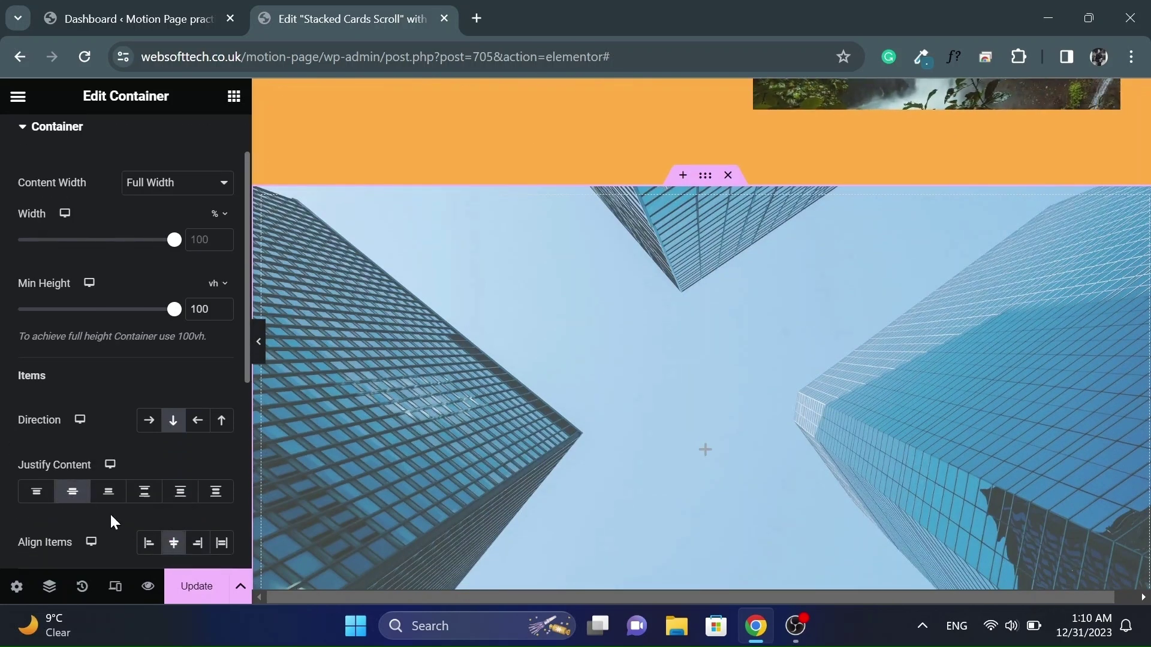
scroll(115, 523, down, 1)
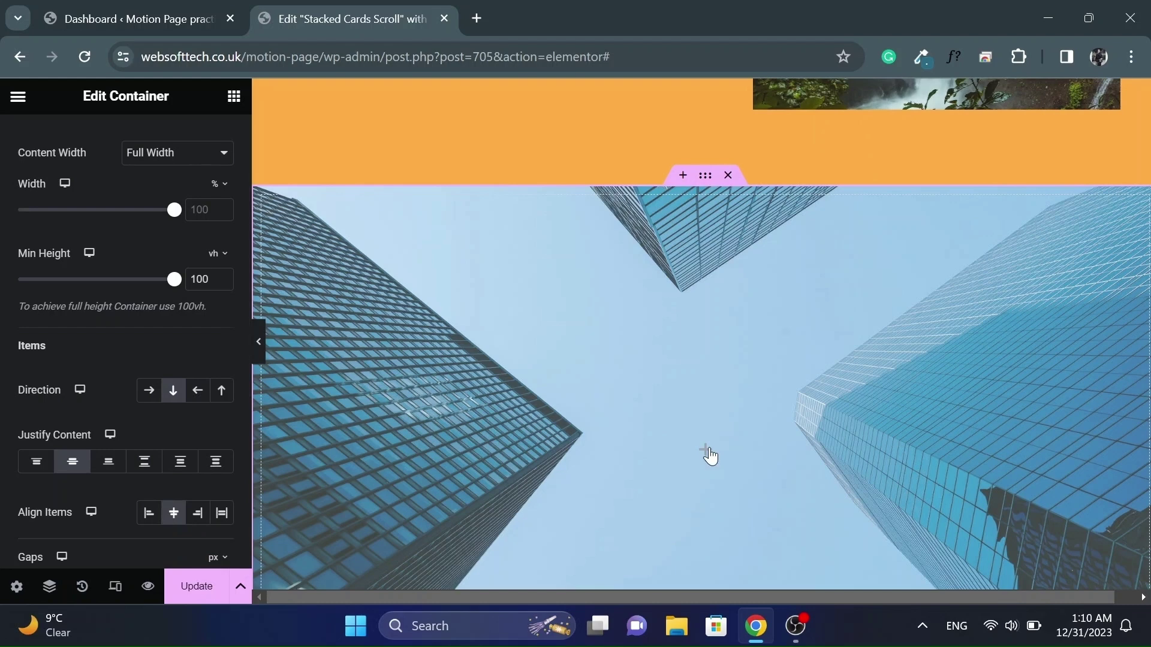
Place a full-width inner container inside the skyscraper section
click(707, 449)
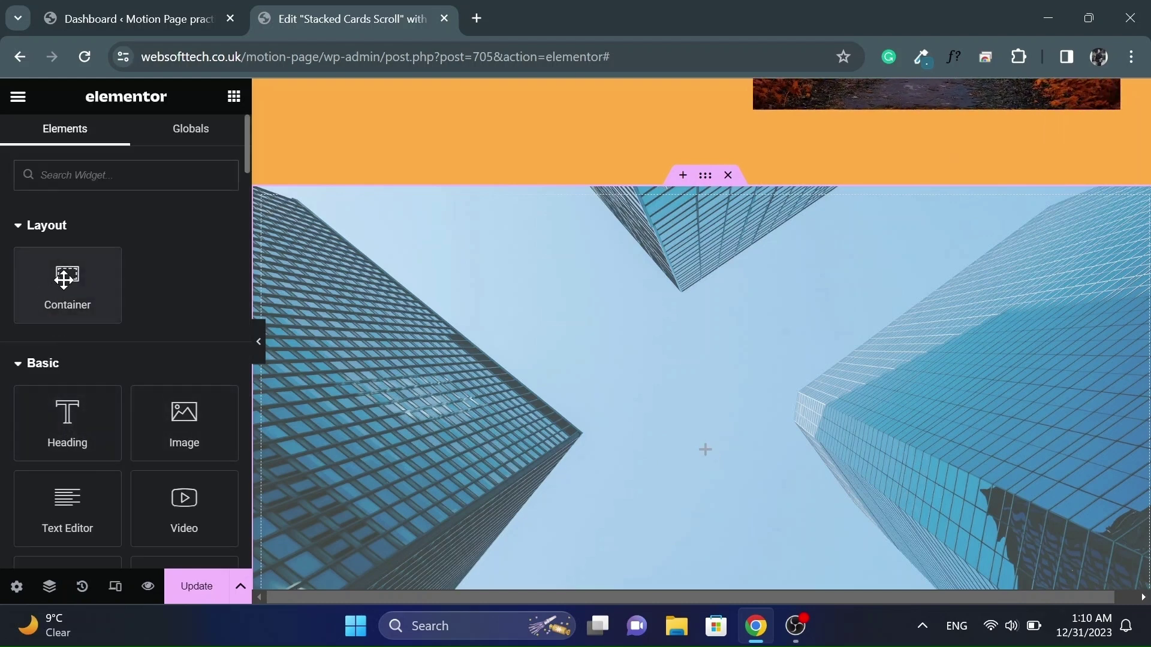
drag(84, 281, 592, 426)
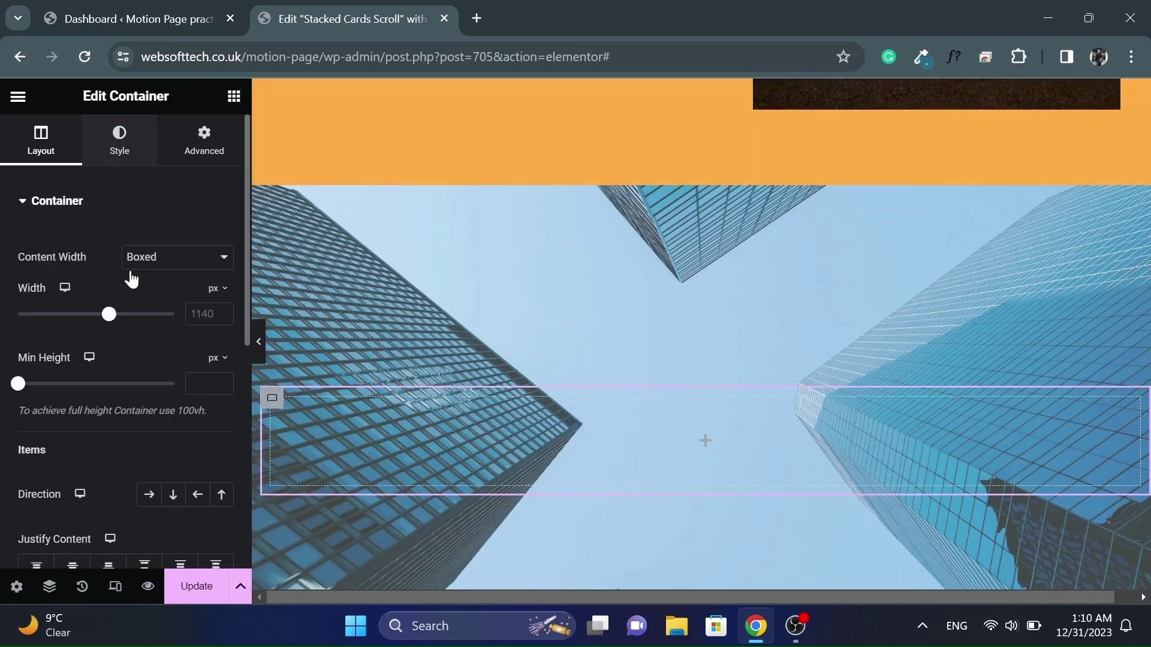
click(166, 260)
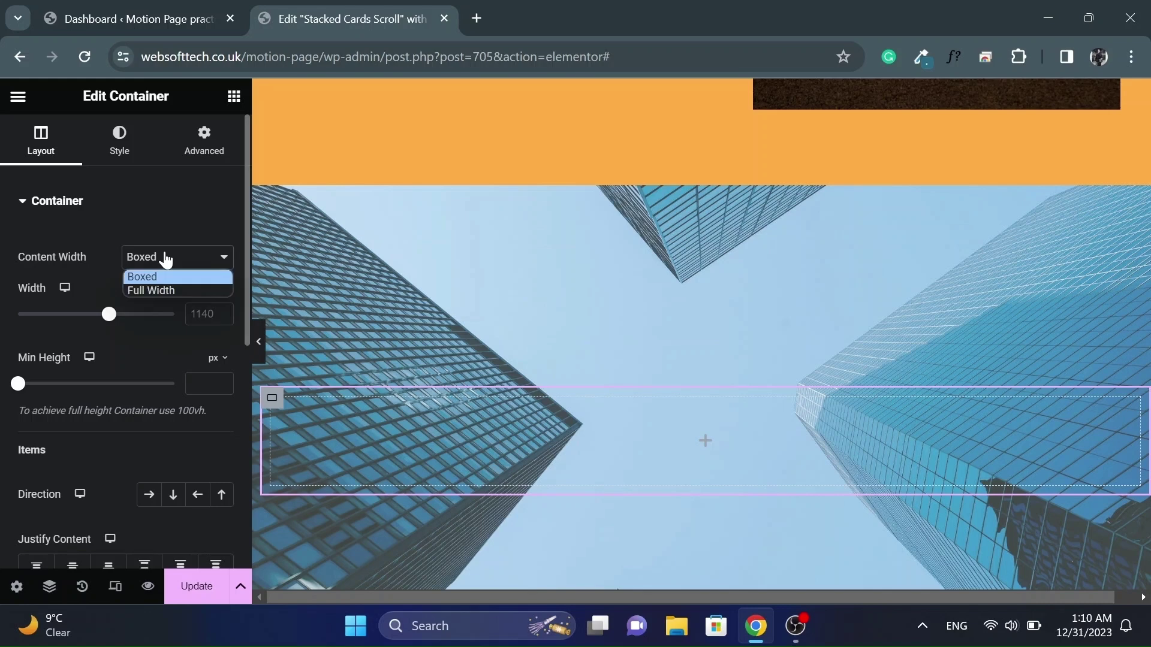
click(156, 291)
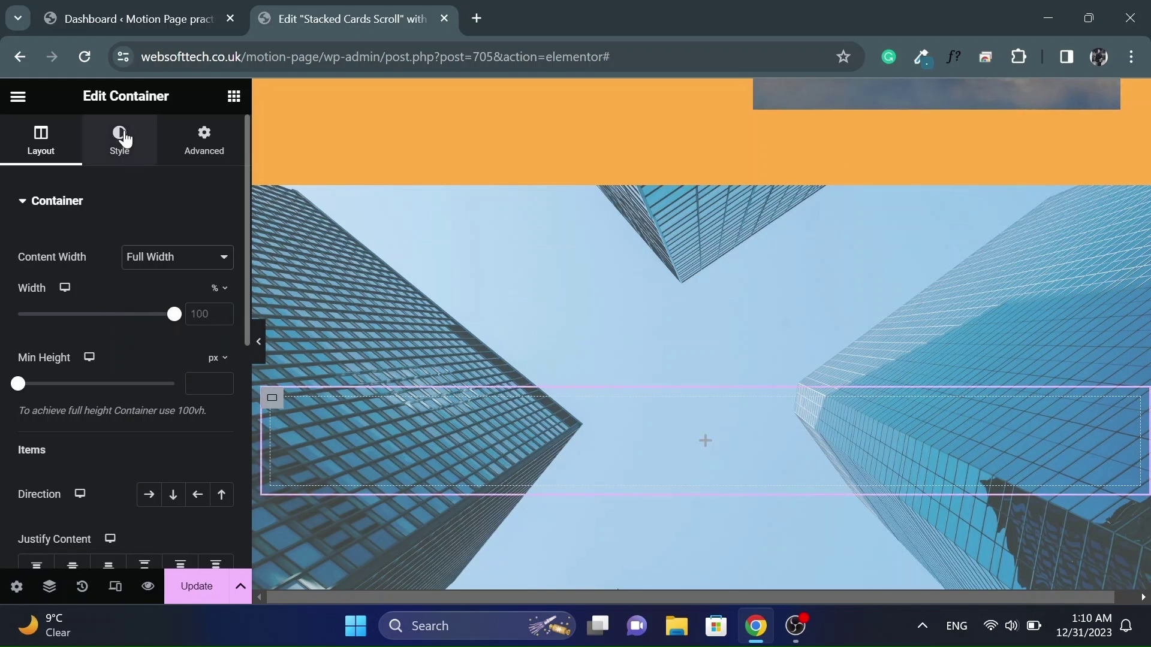
Give the inner container a Classic red background from the global colours
click(125, 140)
click(151, 284)
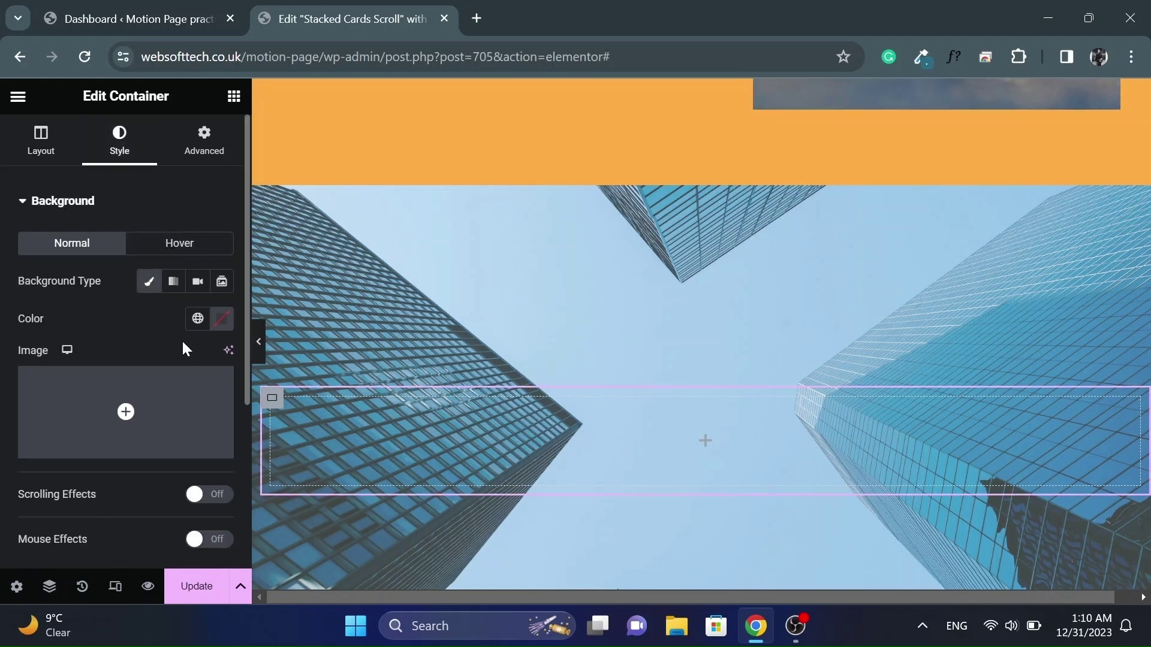
click(198, 319)
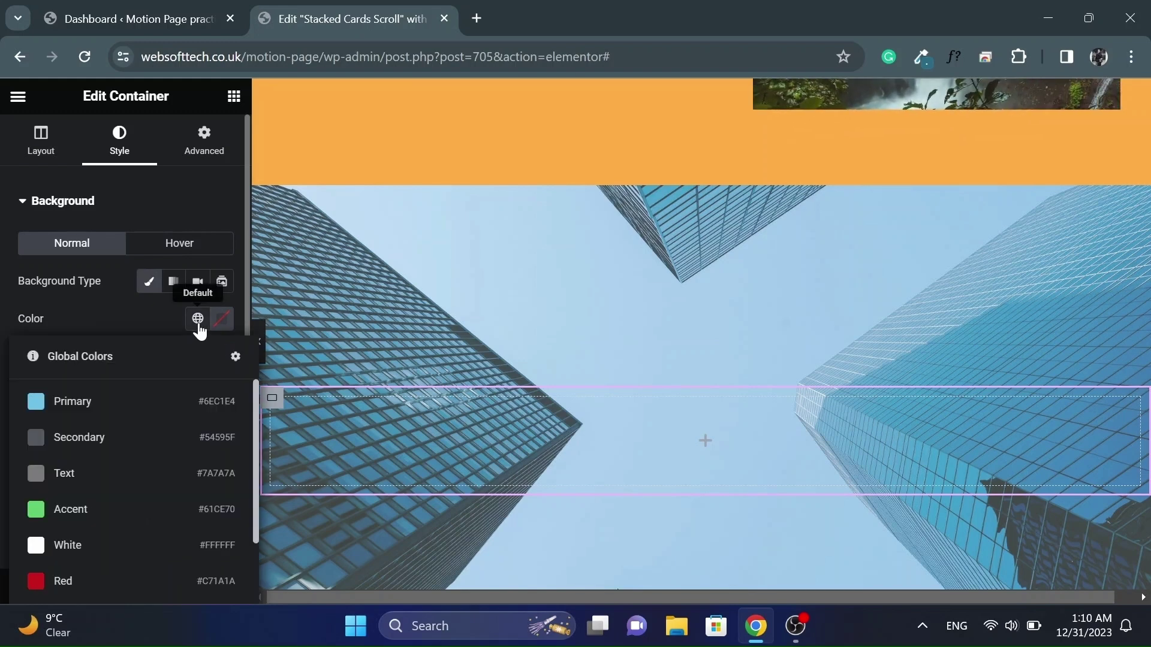
click(81, 581)
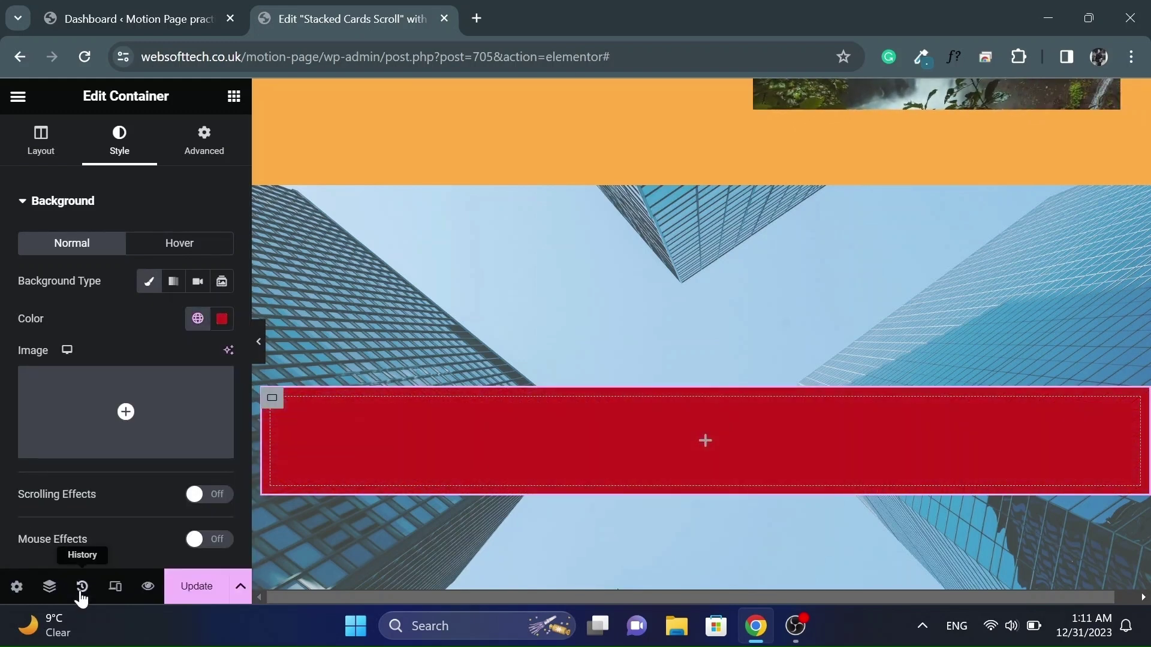
Set the red container's width to 55% and minimum height to 350 px
click(34, 146)
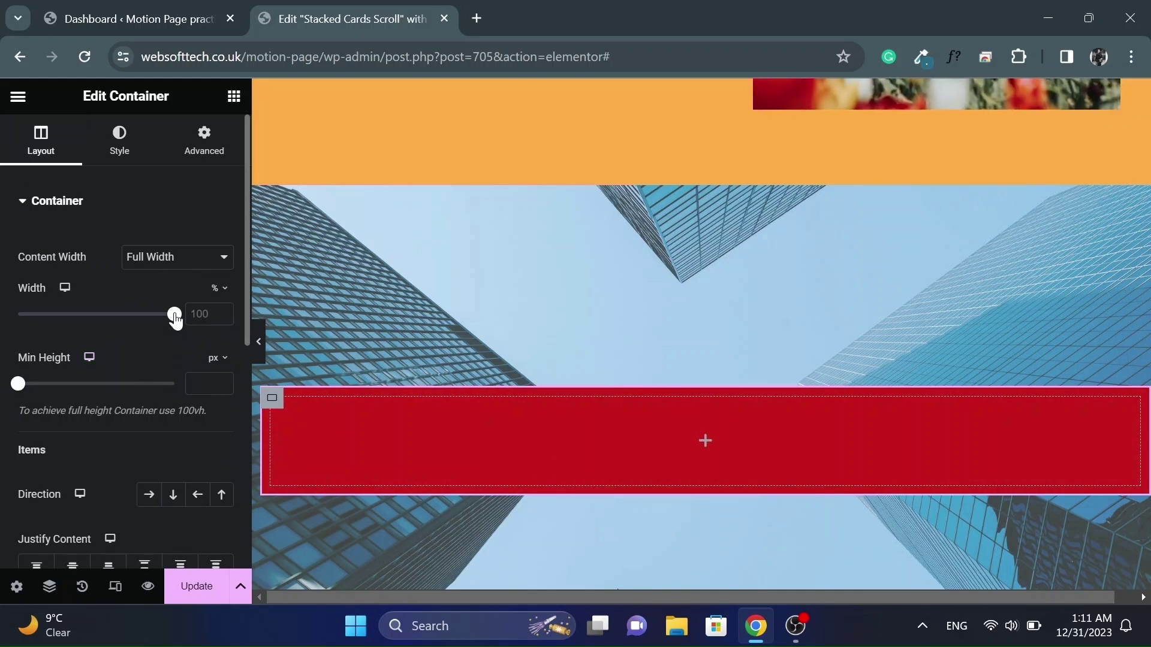
drag(157, 319, 103, 326)
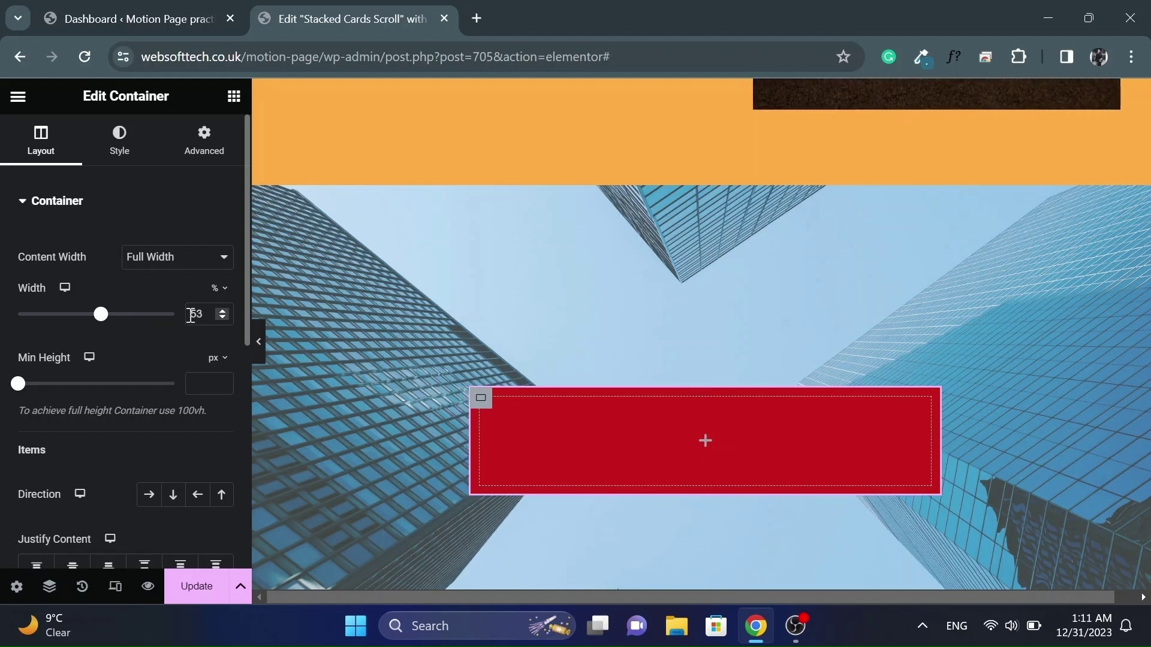
key(Up)
key(Up)
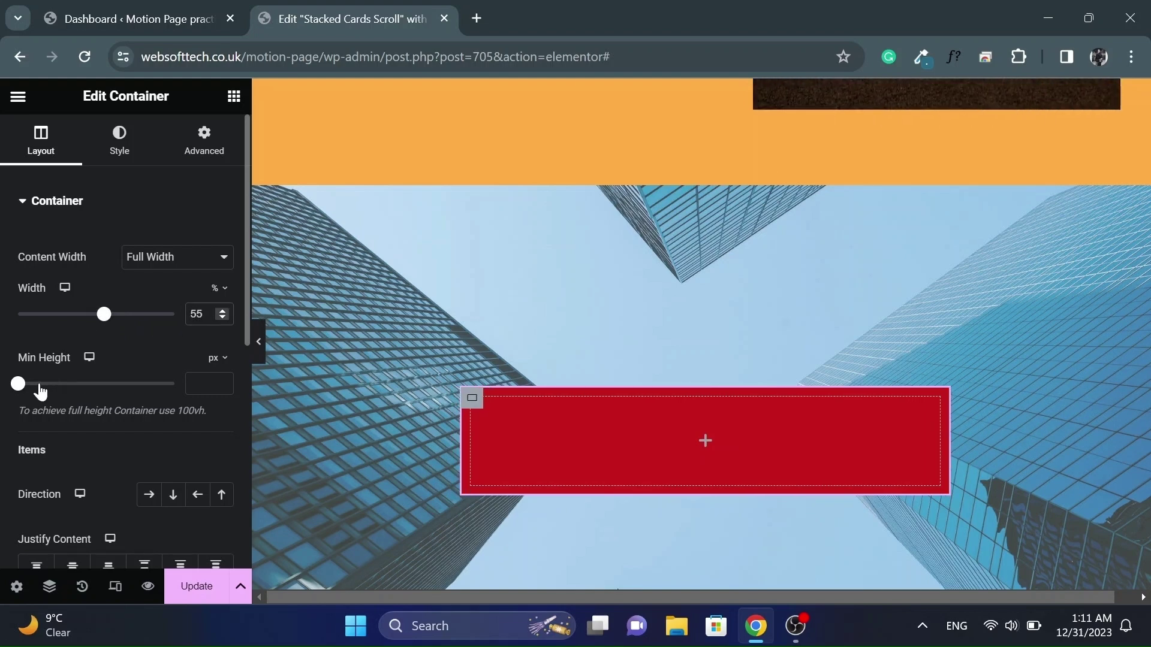
click(199, 384)
text(350)
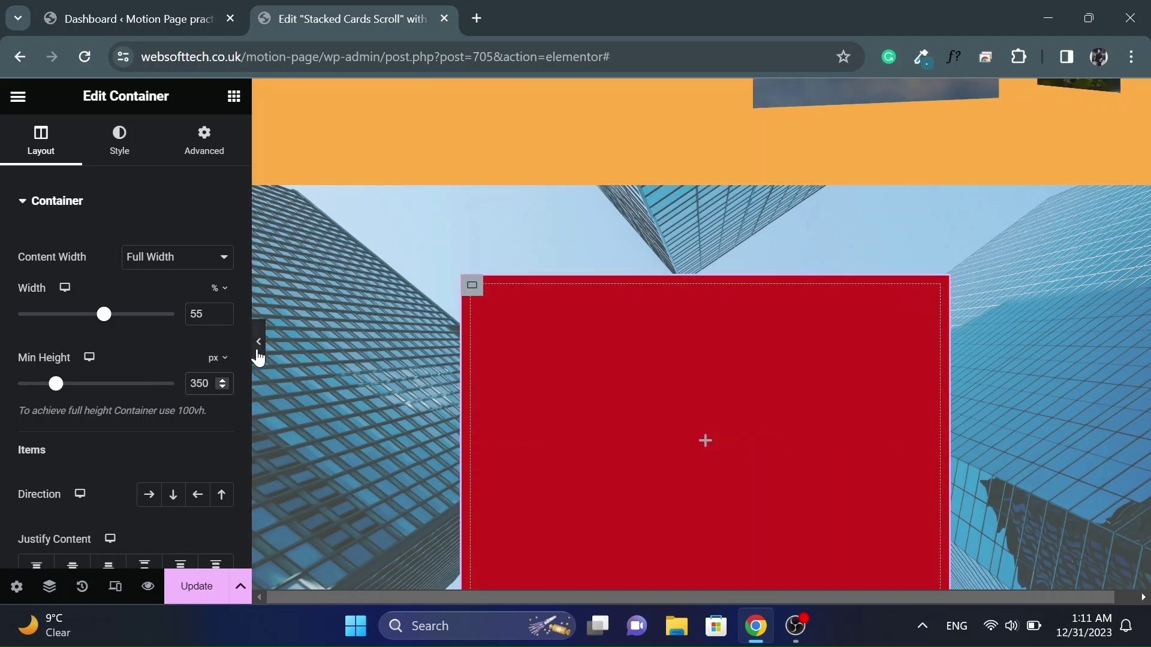
Preview the page with the editor panel collapsed, then restore the panel
click(258, 350)
scroll(258, 350, down, 3)
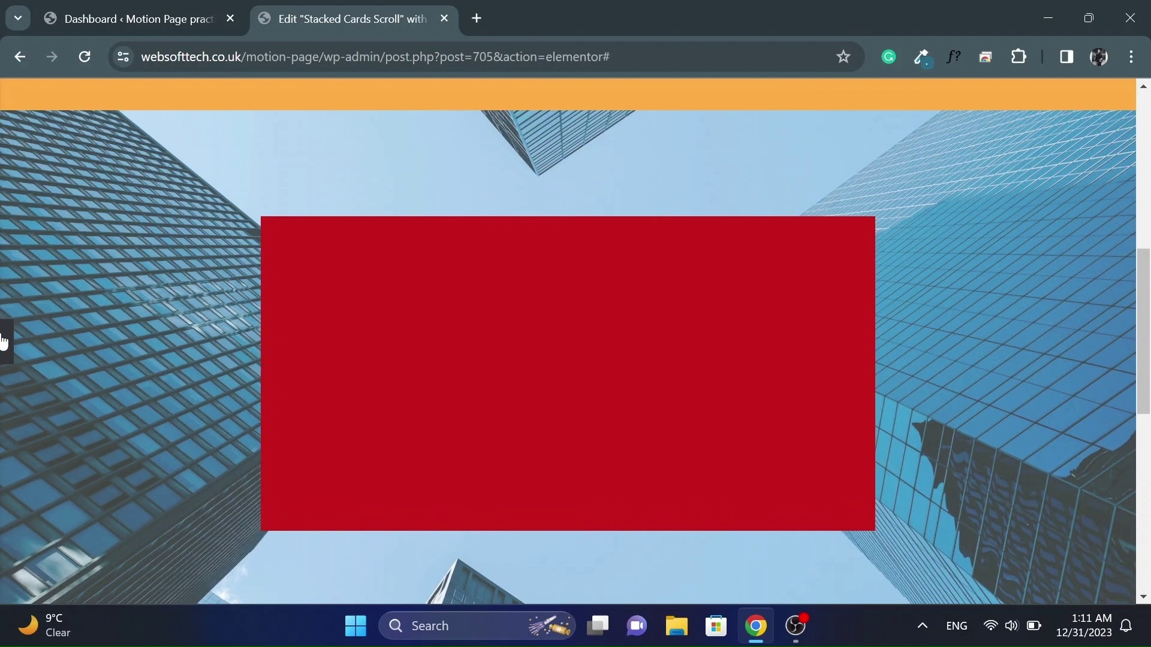
click(5, 342)
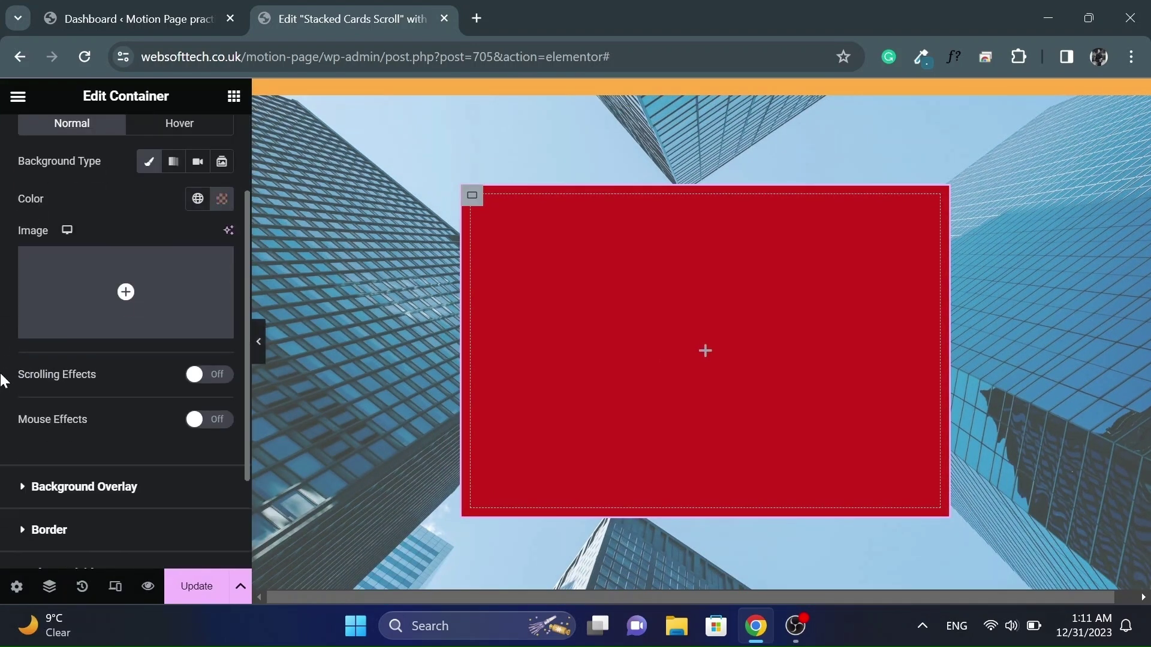
scroll(5, 379, down, 3)
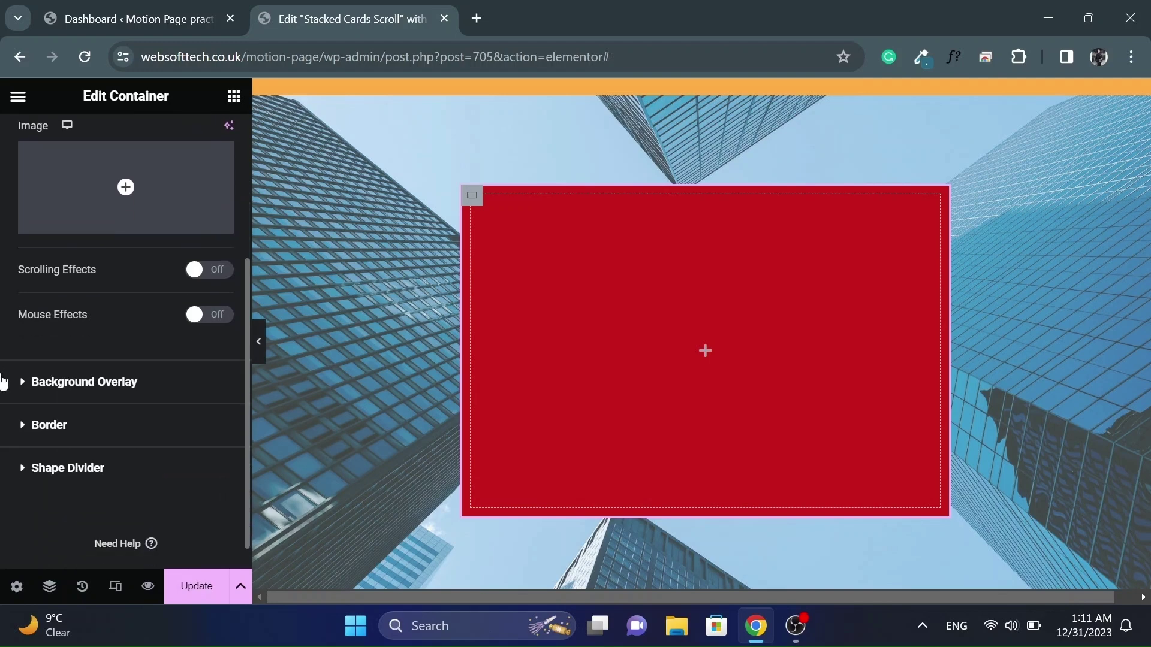
Open the red card's border settings and set its Direction to Row
click(48, 399)
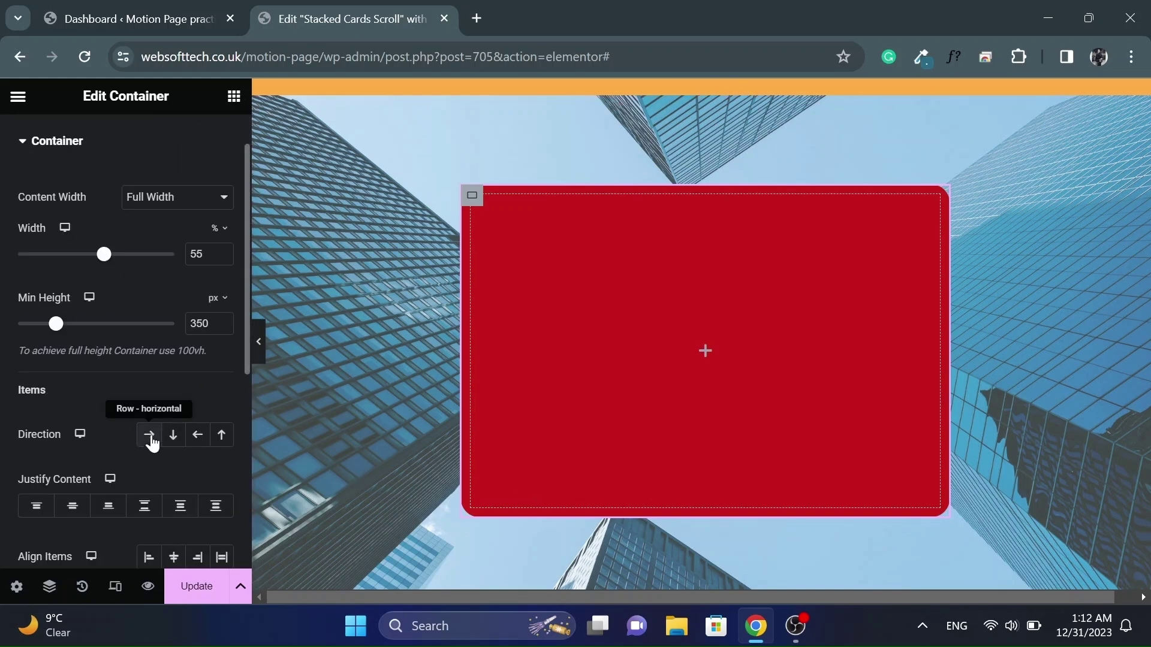
click(150, 435)
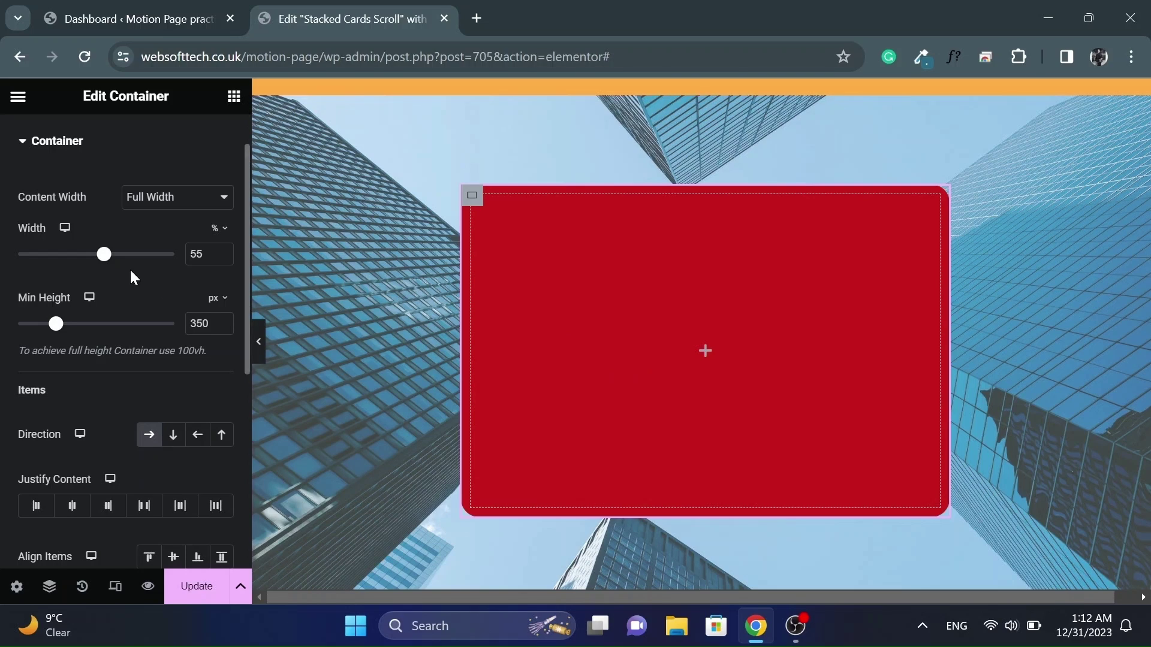
Add an Image widget to the red card with Full resolution and the Christmas Tree photo
click(227, 97)
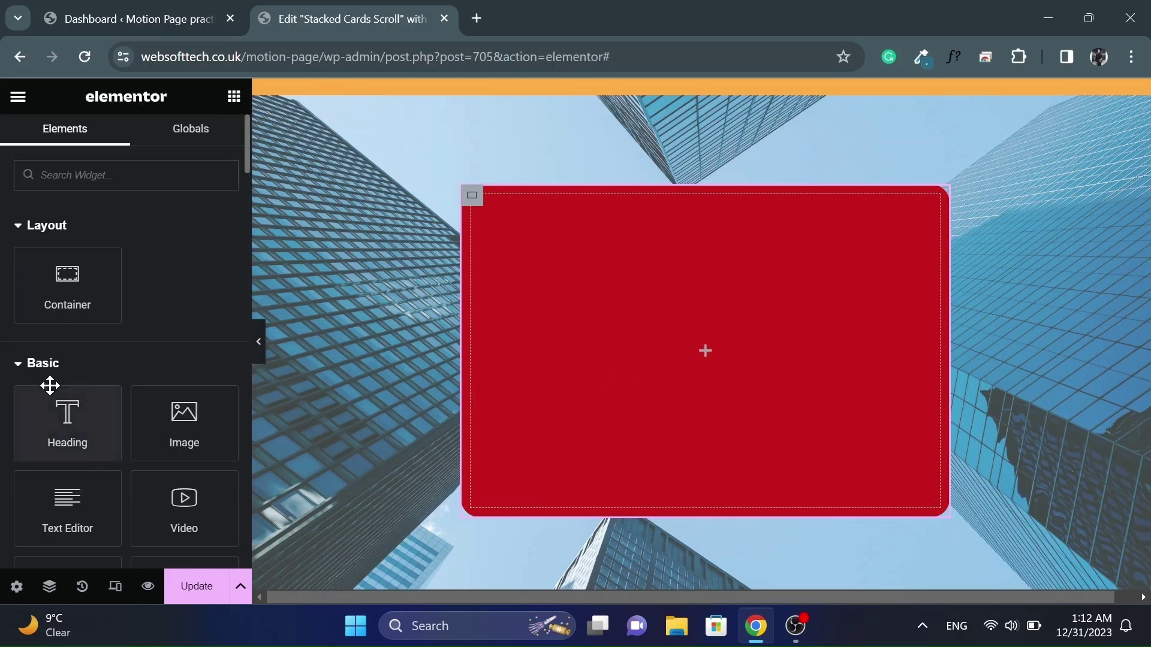
drag(184, 413, 626, 374)
click(154, 373)
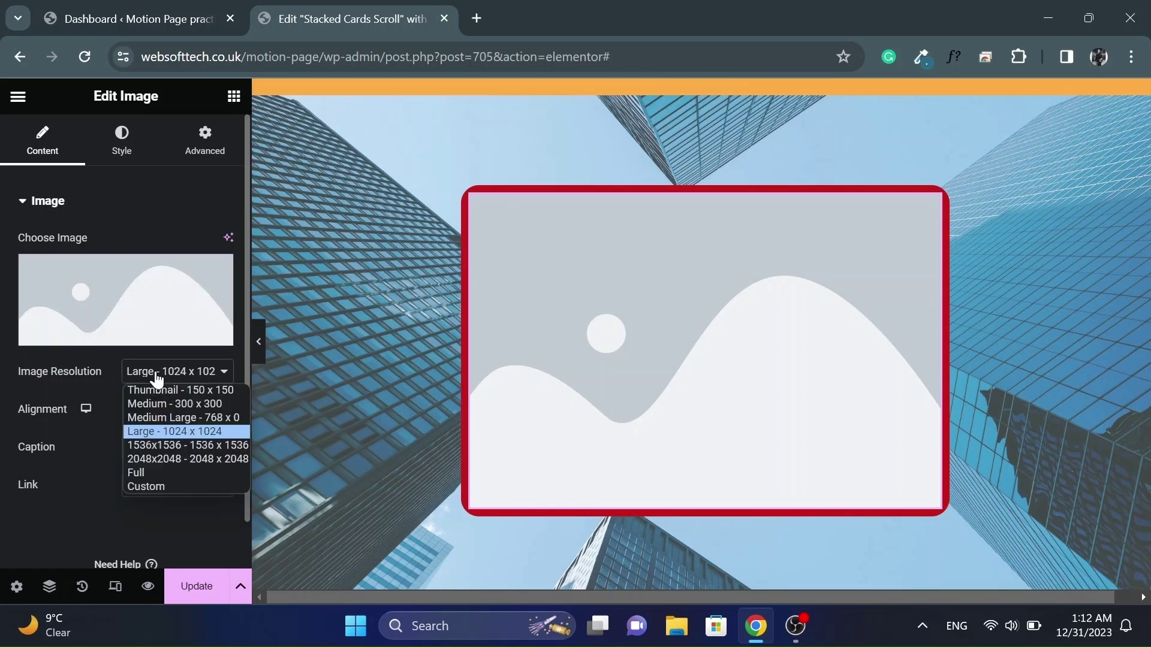
click(143, 468)
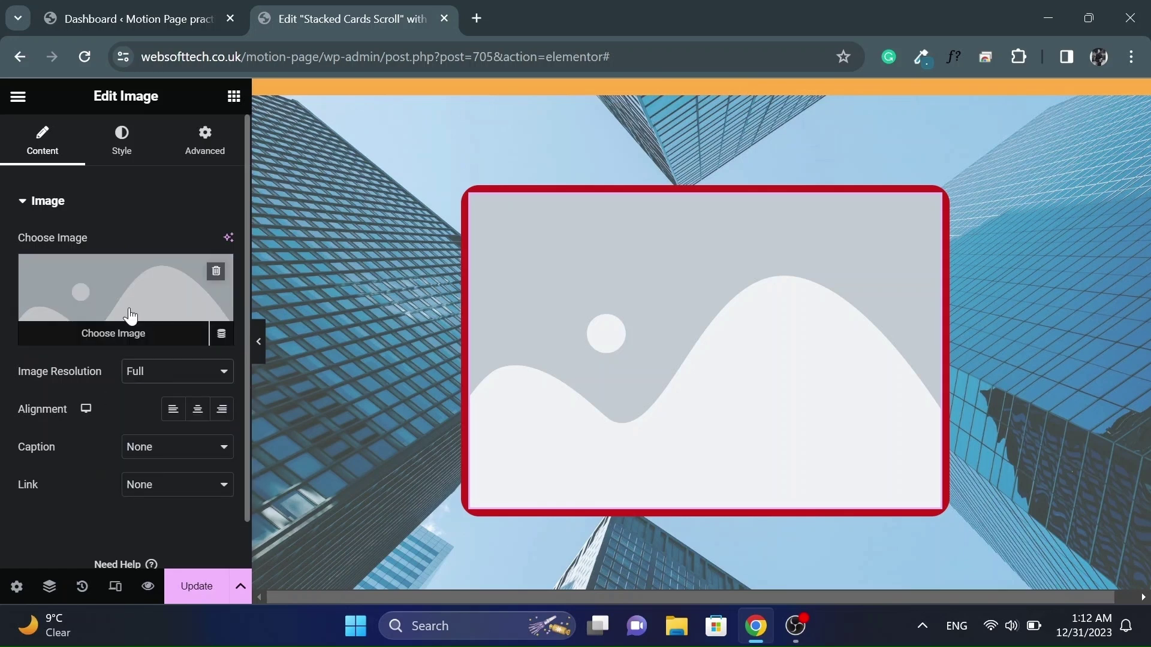
click(120, 306)
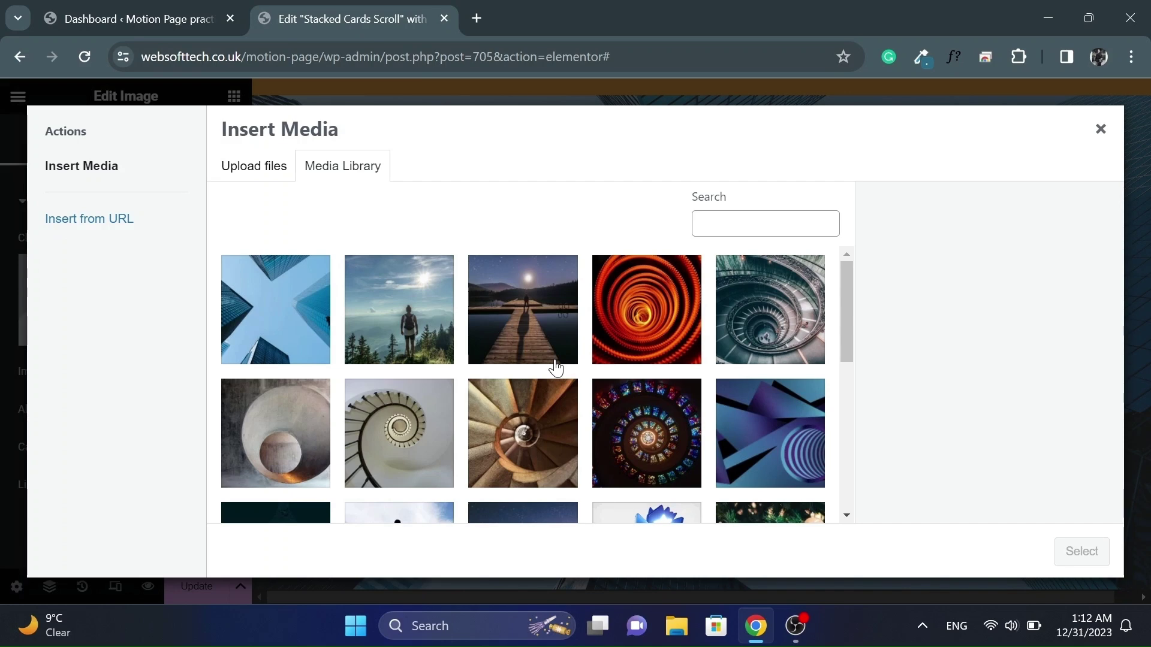
scroll(558, 368, down, 5)
scroll(700, 335, up, 3)
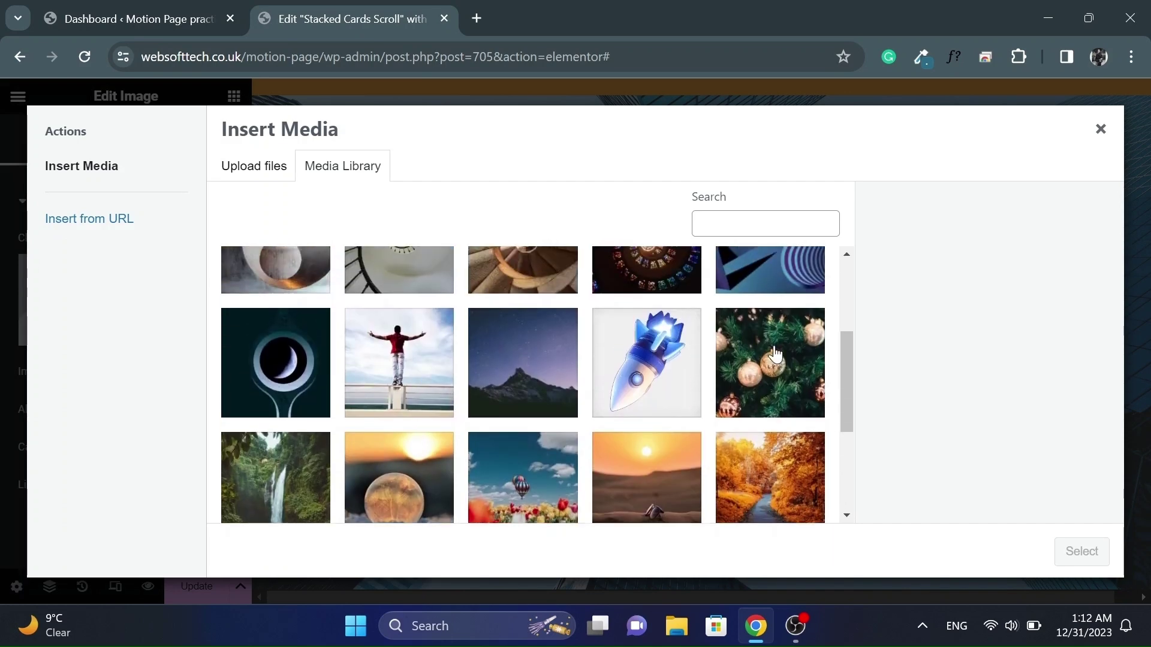
click(765, 360)
click(1083, 553)
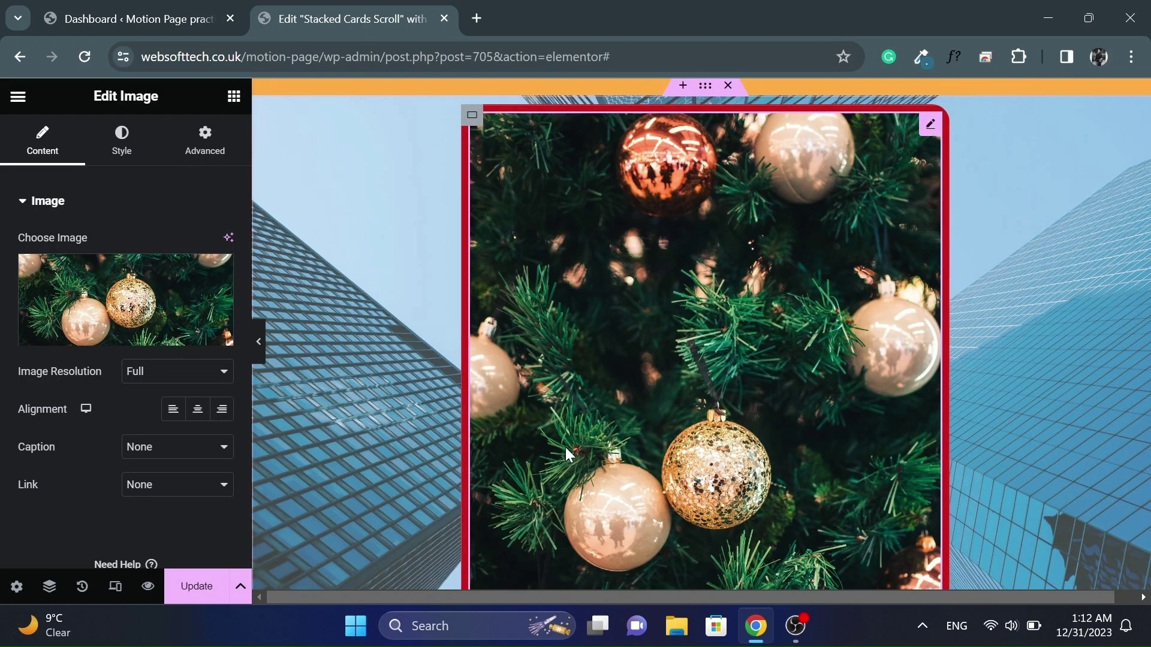
Style the image with a 350 px height and Cover object fit
click(122, 141)
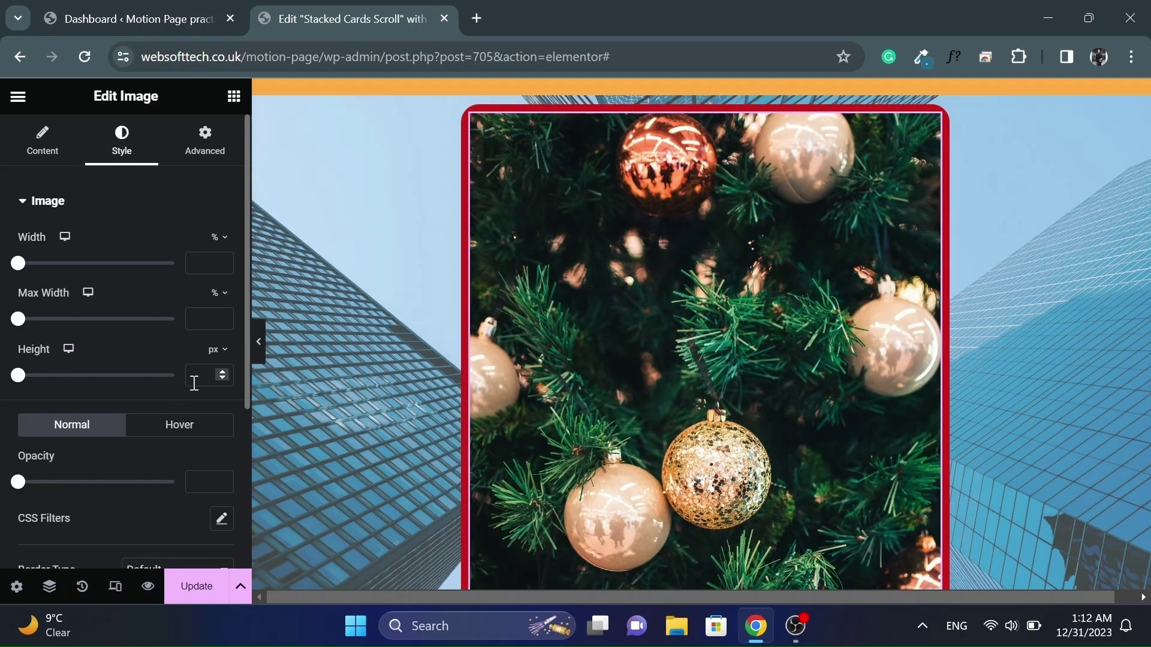
text(350)
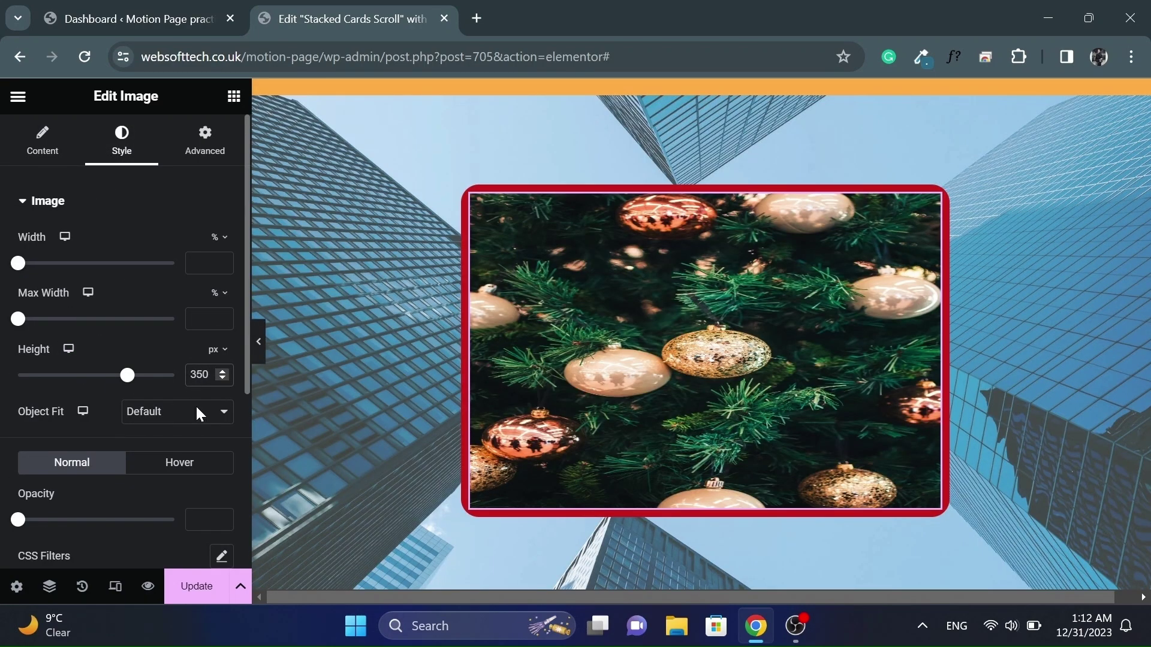
click(181, 419)
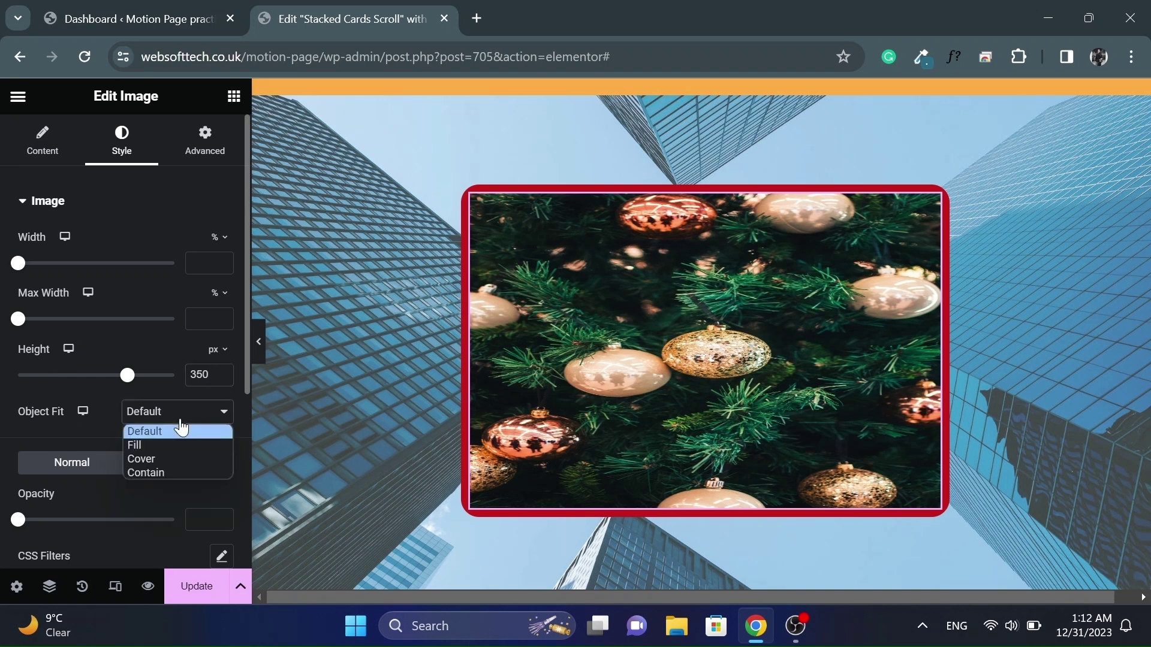
click(142, 458)
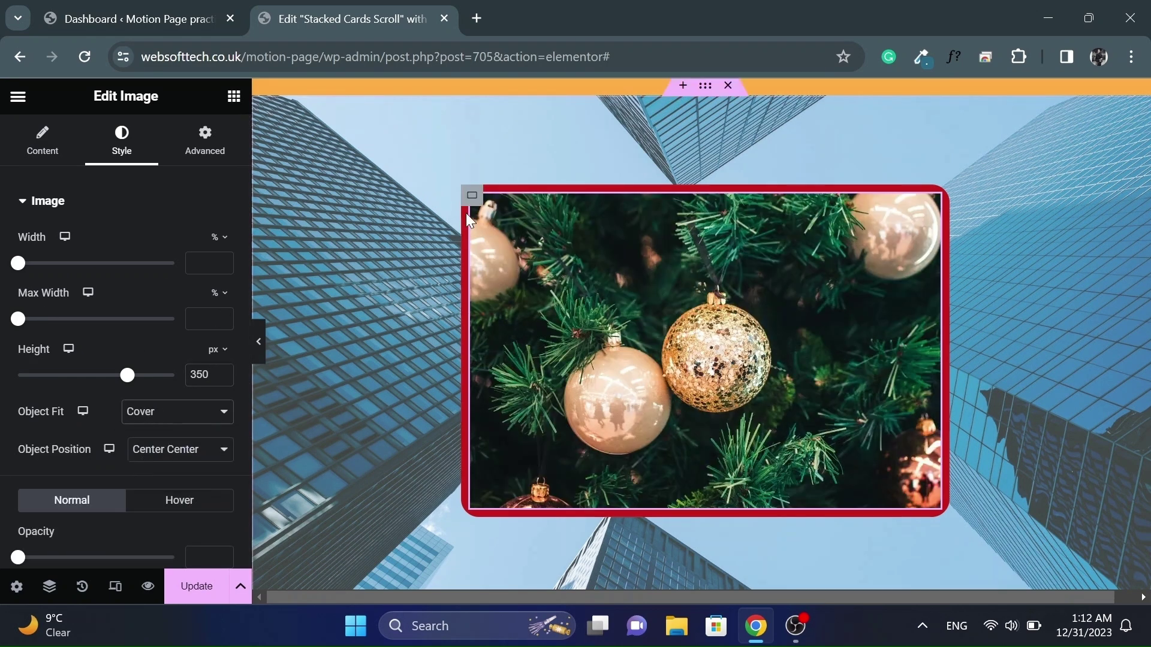
Set the red card container's padding to 0
click(210, 150)
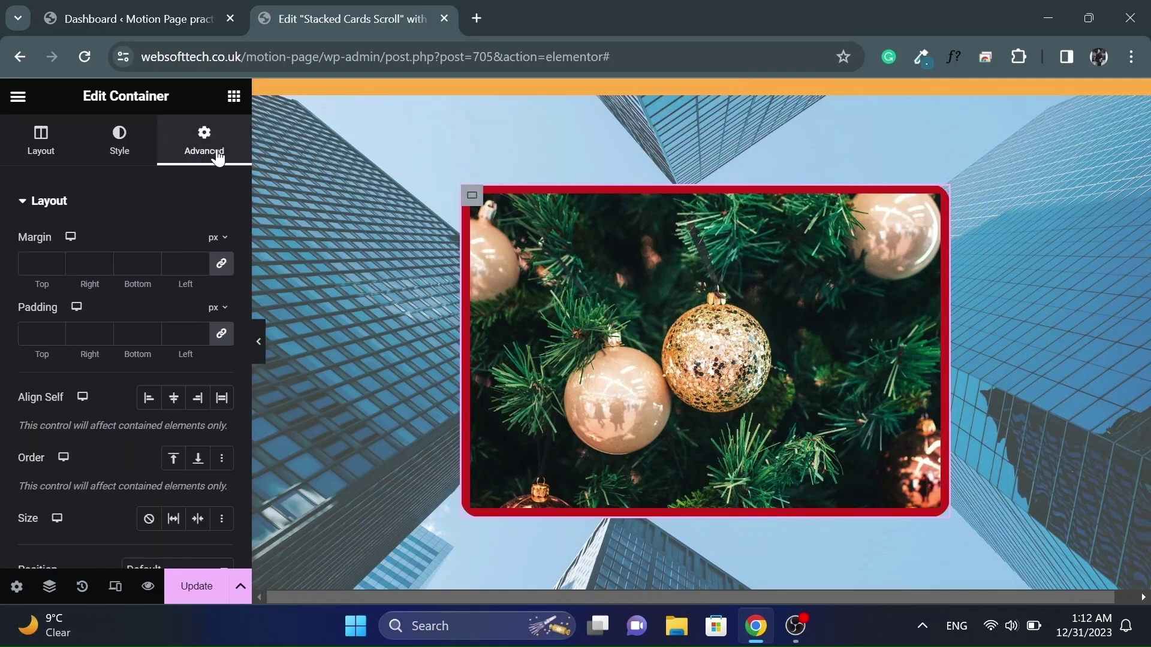
click(183, 334)
text(0)
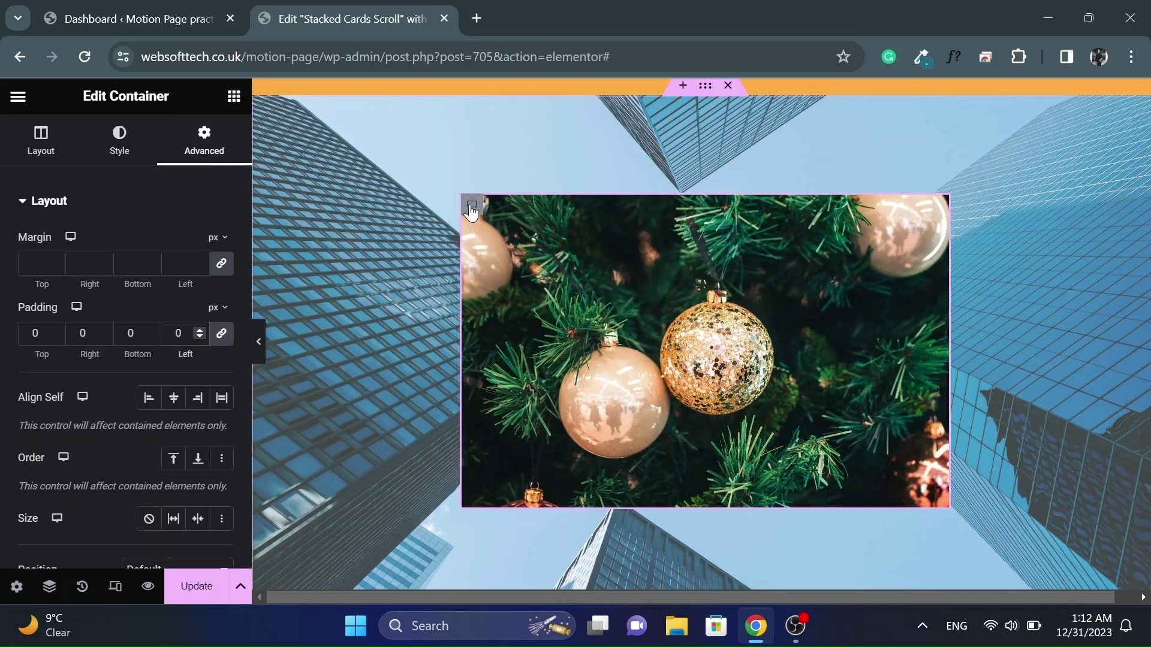
Stretch the baubles image to 100% width and preview the card
click(527, 264)
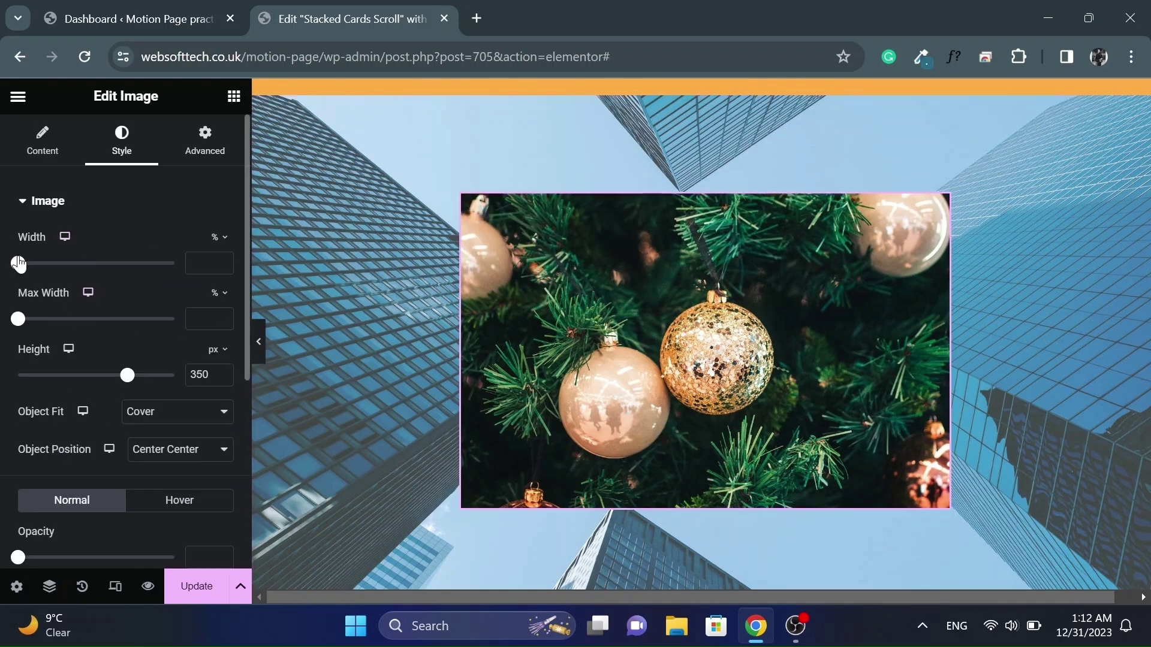
drag(33, 264, 179, 275)
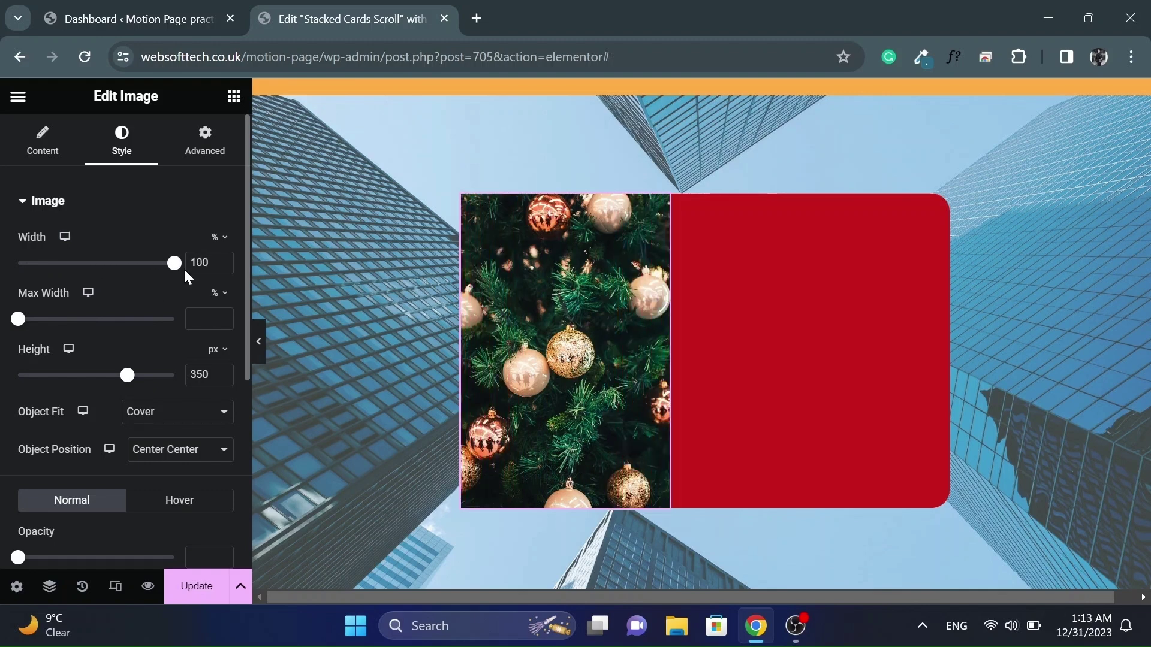
scroll(2, 377, down, 5)
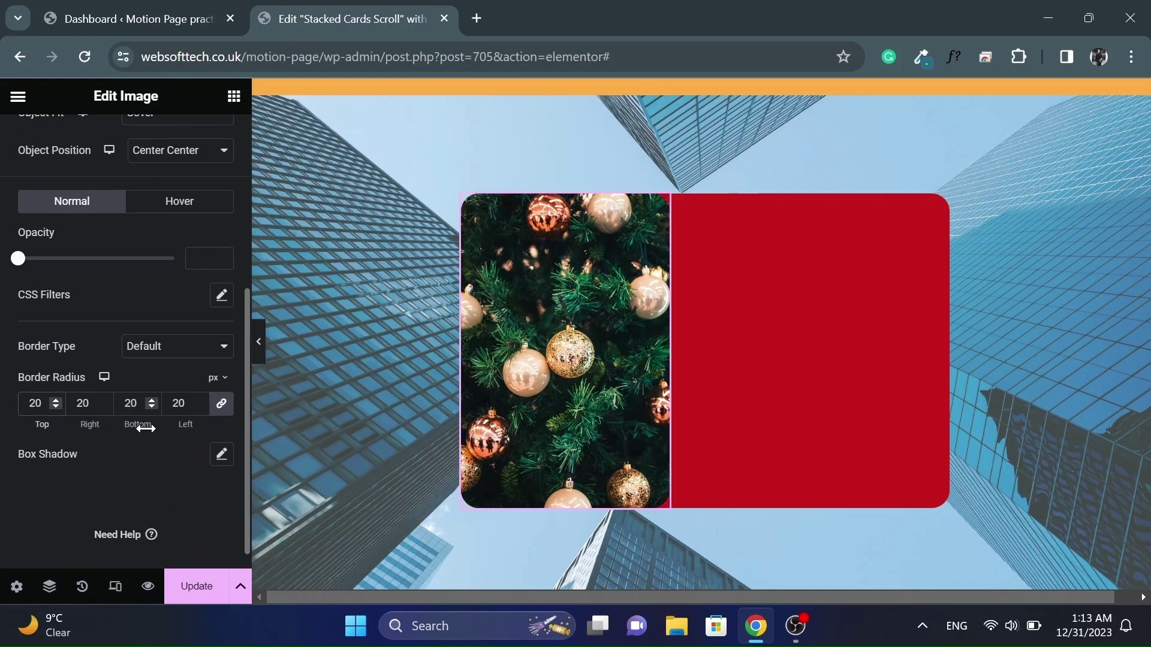
click(261, 347)
click(4, 356)
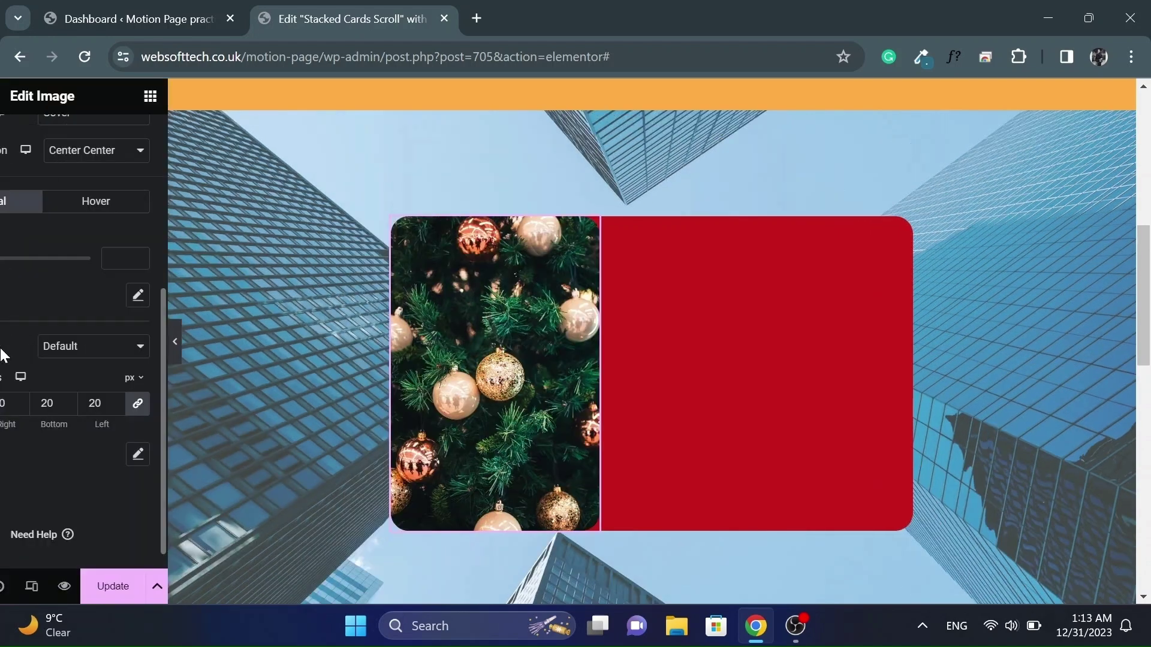
Add an empty container beside the image and set the red card's gaps to 0
click(234, 97)
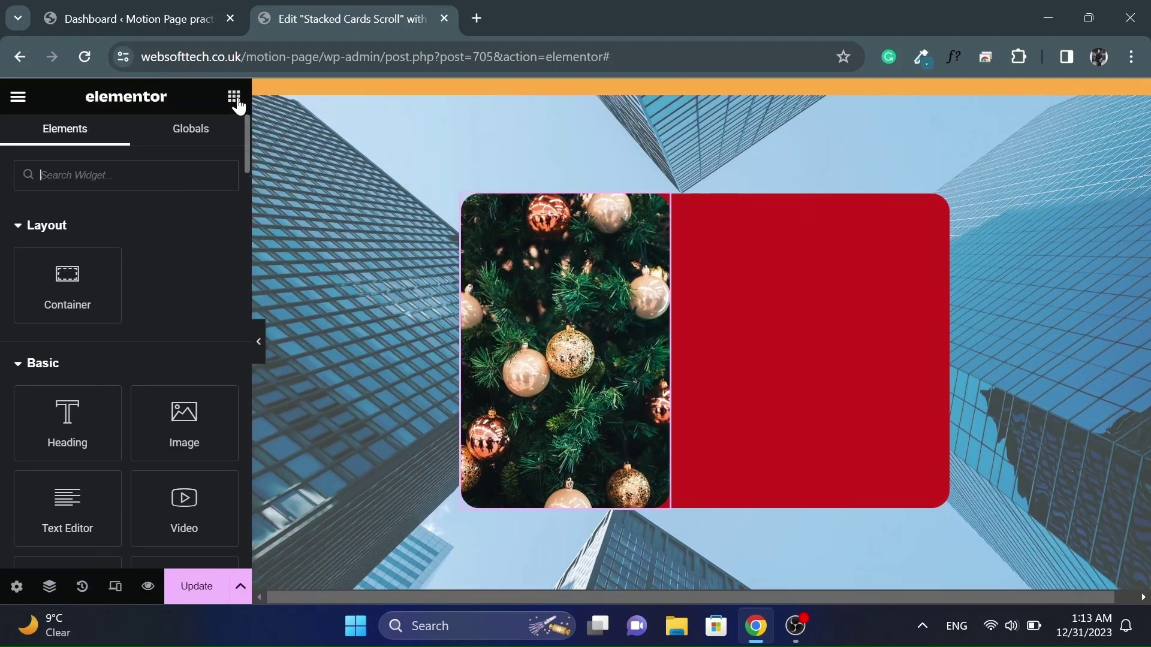
drag(67, 273, 656, 252)
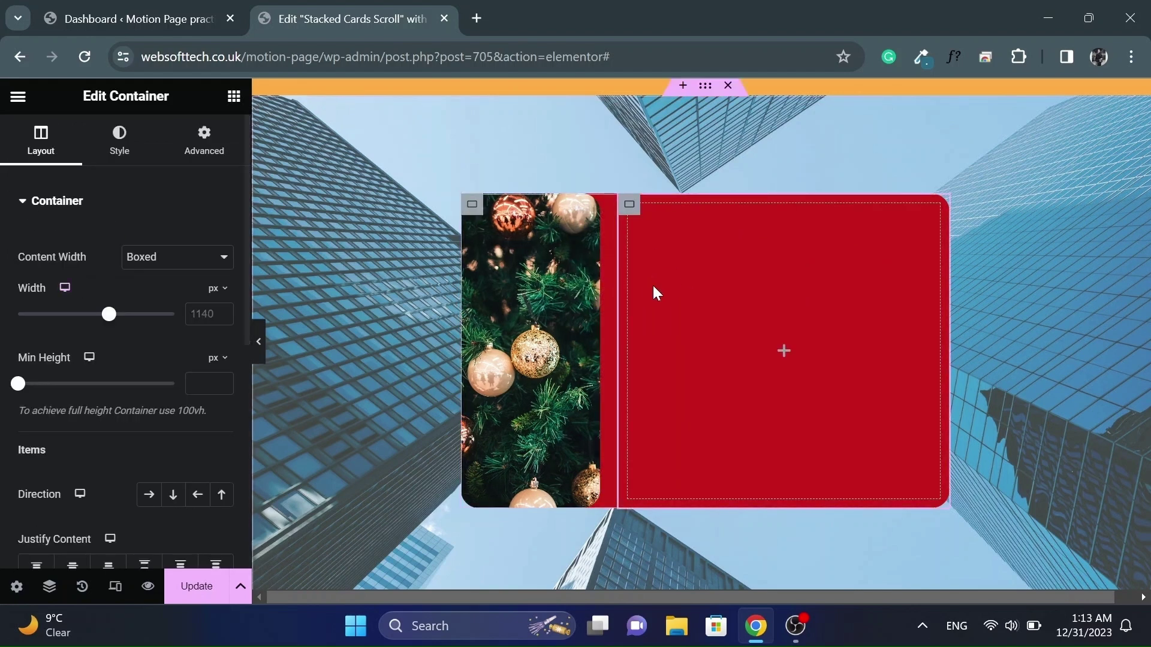
click(475, 218)
scroll(3, 383, down, 4)
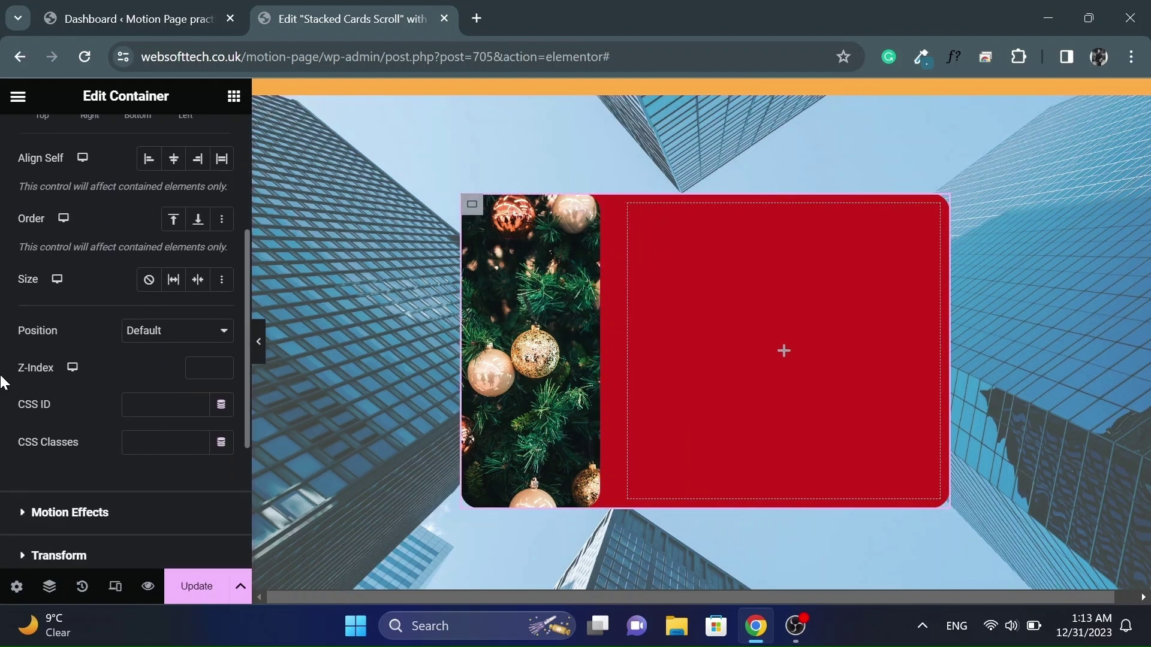
scroll(3, 384, up, 4)
click(41, 150)
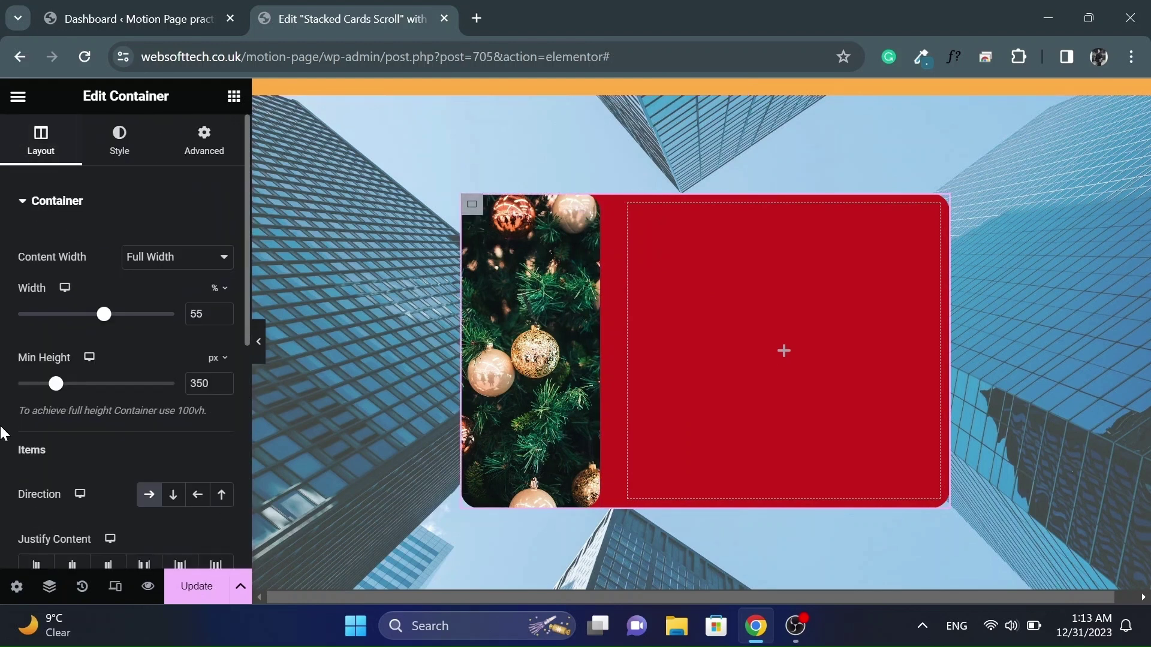
scroll(3, 433, down, 5)
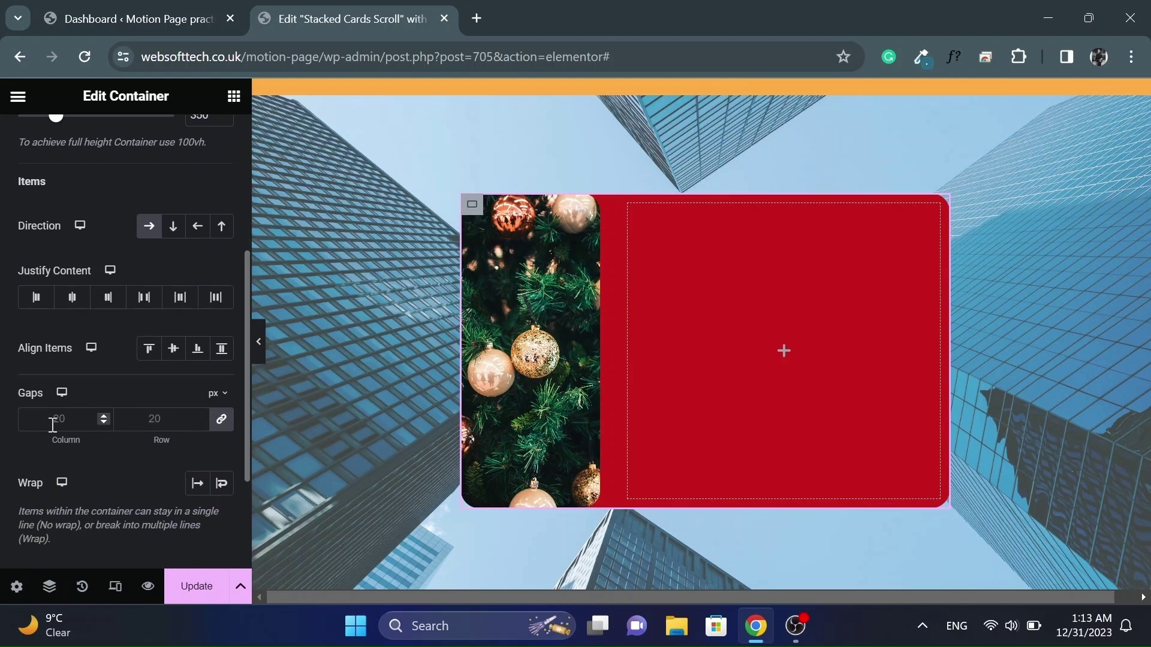
click(52, 425)
text(1)
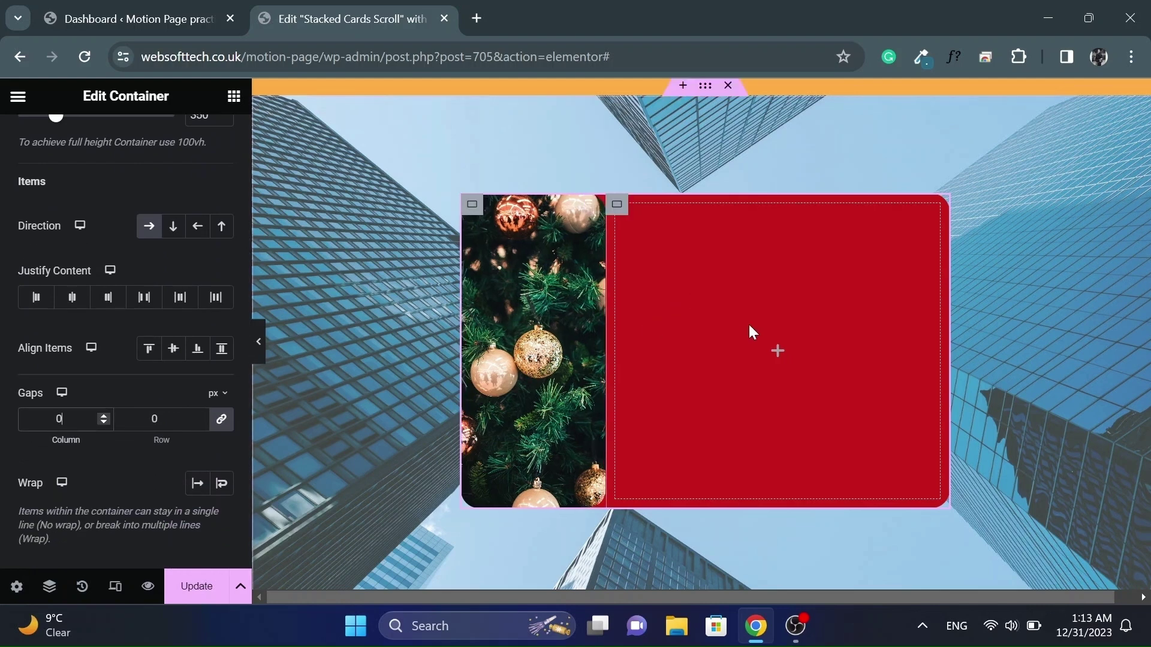
click(617, 207)
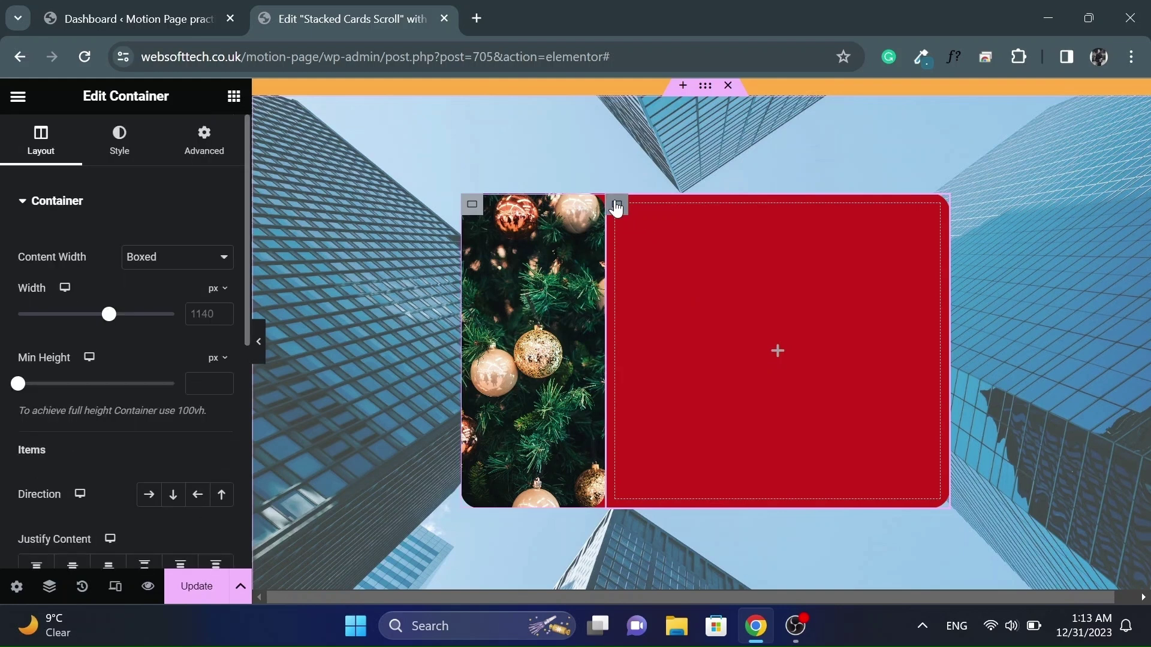
click(776, 358)
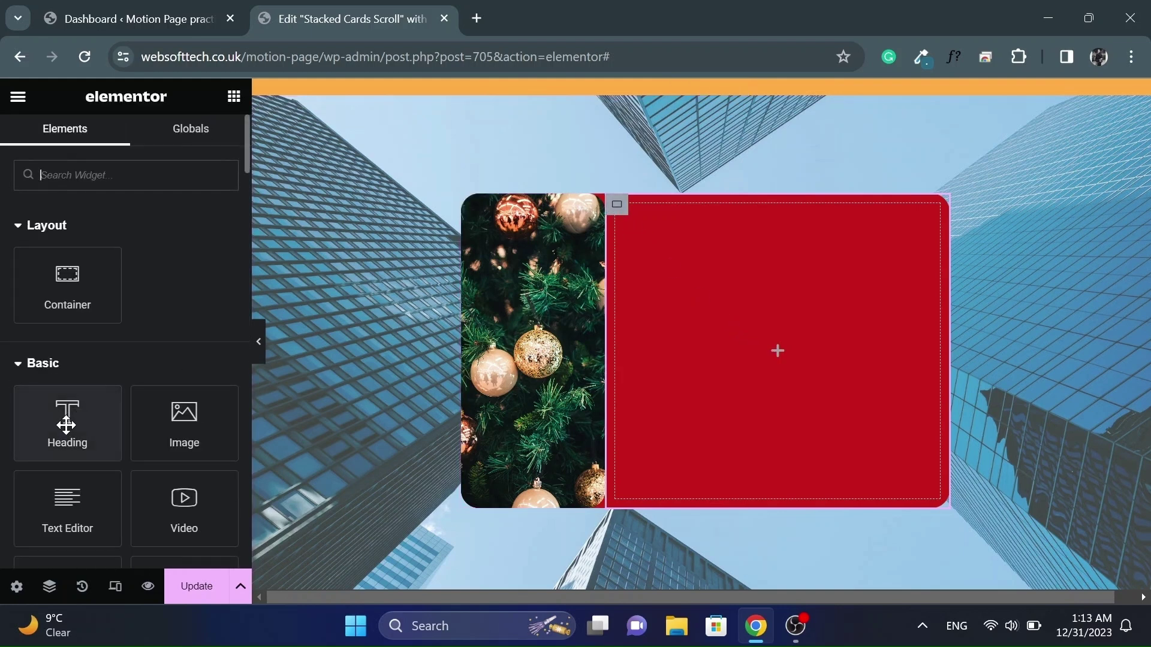
Add a white Heading widget reading 'Card 1 Heading' to the right-hand column
drag(72, 426, 752, 353)
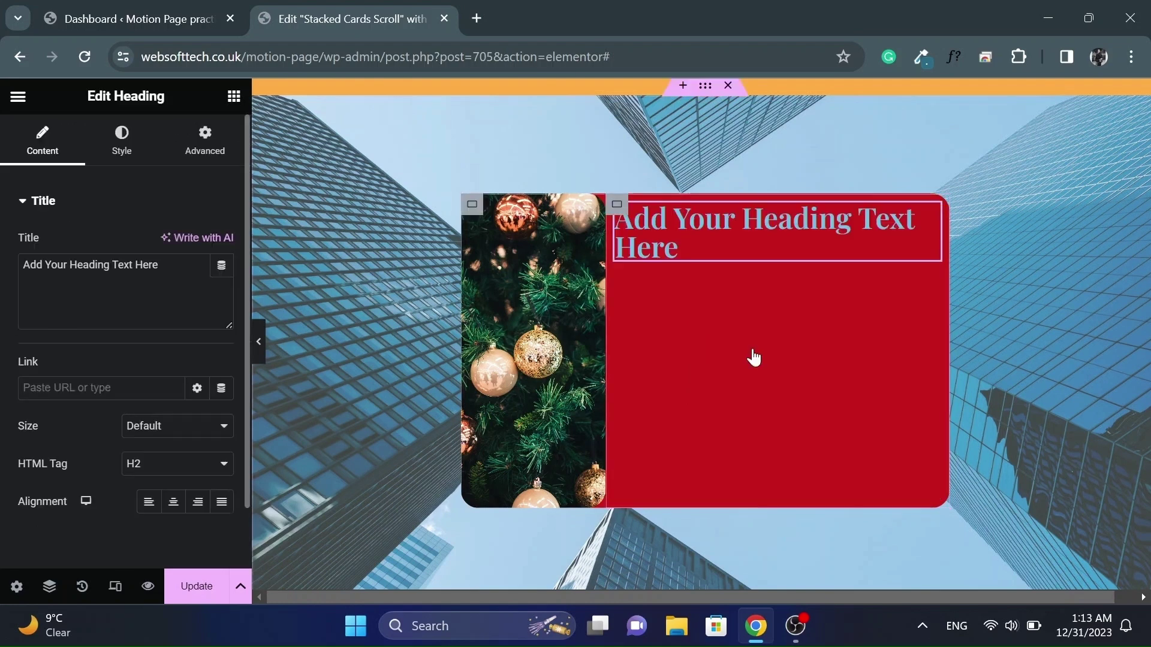
triple_click(136, 296)
text(Card 1 Heading)
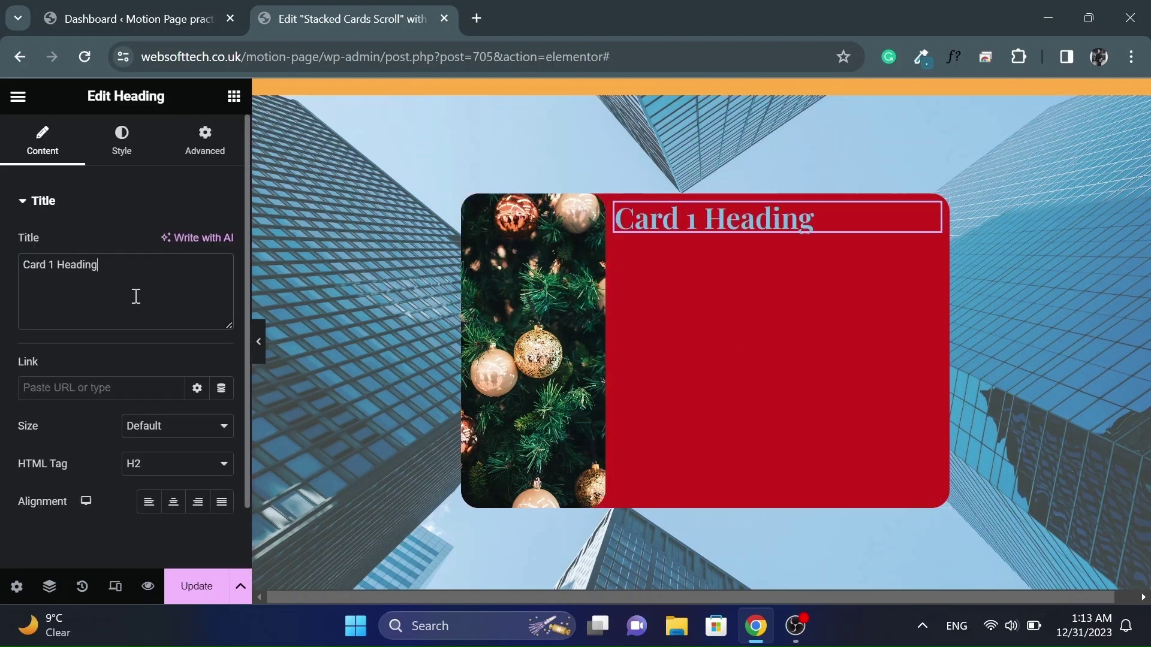
click(121, 142)
click(197, 243)
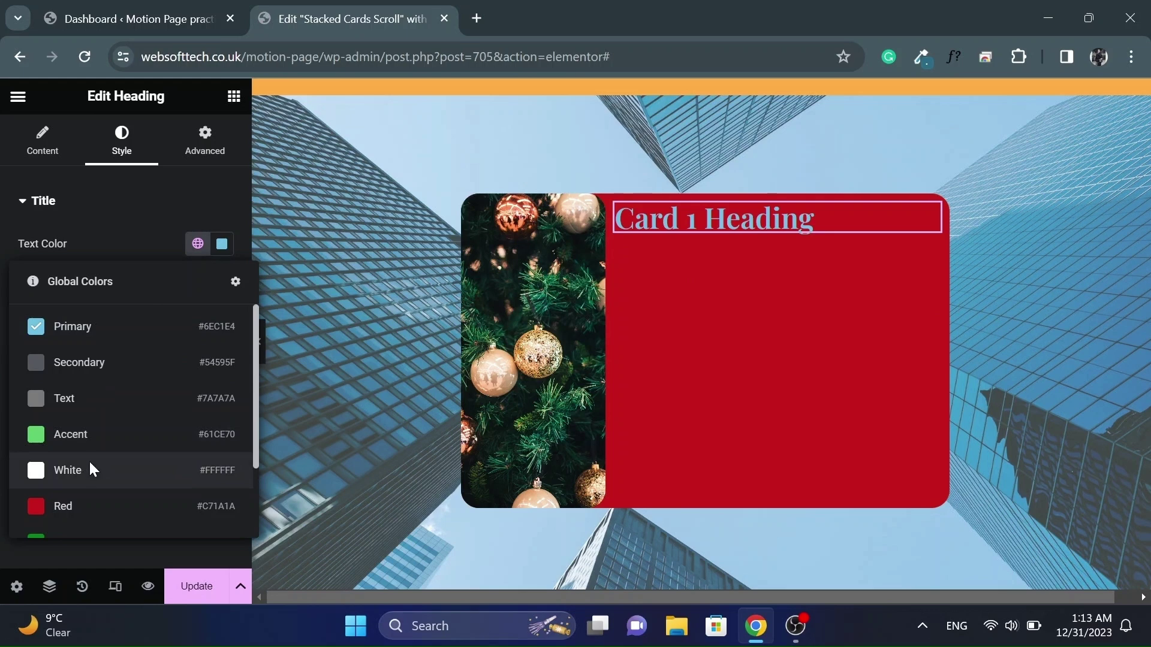
click(91, 470)
Add a Text Editor widget under the heading with white text colour
click(234, 96)
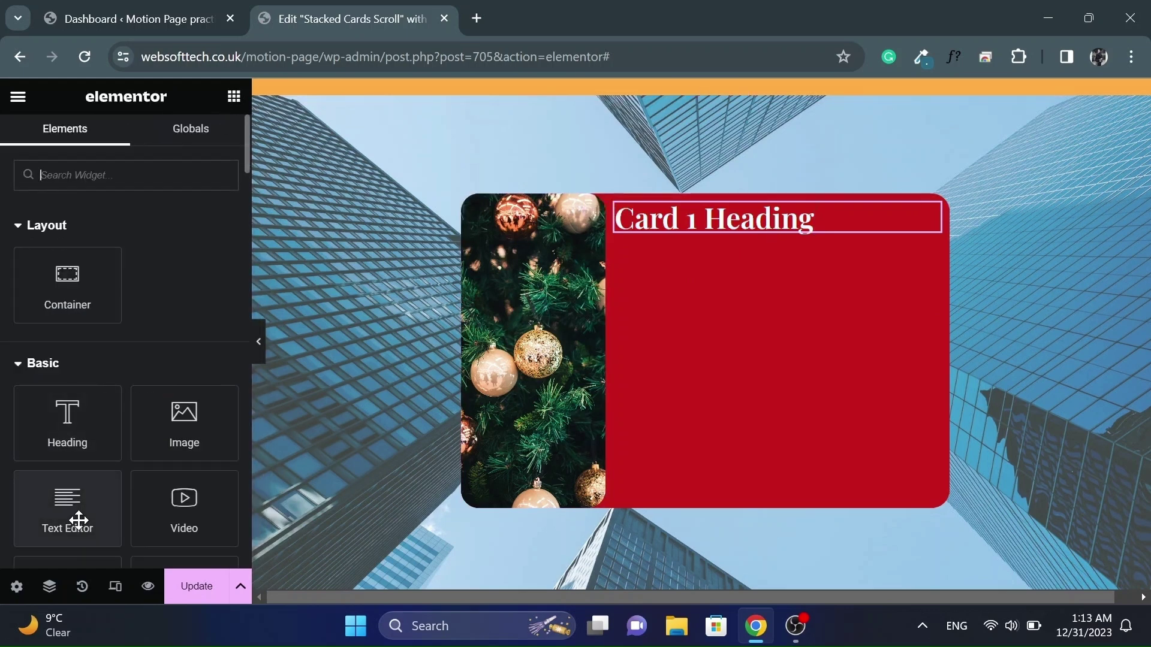
drag(73, 520, 747, 226)
click(121, 142)
click(197, 281)
click(75, 506)
Set the text column's Justify Content to Space Between, pushing body text to the bottom
click(623, 242)
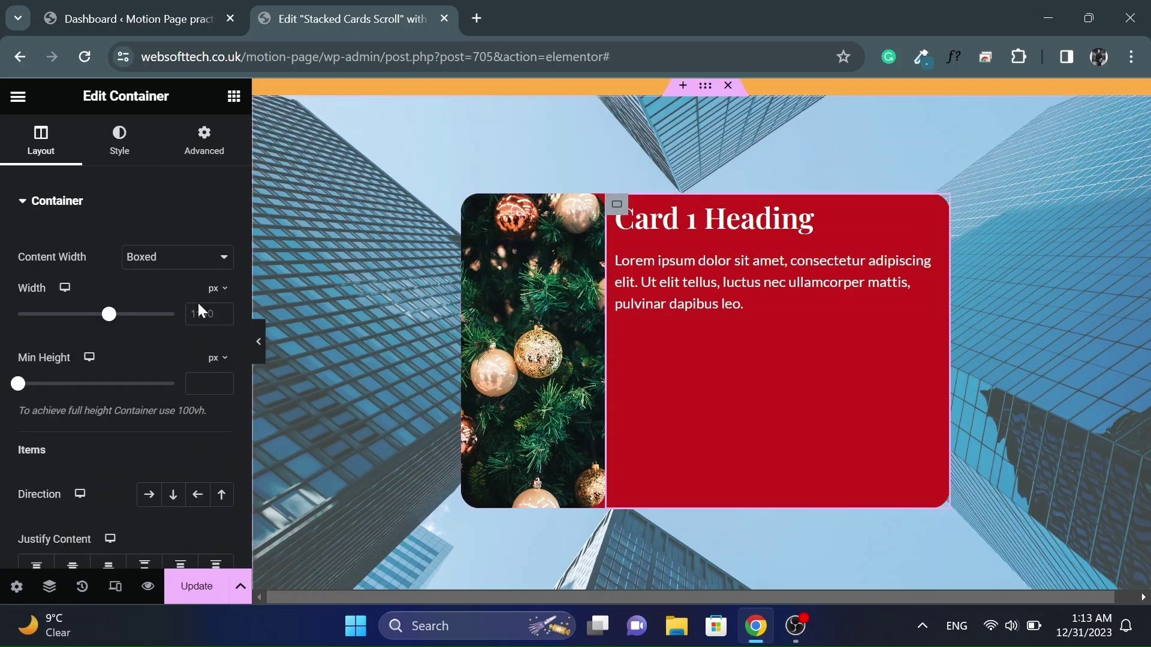
scroll(17, 428, down, 2)
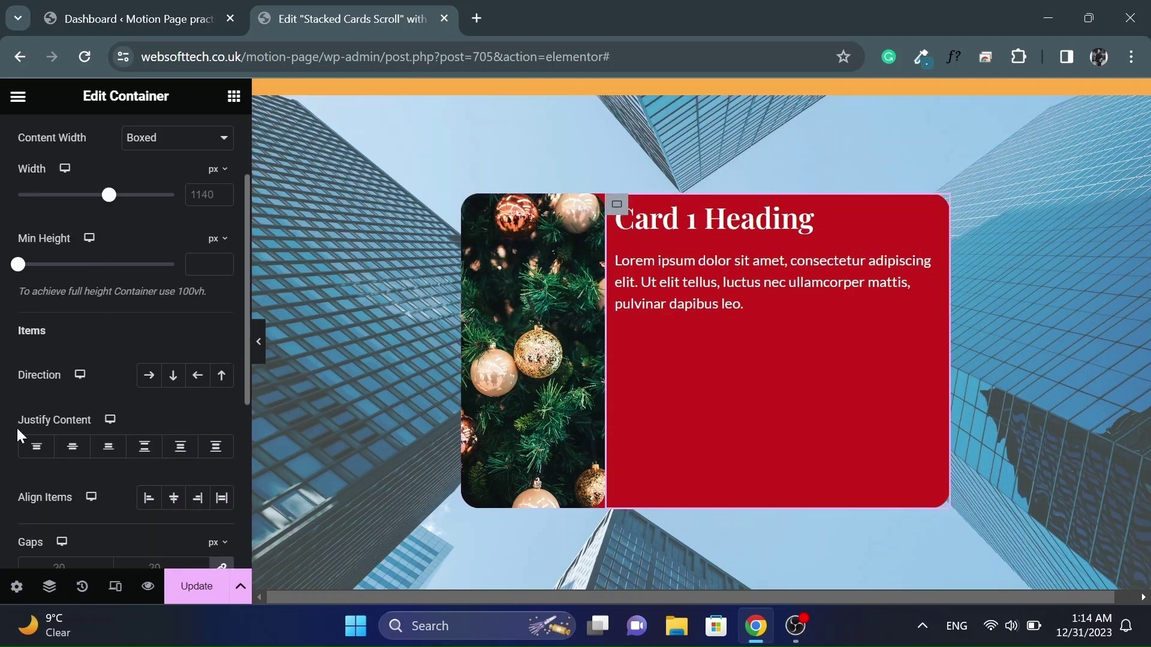
click(151, 452)
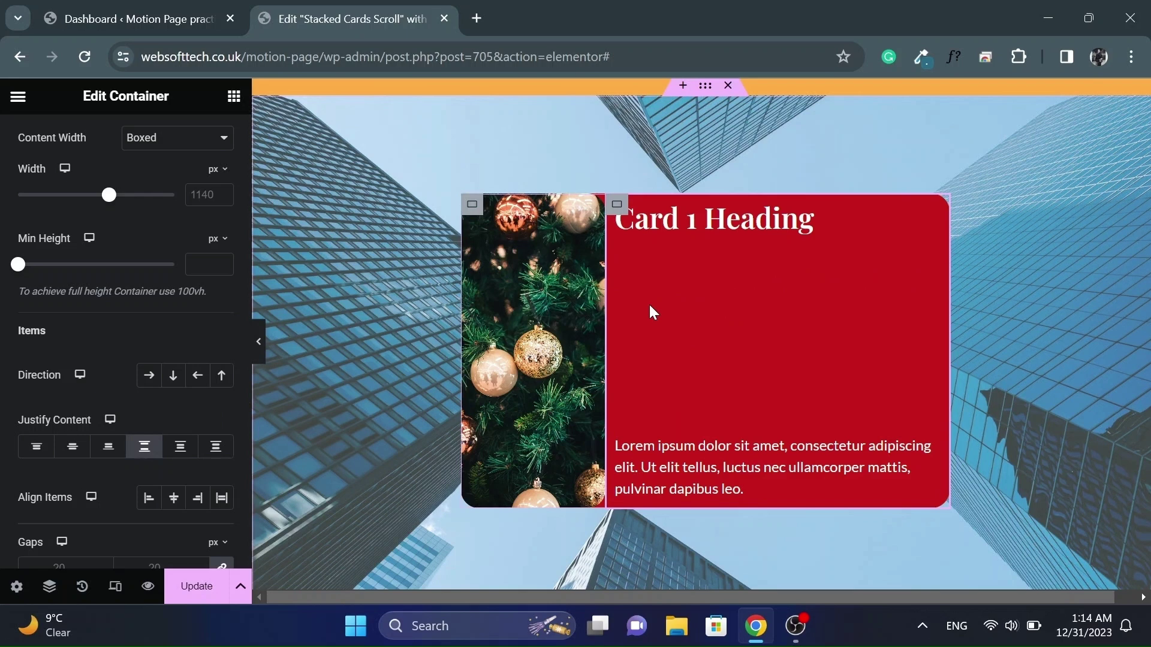
scroll(198, 148, up, 2)
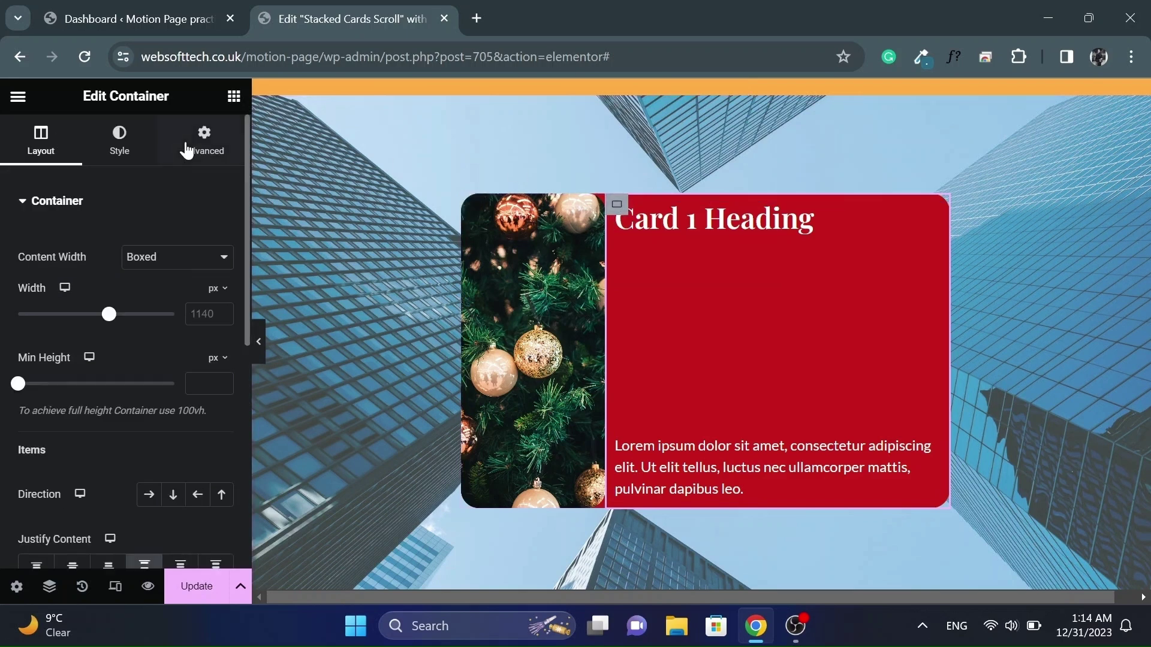
click(204, 150)
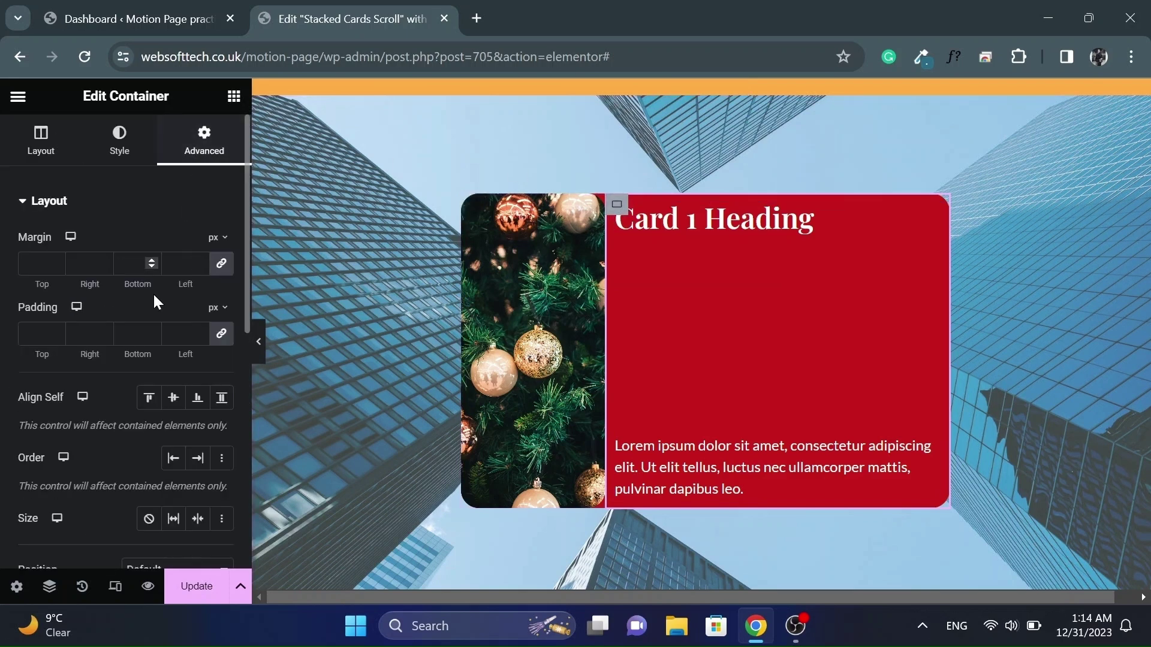
click(173, 332)
Give the text column 20 px padding and preview the card
text(20)
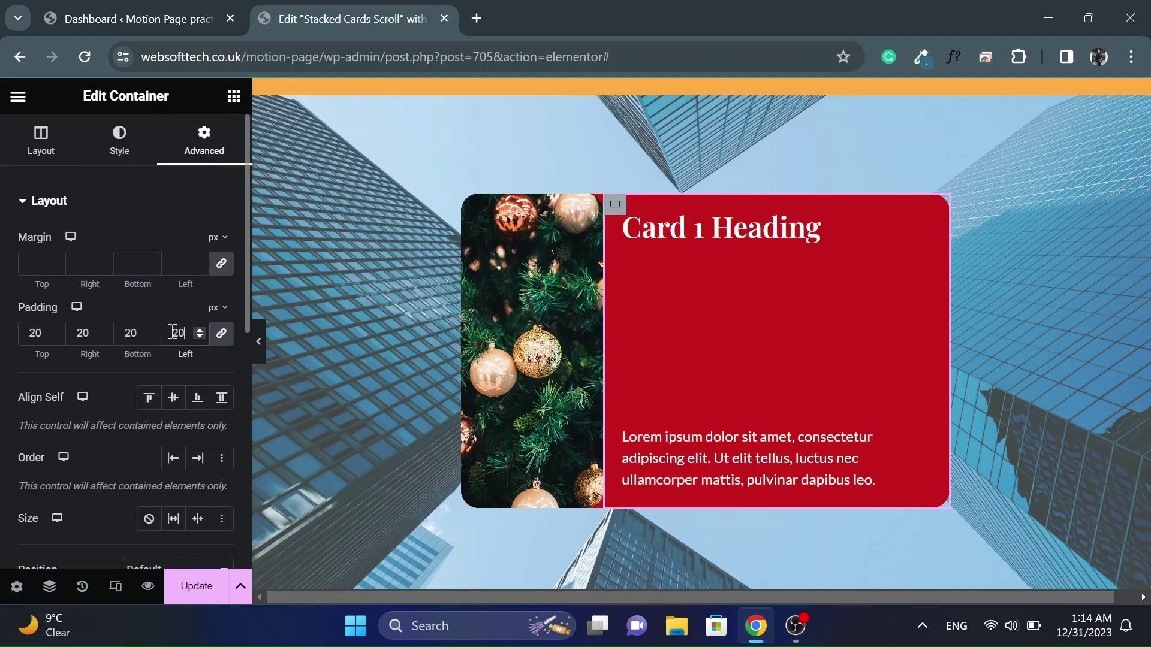
click(258, 340)
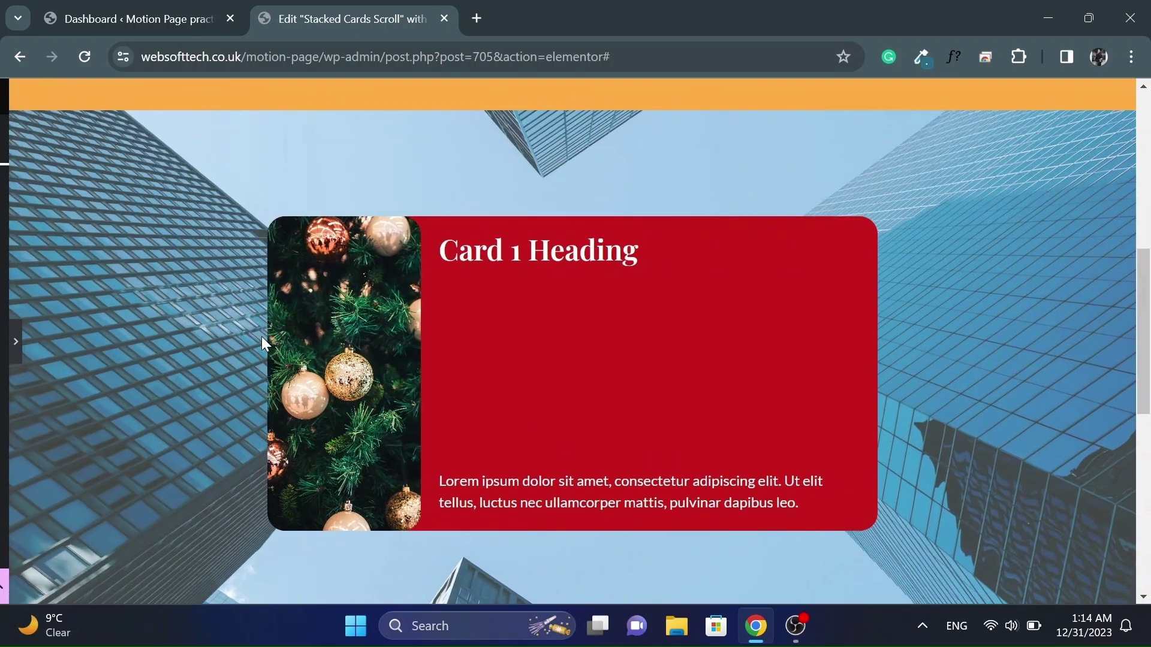
click(6, 344)
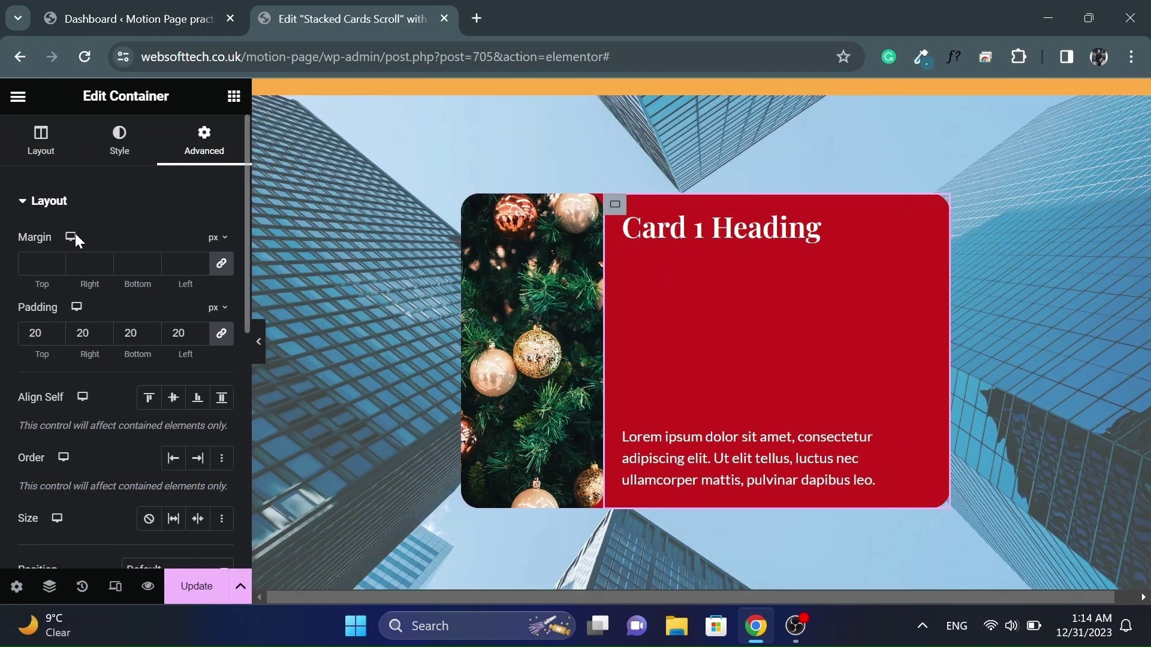
Make the text column Full Width at 75% width and preview the result
click(19, 146)
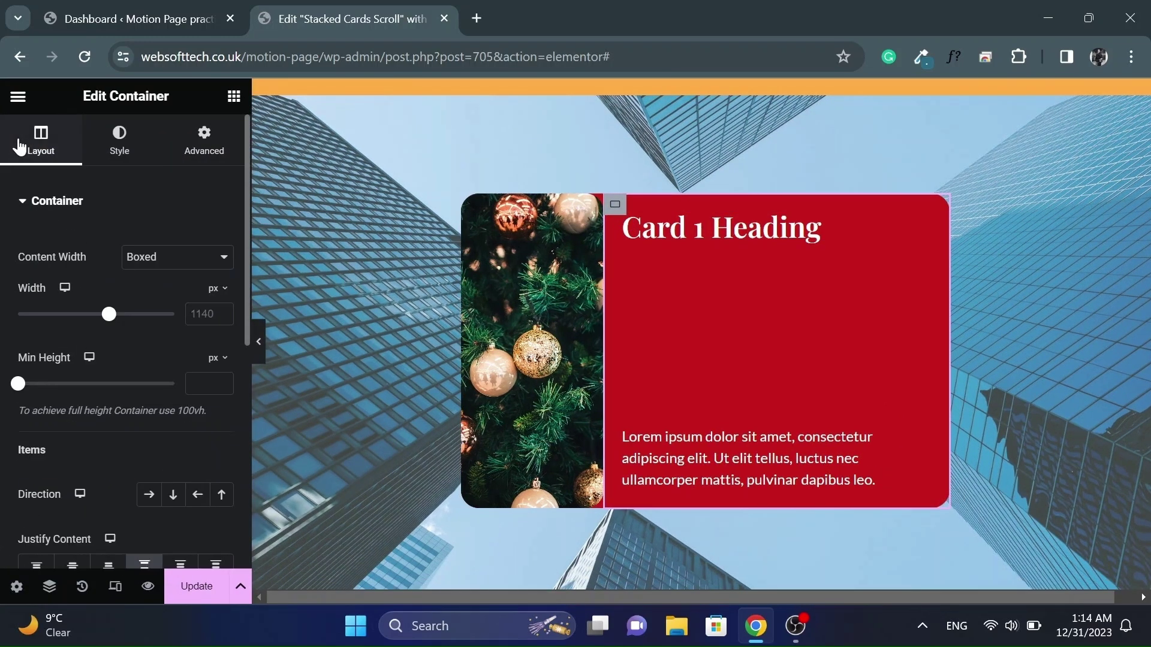
click(186, 258)
click(167, 287)
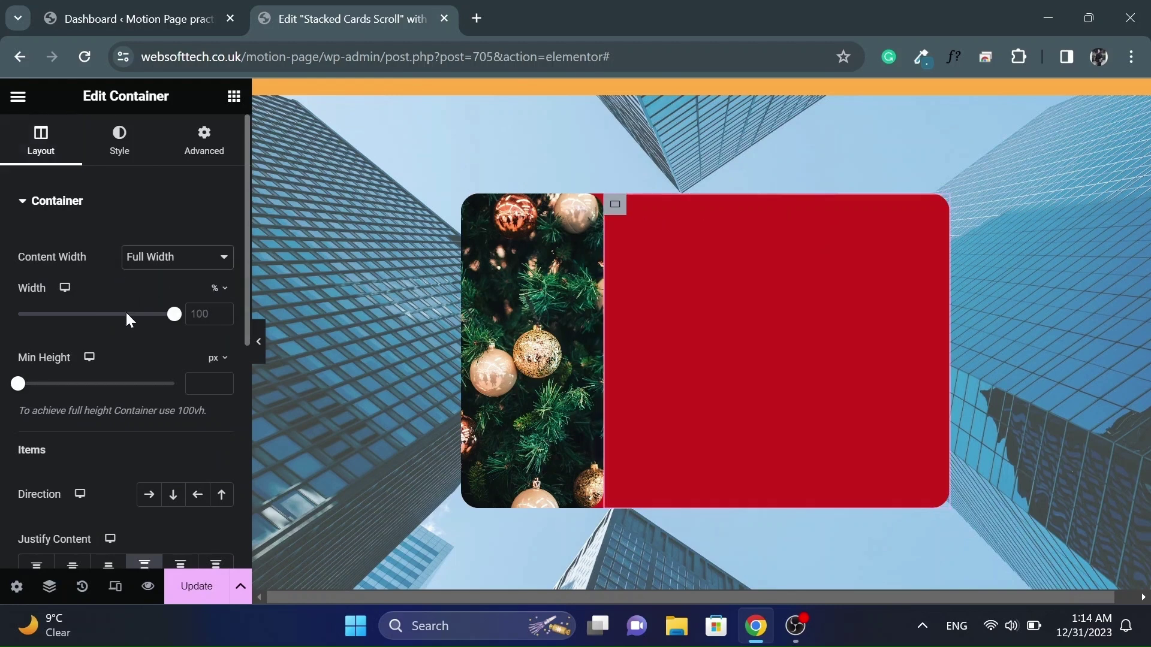
drag(175, 320, 138, 322)
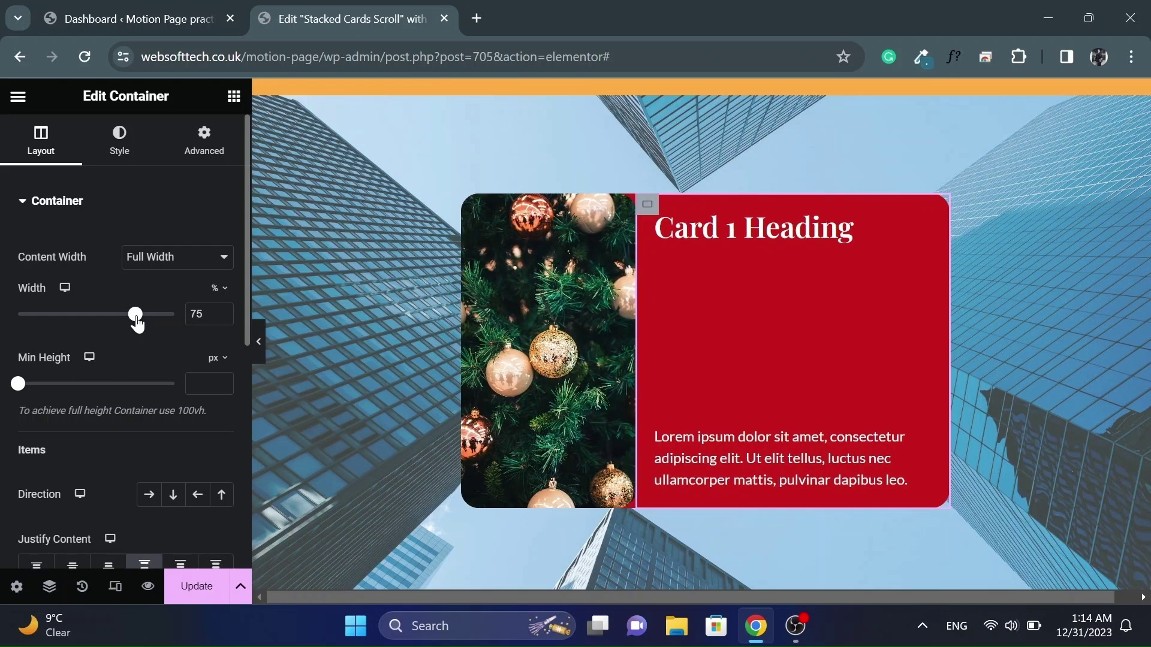
click(258, 339)
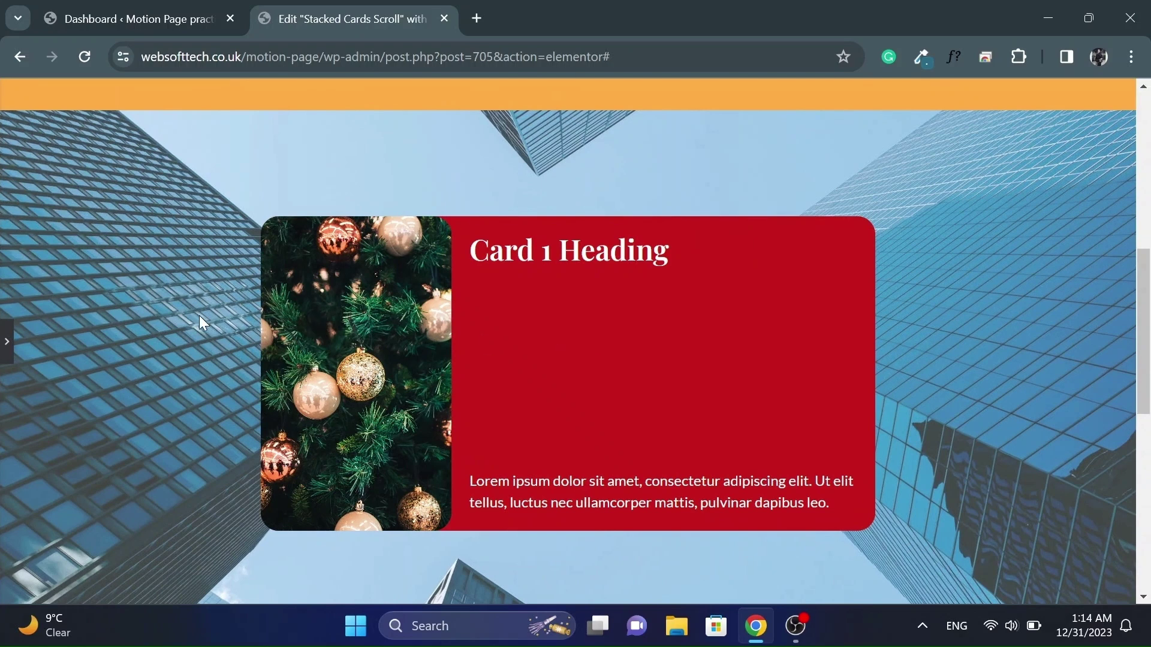
click(3, 340)
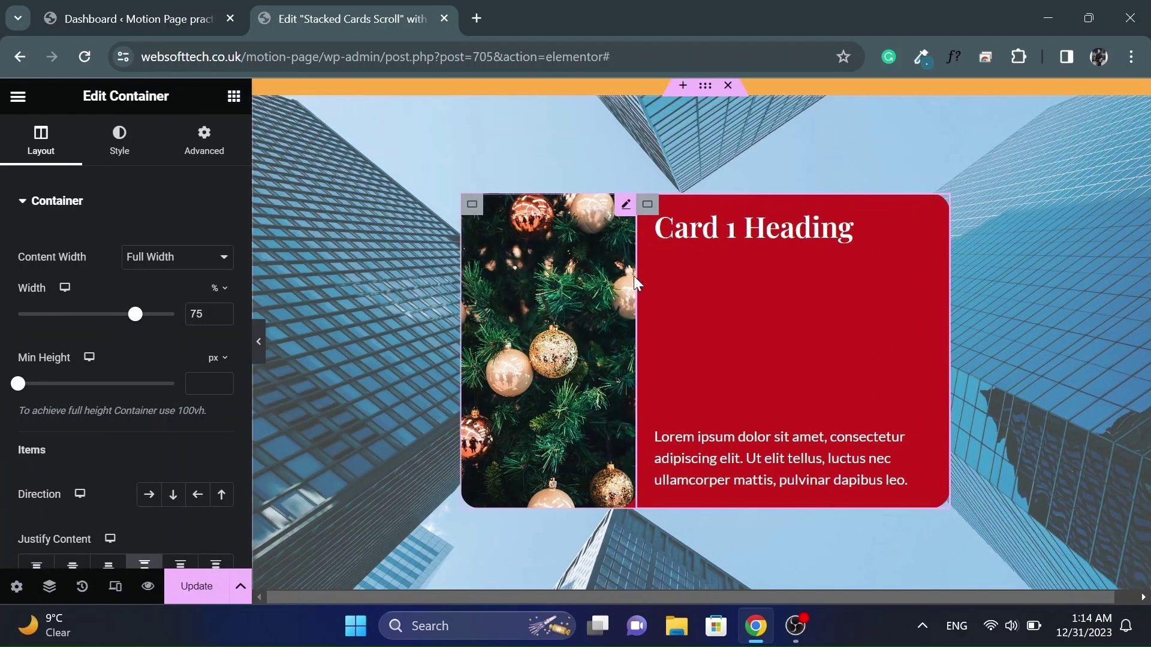
click(691, 226)
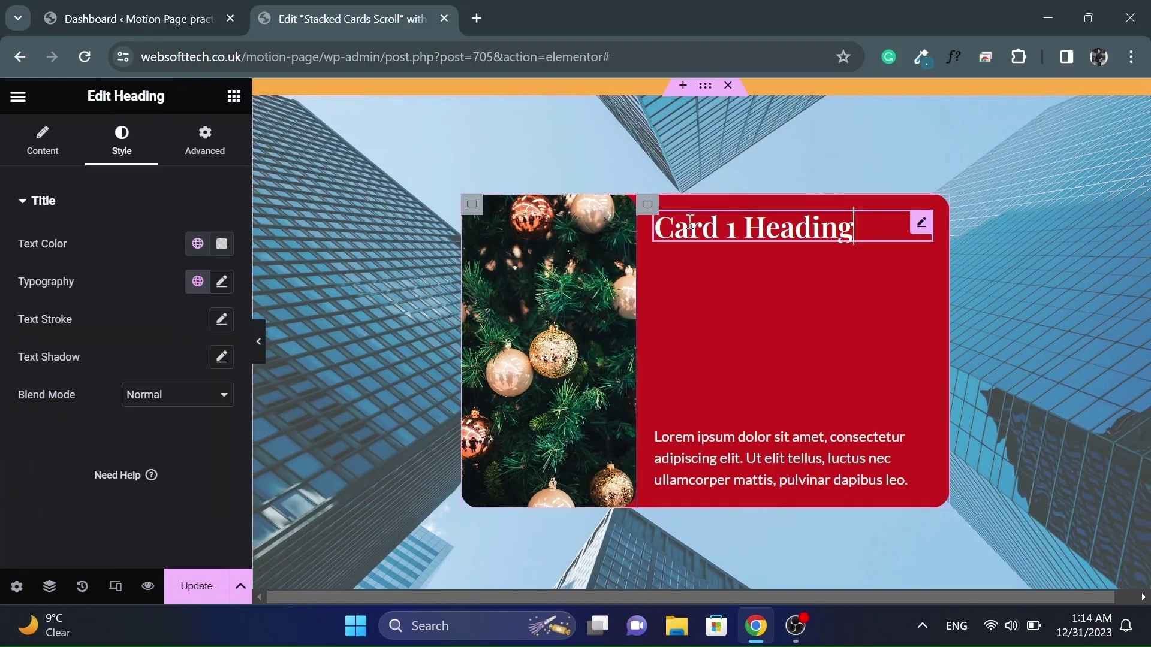
Add an empty container inside the card and move Card 1 Heading into it
click(234, 96)
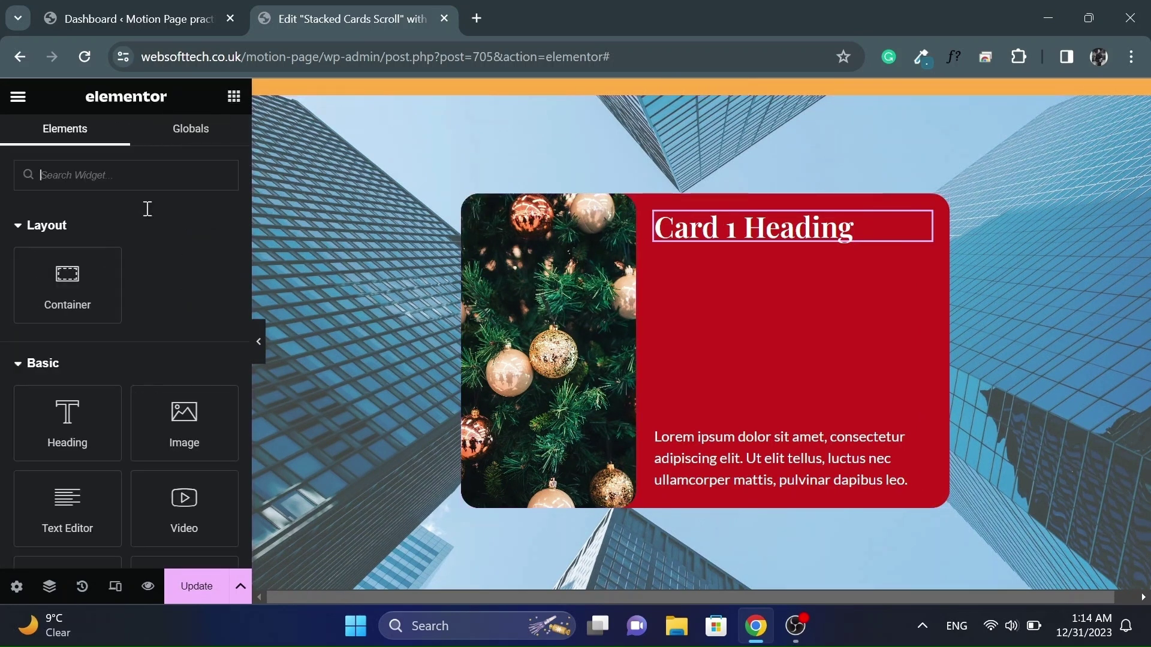
drag(51, 292, 704, 225)
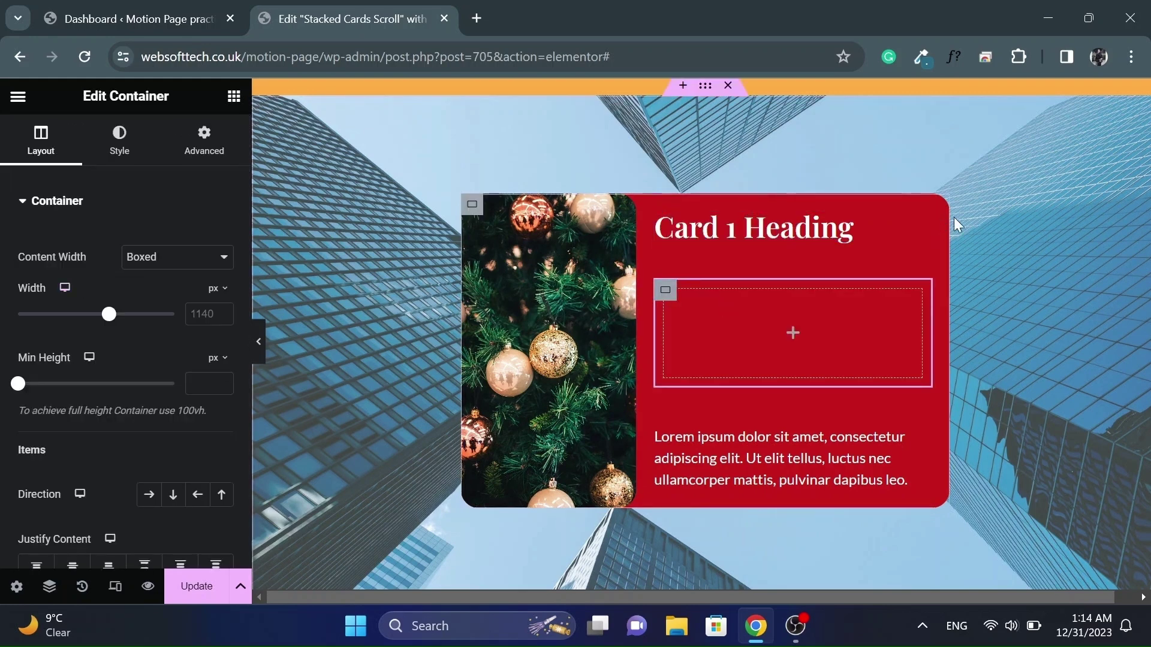
drag(921, 222, 816, 301)
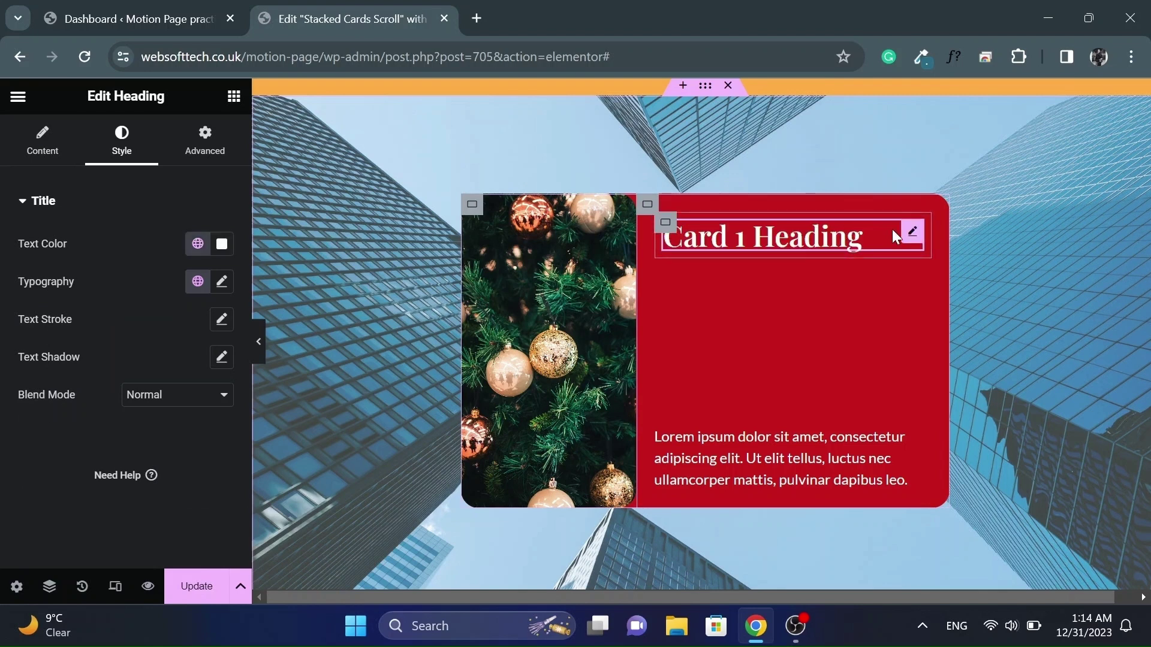
Duplicate Card 1 Heading and retitle the copy '01'
right_click(907, 238)
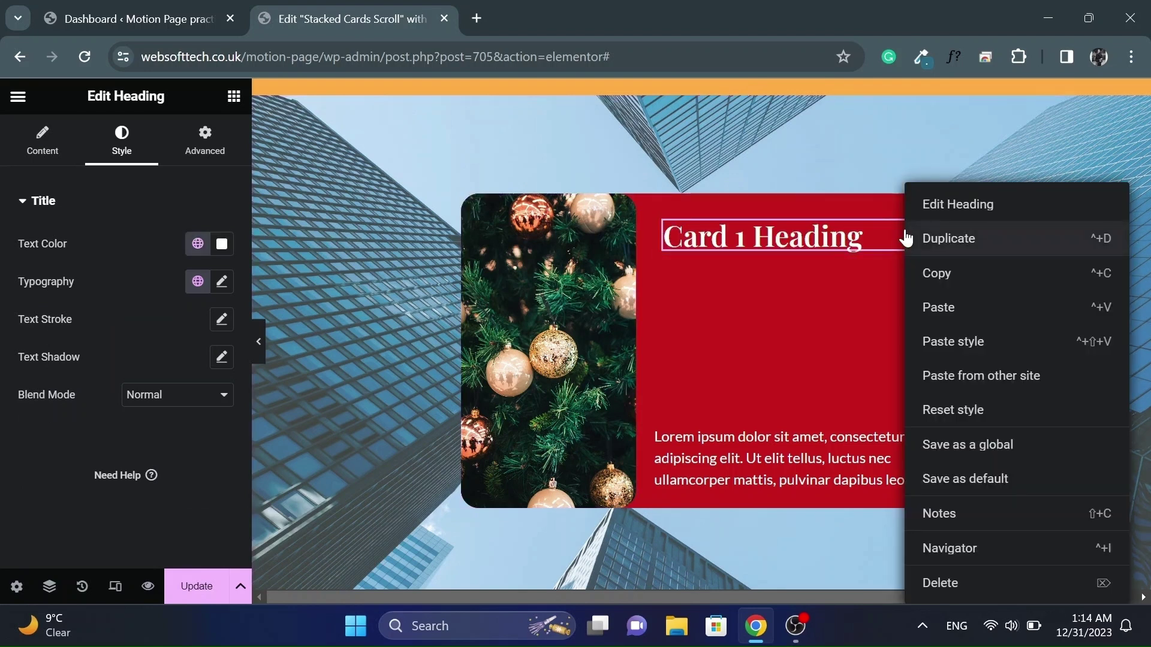
click(947, 239)
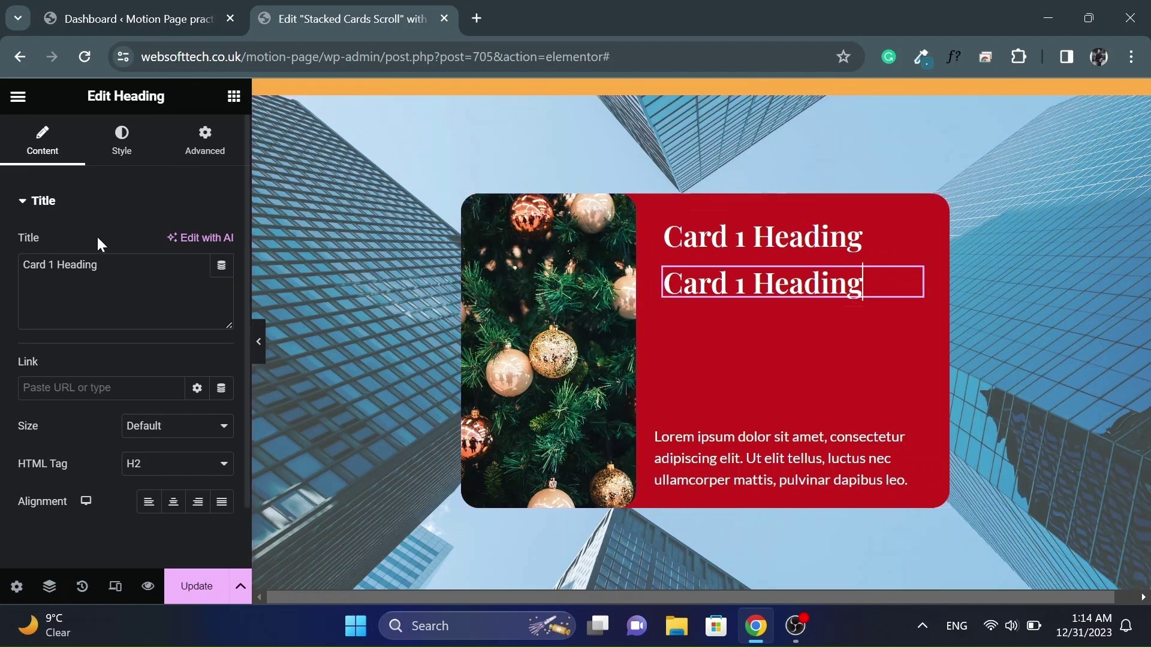
triple_click(83, 264)
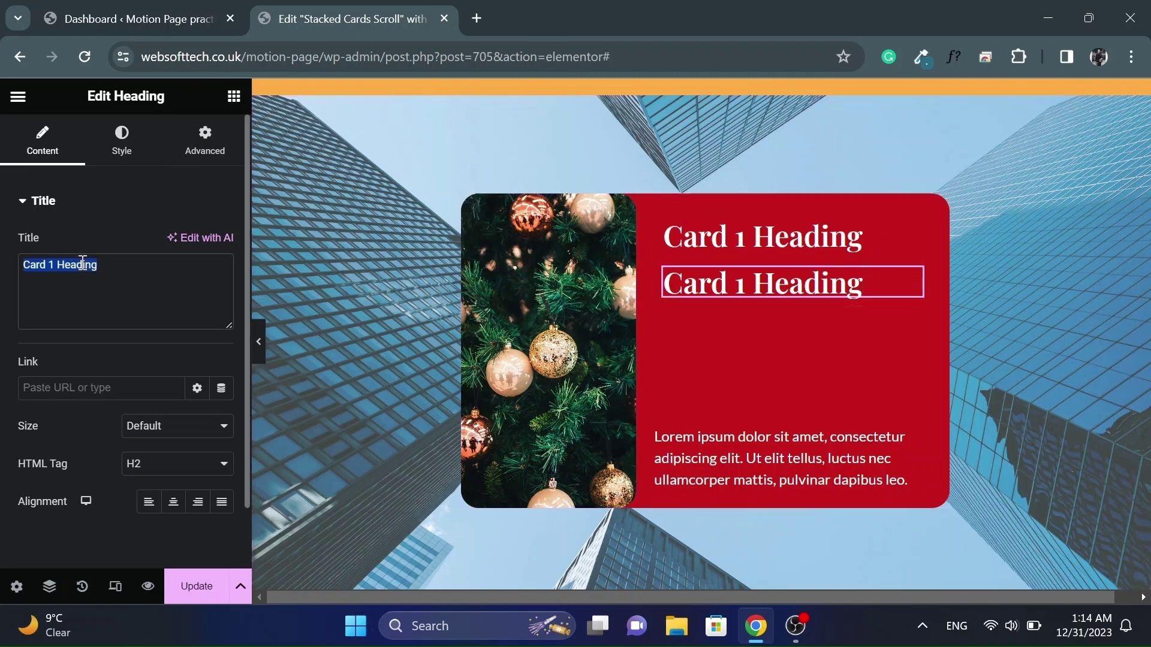
text(01)
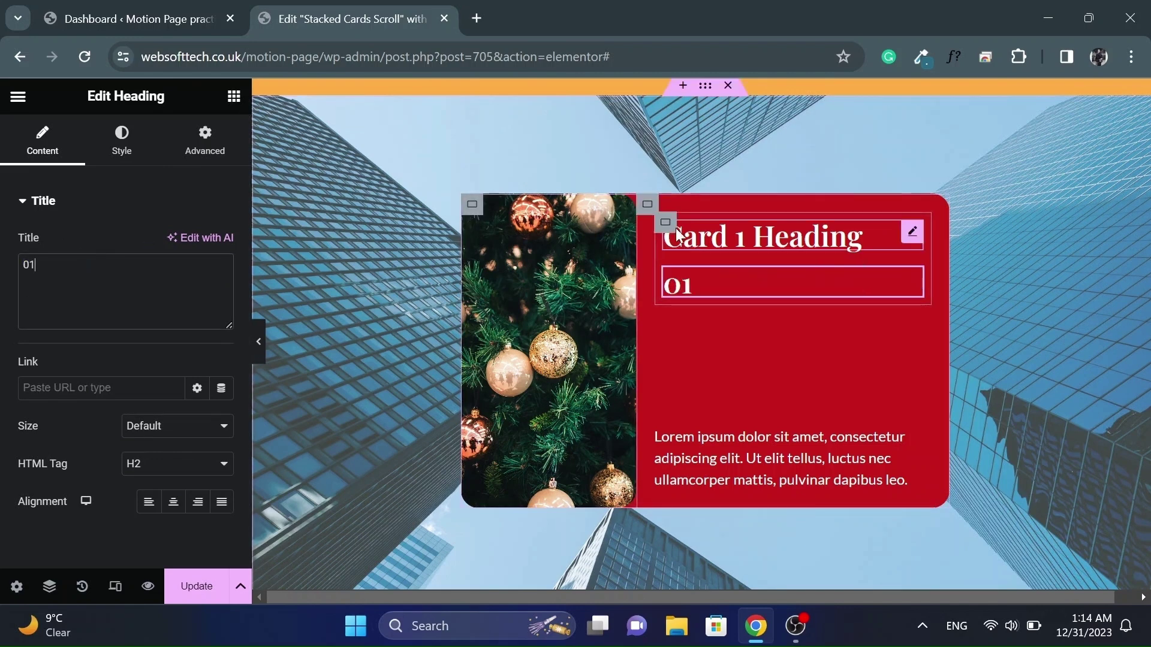
Lay the container's two headings in a centered row with space-between, pushing 01 right
click(665, 226)
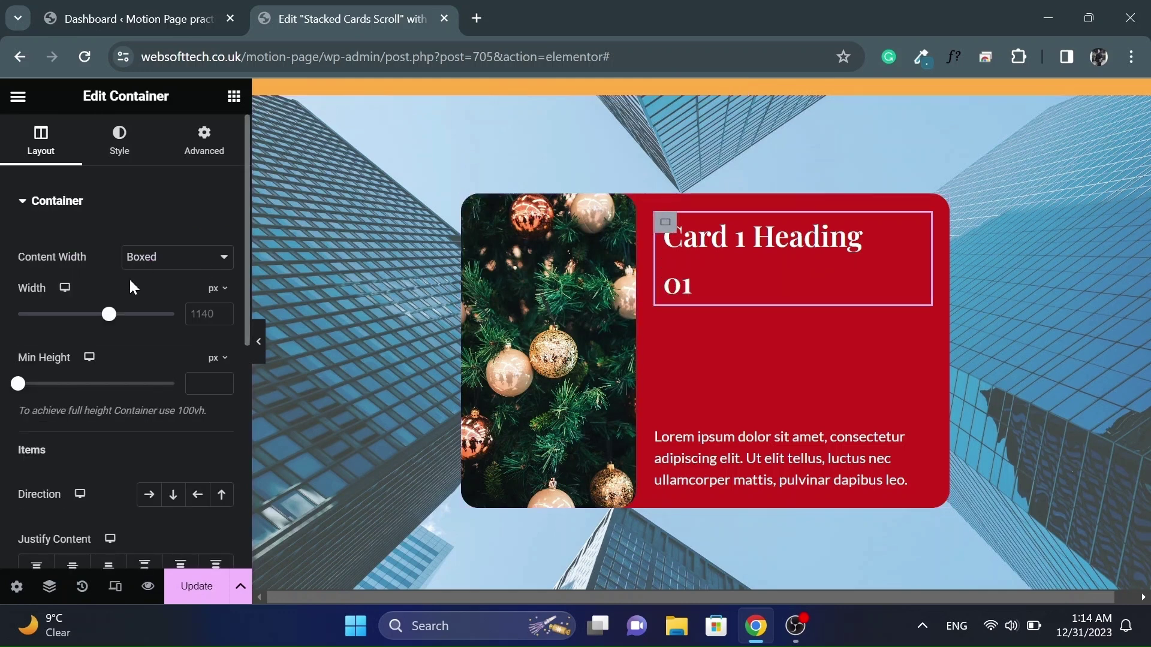
scroll(118, 391, down, 2)
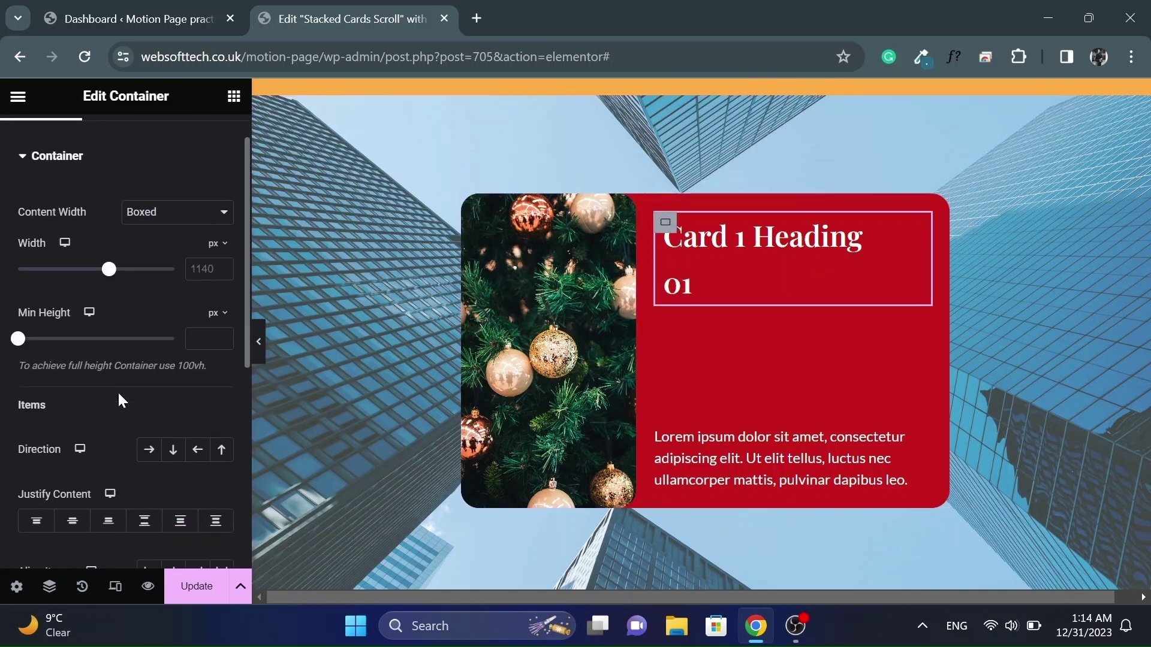
click(150, 396)
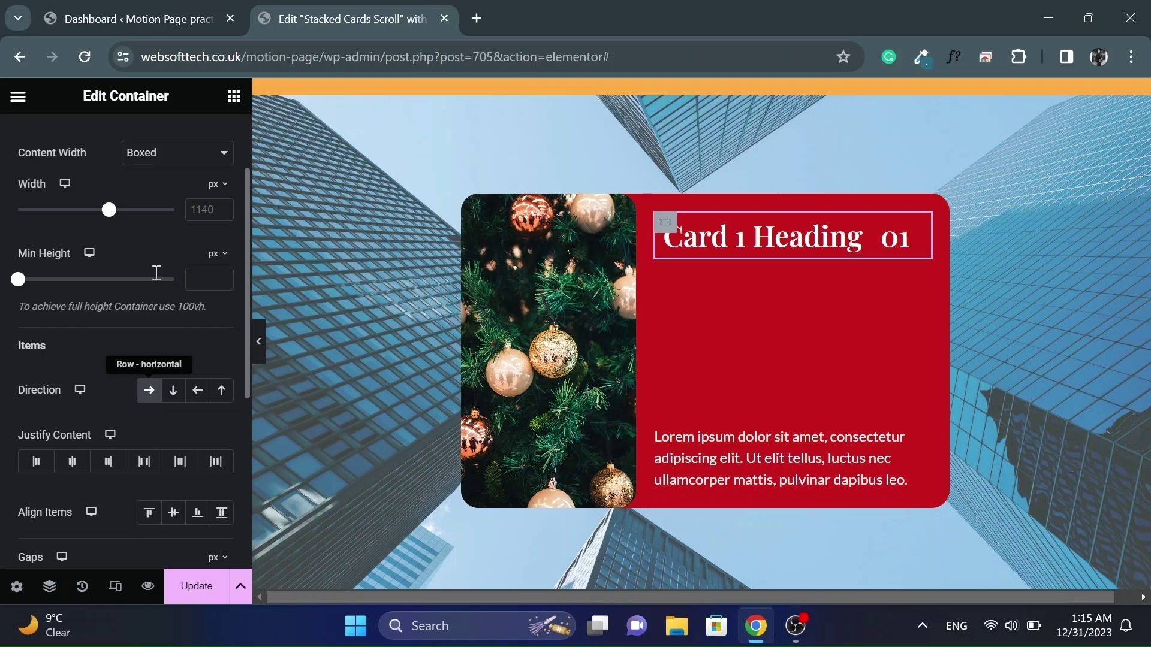
scroll(188, 169, down, 3)
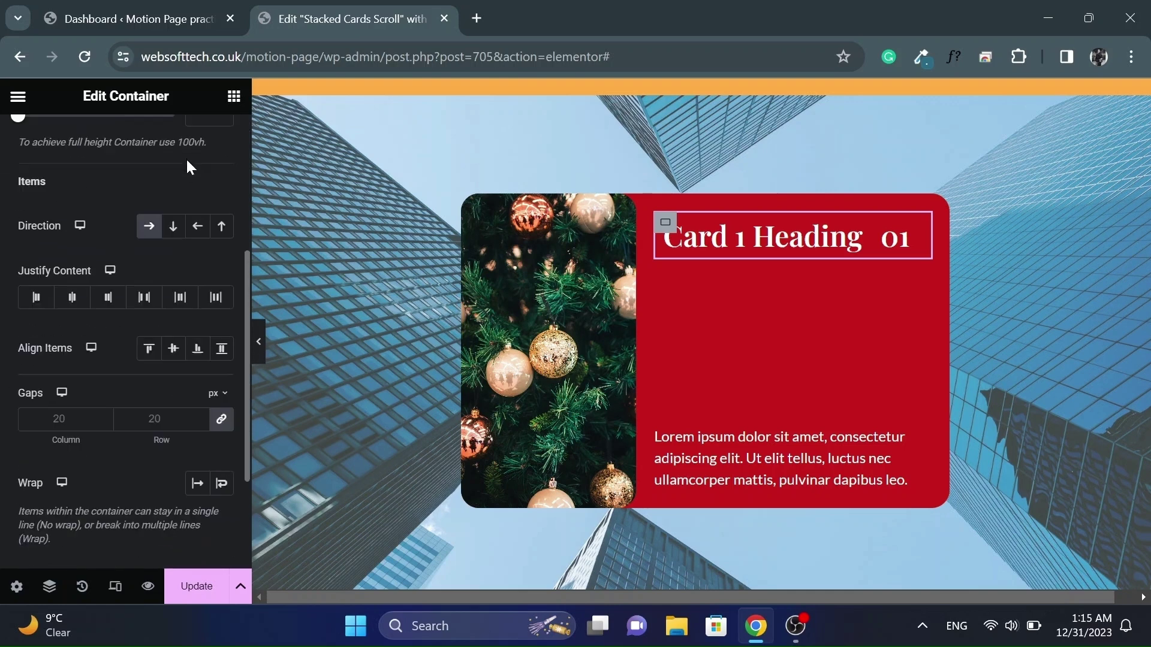
click(35, 297)
click(145, 298)
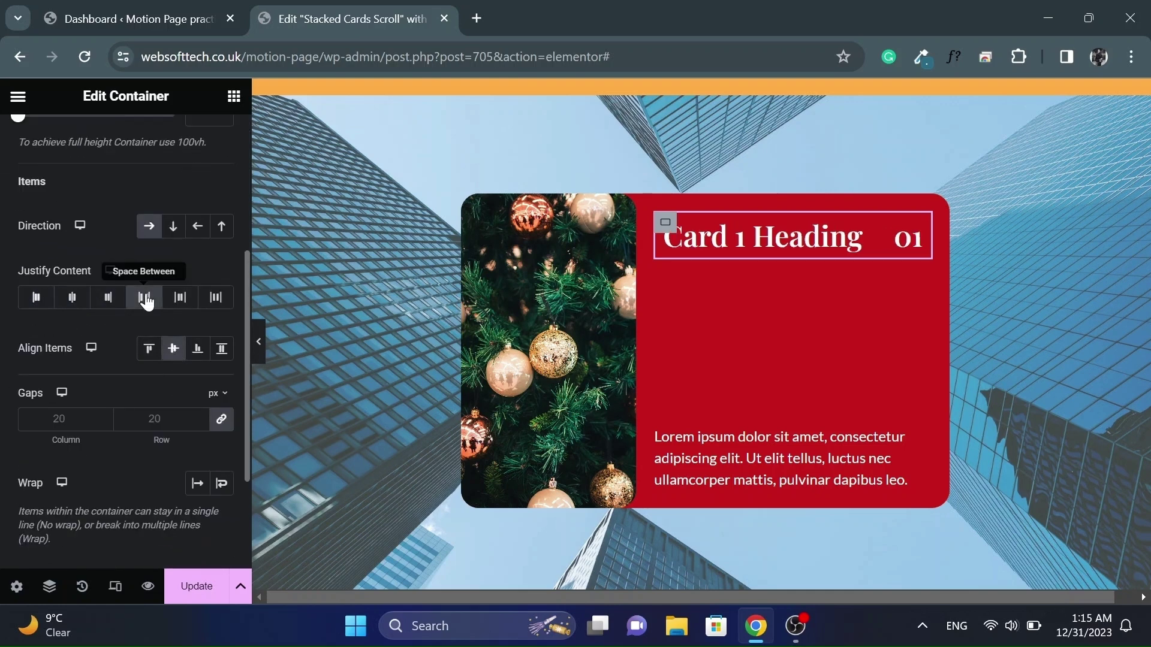
Set the container's padding to 0 in Advanced and restore the editing panel
scroll(213, 163, up, 5)
click(213, 163)
click(167, 336)
text(0)
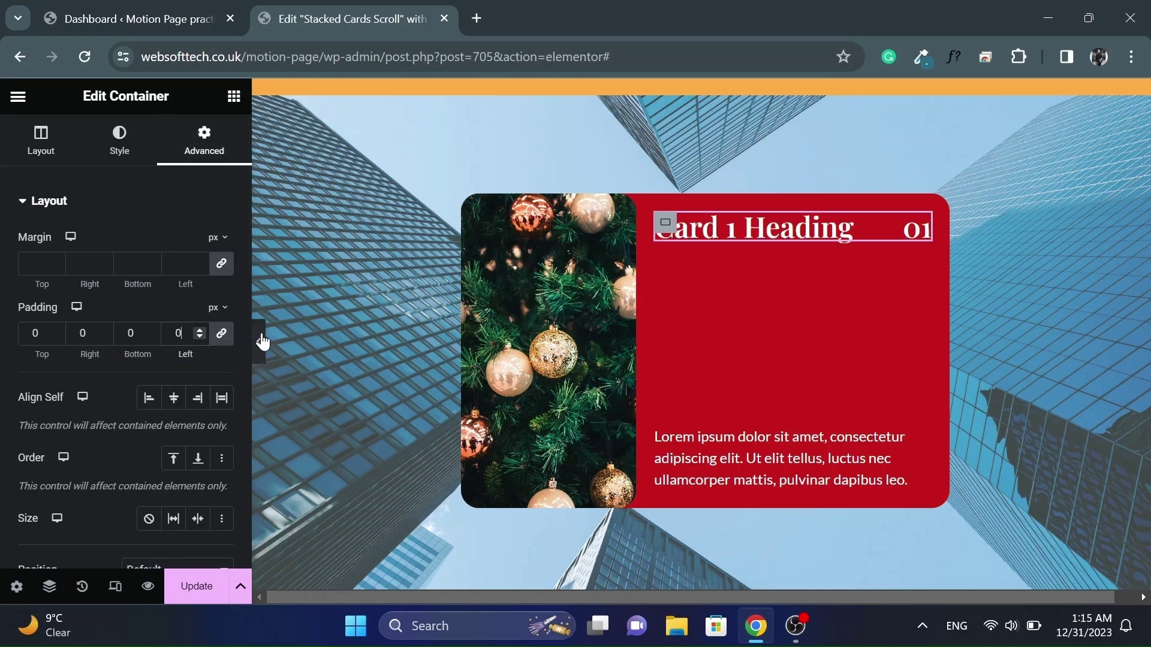
click(259, 341)
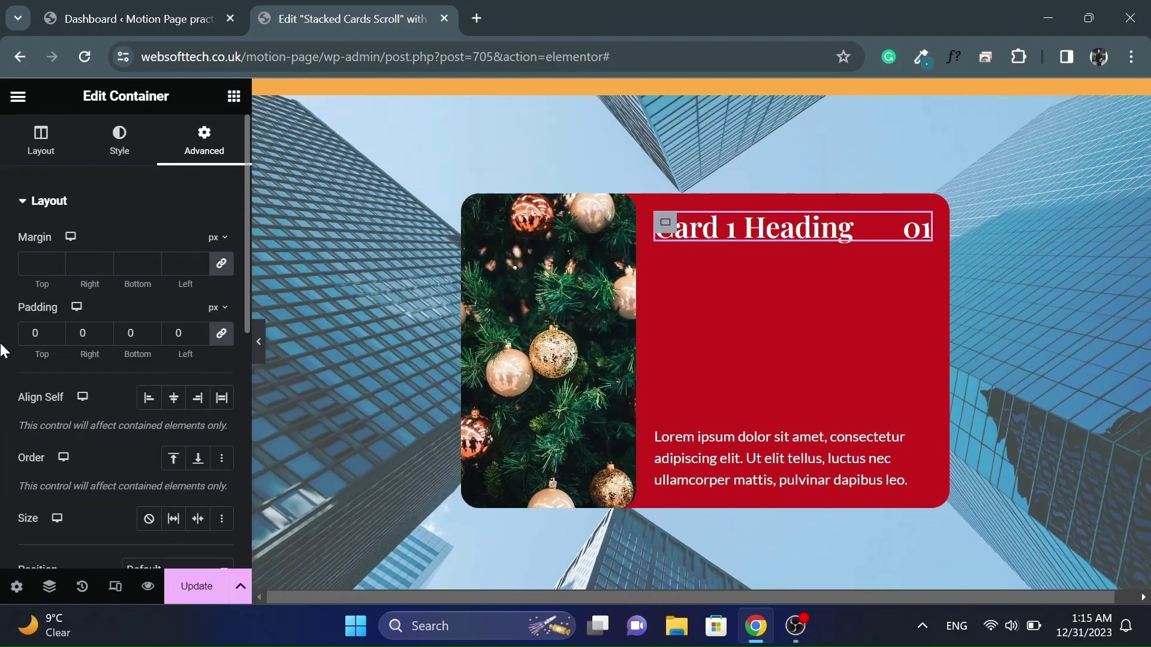
click(6, 345)
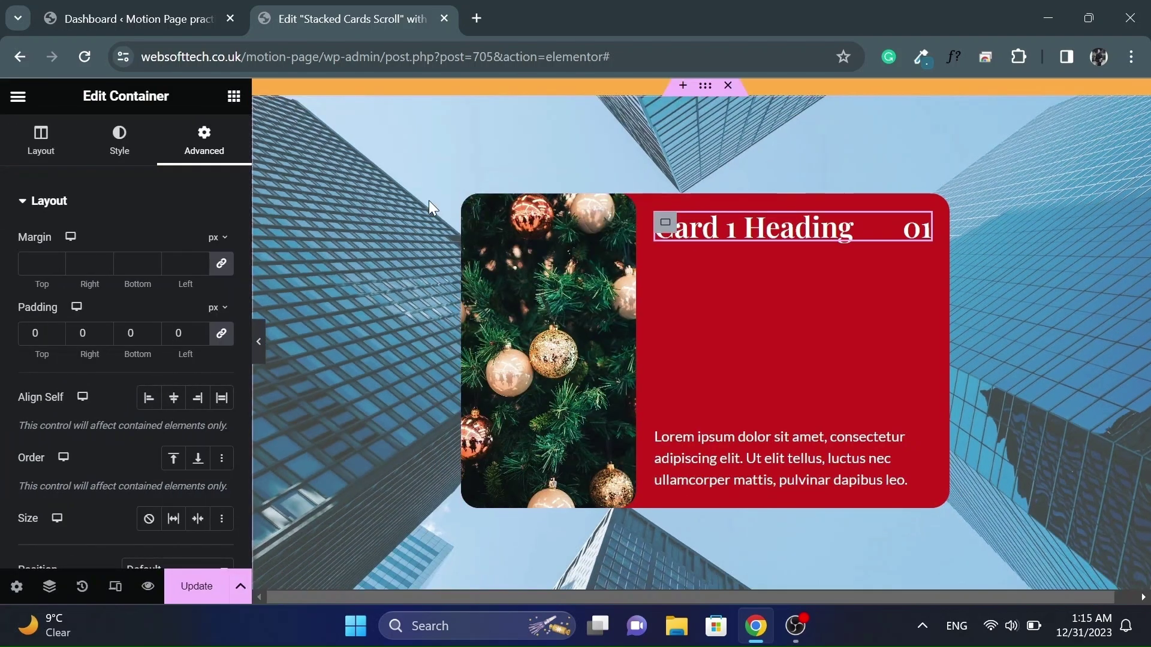
In the Navigator, rename the red card's container to 'Card 1'
click(49, 586)
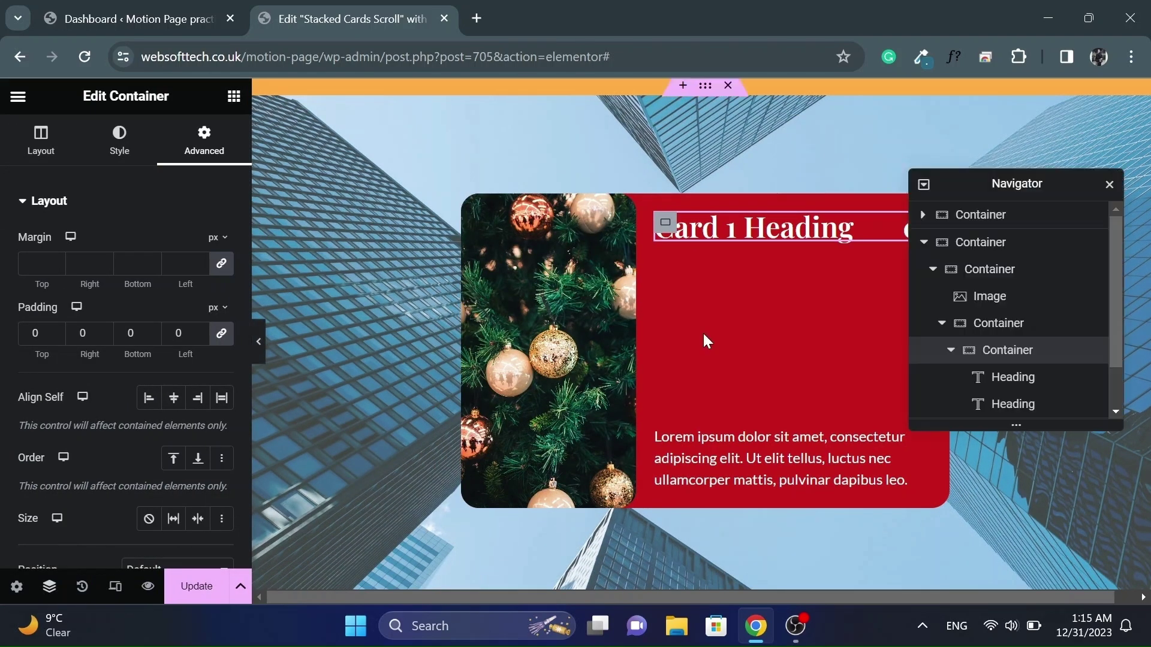
click(932, 271)
click(996, 276)
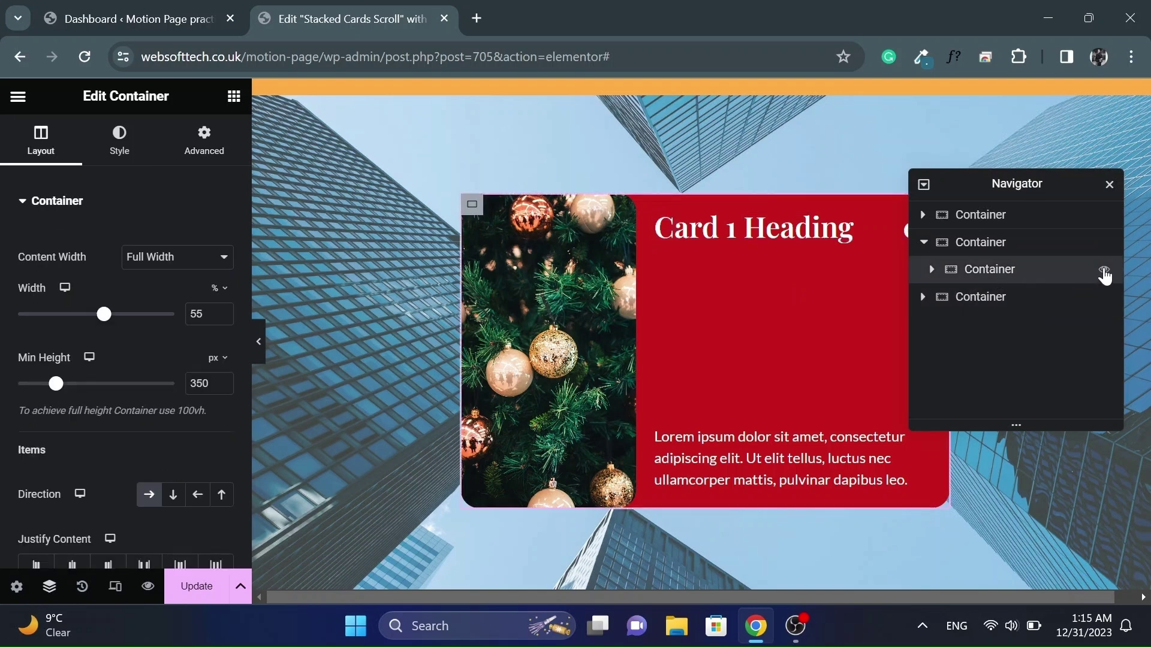
click(1104, 270)
click(1104, 271)
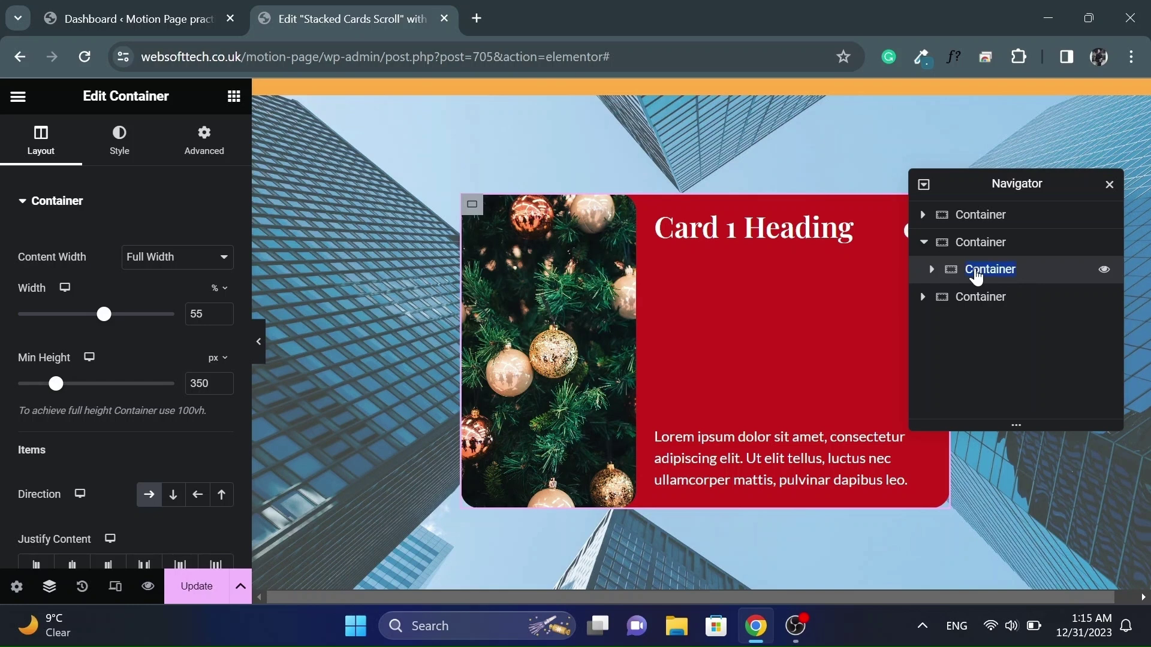
text(Card 1)
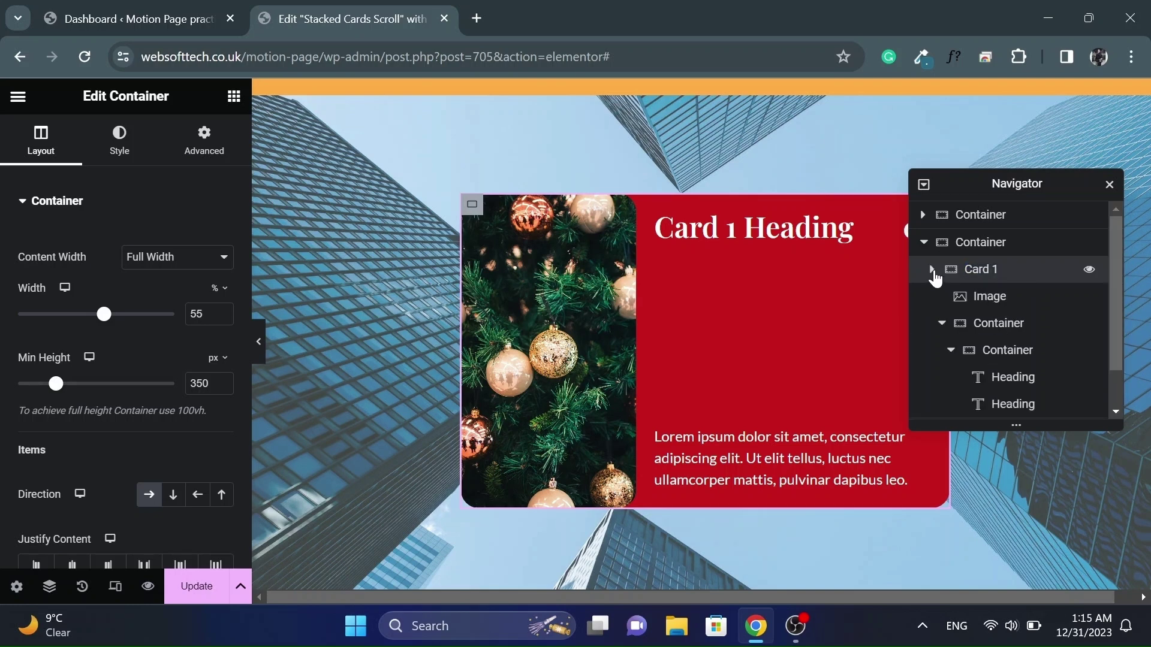
click(933, 272)
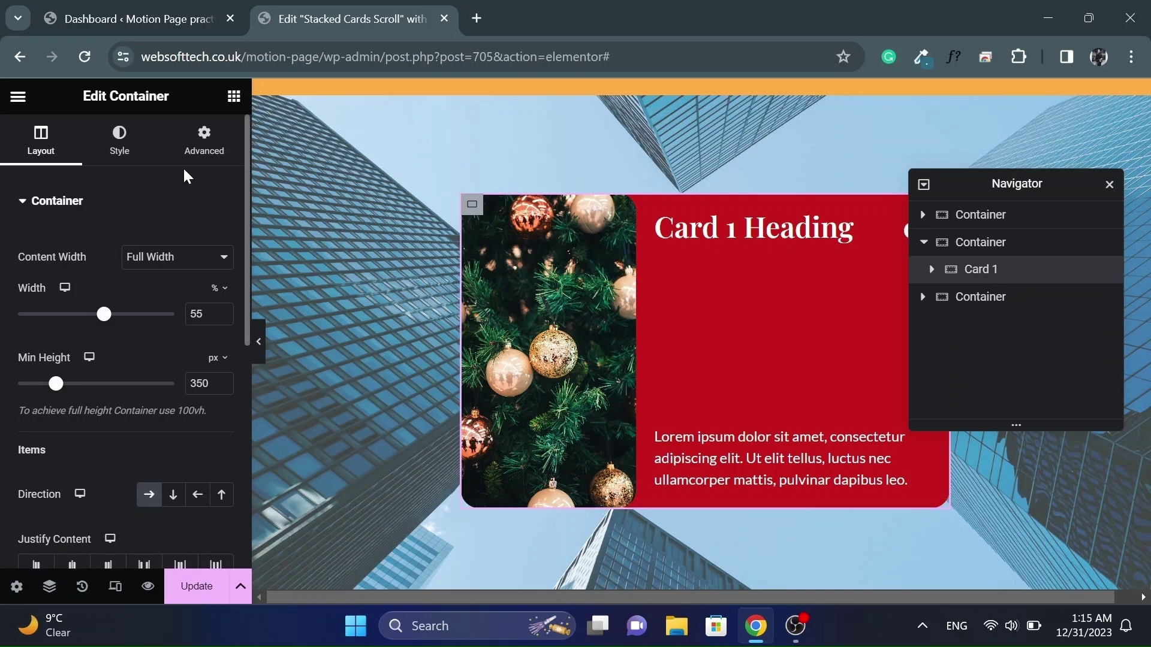
In Advanced, confirm the CSS ID card1 and keep Position at Default
click(201, 154)
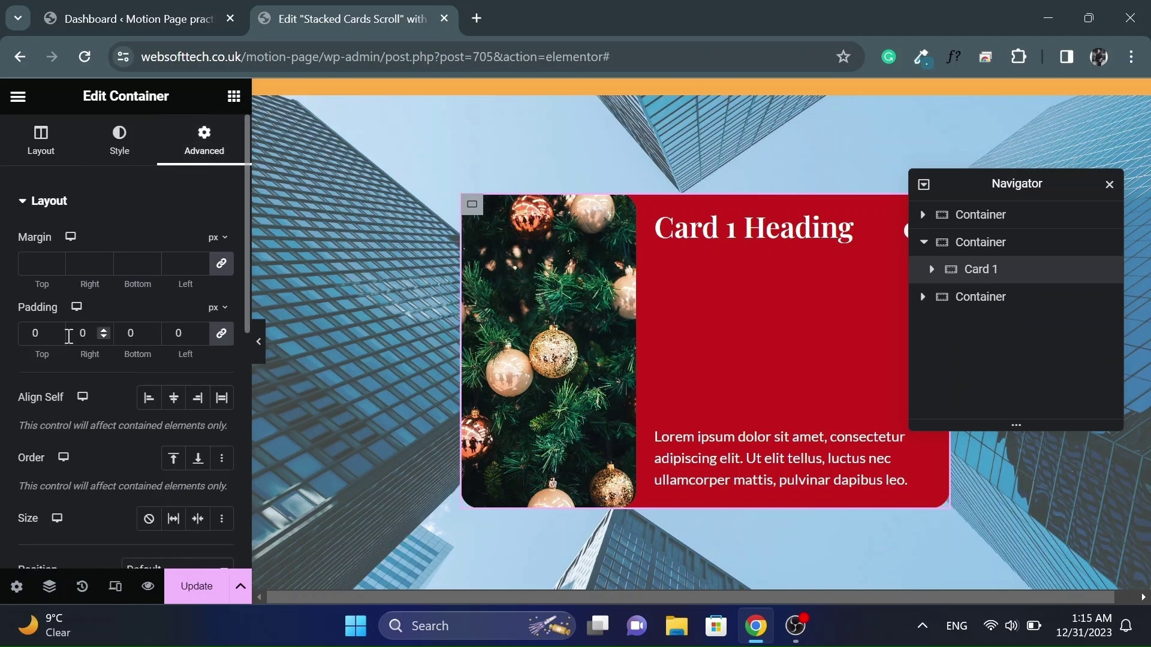
scroll(68, 341, down, 3)
scroll(71, 342, down, 2)
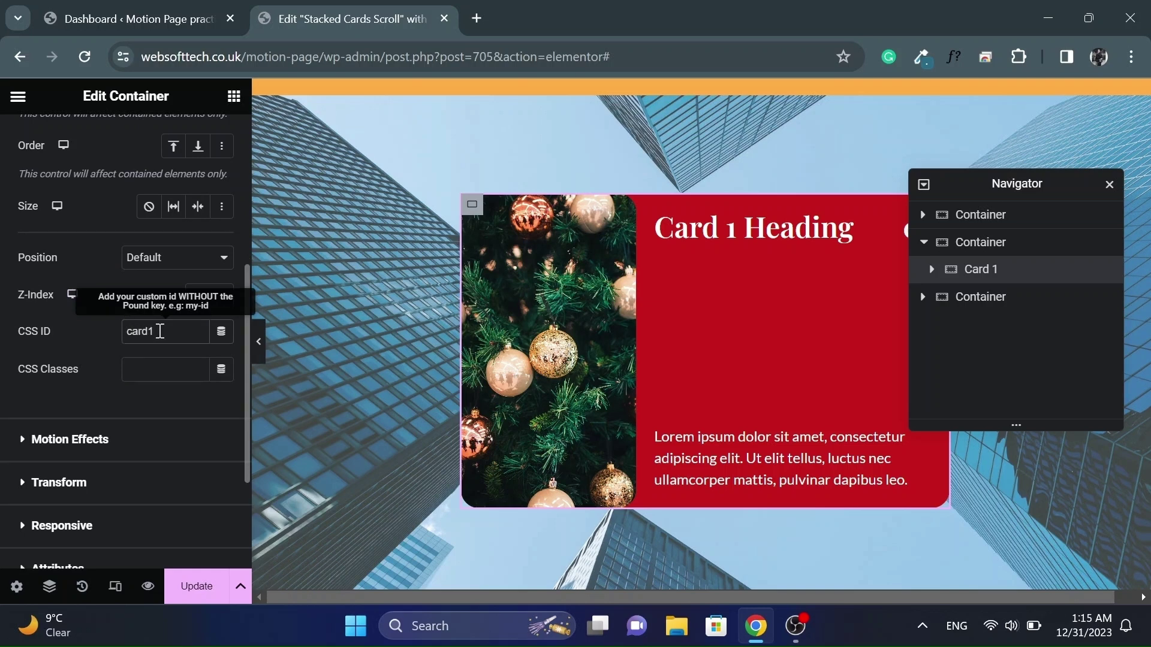
double_click(160, 331)
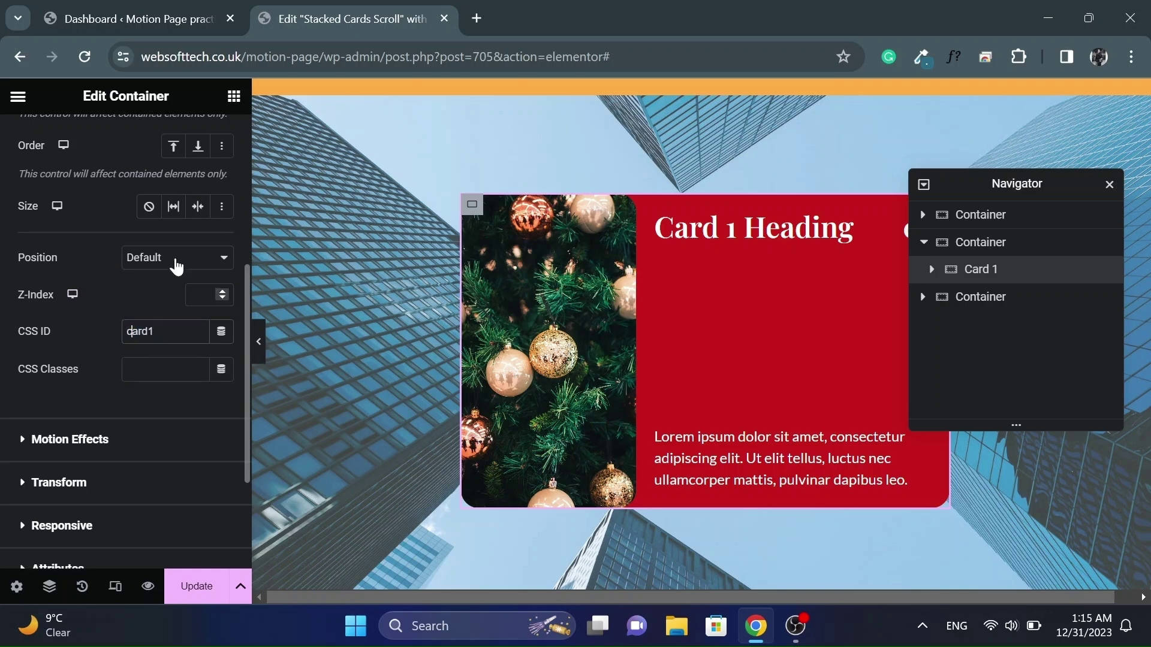
click(171, 259)
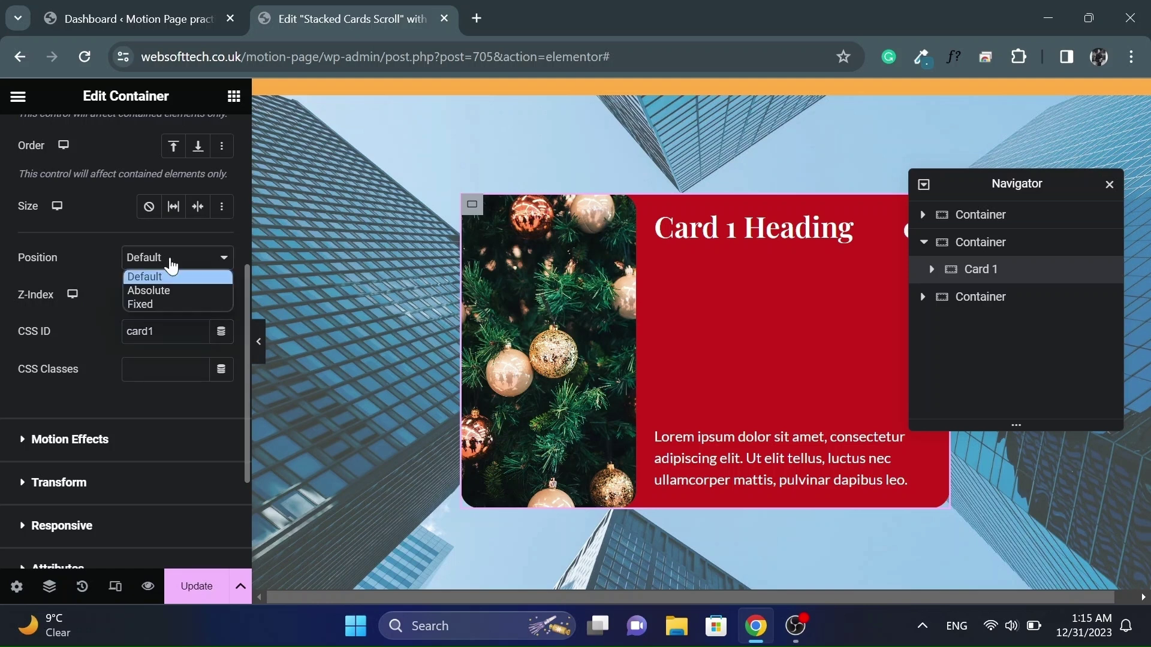
click(171, 263)
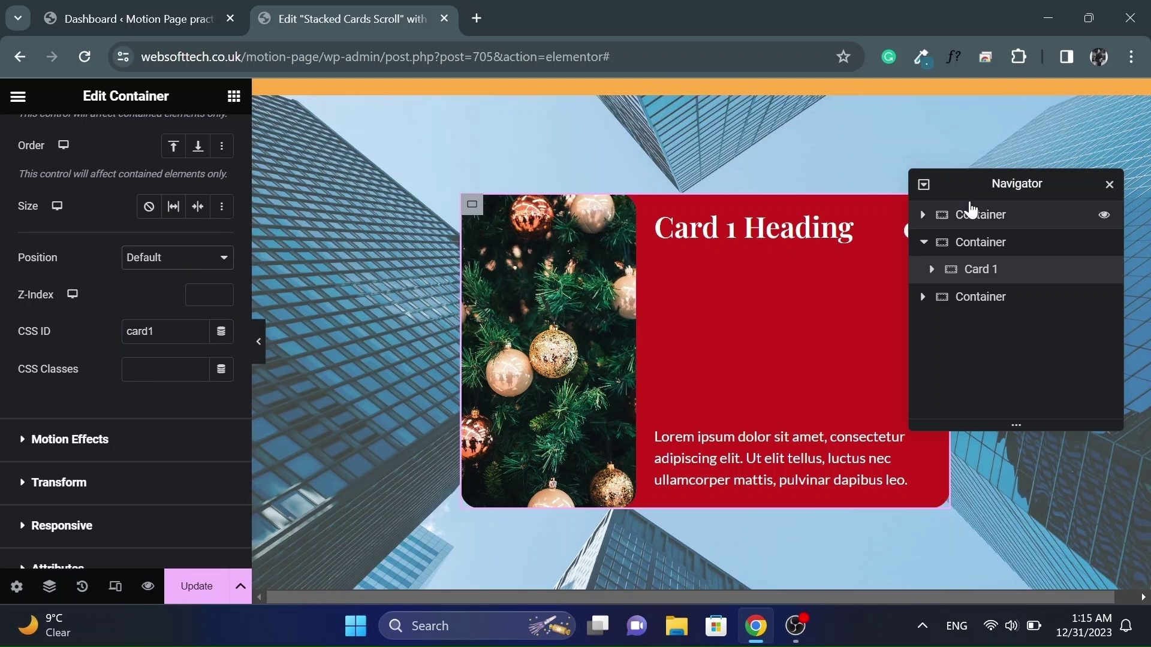
click(923, 243)
click(923, 243)
right_click(973, 275)
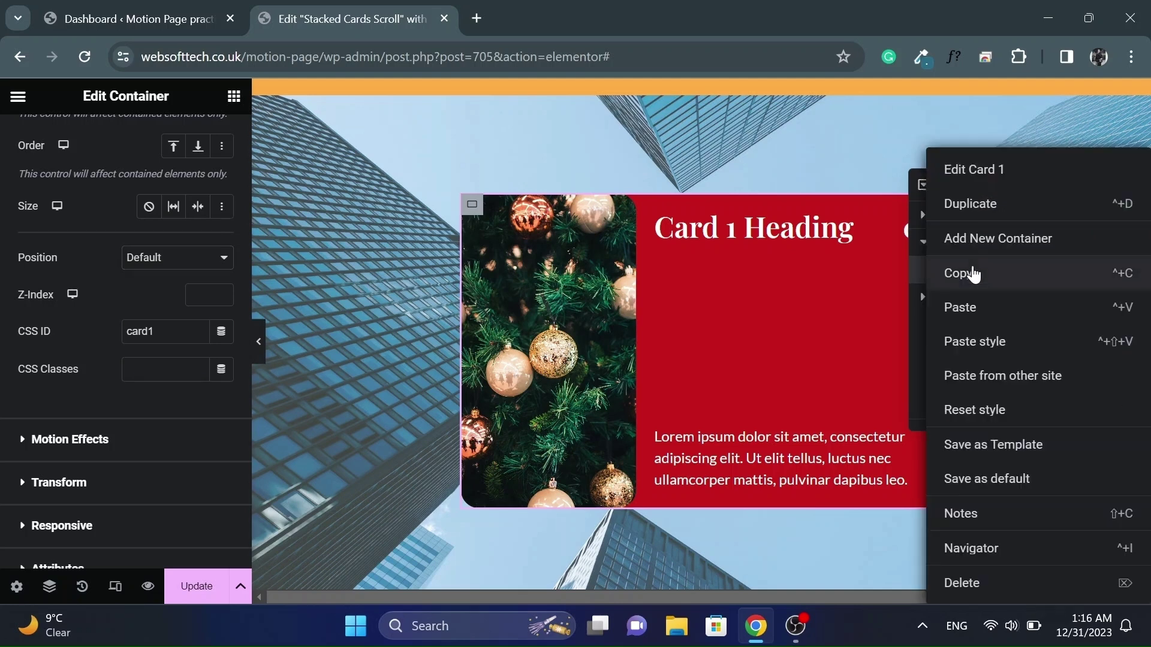
click(969, 205)
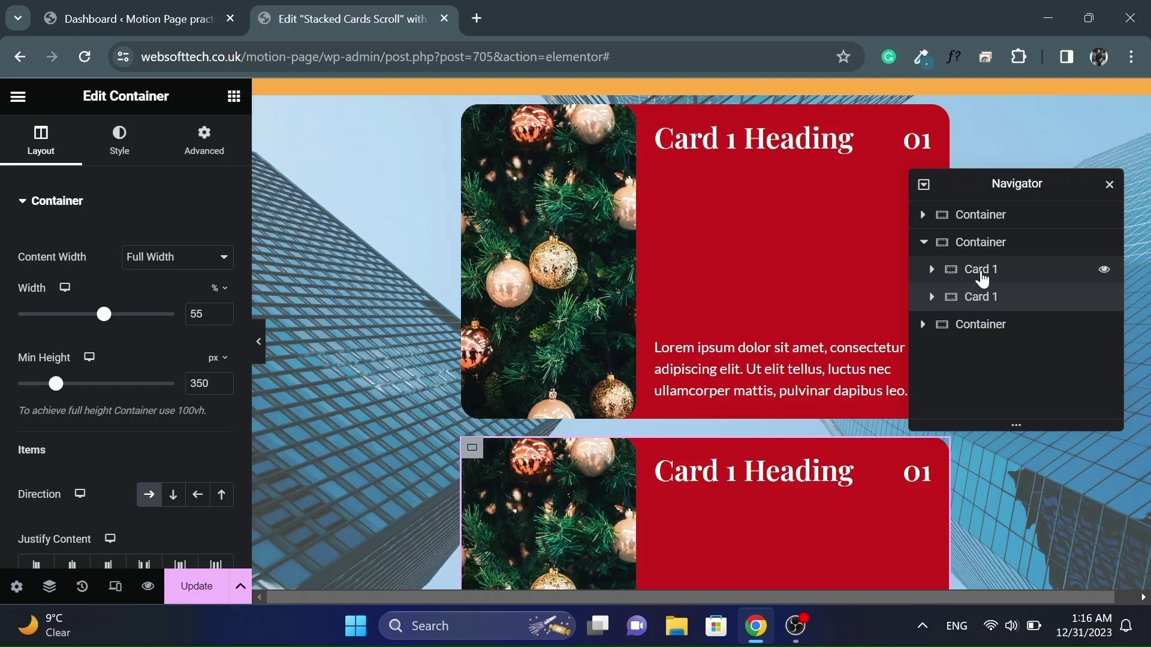
click(981, 279)
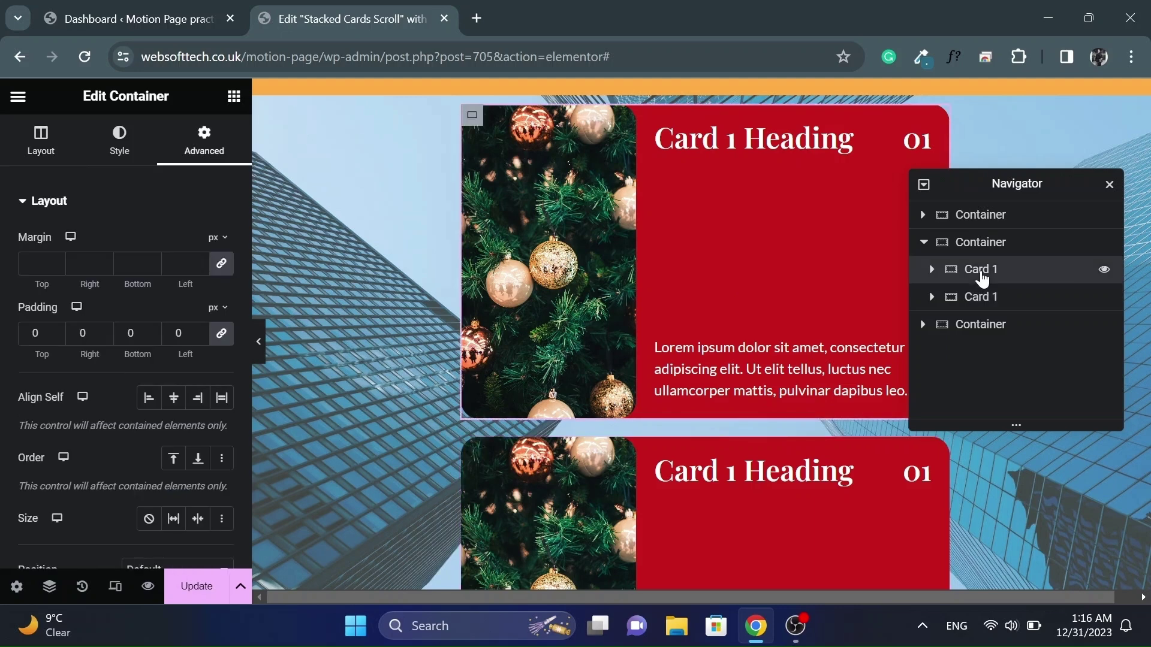
scroll(90, 305, down, 3)
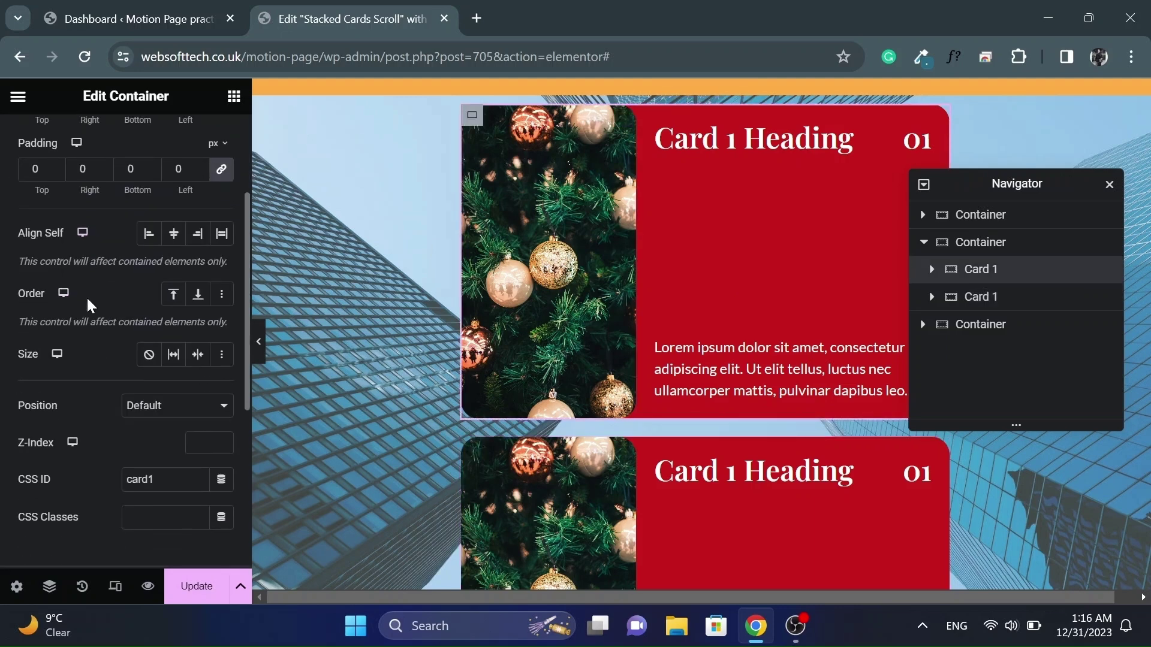
scroll(90, 306, down, 2)
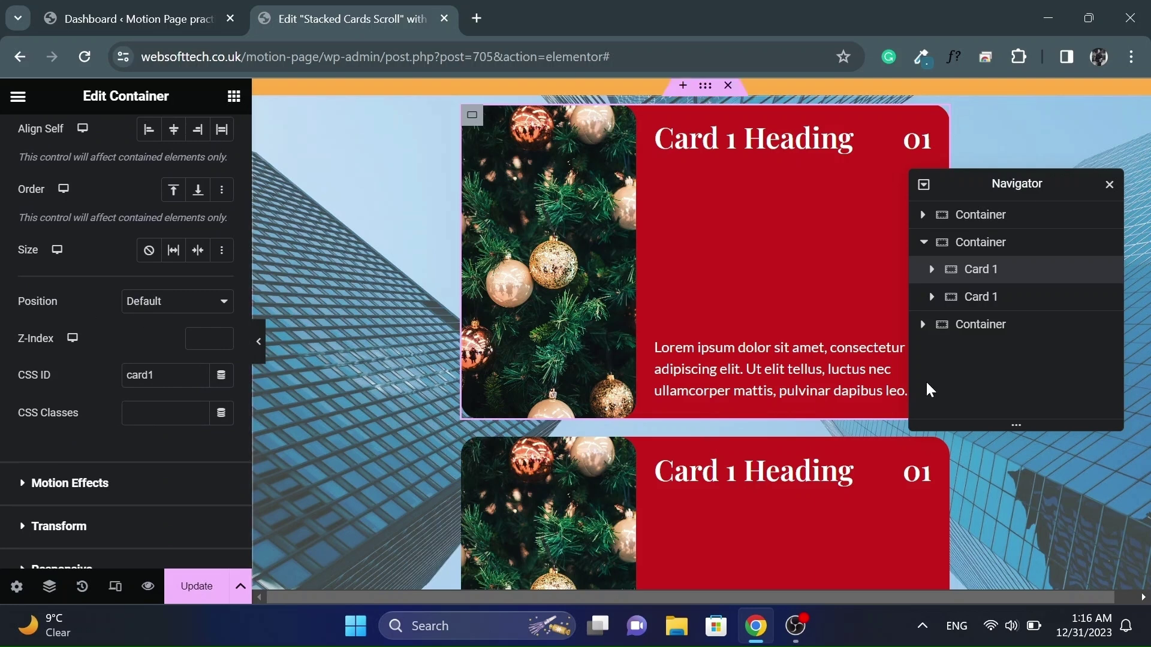
right_click(972, 302)
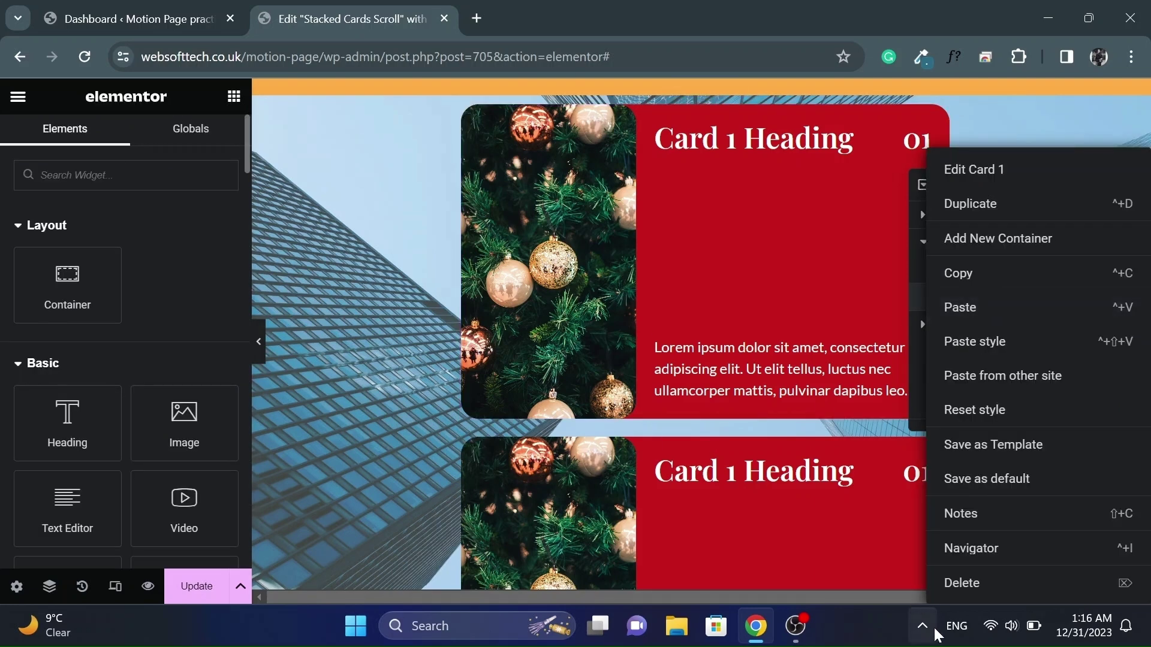
click(966, 592)
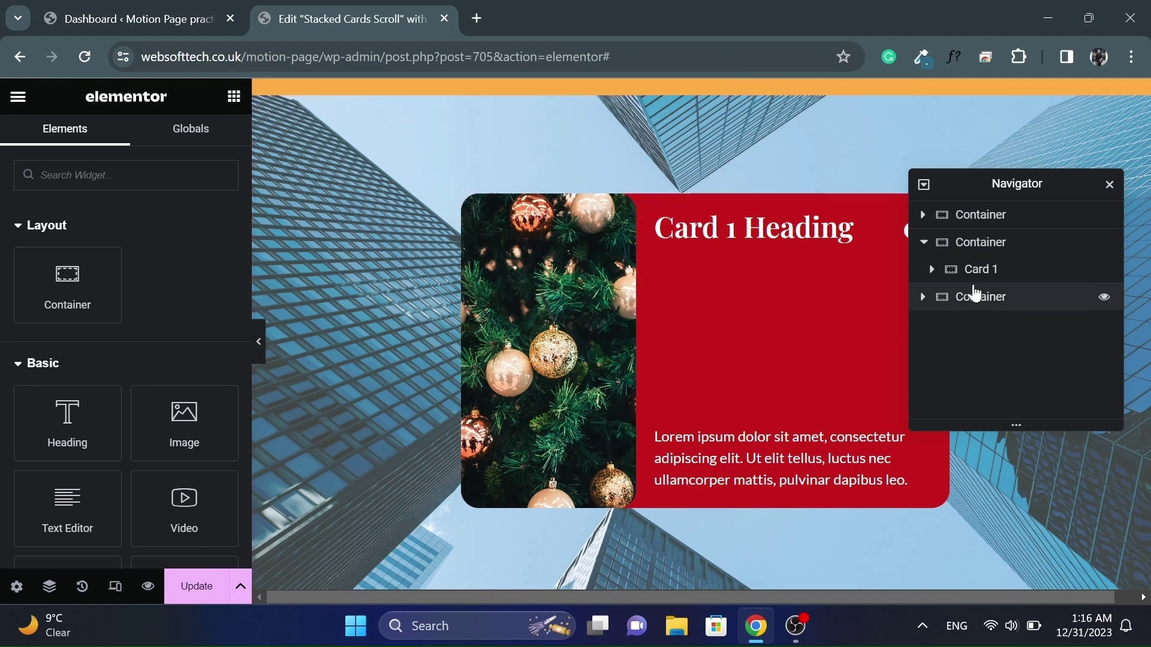
click(977, 271)
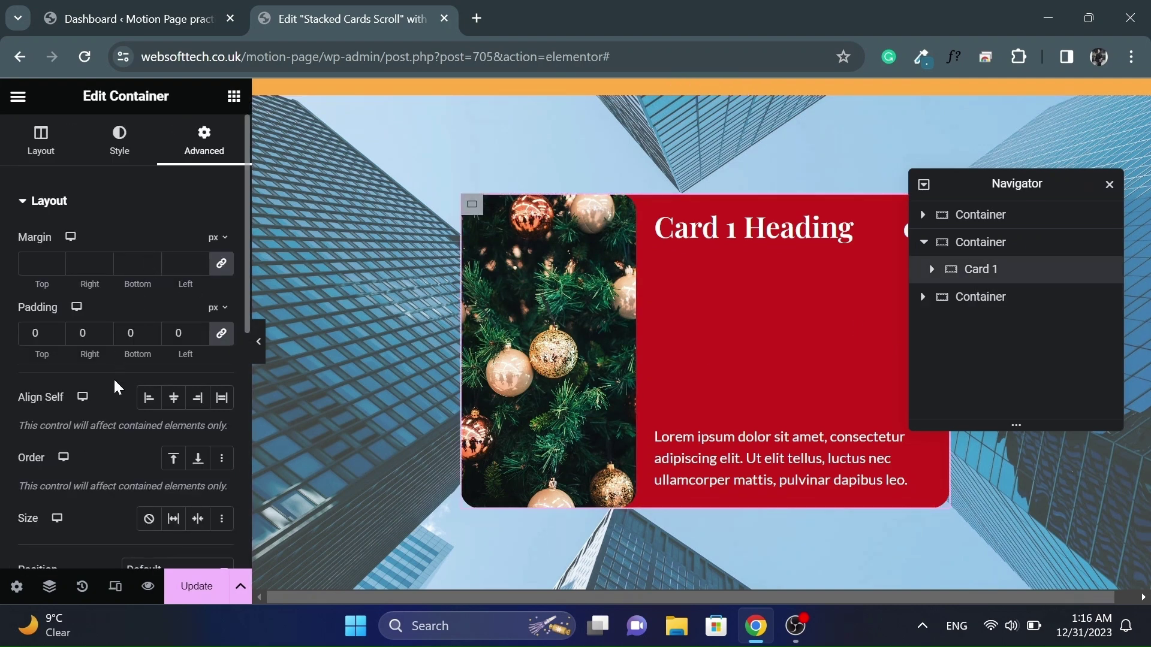
Set Card 1's Position to Absolute with the horizontal offset unit in %
scroll(118, 387, down, 4)
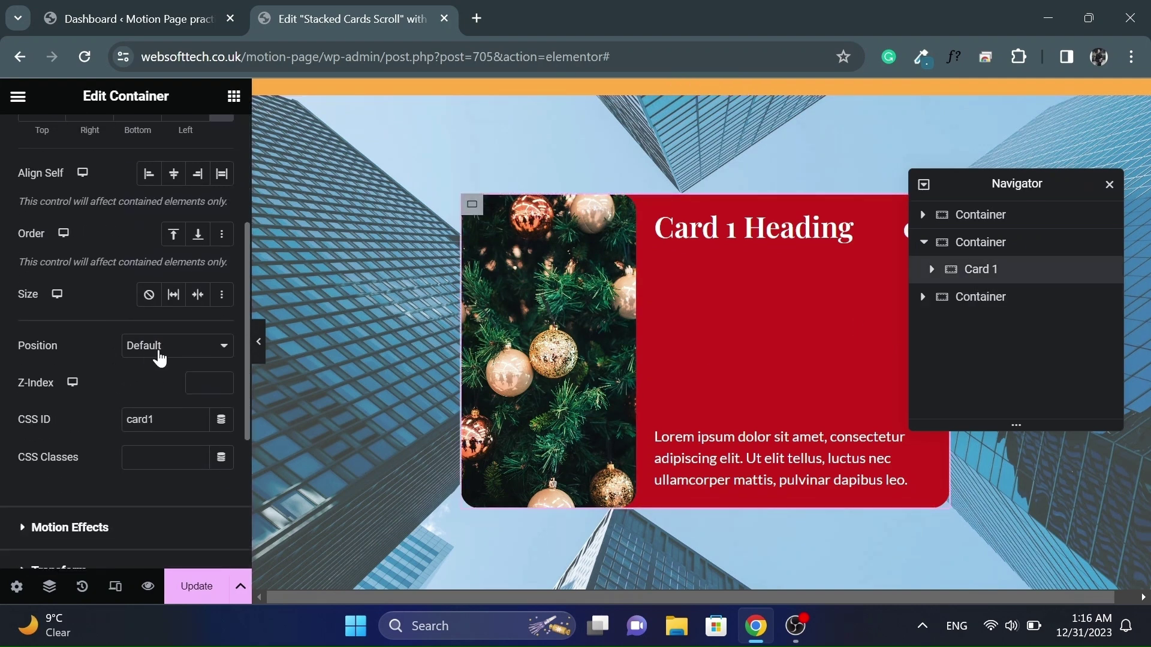
click(159, 353)
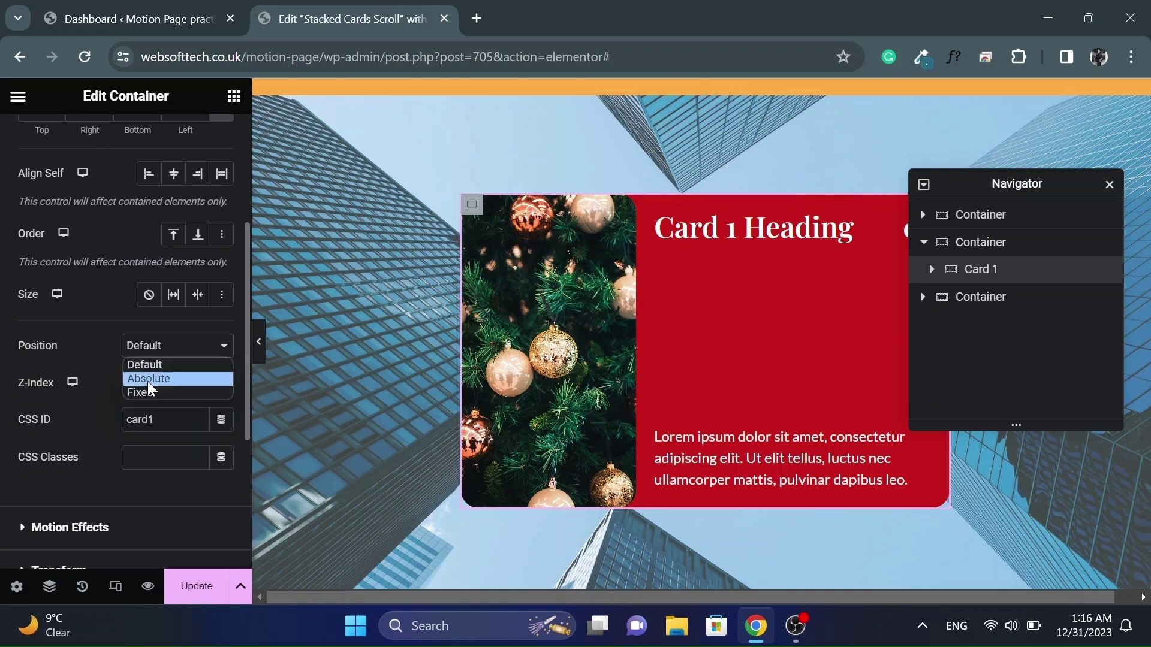
click(147, 381)
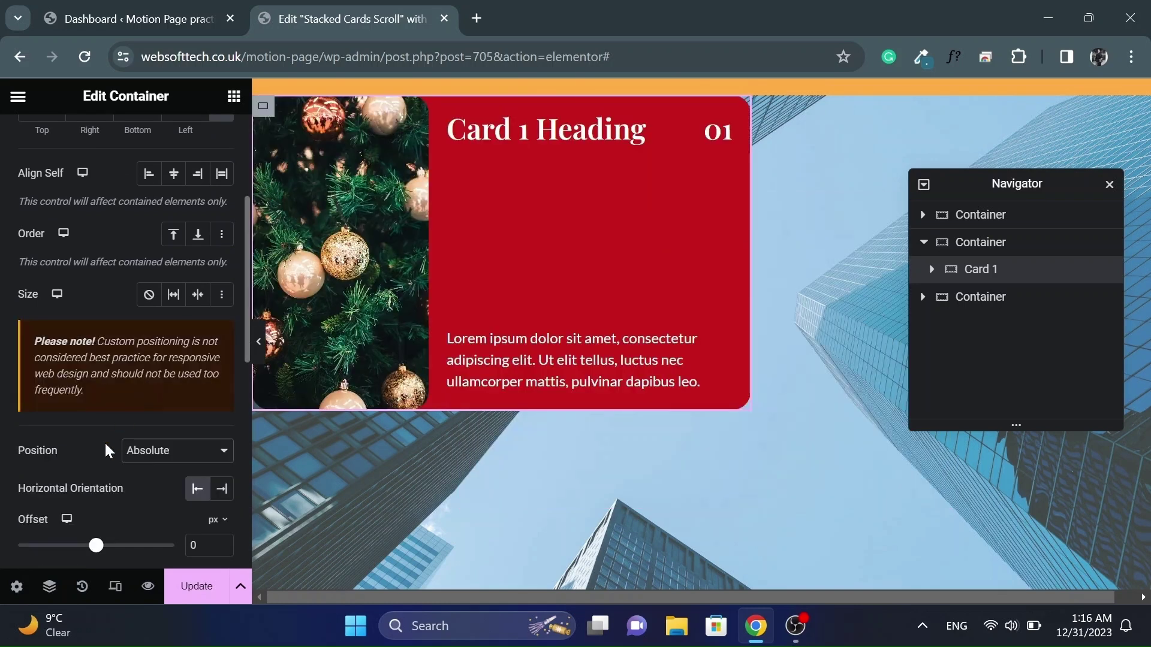
scroll(105, 444, down, 2)
scroll(167, 437, down, 1)
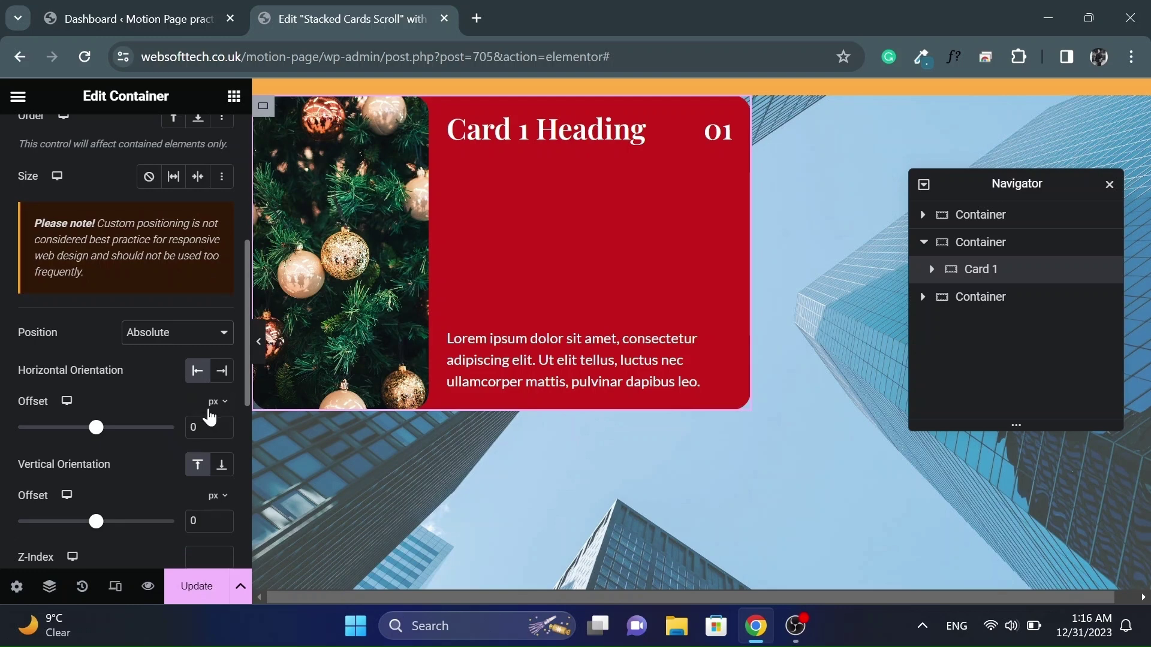
click(214, 403)
click(213, 427)
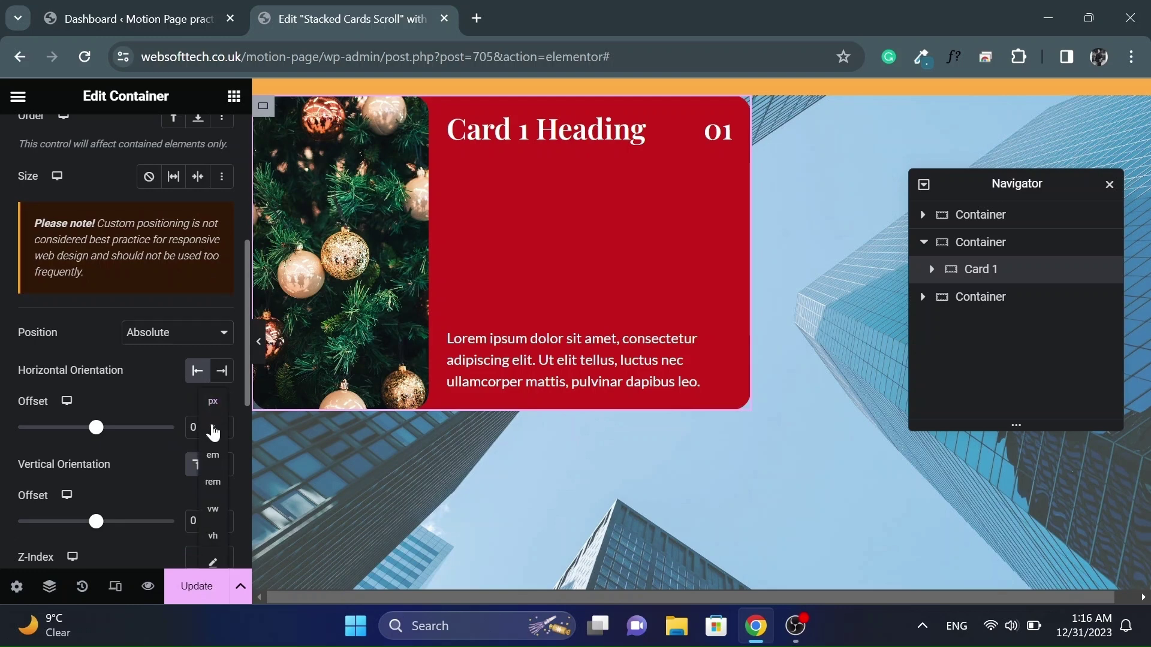
Switch the vertical offset unit to % as well, then preview with the panel hidden
scroll(166, 414, down, 1)
scroll(166, 412, down, 2)
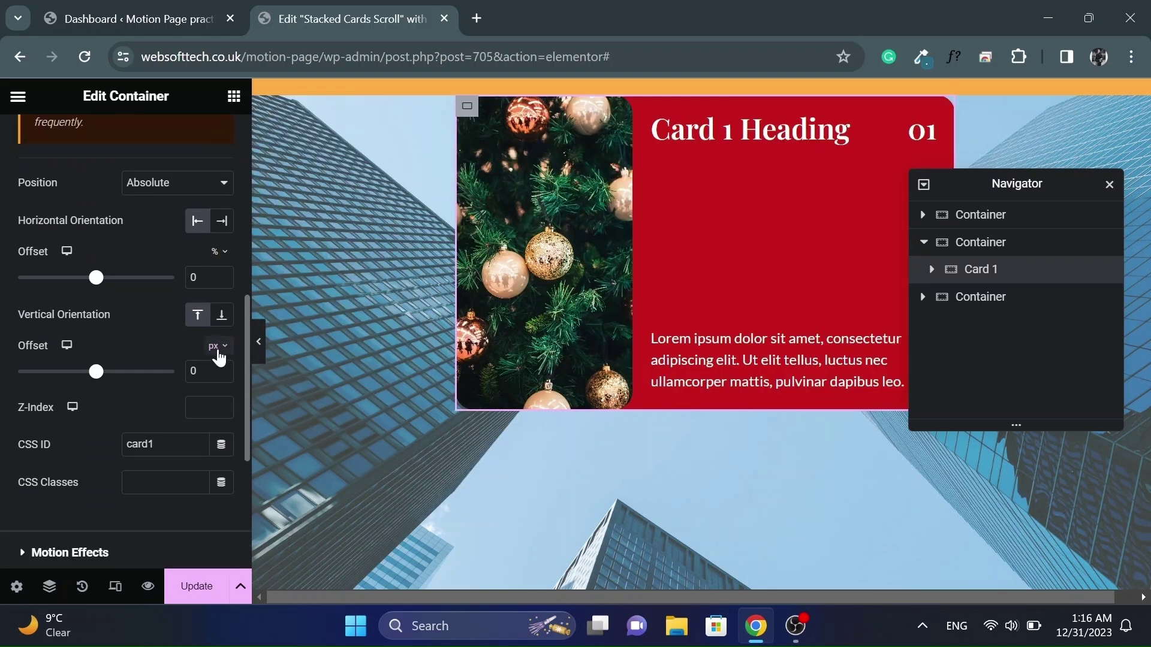
click(216, 346)
click(215, 372)
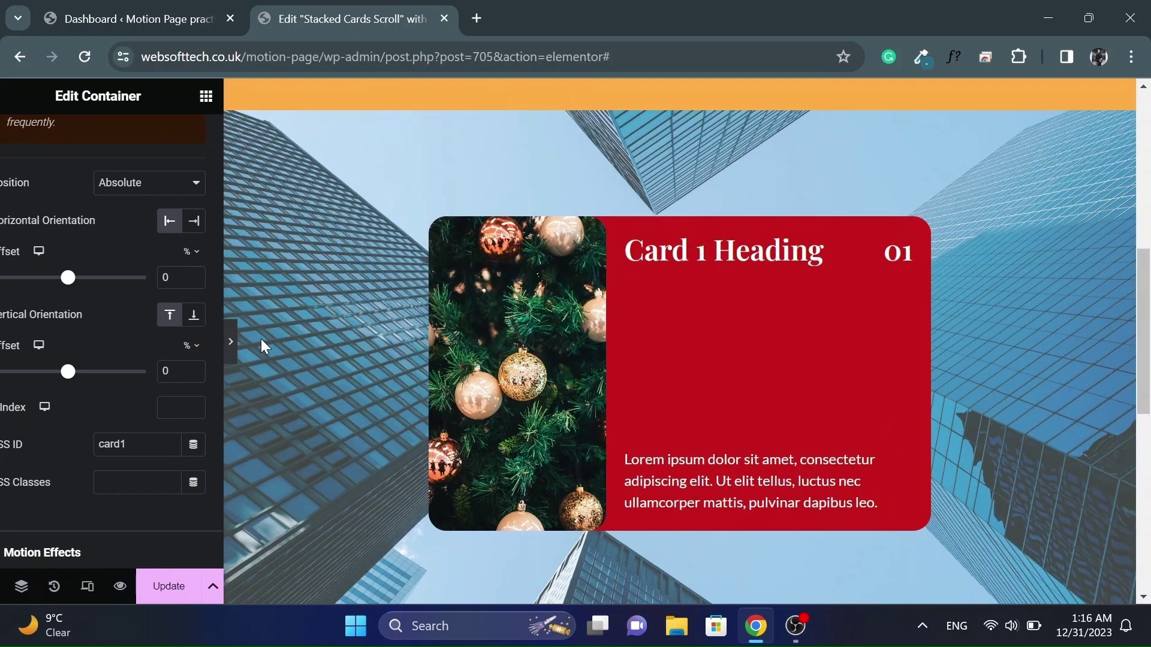
click(261, 342)
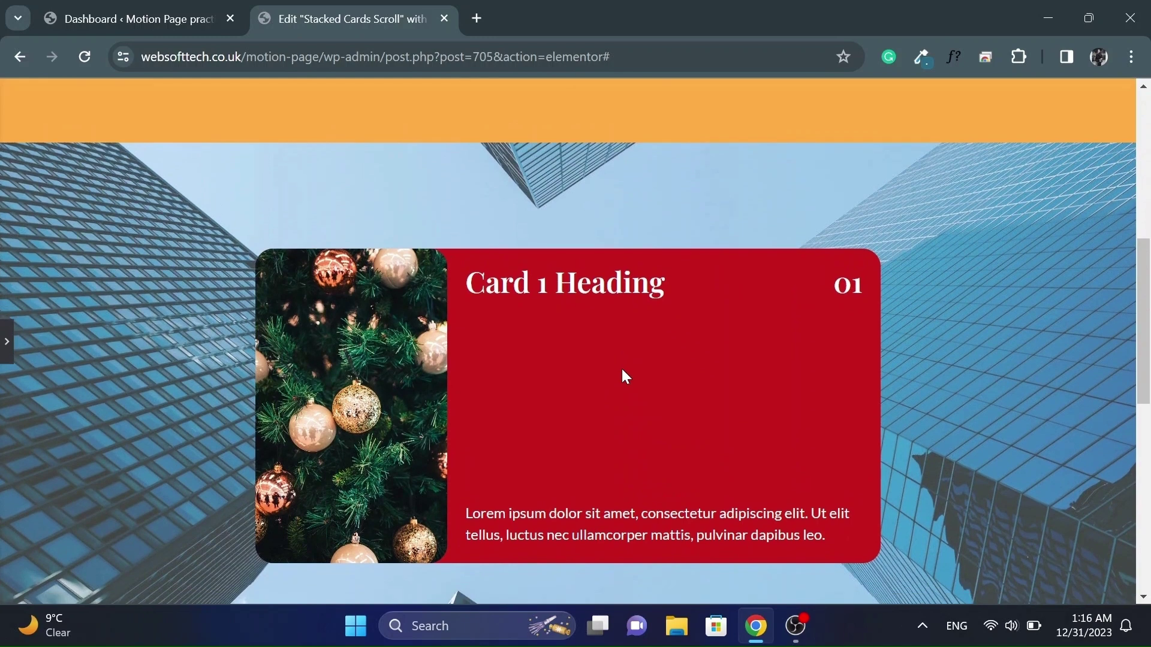
scroll(359, 296, down, 1)
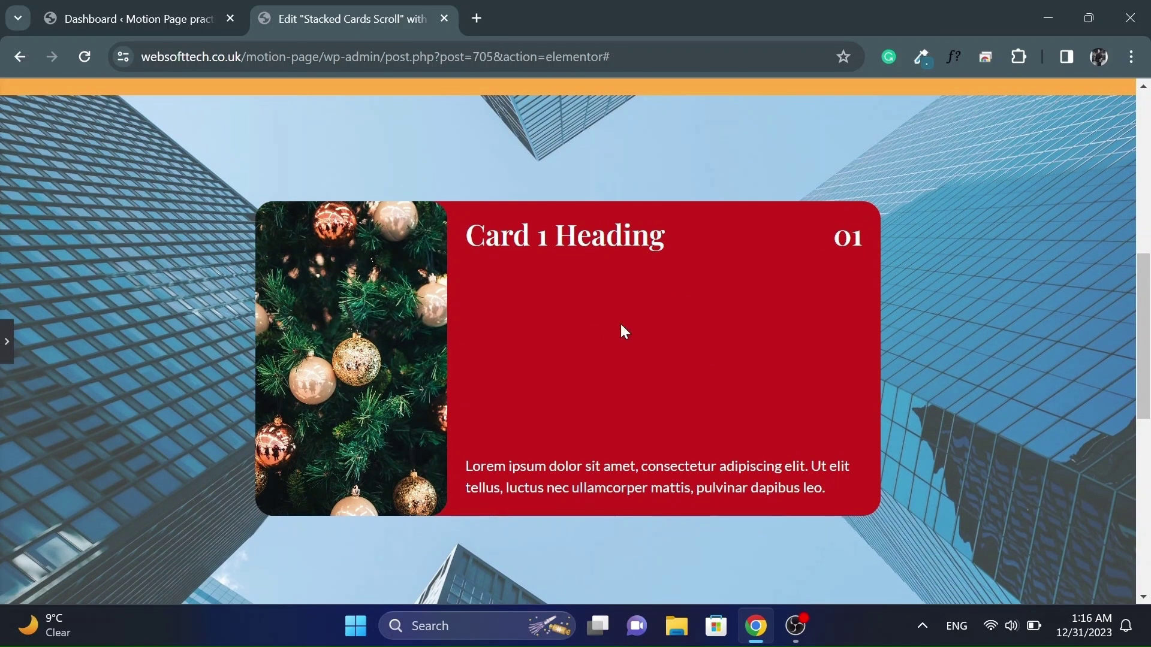
Duplicate Card 1 and give the copy the Green global background colour
click(5, 340)
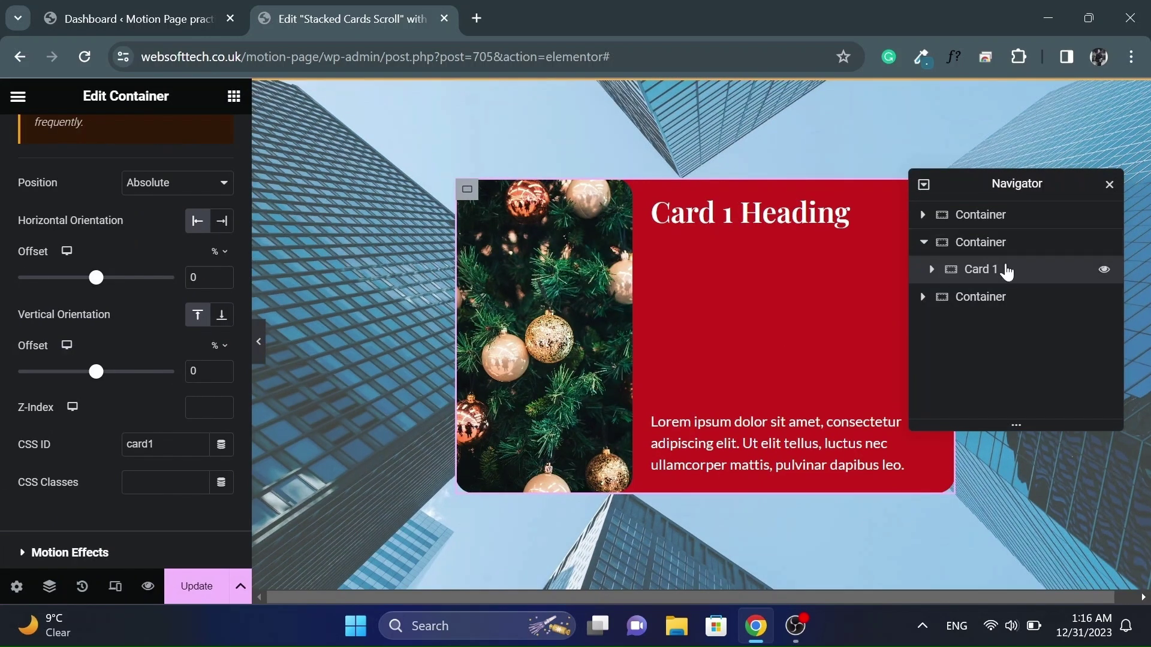
right_click(1007, 276)
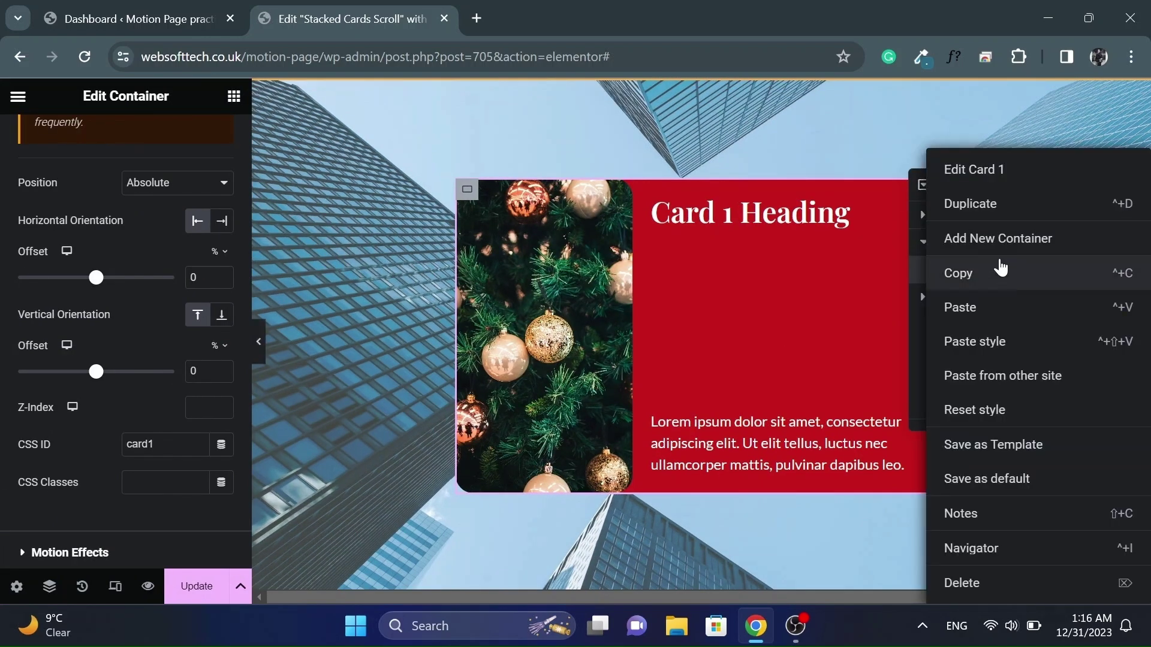
click(980, 204)
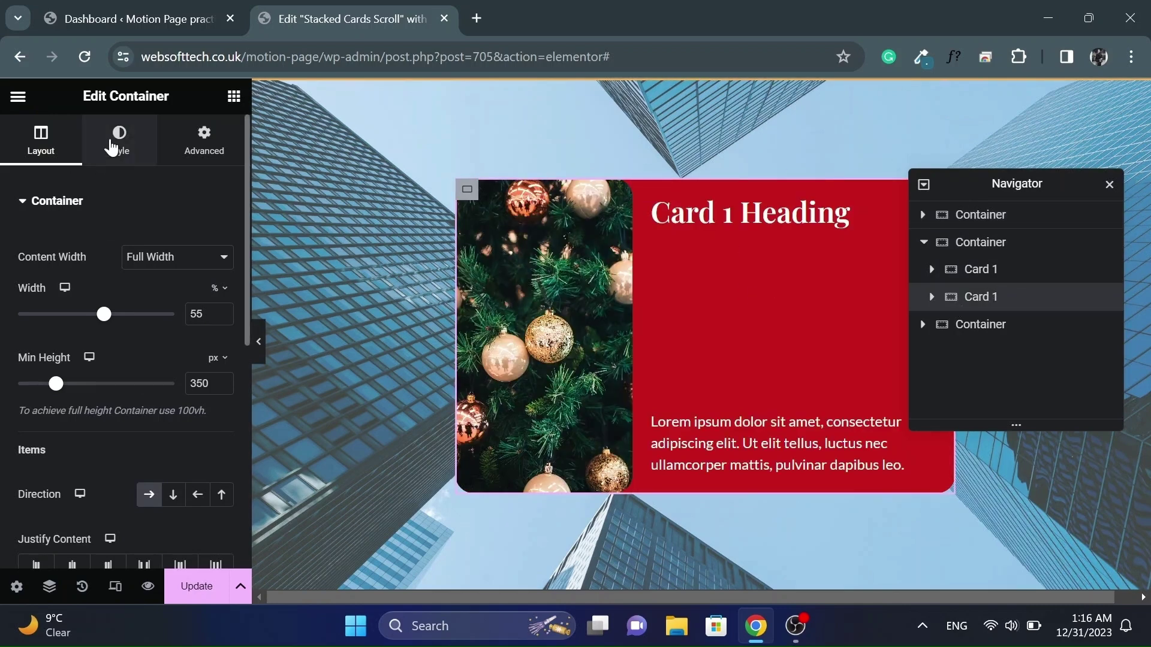
click(114, 141)
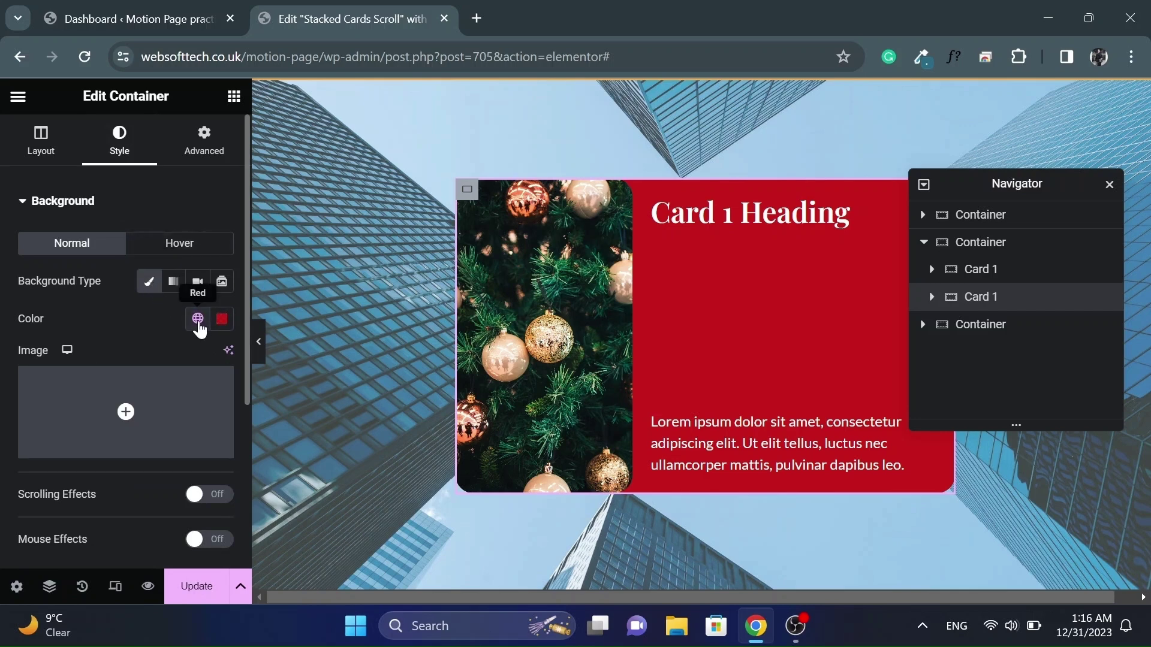
click(198, 319)
scroll(133, 426, down, 2)
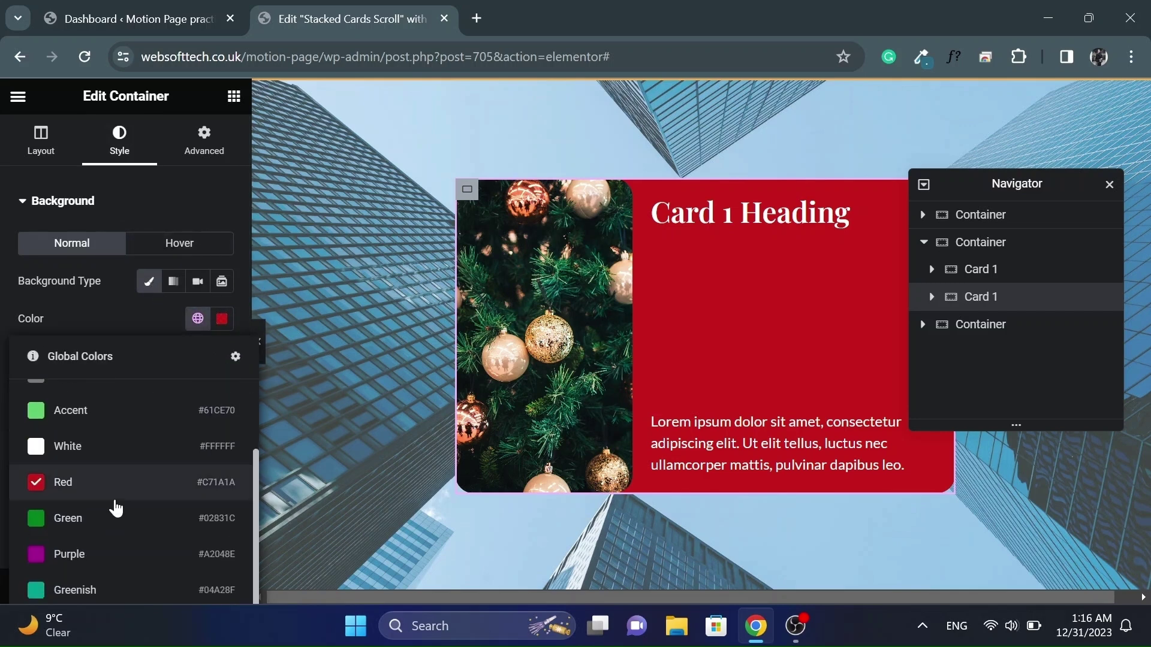
click(68, 518)
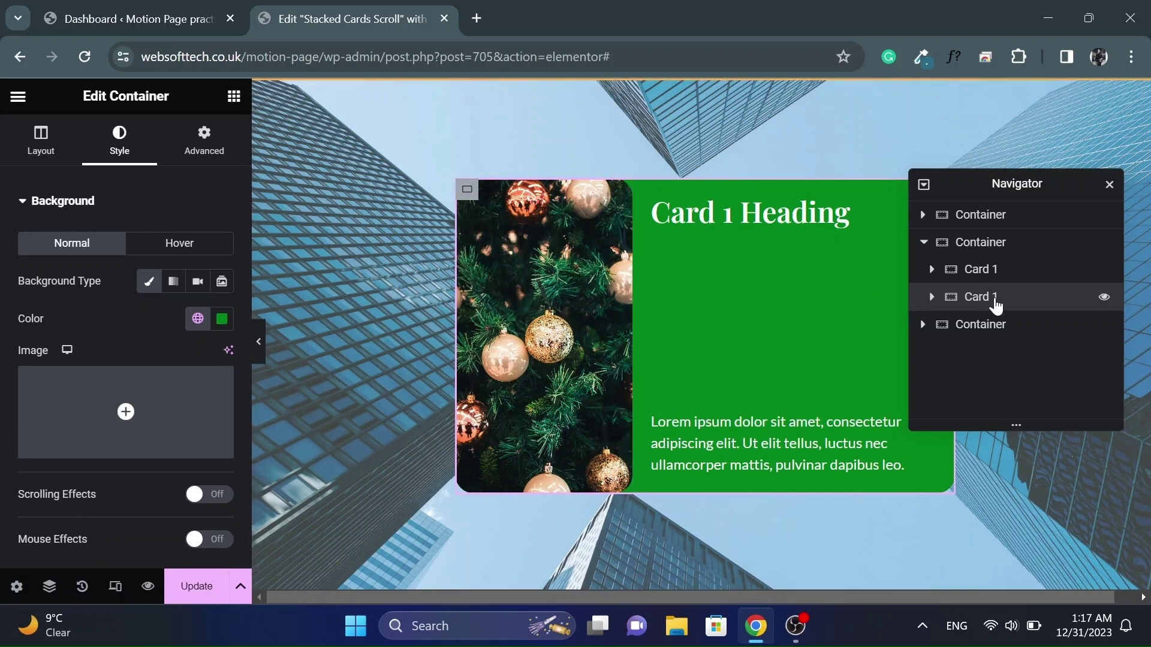
Retitle the copy's heading to 'Card 2 Heading' and its number to '02'
click(727, 222)
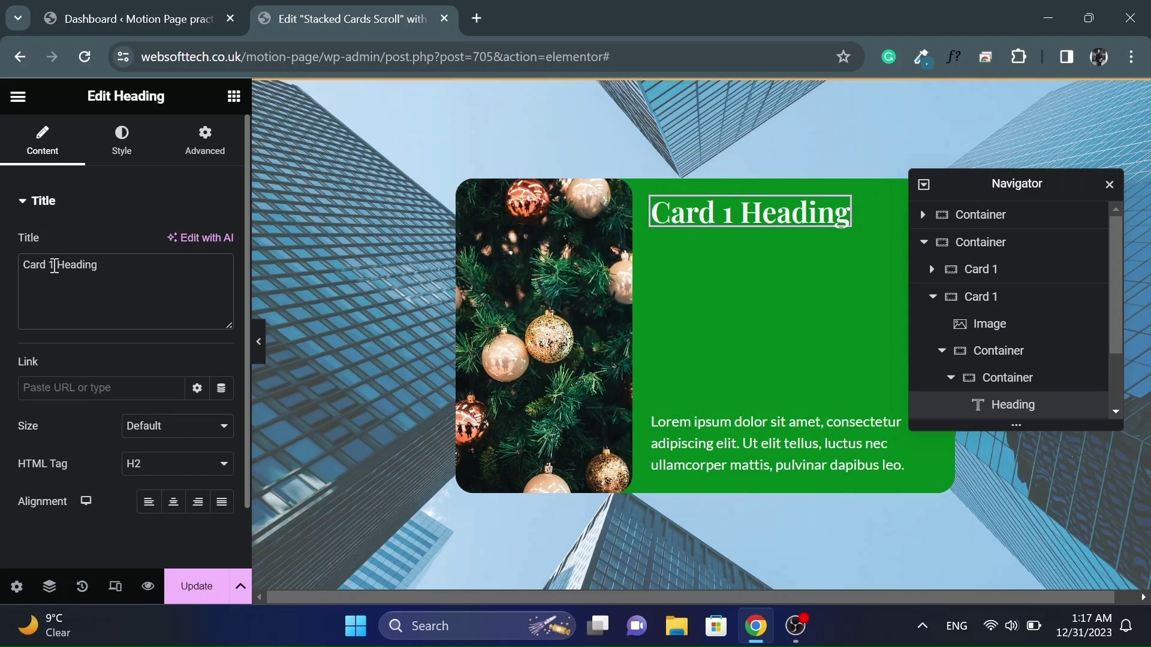
click(54, 266)
key(BackSpace)
text(2)
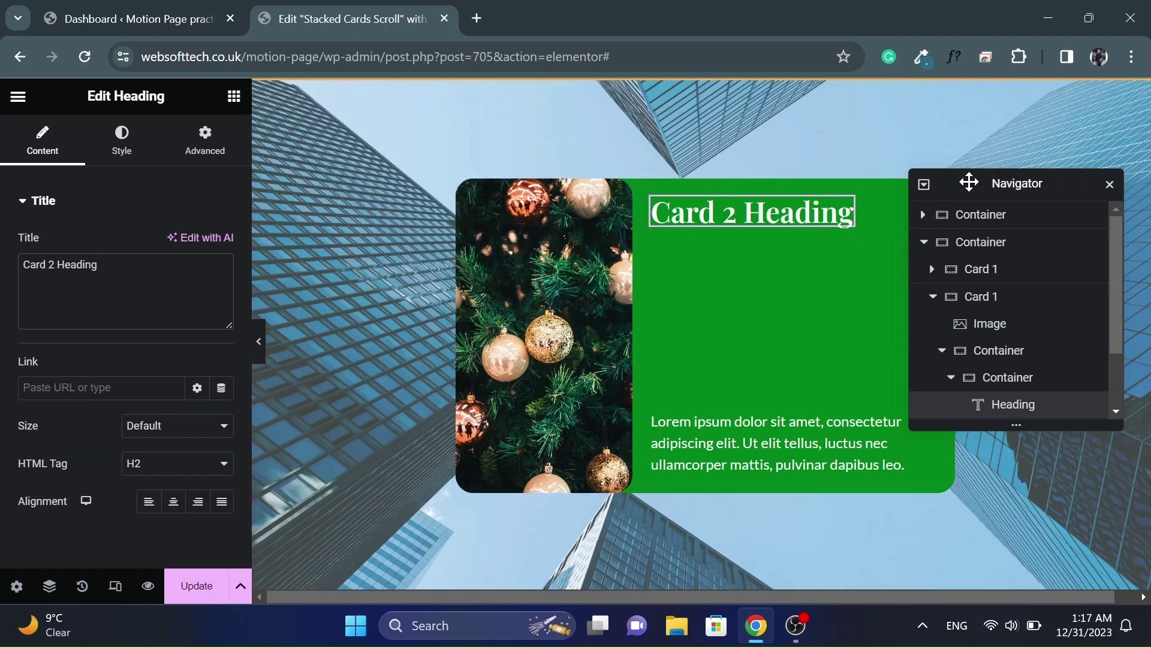
drag(968, 182, 965, 269)
click(926, 213)
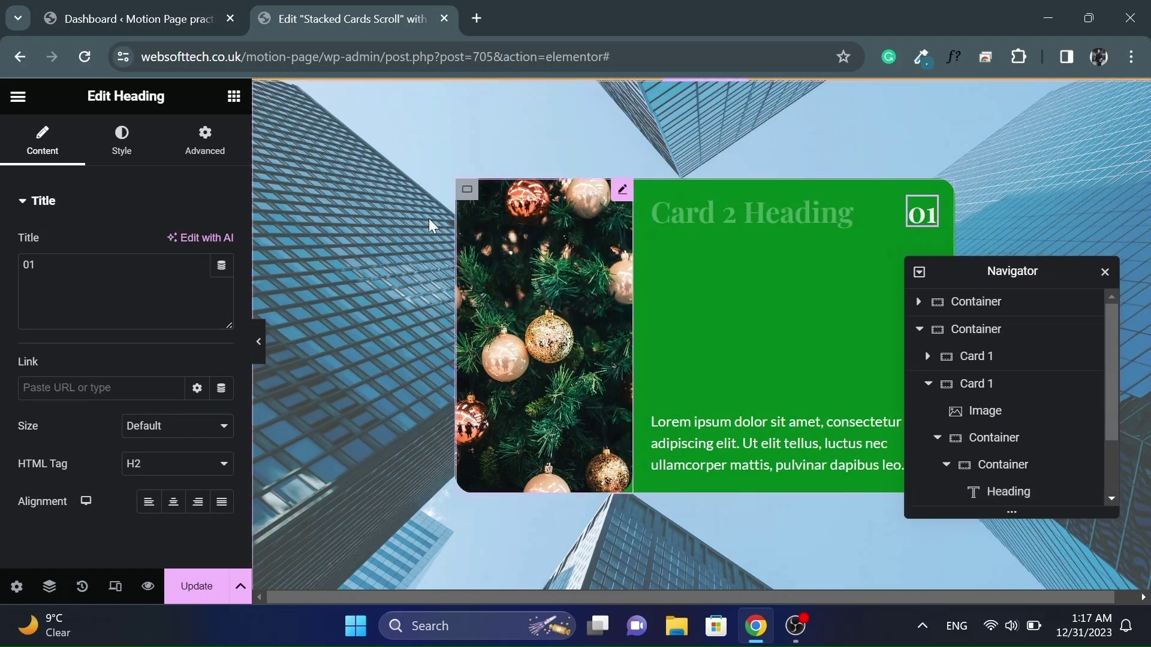
key(BackSpace)
text(2)
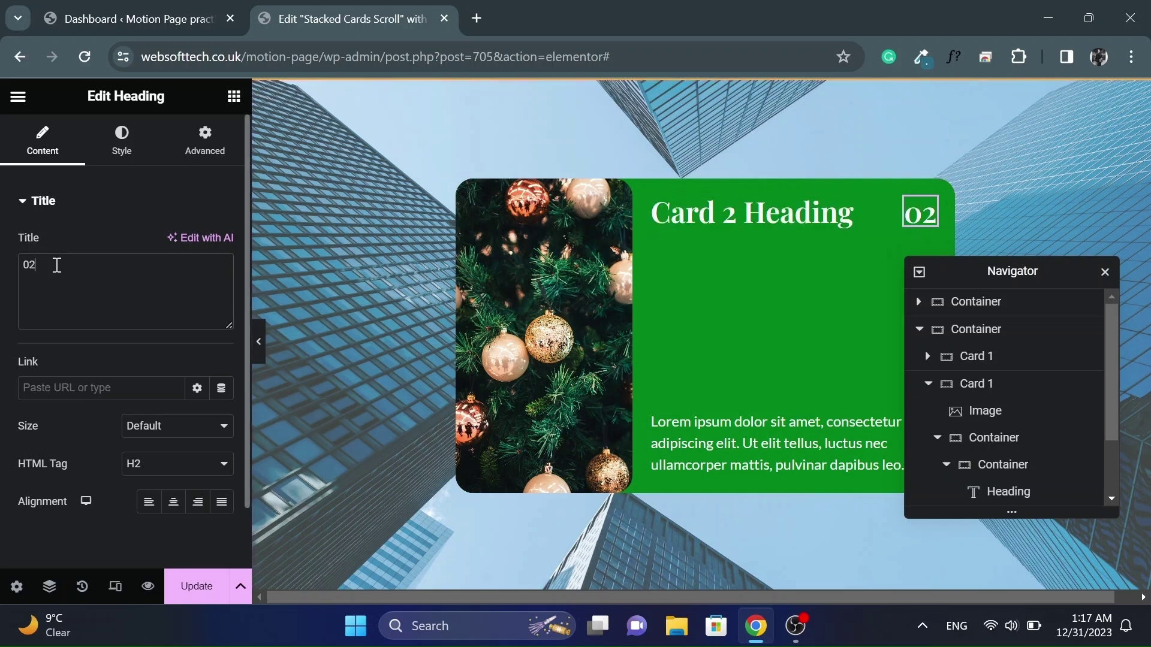
click(928, 385)
double_click(977, 385)
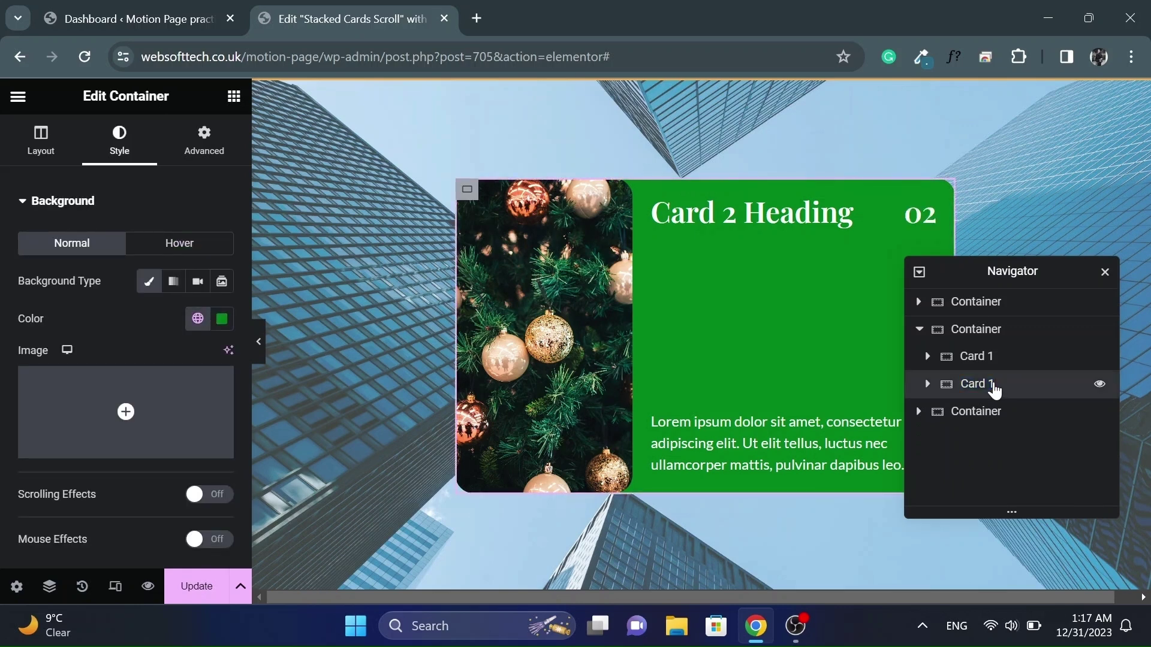
Name the second card 'Card 2' and give Card 1 a z-index of 5
double_click(966, 384)
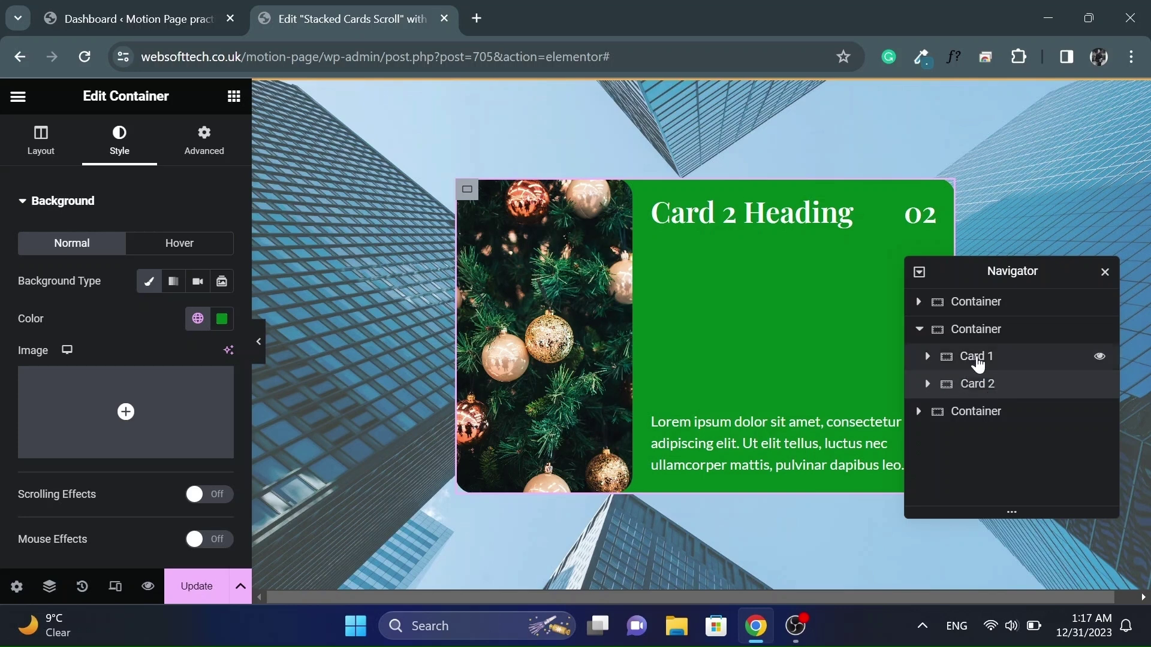
click(978, 364)
scroll(96, 270, down, 3)
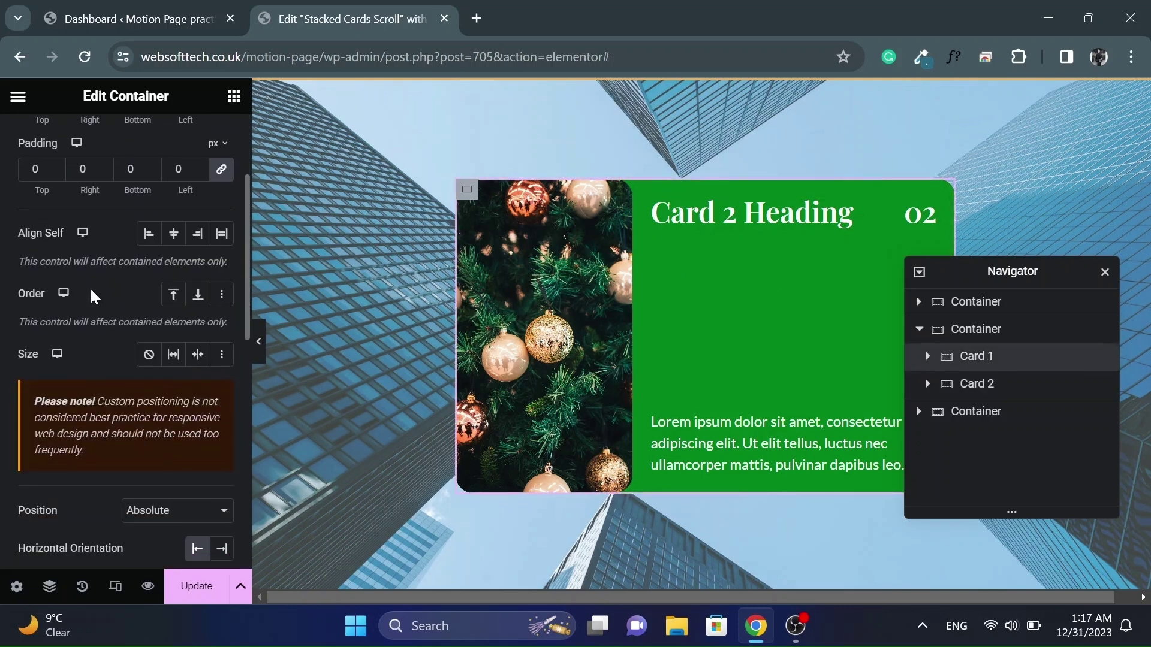
scroll(94, 297, down, 5)
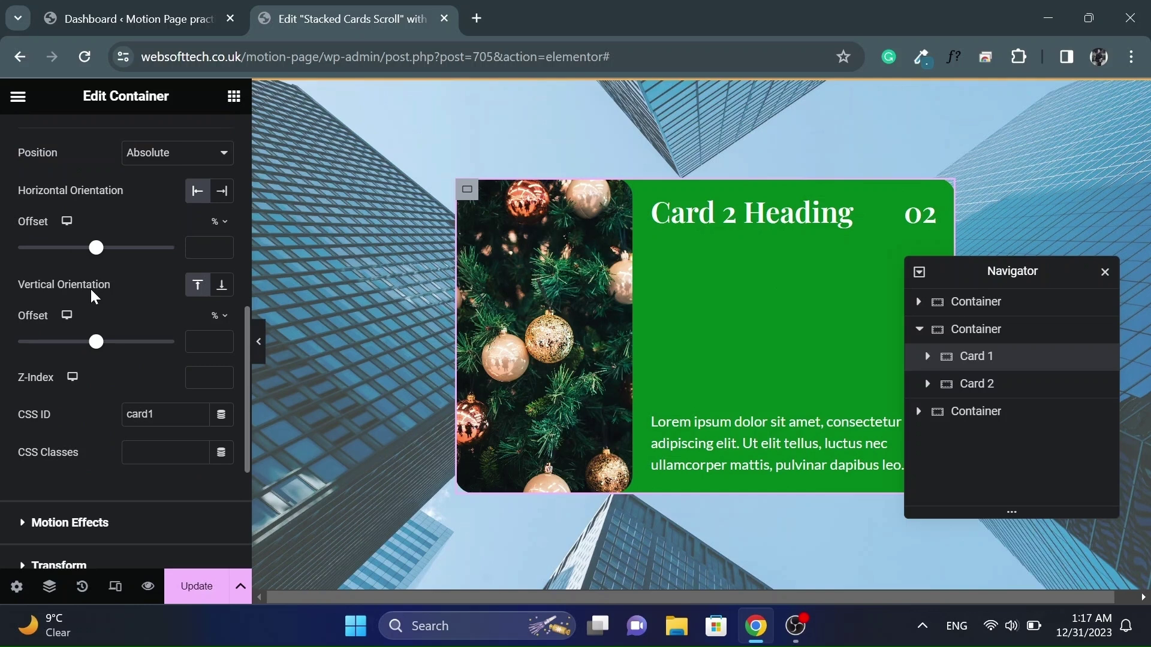
scroll(99, 317, down, 1)
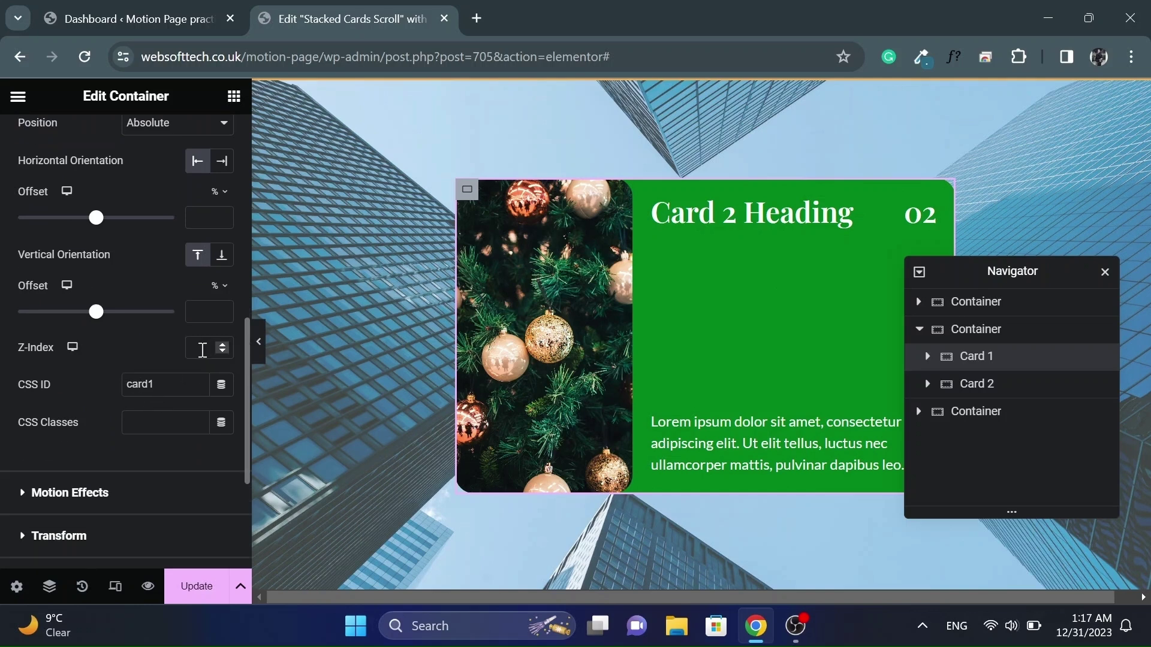
click(201, 350)
text(5)
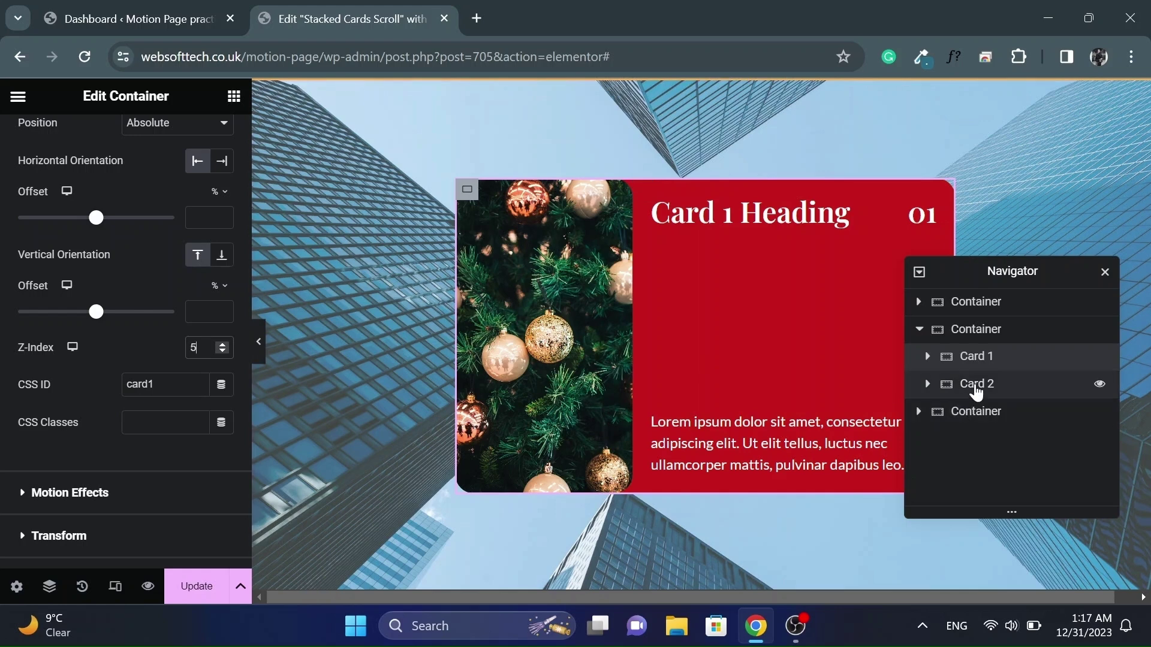
Give Card 2 a z-index of 4 and the CSS ID card2
click(976, 391)
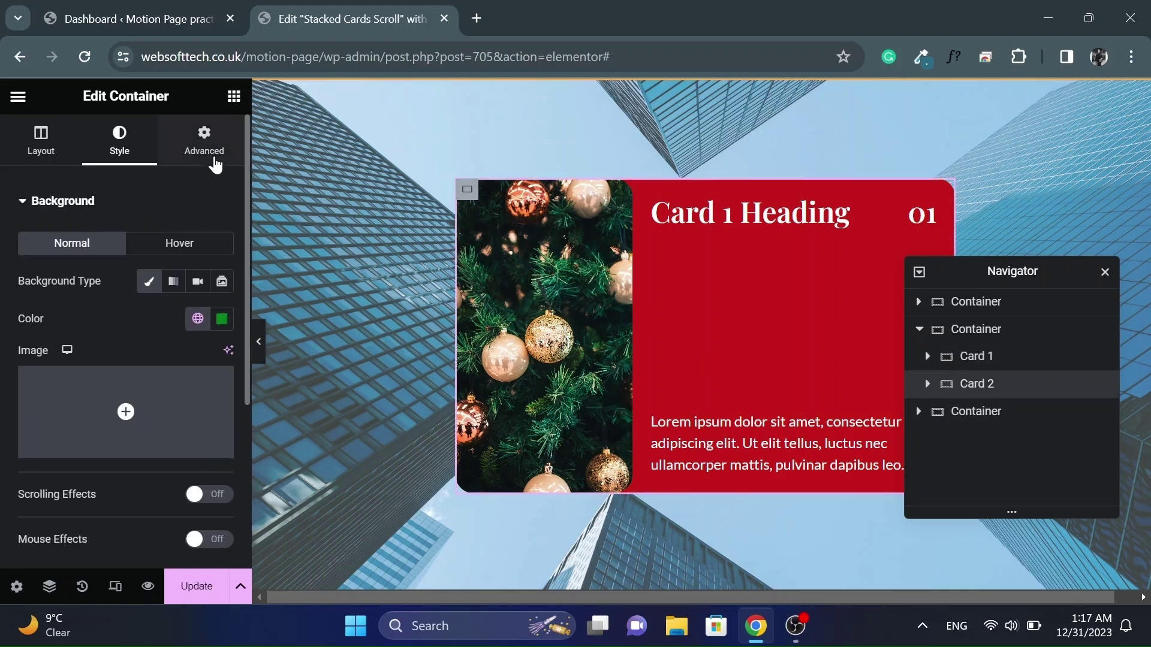
click(215, 166)
scroll(128, 328, down, 8)
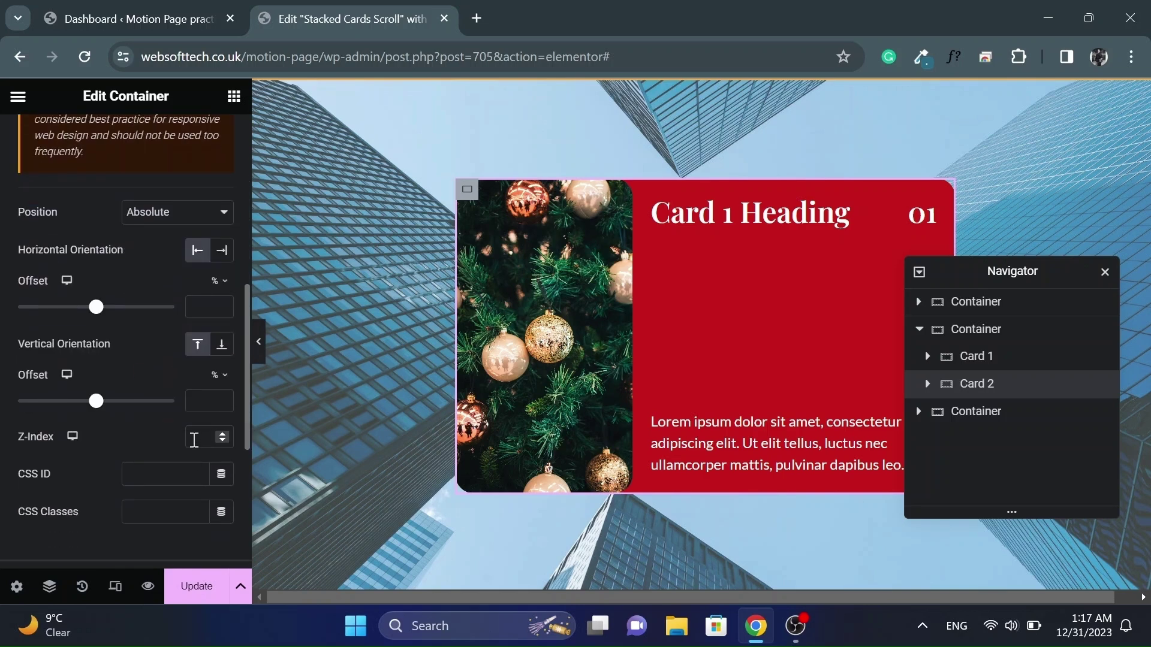
click(195, 437)
text(4)
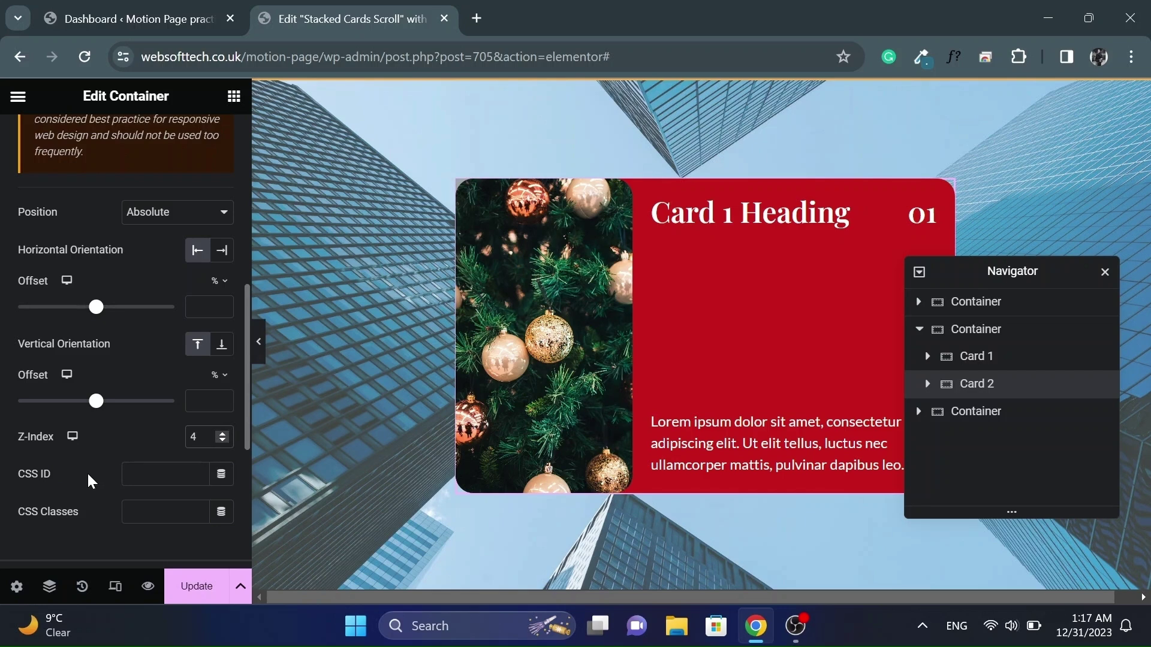
click(137, 474)
text(card2)
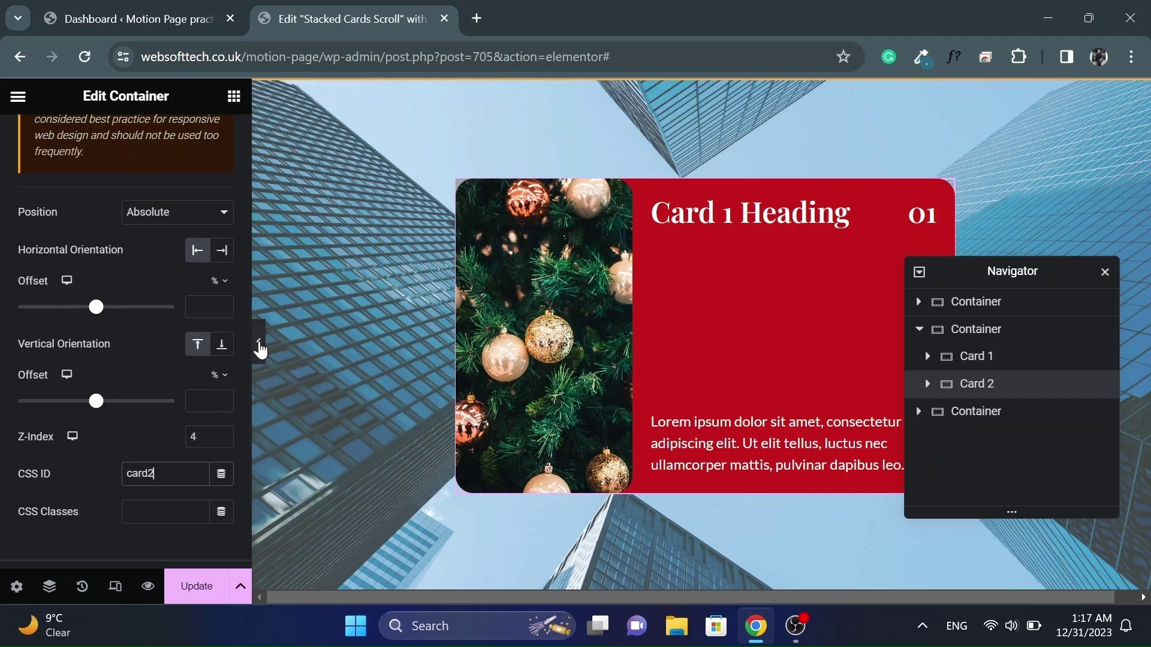
Preview the page, then hide and reshow Card 1 to check Card 2 beneath
click(258, 345)
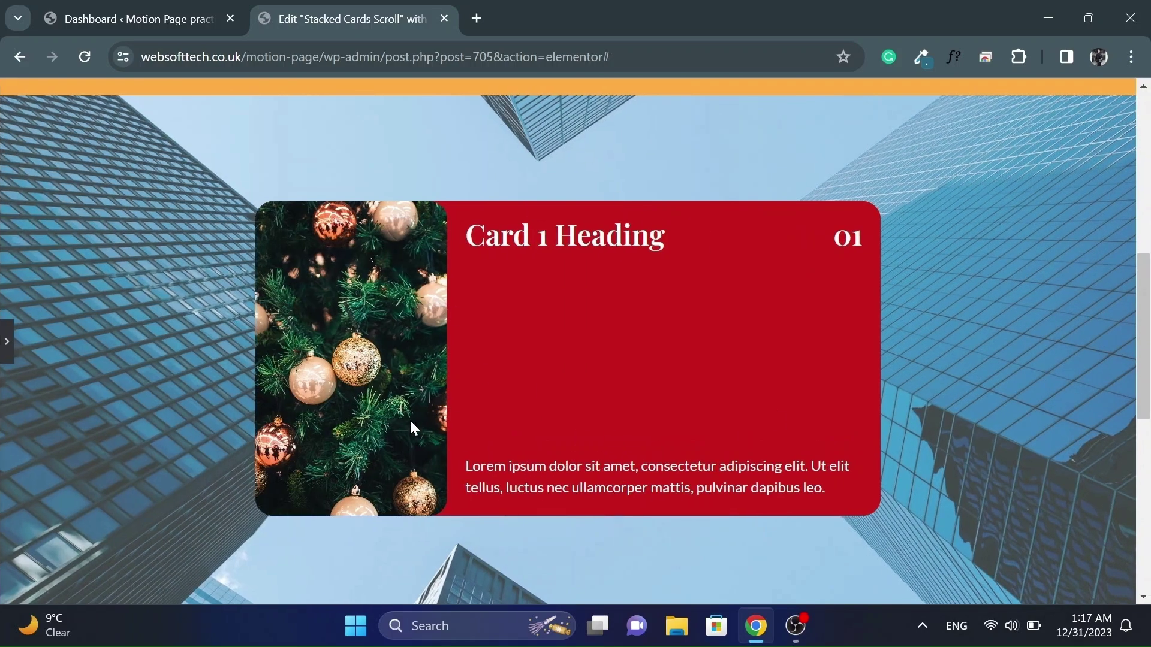
click(5, 359)
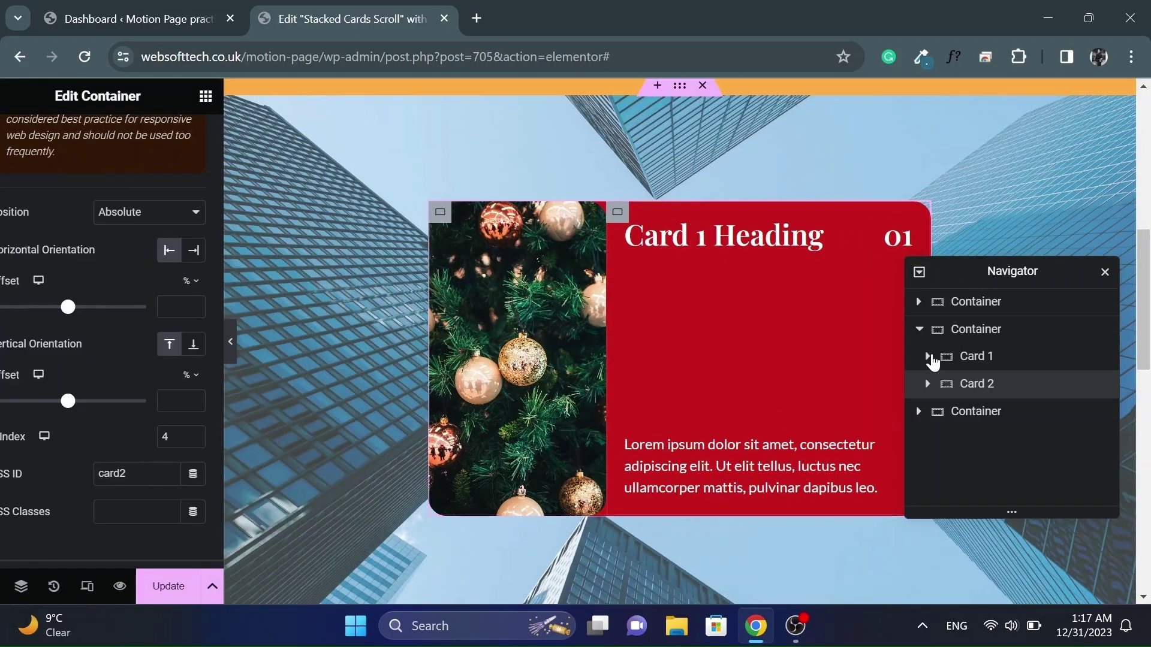
click(1099, 357)
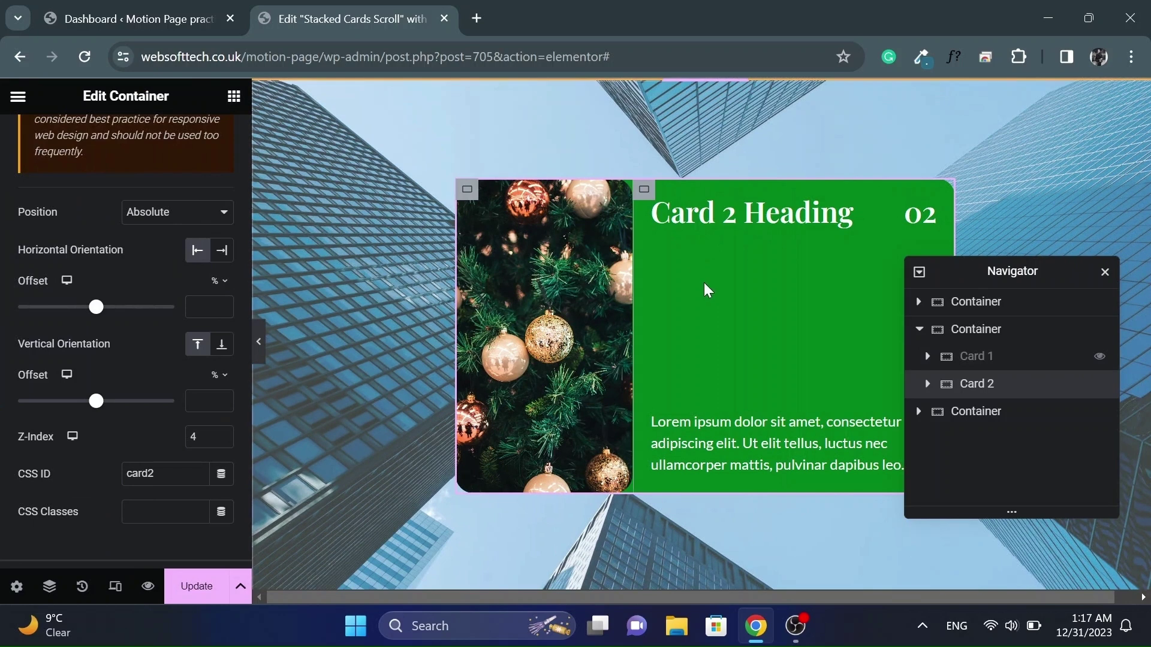
click(1101, 357)
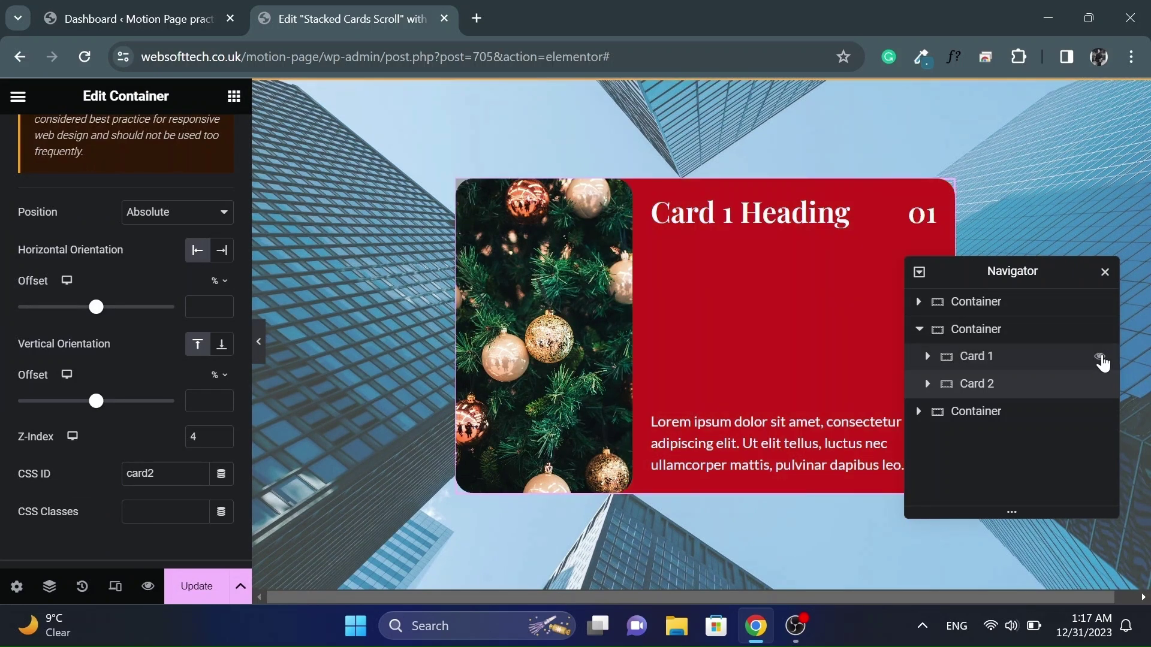
Duplicate Card 2 as 'Card 3' and hide Cards 1 and 2 to reveal it
right_click(969, 394)
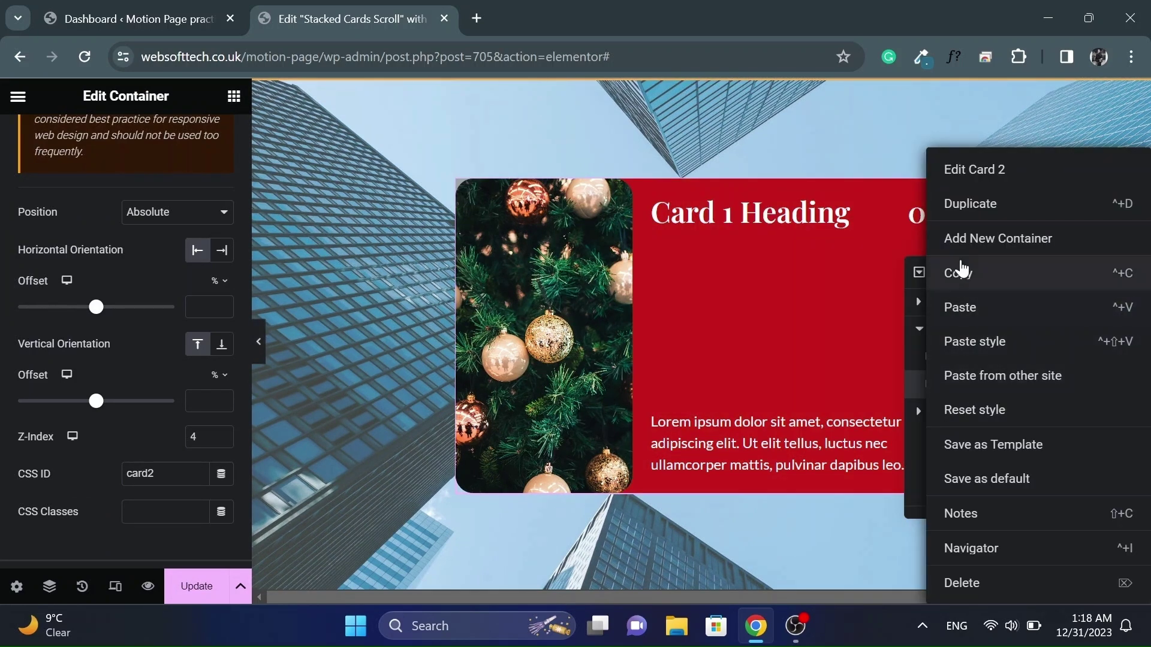
click(969, 202)
double_click(988, 413)
key(BackSpace)
text(3)
click(1100, 356)
click(1100, 383)
Retitle the new card's heading to 'Card 3 Heading' and its number to '03'
click(736, 213)
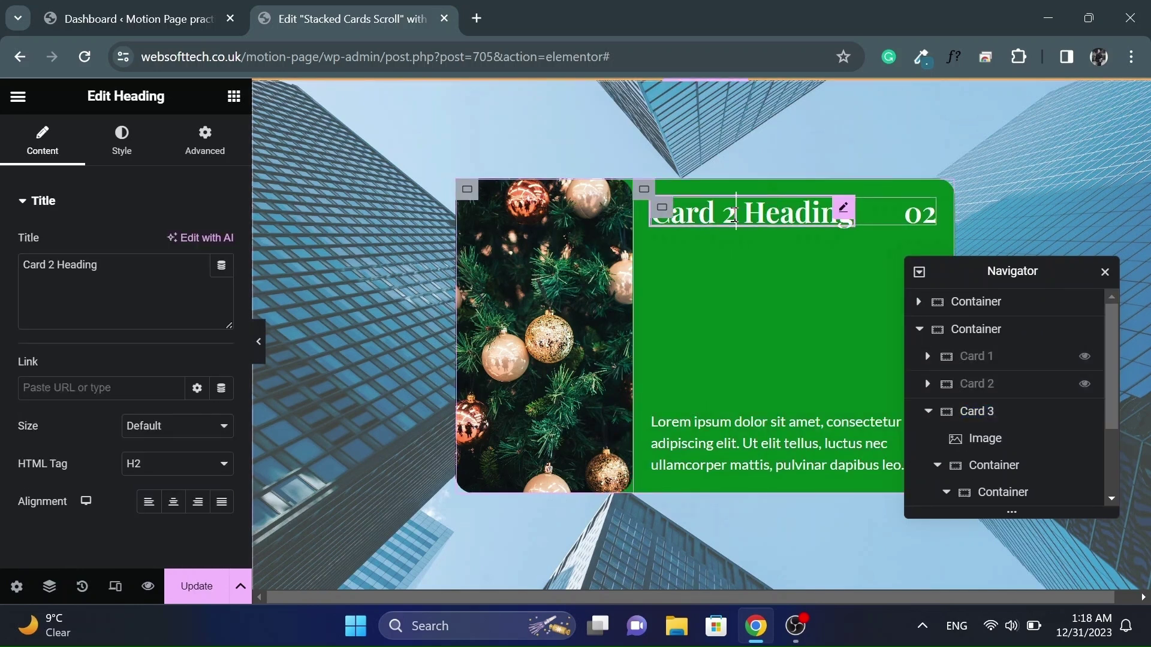
key(BackSpace)
text(3)
click(927, 218)
click(128, 269)
key(BackSpace)
text(3)
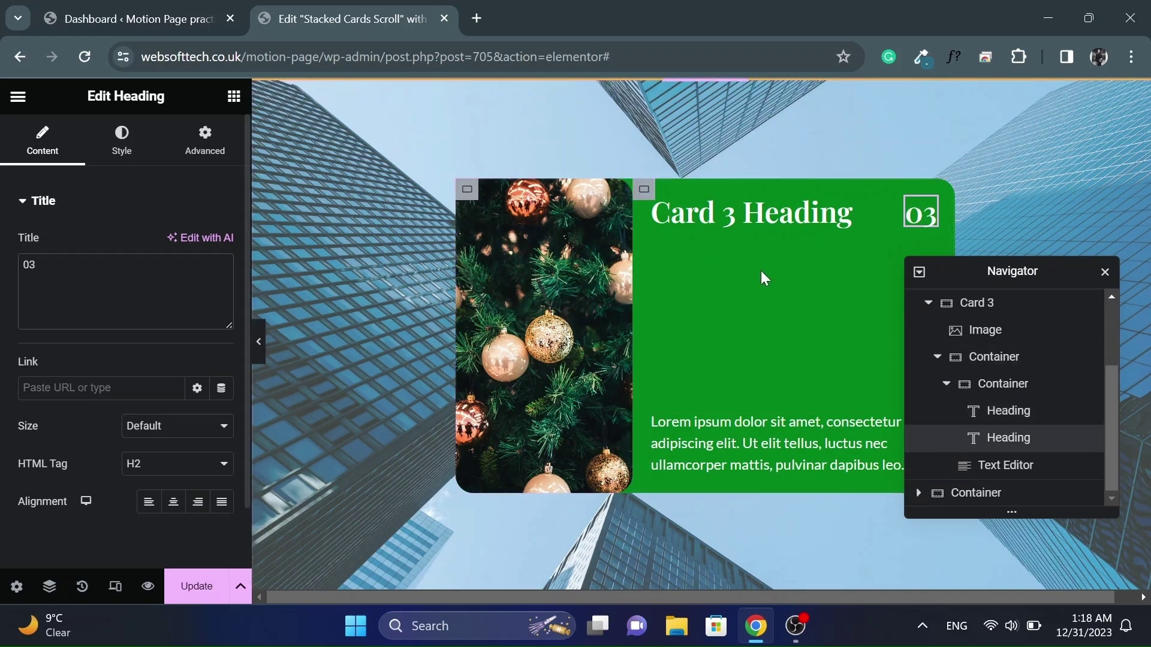
Edit Card 3's advanced settings and CSS ID field, then check its global background colour
click(966, 304)
click(204, 141)
scroll(116, 336, down, 7)
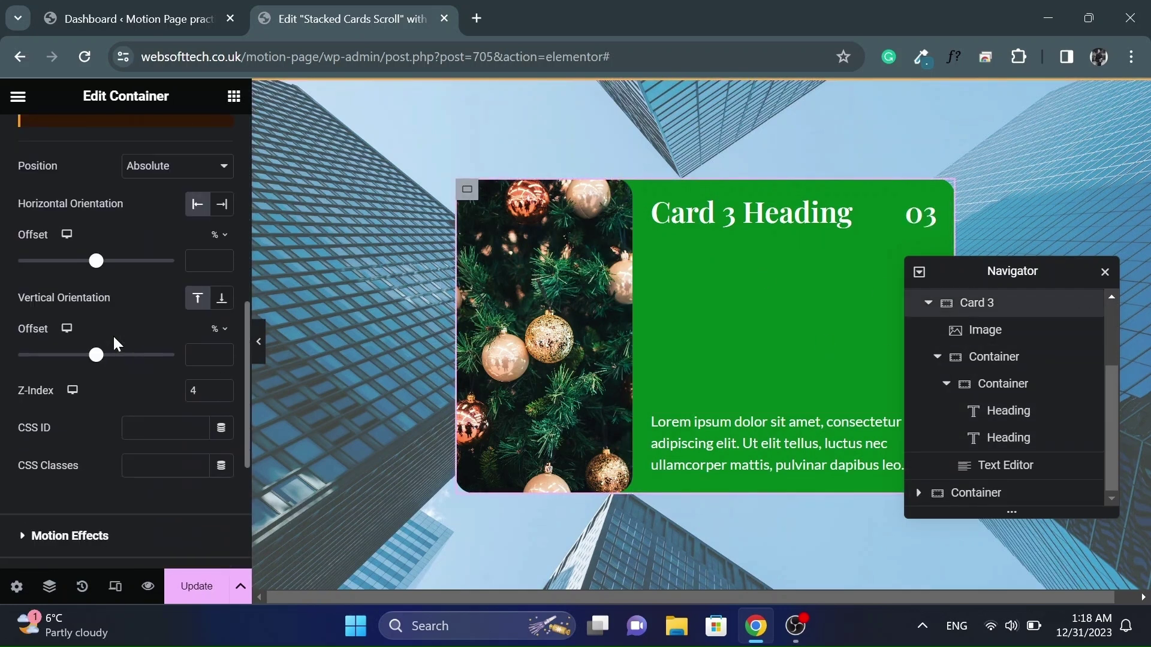
drag(198, 391, 176, 397)
click(154, 426)
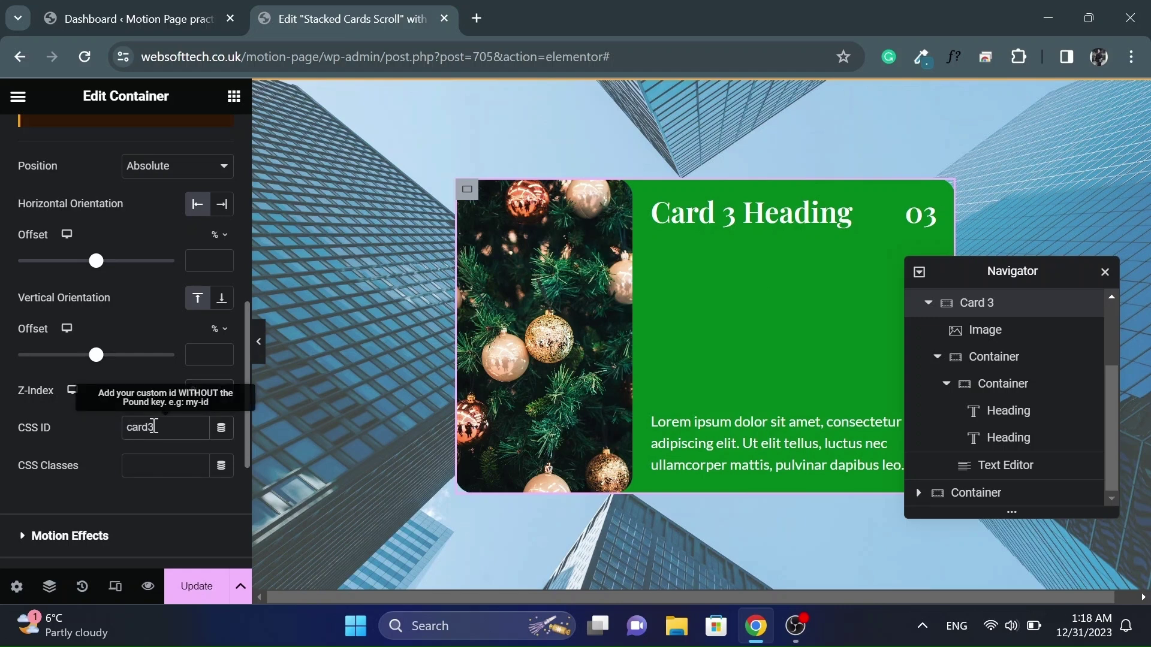
click(929, 305)
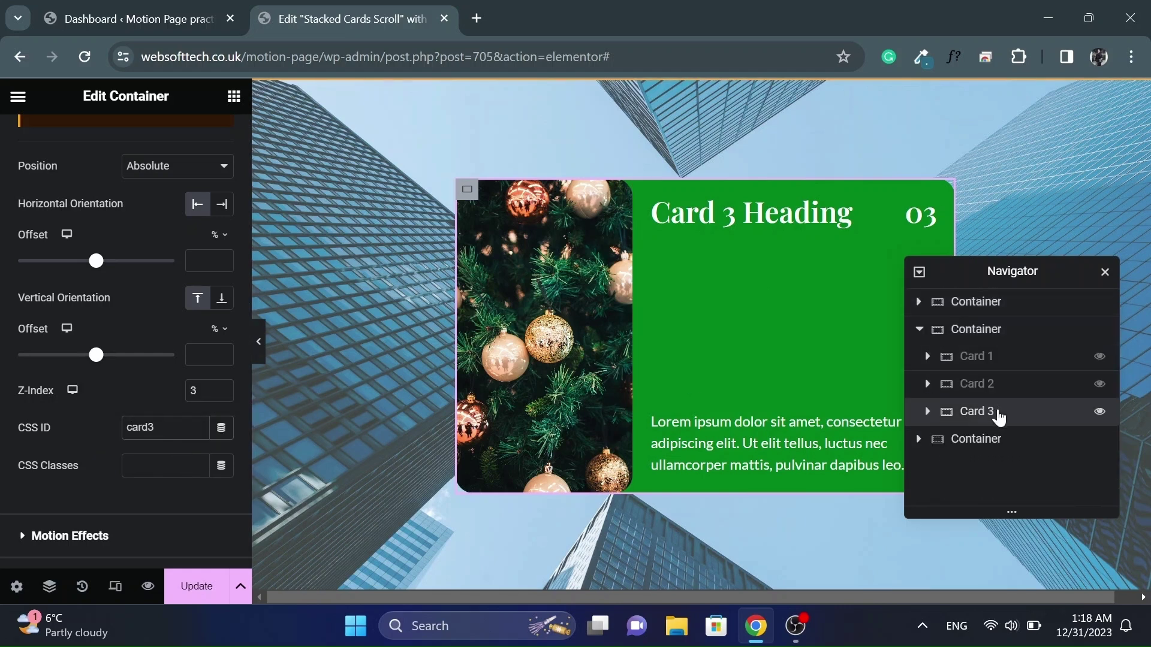
click(999, 418)
click(120, 139)
click(198, 319)
click(84, 517)
Unhide Cards 1 and 2 and replace Card 2's picture with the waterfall image
click(1099, 357)
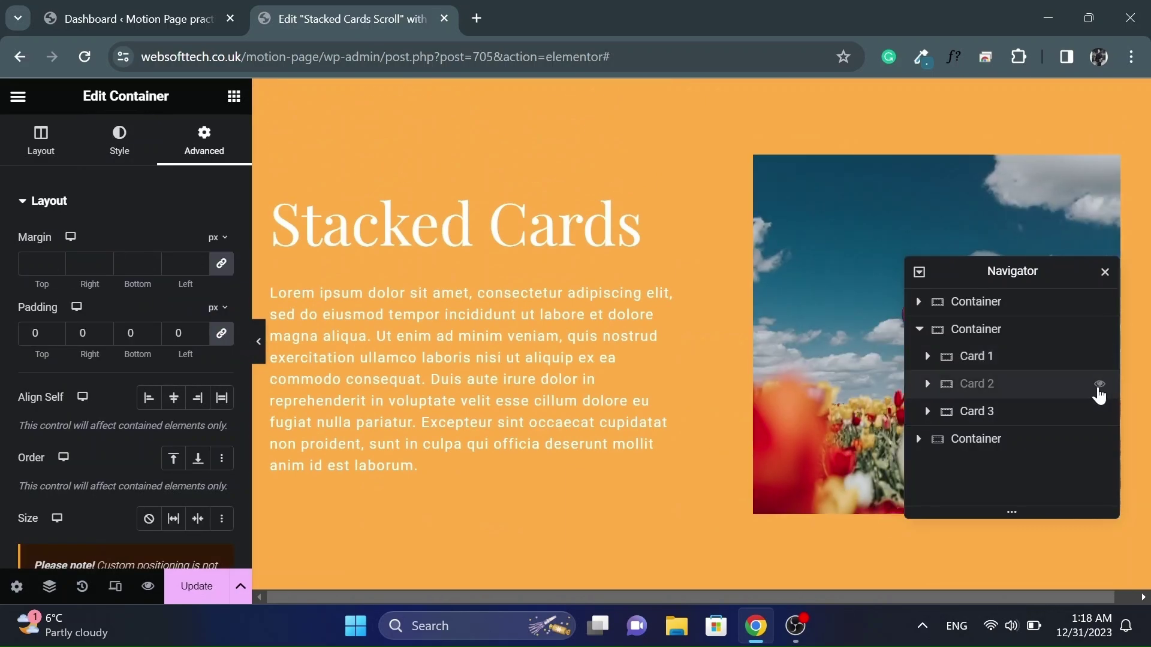
click(1099, 384)
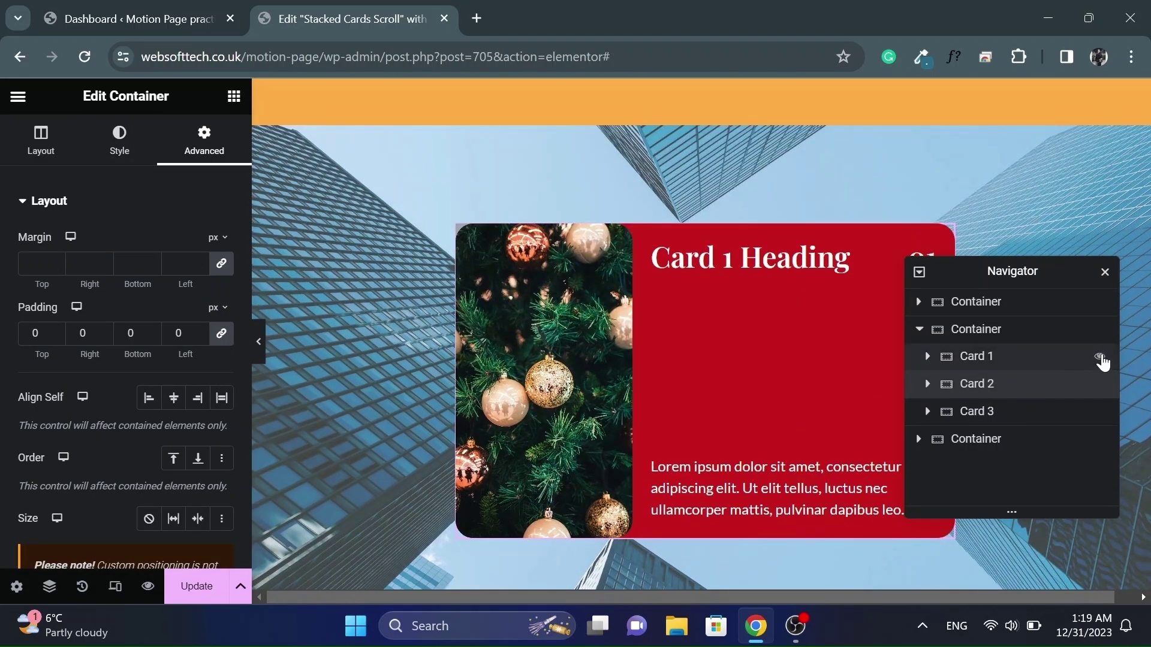
click(976, 390)
click(555, 334)
click(31, 282)
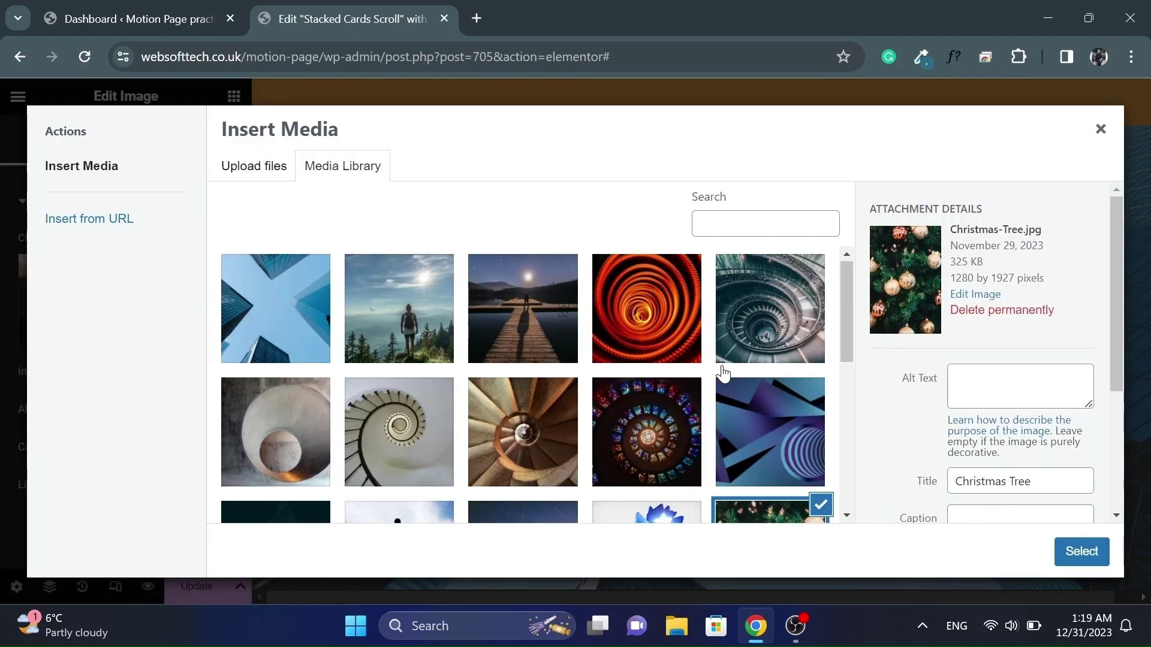
scroll(723, 372, down, 3)
click(281, 386)
click(1081, 552)
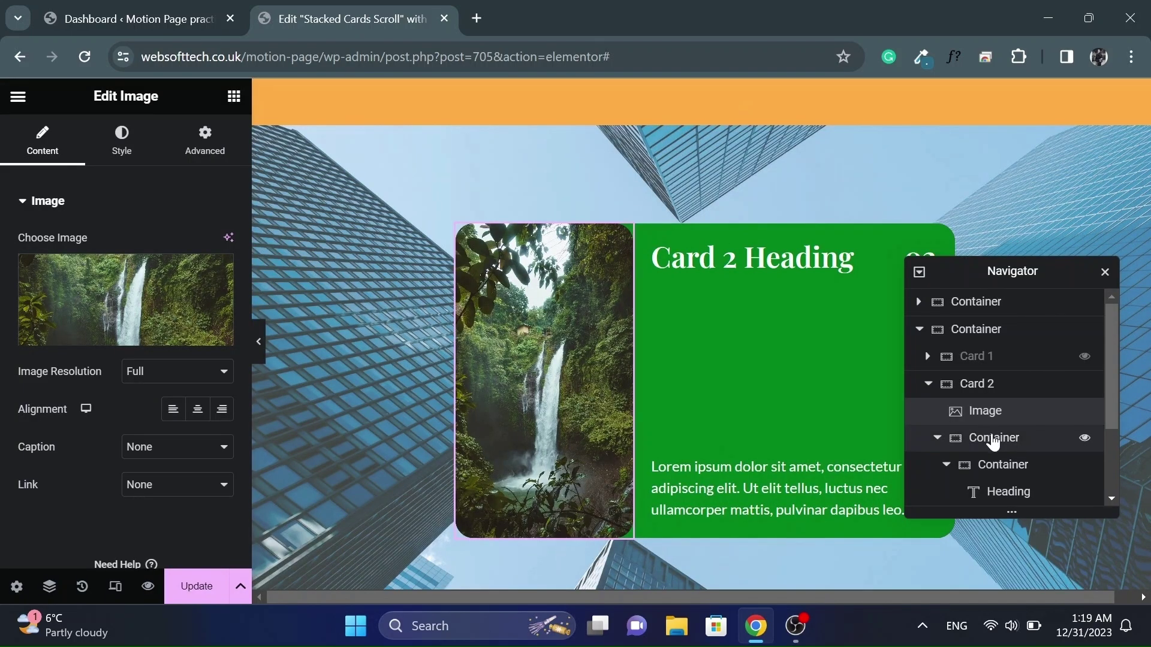
click(927, 383)
Replace Card 3's picture with the autumn photo from the Media Library
click(977, 409)
click(509, 334)
click(102, 280)
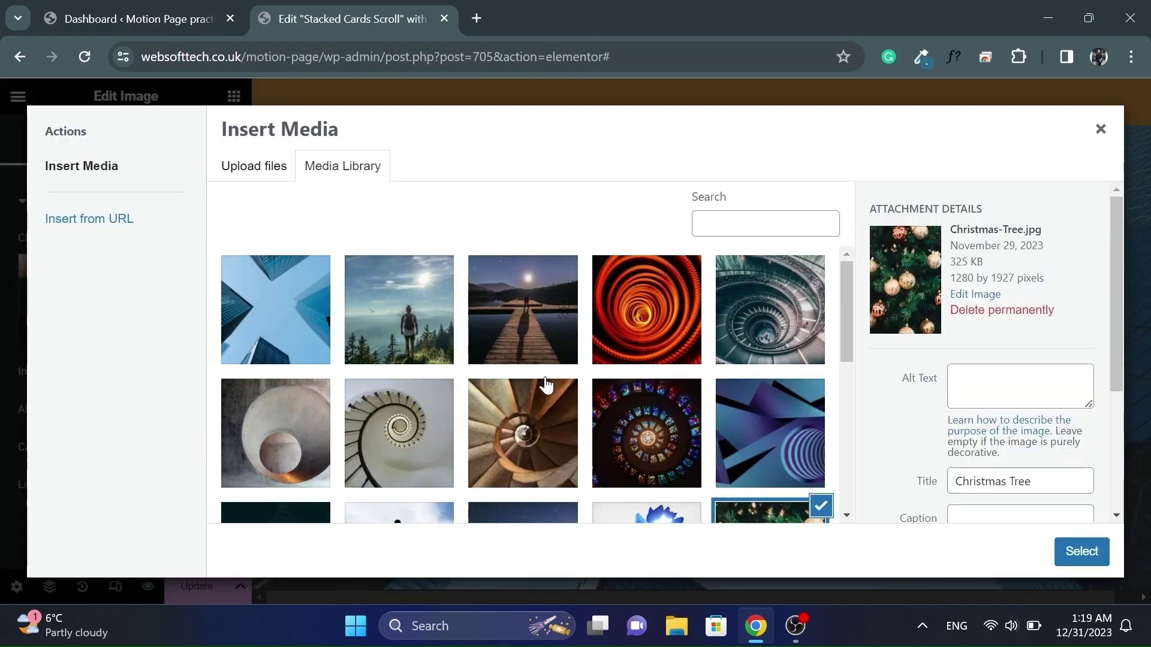
scroll(545, 386, down, 4)
click(787, 427)
click(1081, 552)
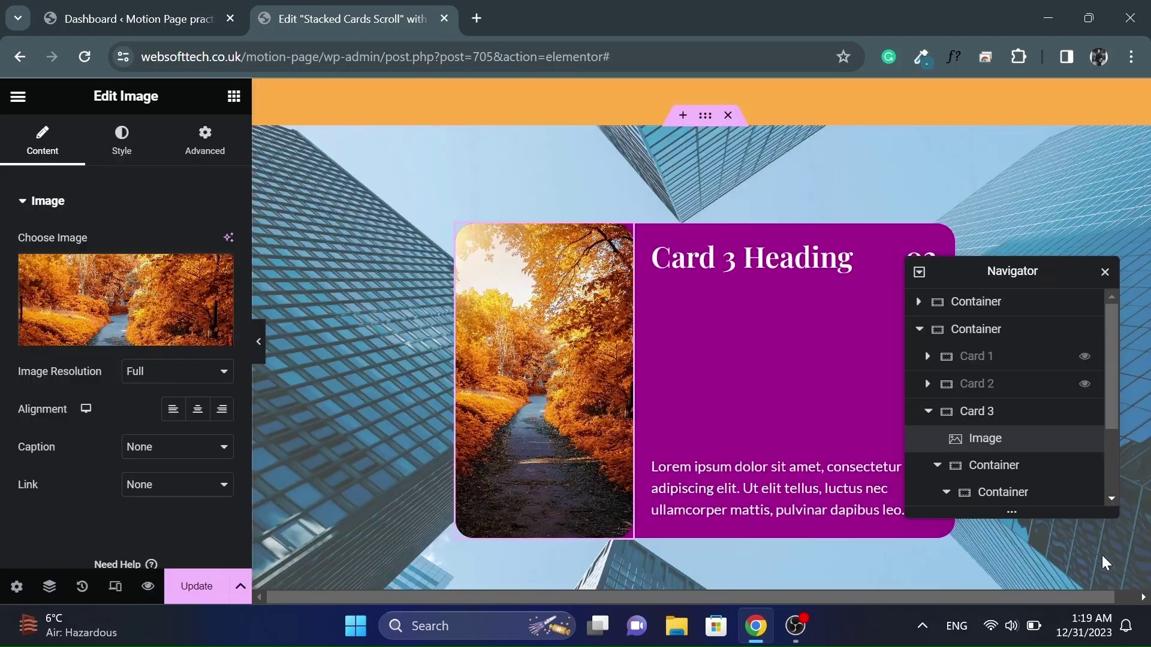
click(928, 411)
Duplicate Card 3 as Card 4 and swap its image to the Spring season balloon photo
right_click(1045, 414)
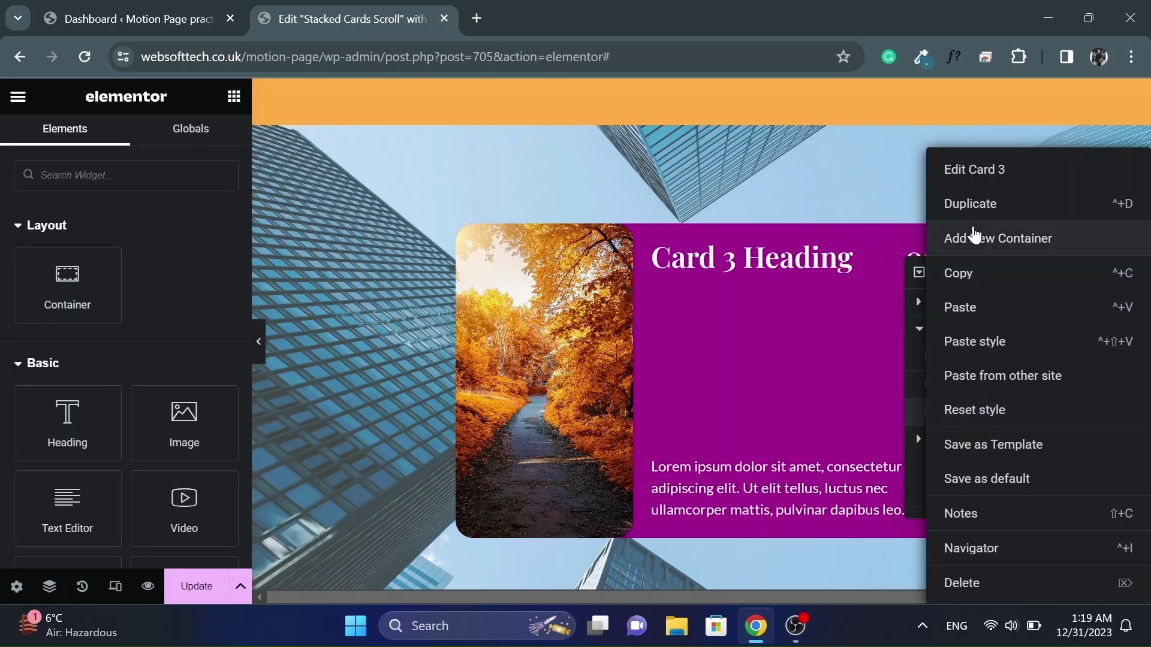
click(975, 205)
text(4)
click(203, 139)
scroll(3, 332, down, 4)
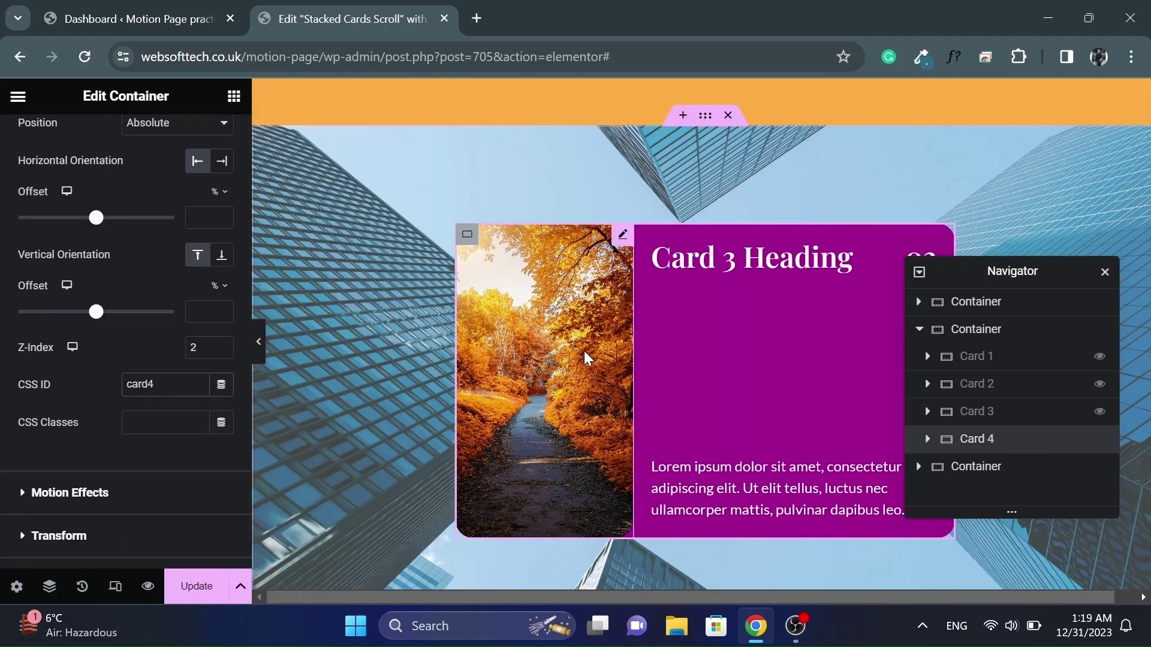
click(542, 359)
click(73, 311)
scroll(482, 318, down, 5)
click(539, 306)
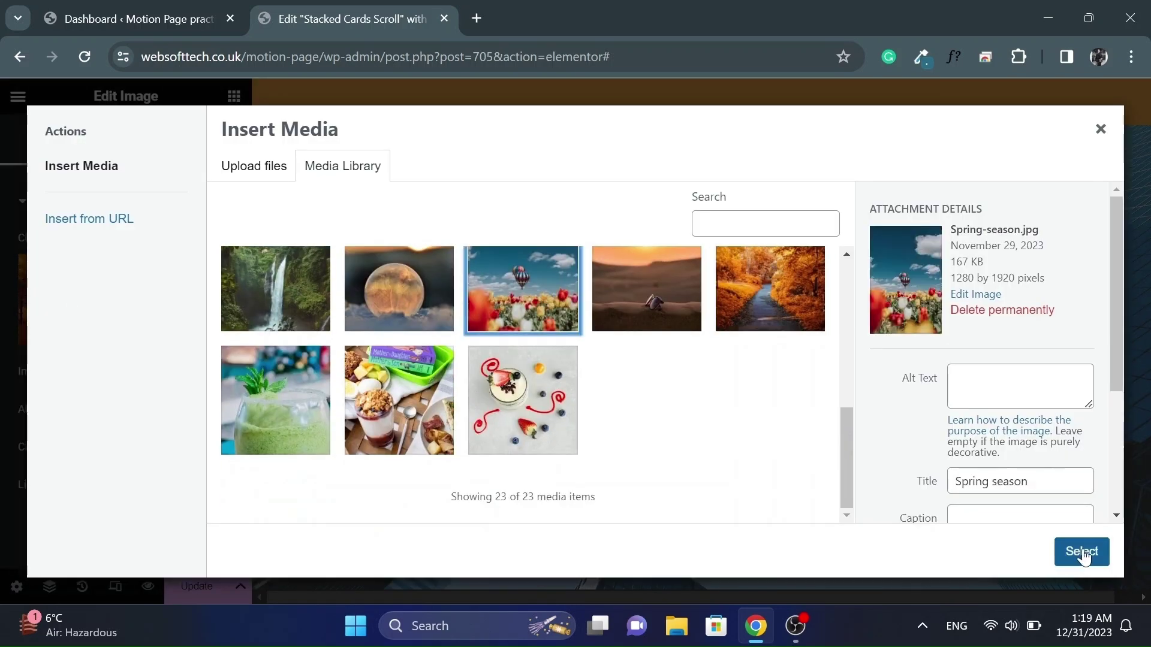
click(1081, 552)
Make all four cards visible again and preview the page
click(927, 439)
click(1084, 356)
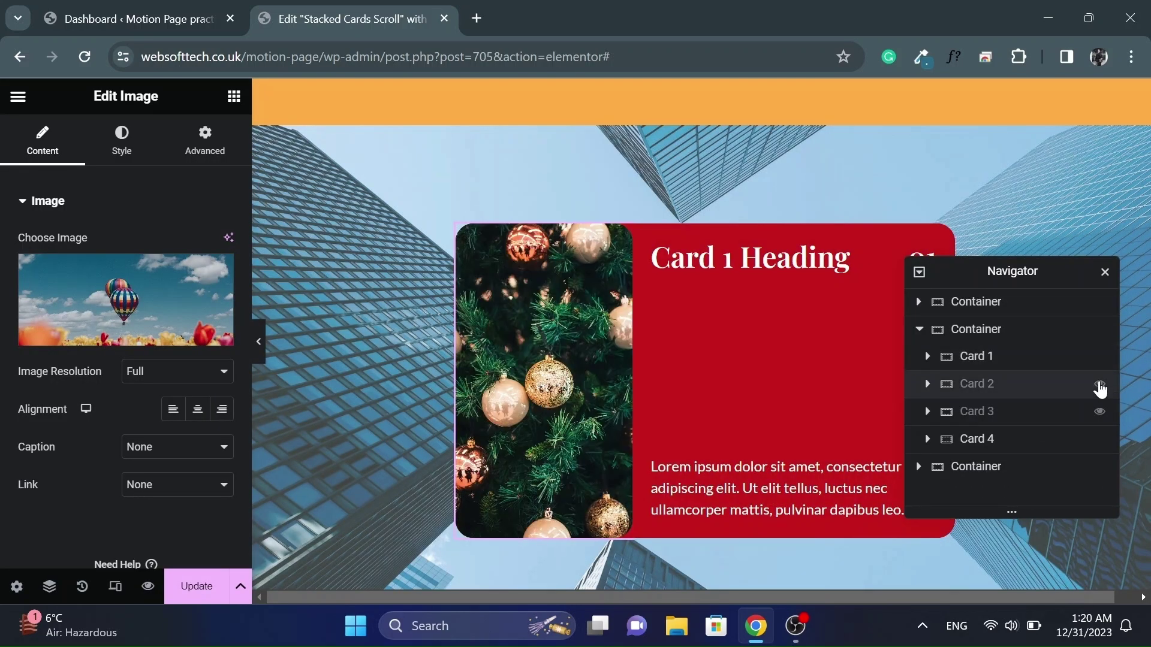
click(1084, 383)
click(1084, 412)
click(257, 340)
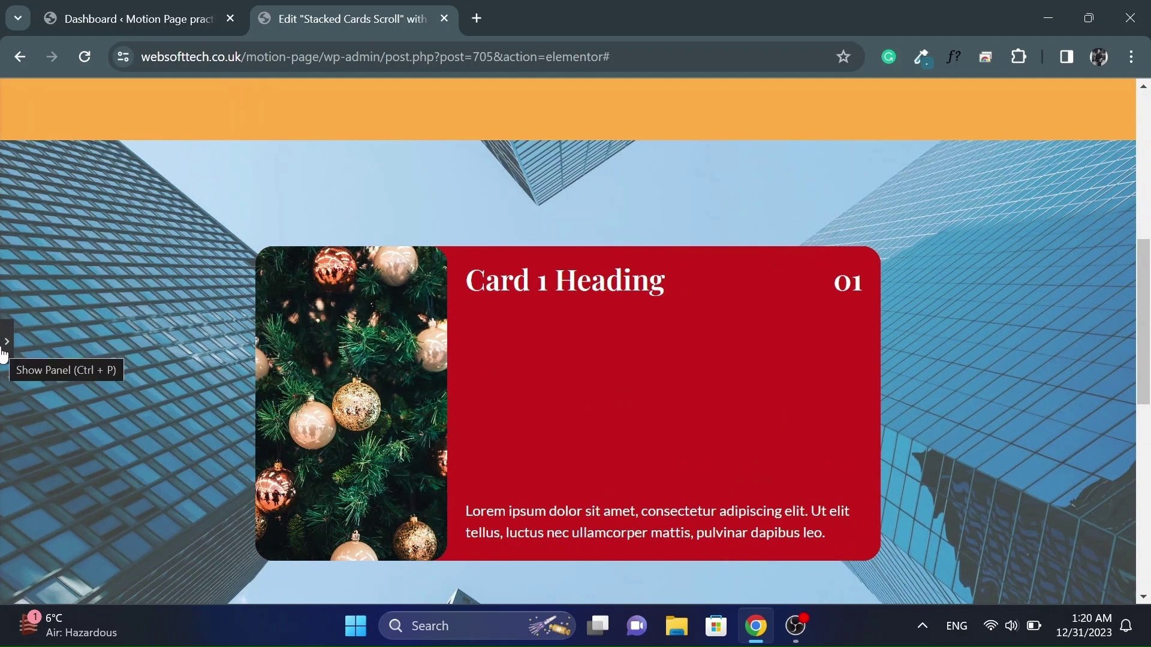
click(5, 345)
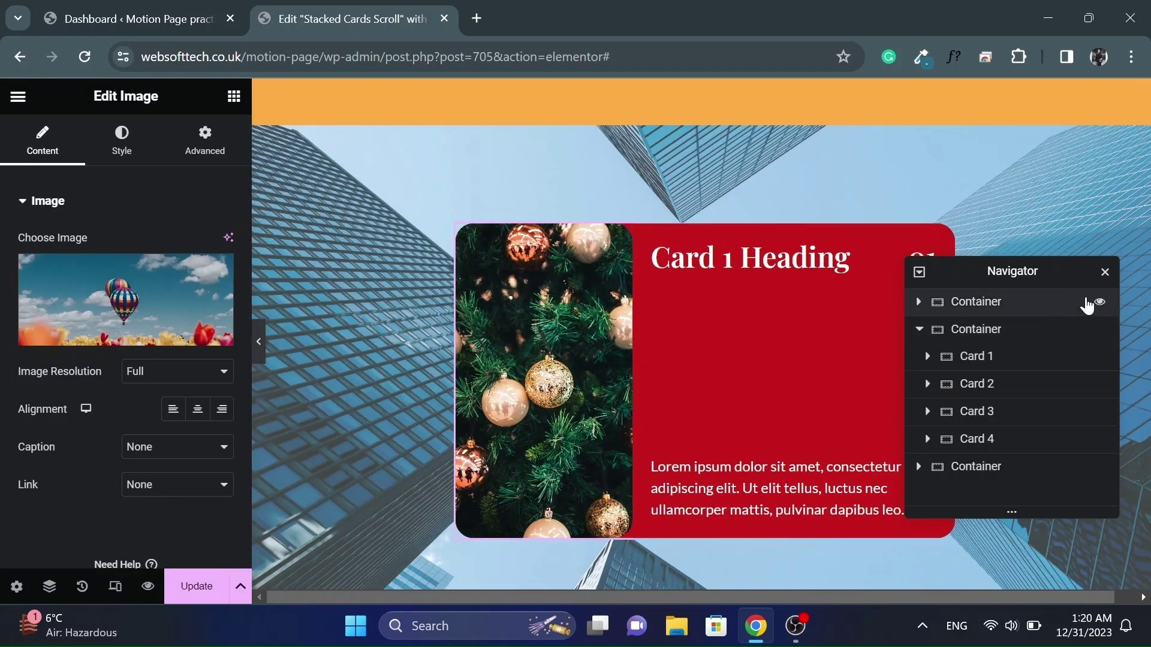
Select Card 2 and set its Transform horizontal offset to 40 px
click(964, 384)
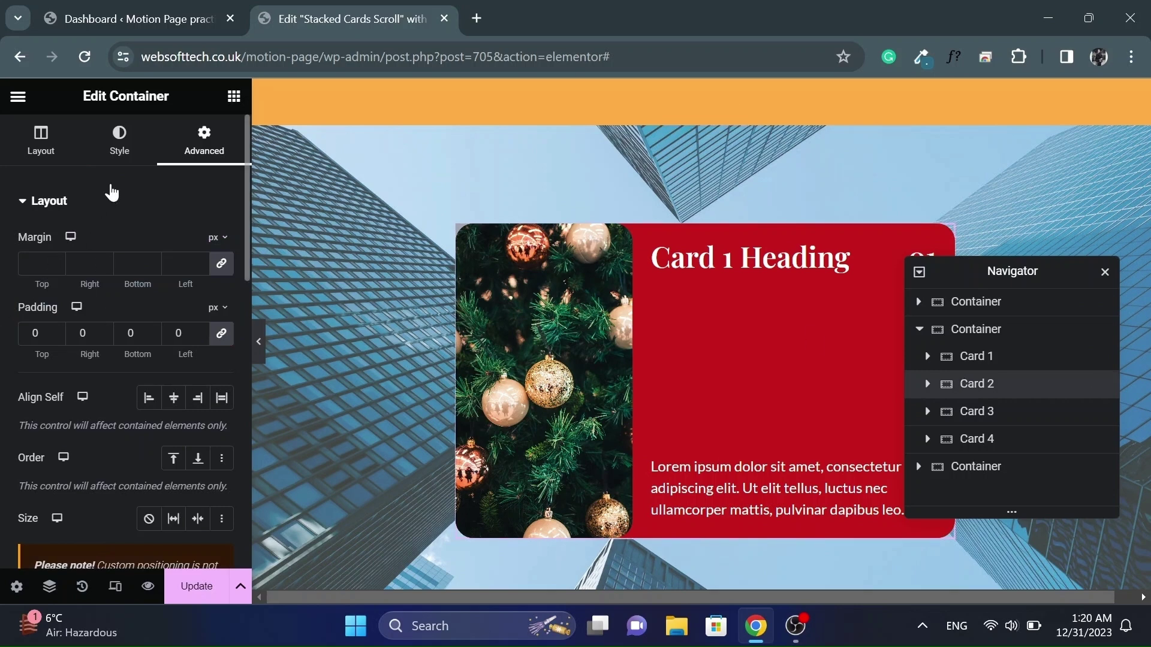
scroll(3, 388, down, 9)
scroll(3, 388, down, 3)
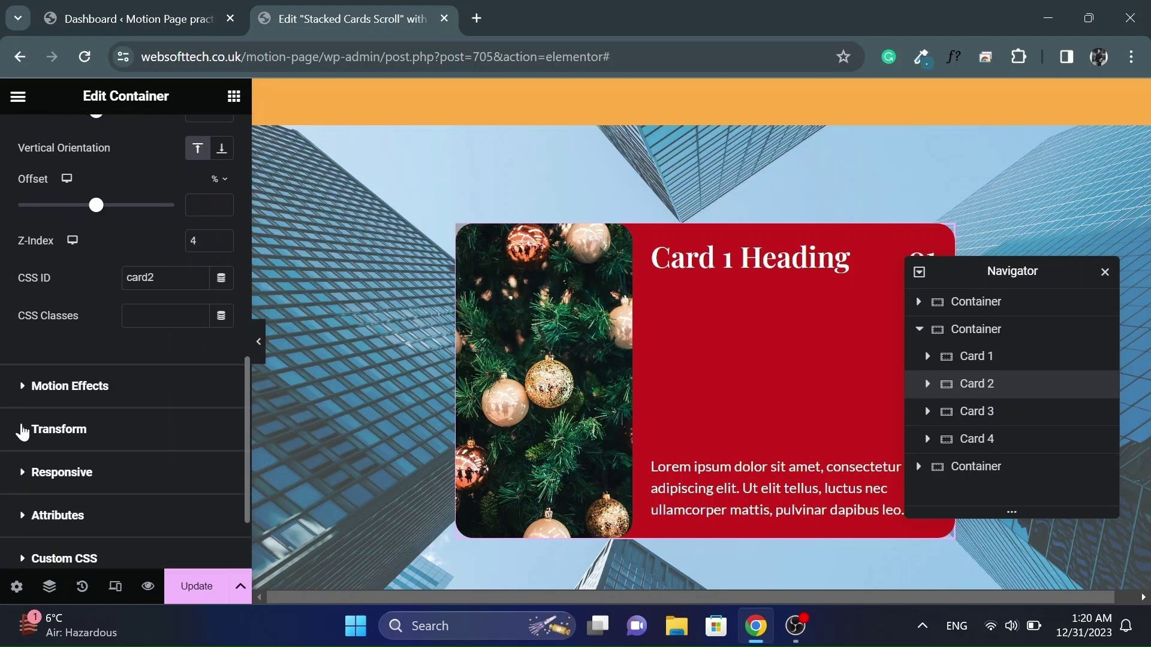
click(23, 430)
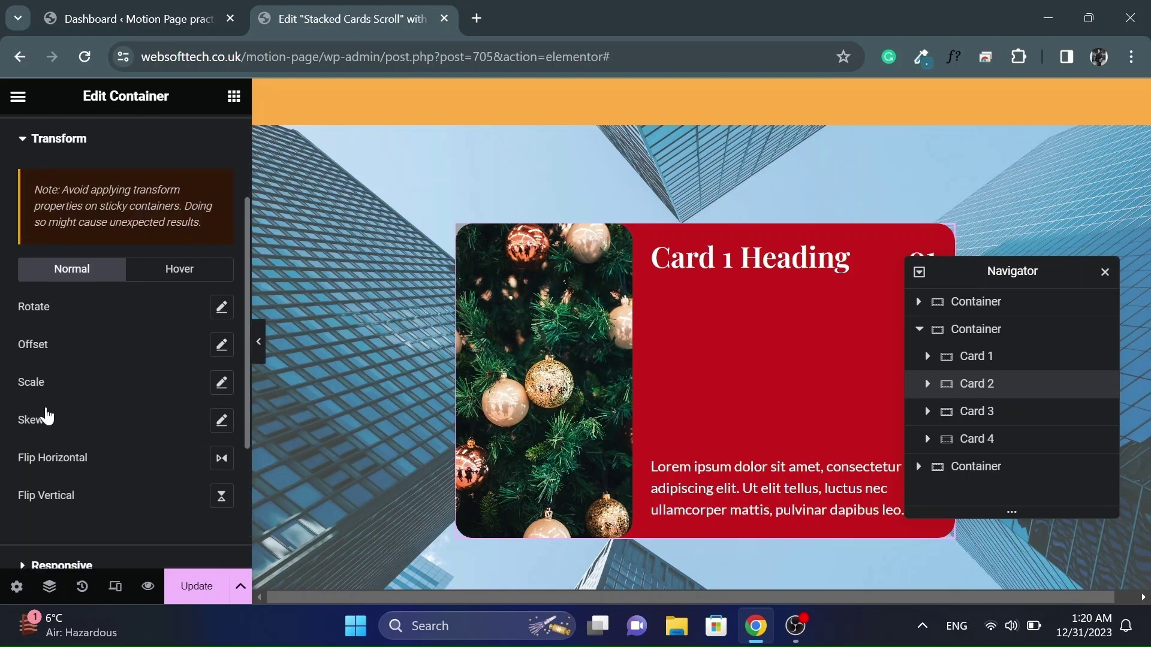
click(222, 344)
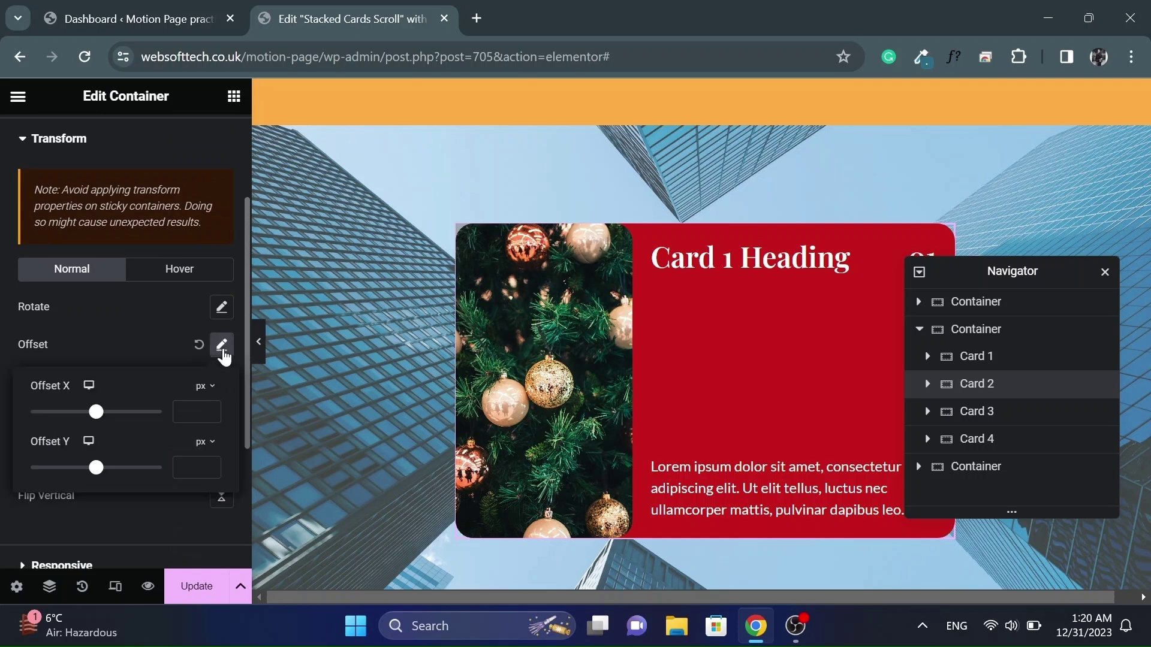
click(186, 414)
text(40)
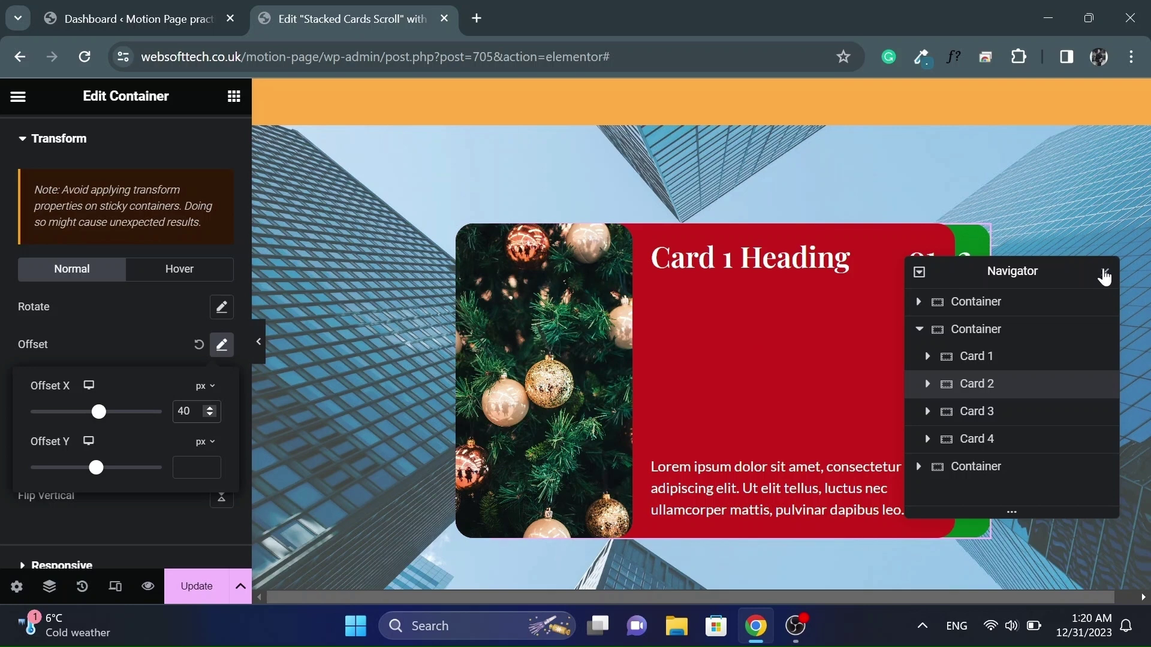
click(1105, 277)
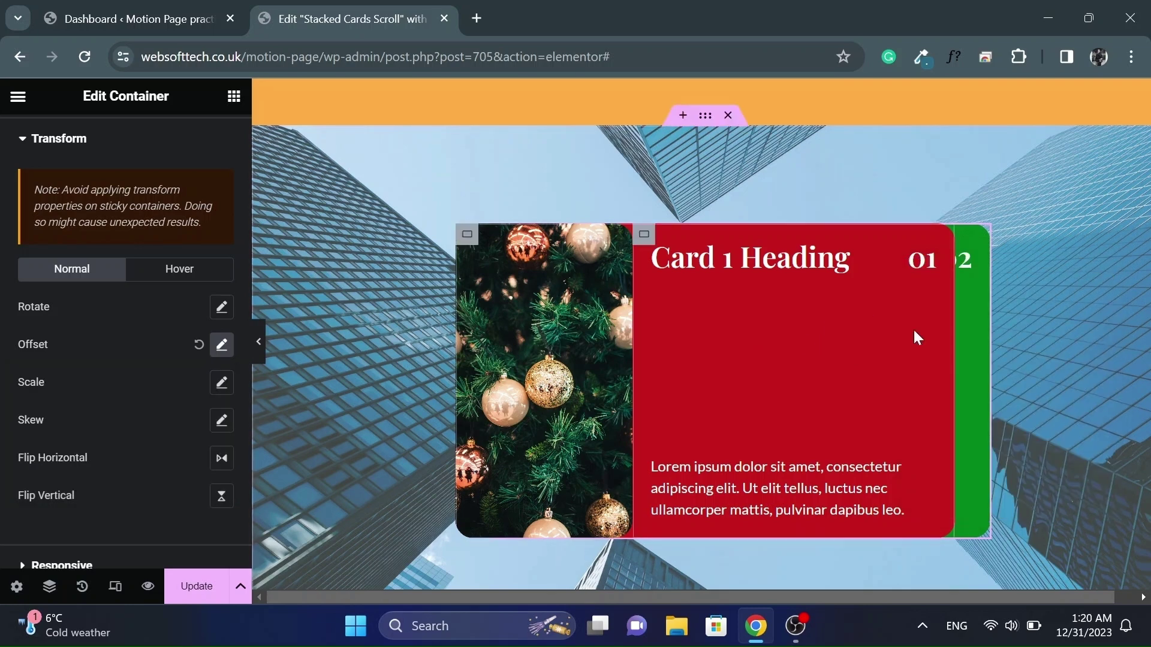
click(222, 350)
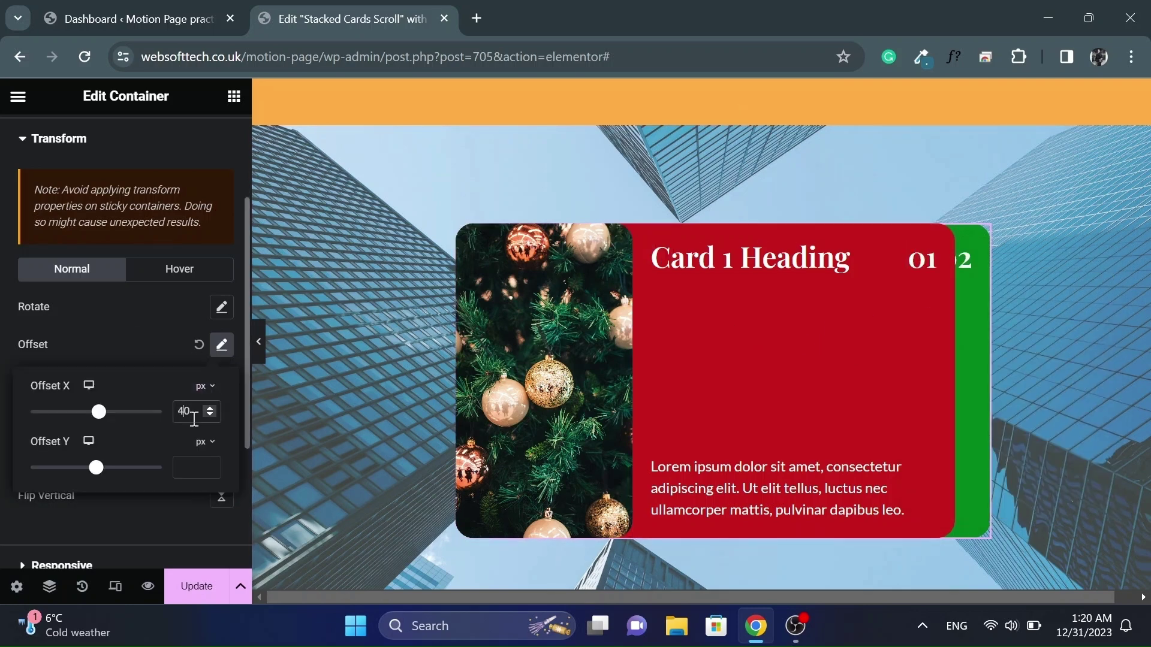
scroll(194, 413, up, 10)
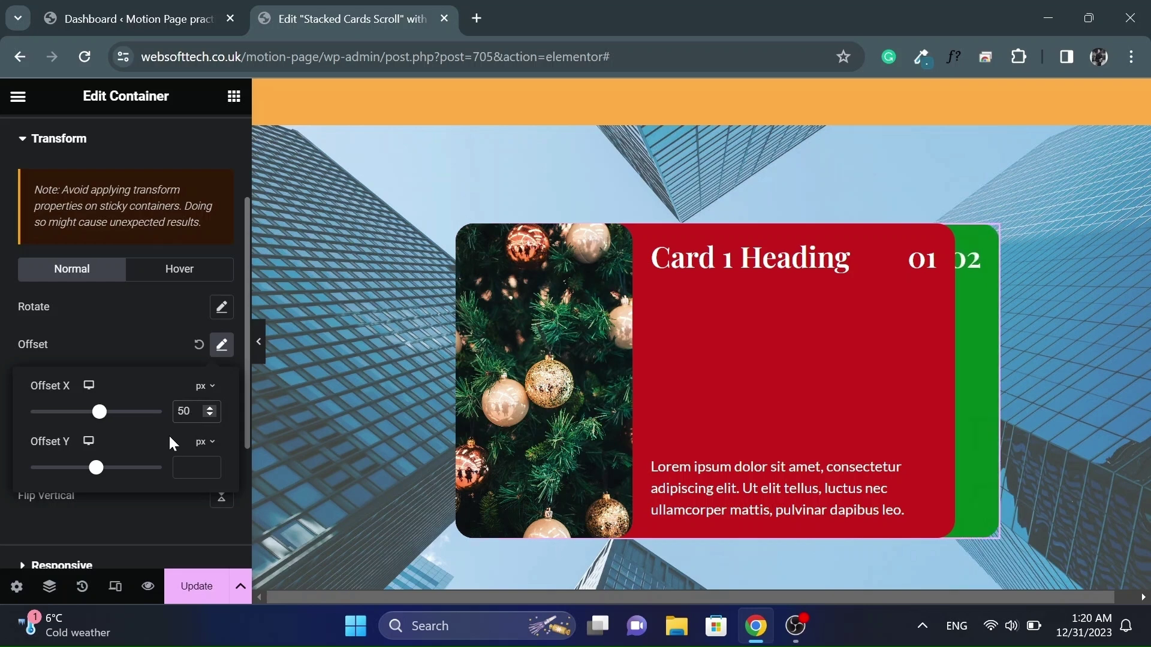
click(222, 346)
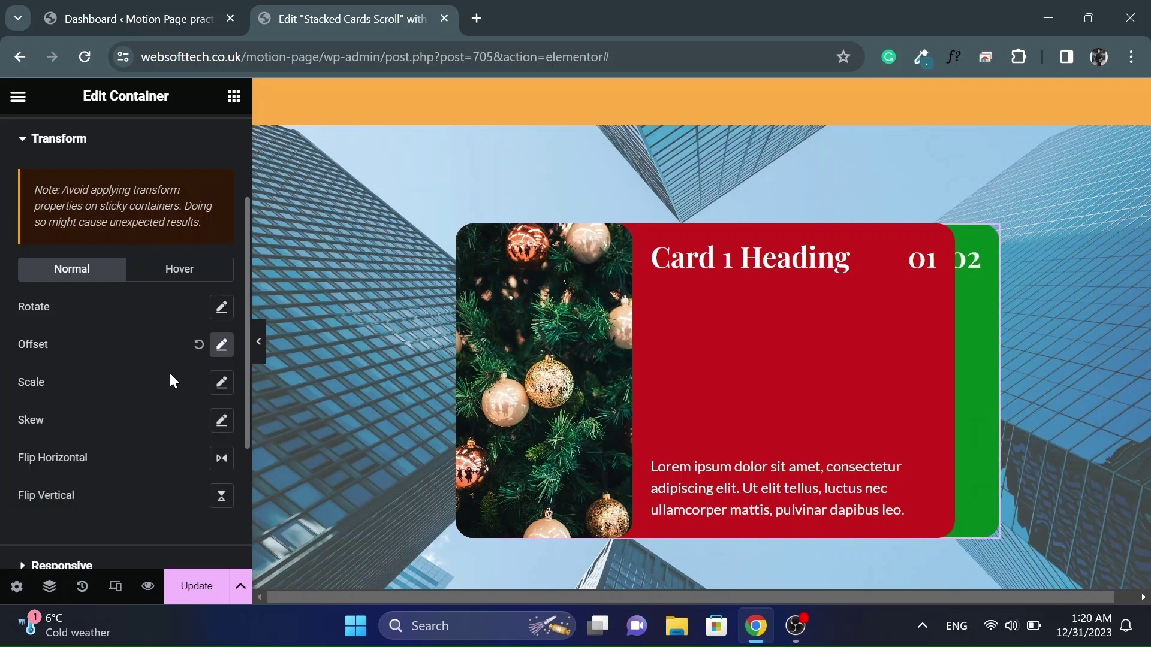
Set Card 2's scale to 0.95 and preview the card stack
click(232, 387)
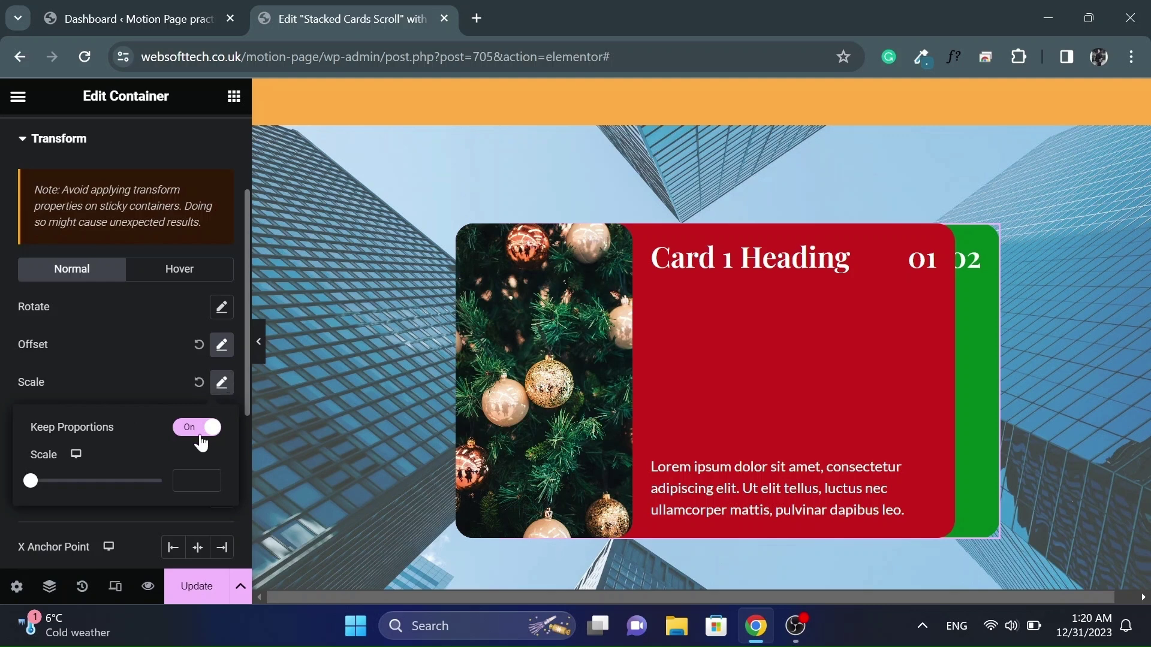
click(191, 486)
text(0.95)
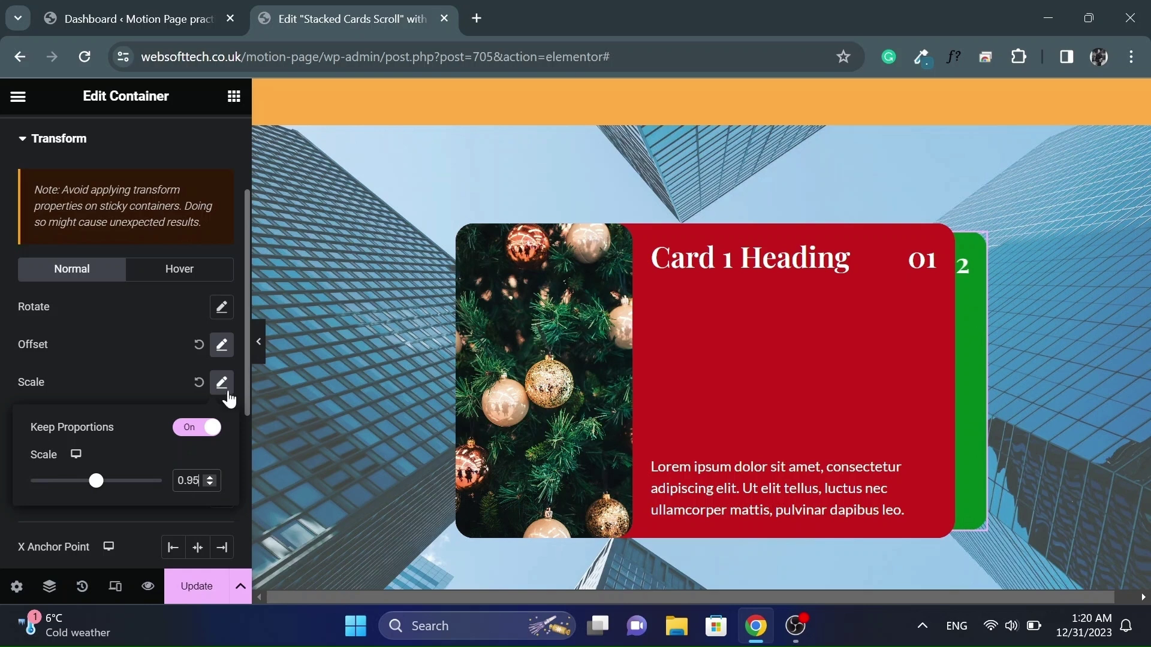
click(262, 347)
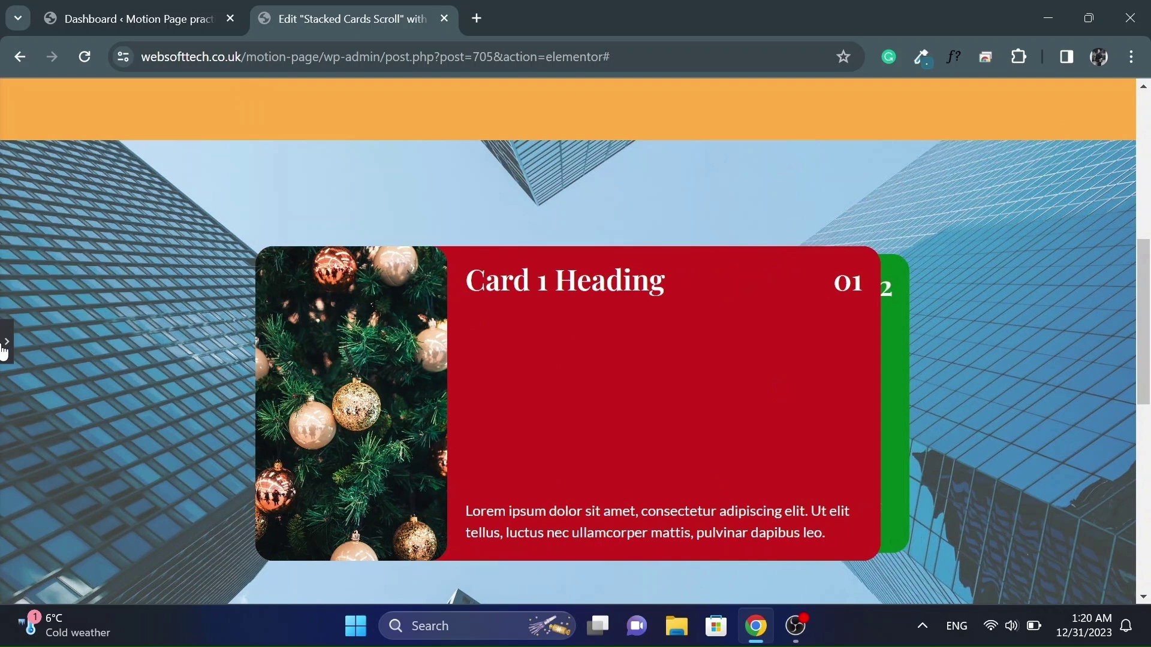
Raise Card 2's horizontal offset to 70 px, previewing the stack after each nudge
click(5, 343)
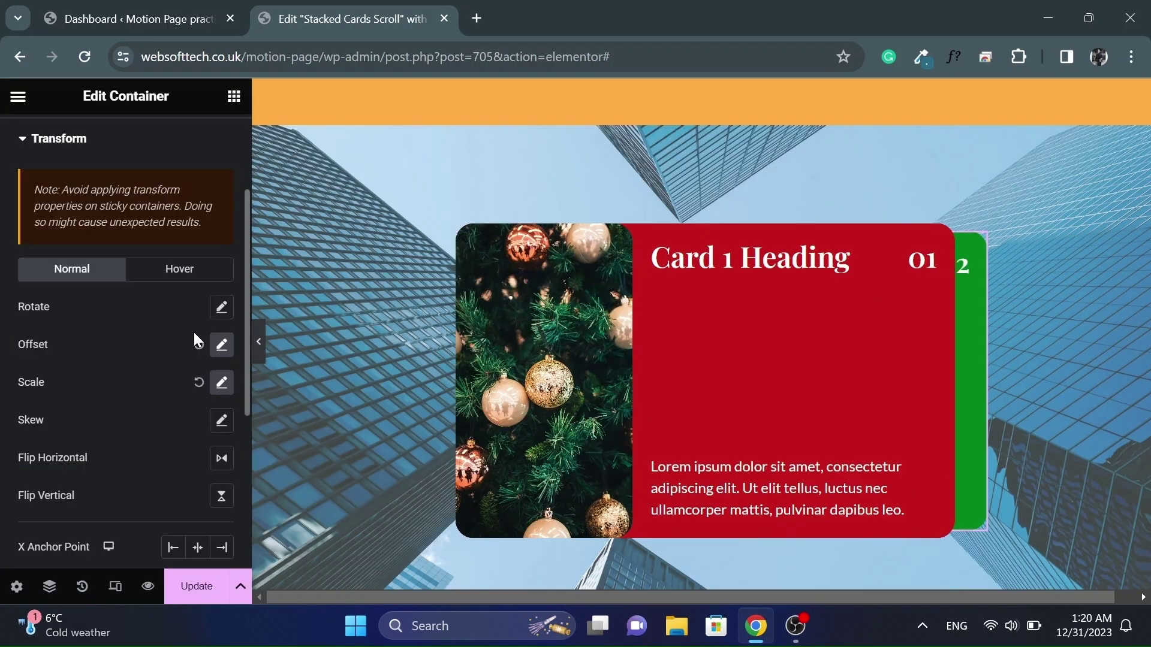
click(222, 346)
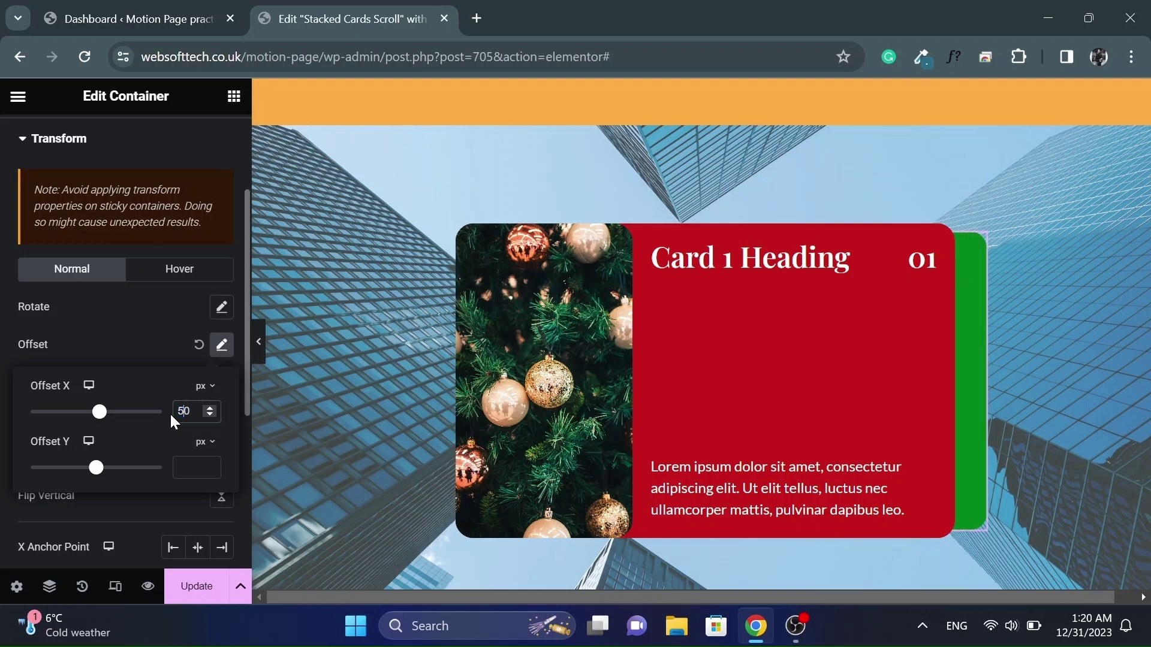
text(6)
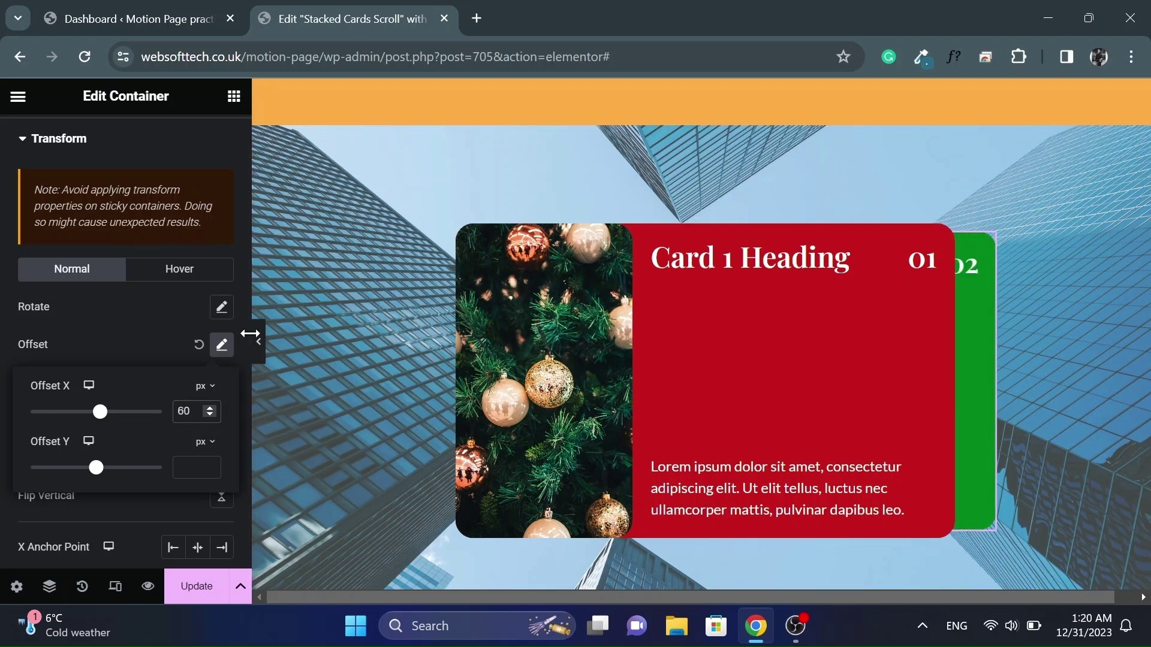
key(Up)
key(Up)
key(Up)
key(Up)
key(Up)
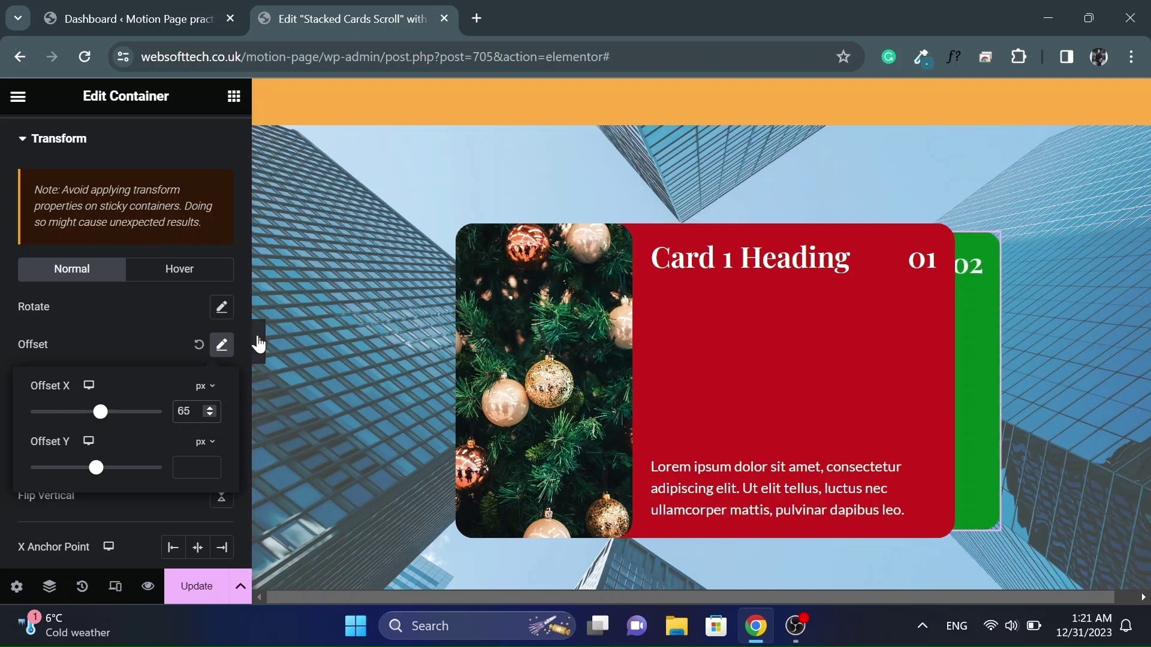
click(259, 344)
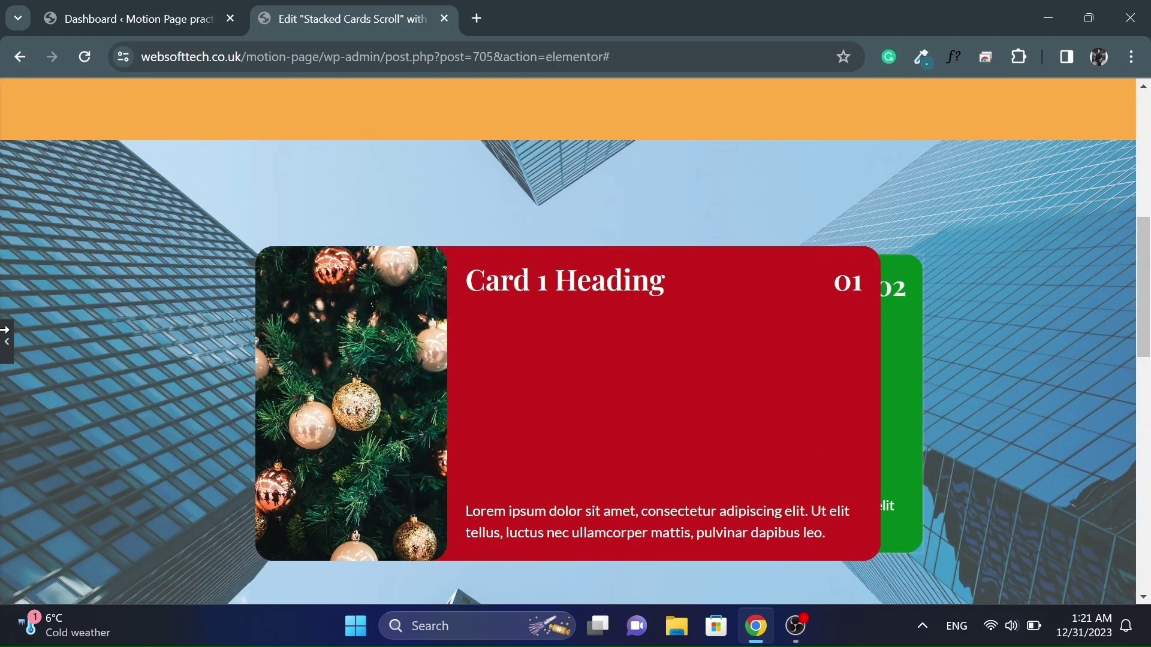
click(5, 341)
click(222, 346)
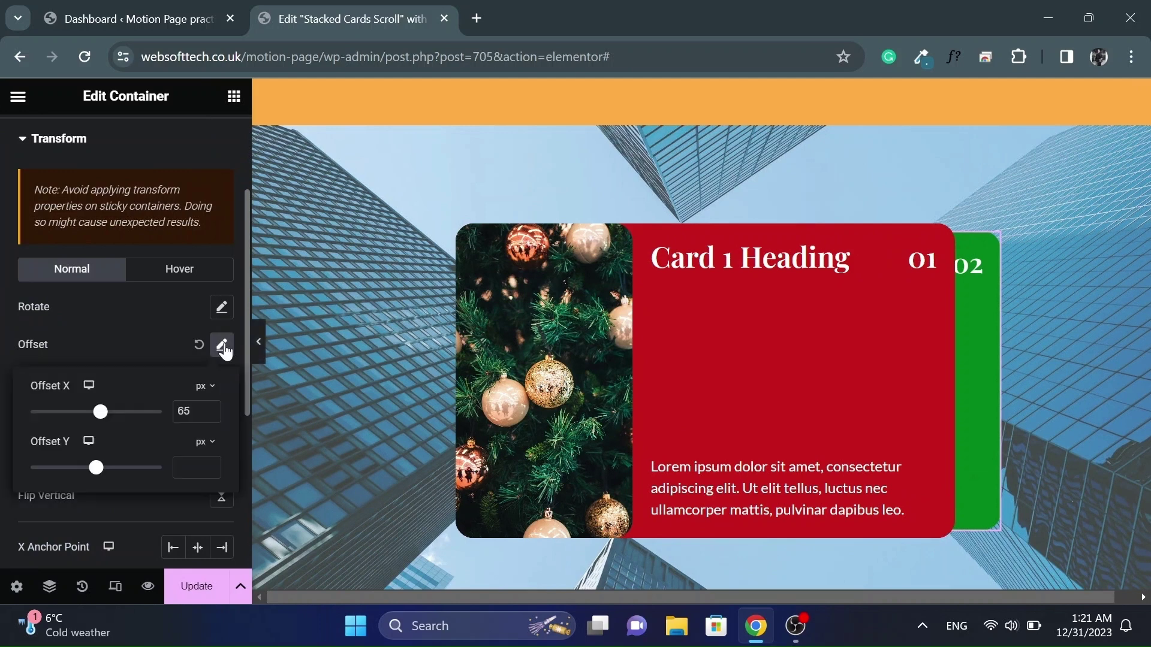
key(Up)
key(Up)
key(Up)
key(Up)
key(Up)
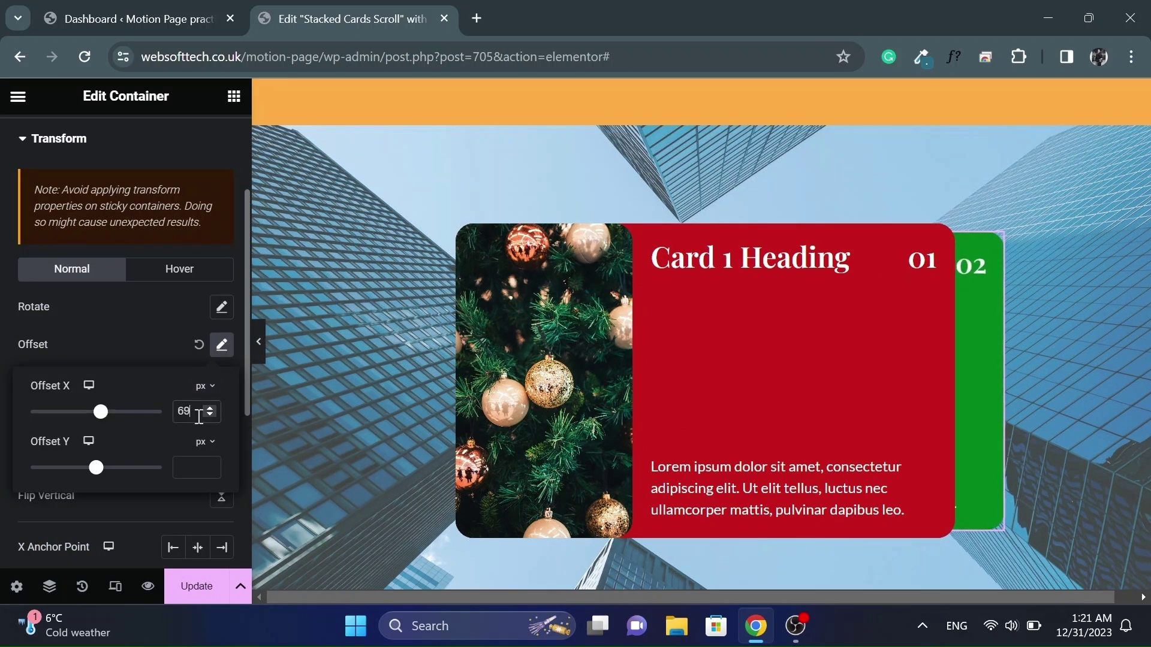
click(257, 346)
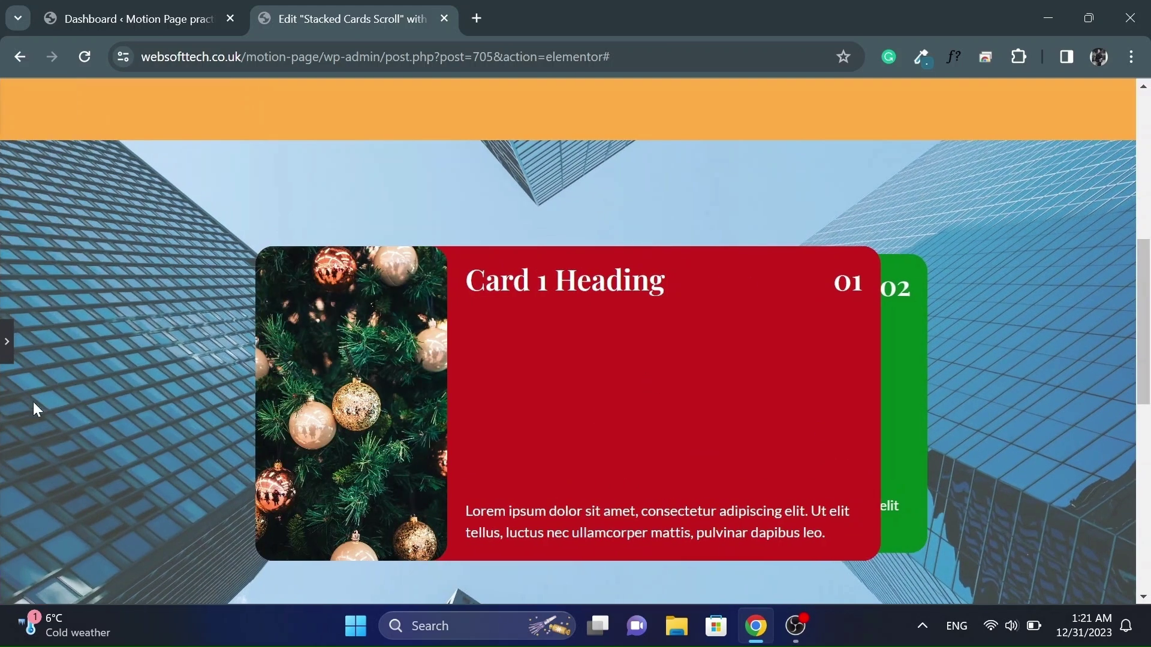
click(5, 356)
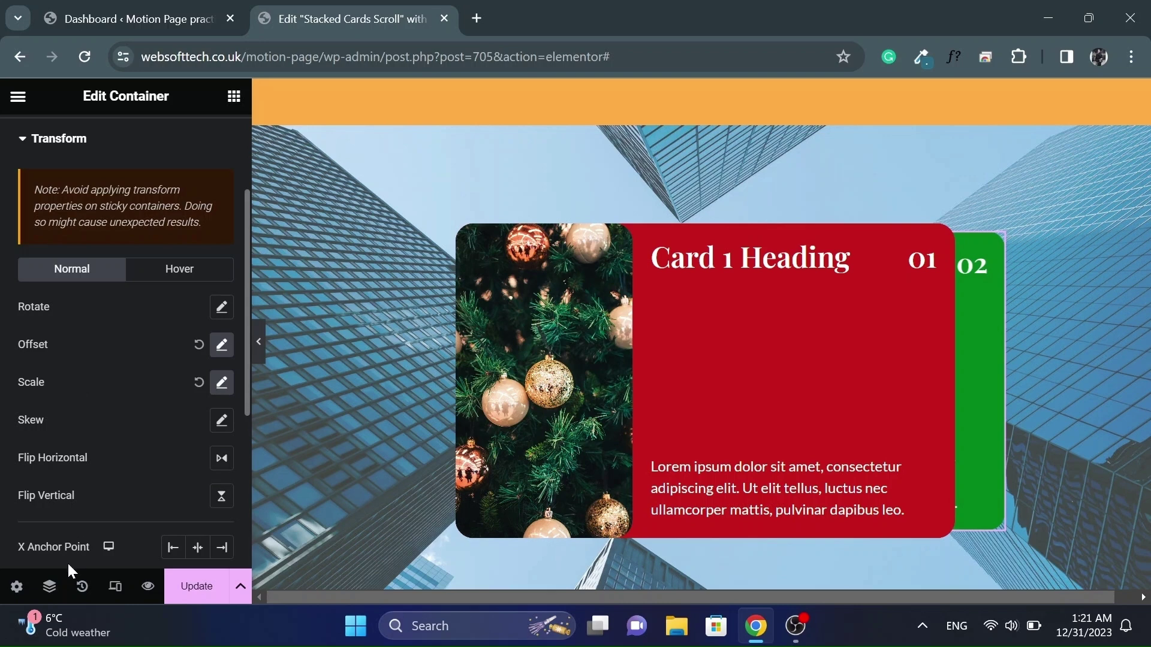
Select Card 3 and set its Transform horizontal offset to 150 px
click(49, 586)
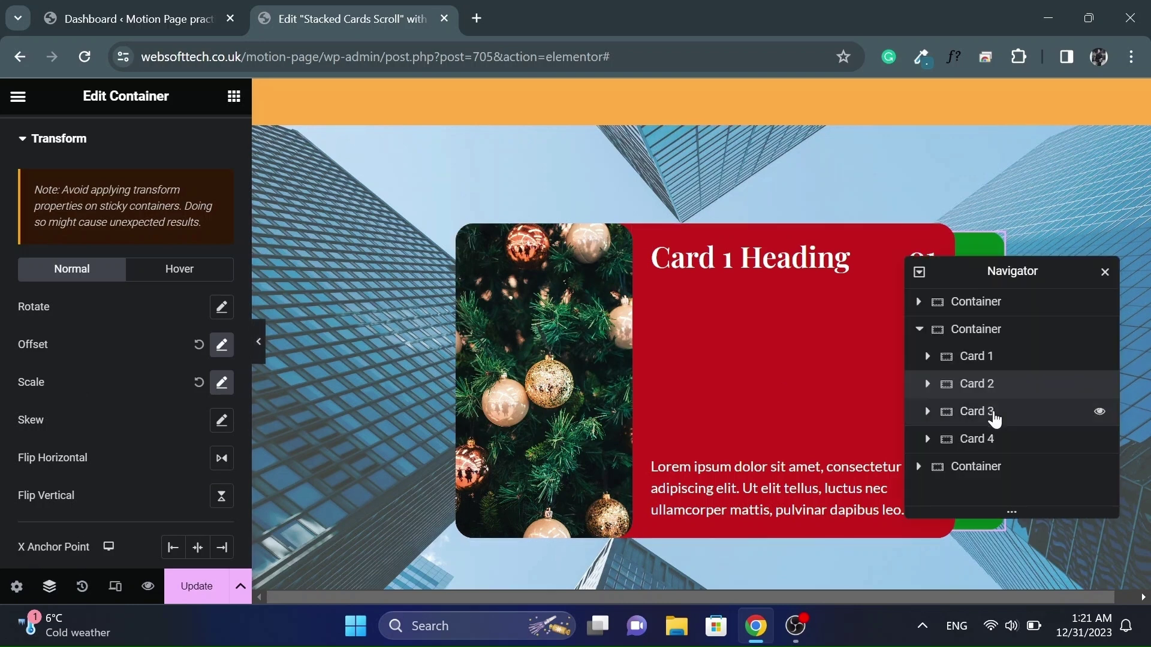
click(206, 134)
scroll(61, 456, down, 10)
click(62, 455)
drag(1005, 267, 710, 291)
scroll(186, 439, down, 1)
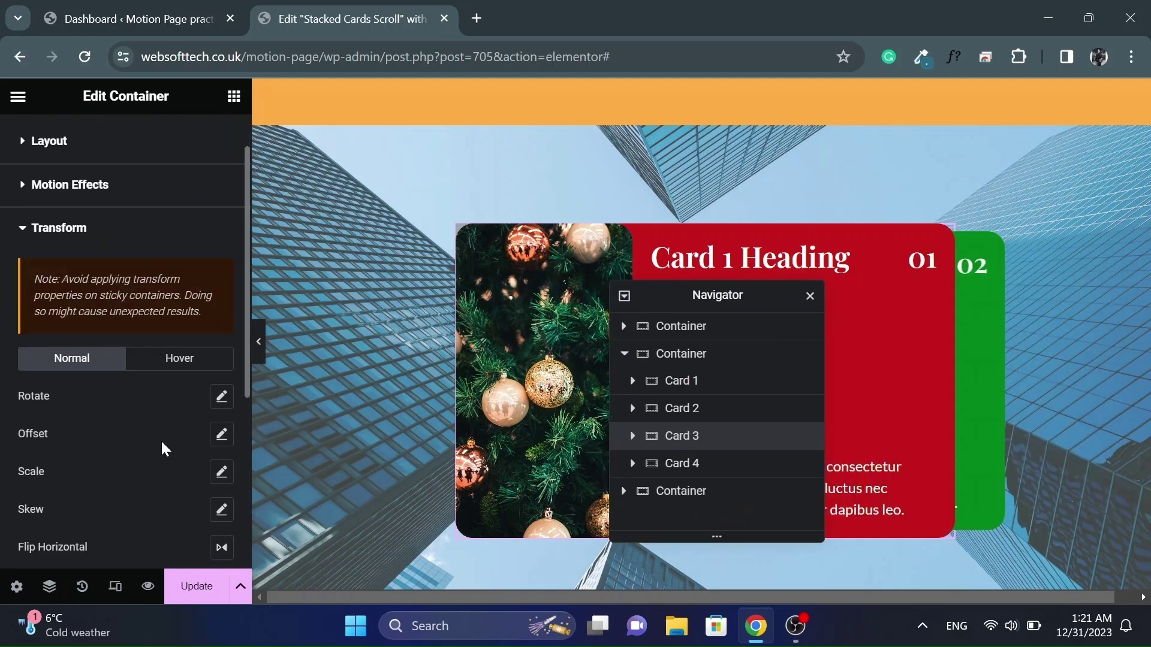
click(222, 433)
click(185, 501)
text(150)
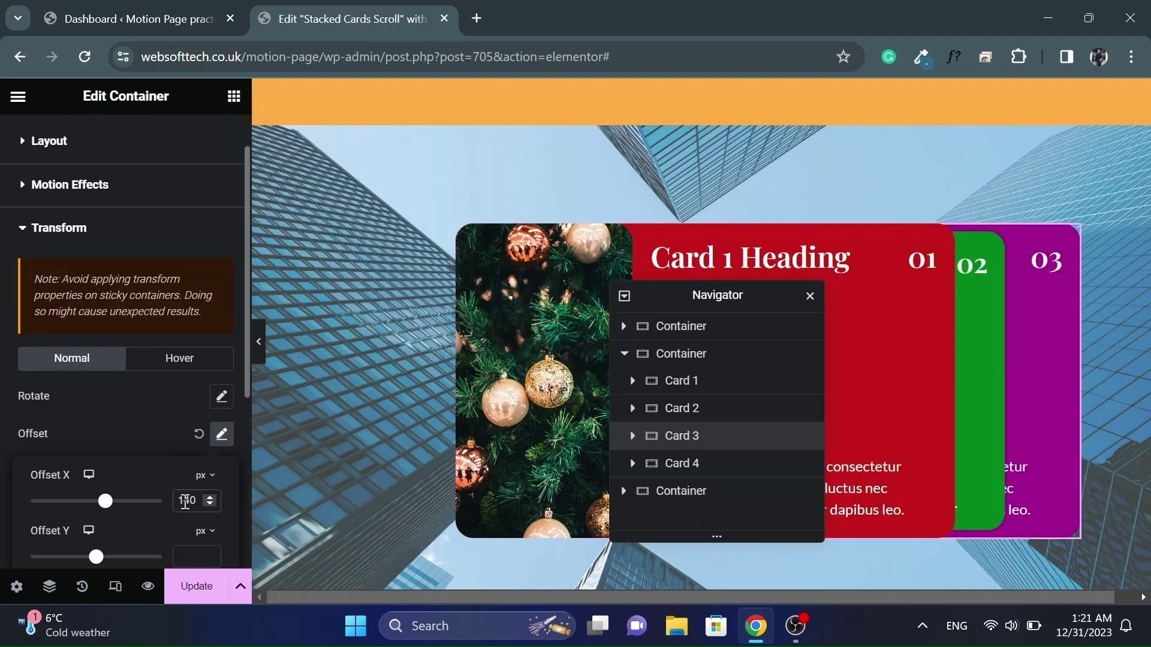
click(222, 434)
Set Card 3's scale to 0.9 and check the cards in a full-width preview
click(222, 471)
scroll(180, 473, down, 1)
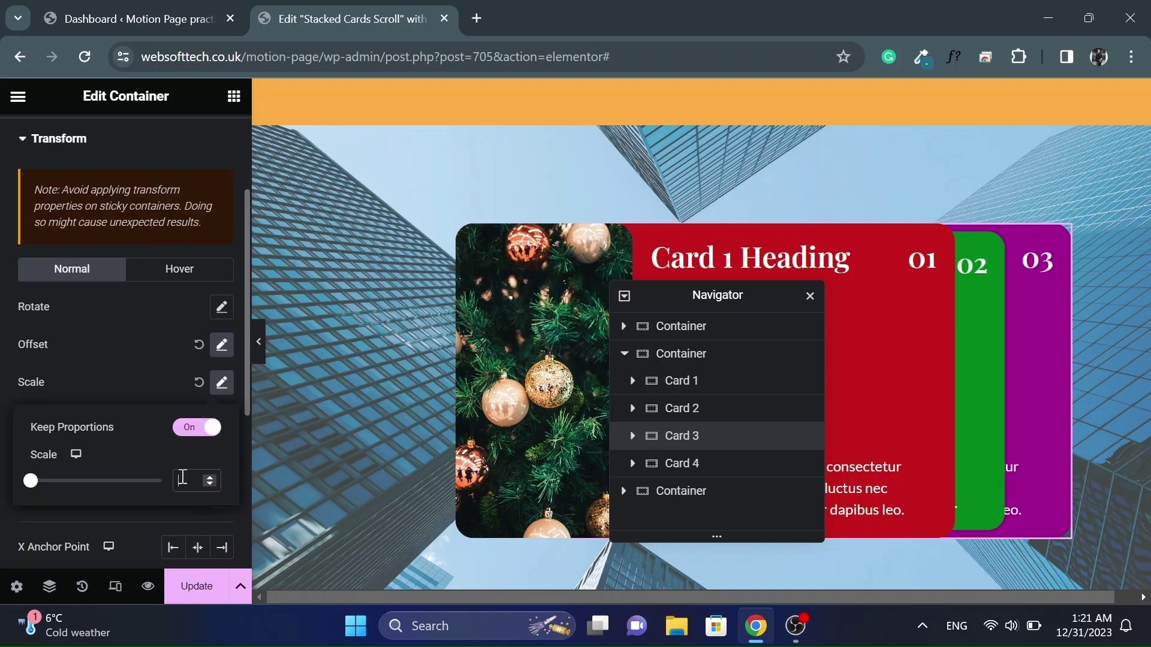
click(182, 477)
text(0.9)
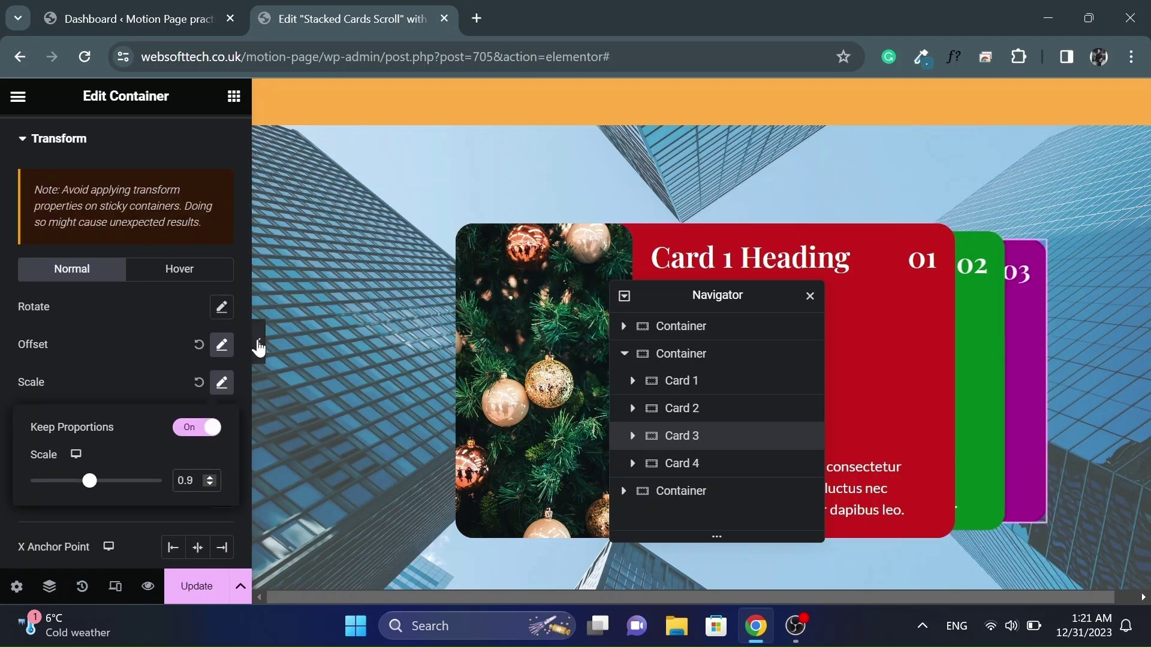
click(259, 342)
click(6, 342)
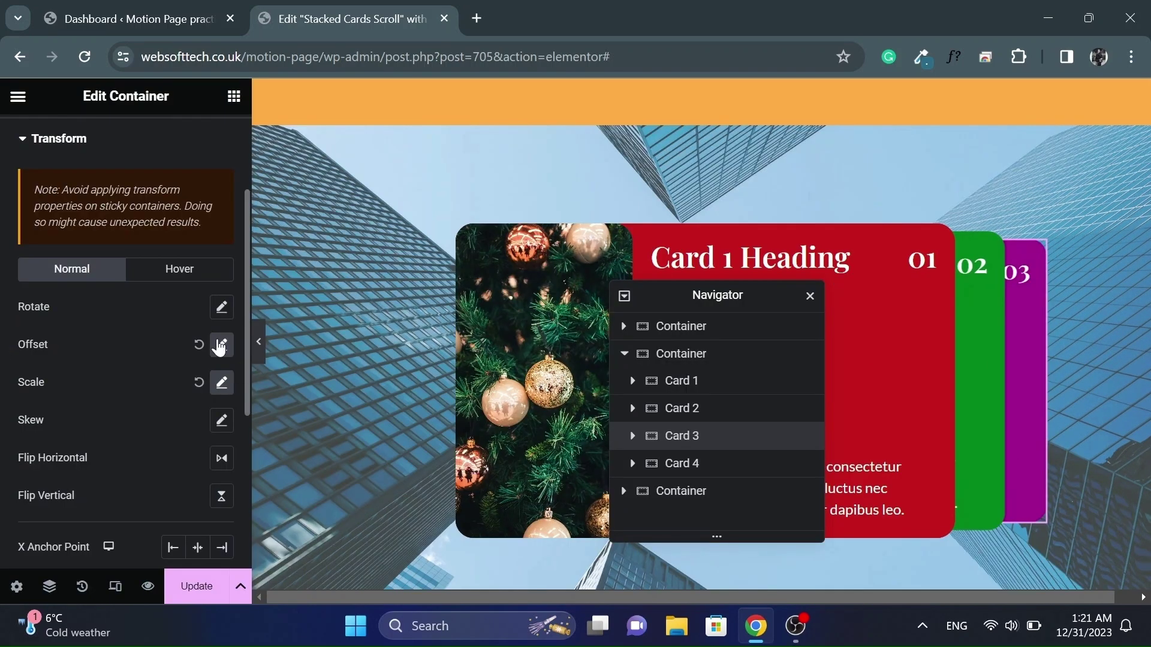
click(221, 345)
click(259, 341)
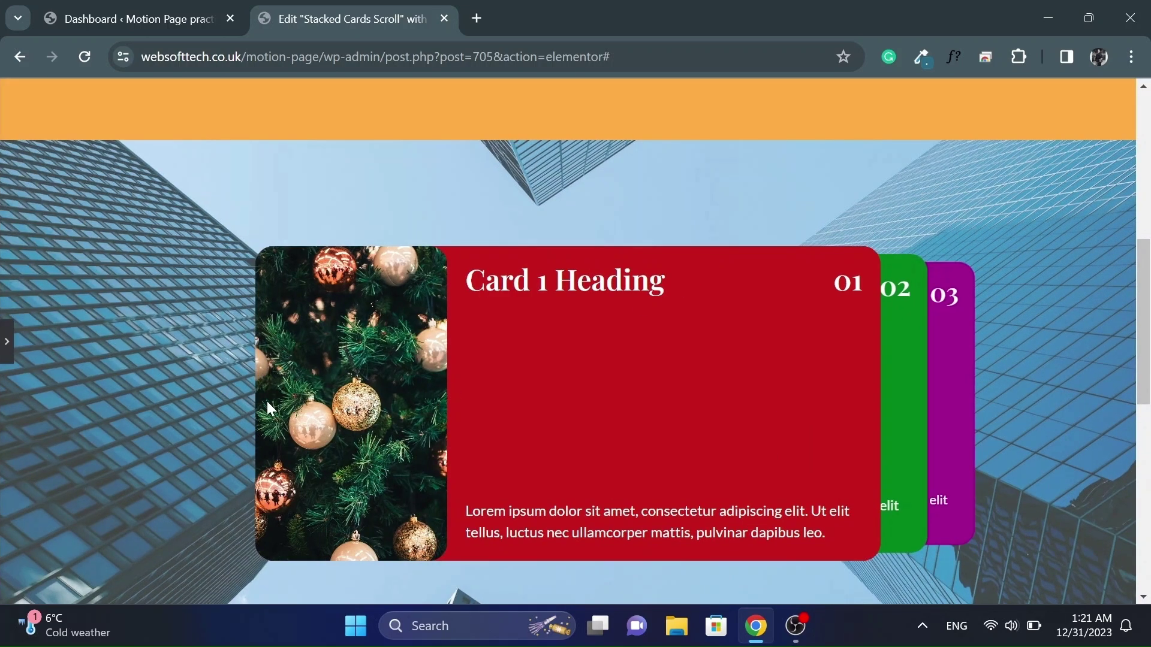
click(6, 341)
scroll(92, 429, down, 5)
Set Card 4's Transform horizontal offset to 210 px
click(120, 473)
scroll(139, 443, down, 1)
click(221, 420)
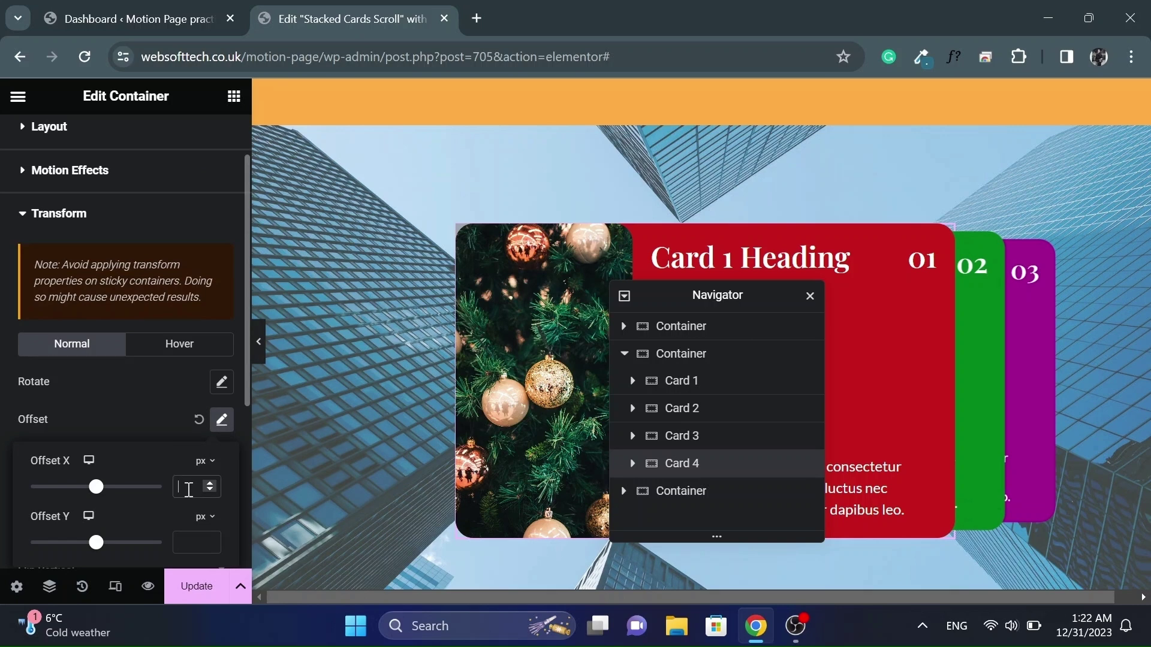
text(210)
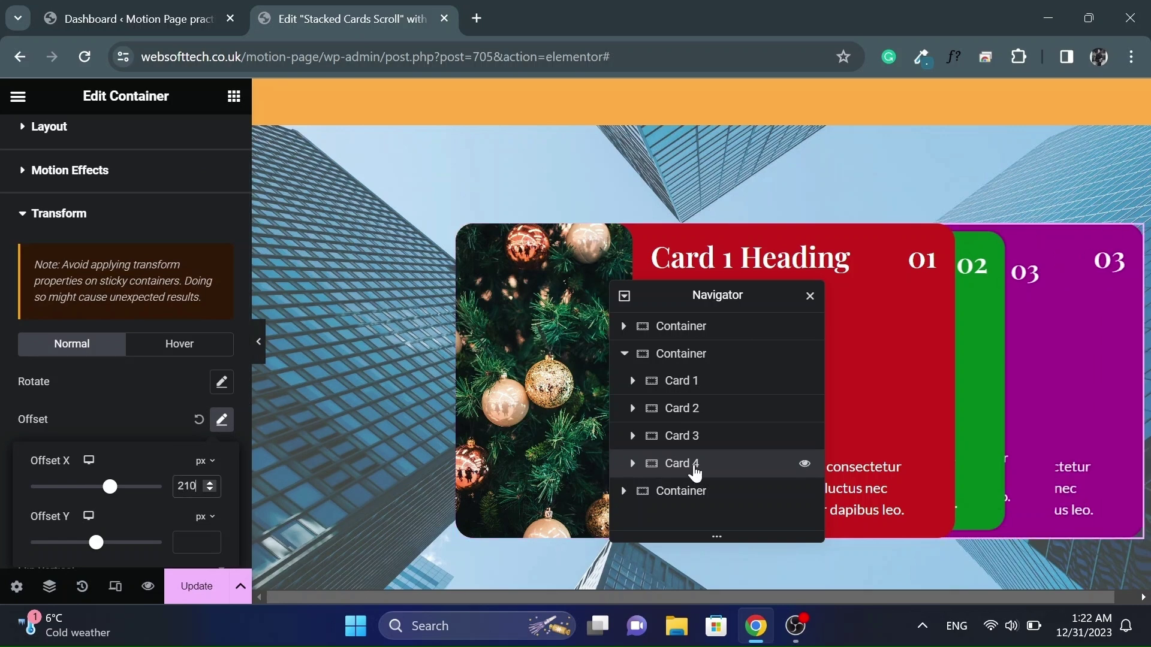
click(754, 461)
Change Card 4's number heading to 04
click(656, 491)
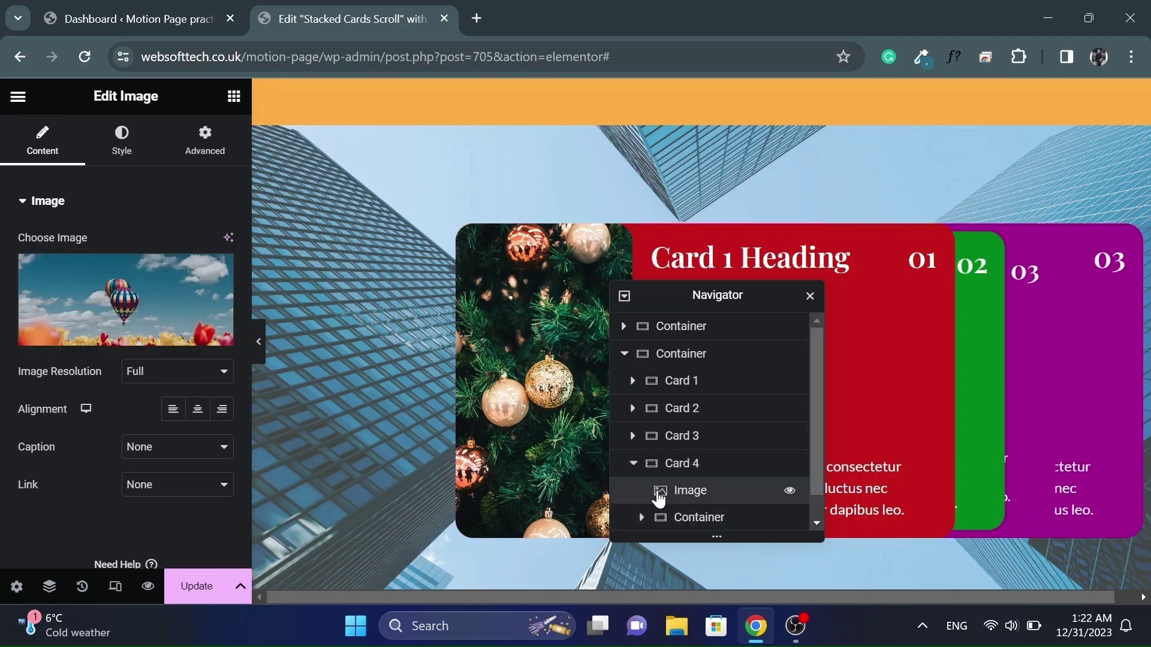
click(642, 515)
scroll(671, 506, down, 2)
click(651, 485)
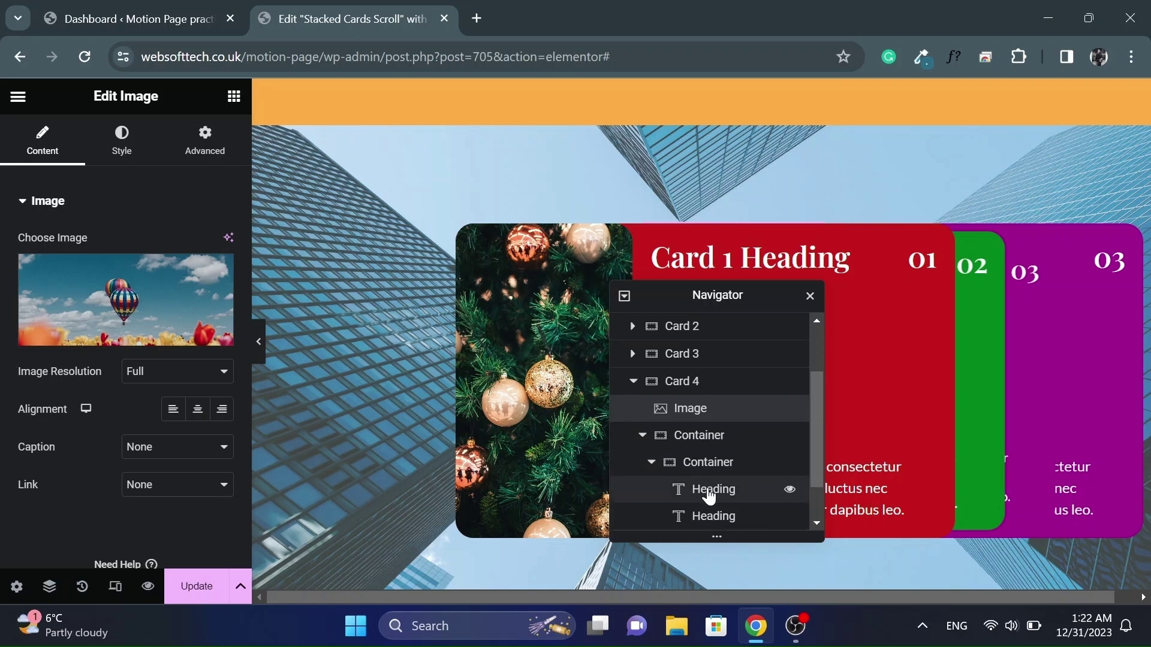
click(707, 490)
click(708, 486)
click(104, 274)
key(BackSpace)
text(4)
Give the Card 4 container a teal background colour
click(684, 357)
click(119, 141)
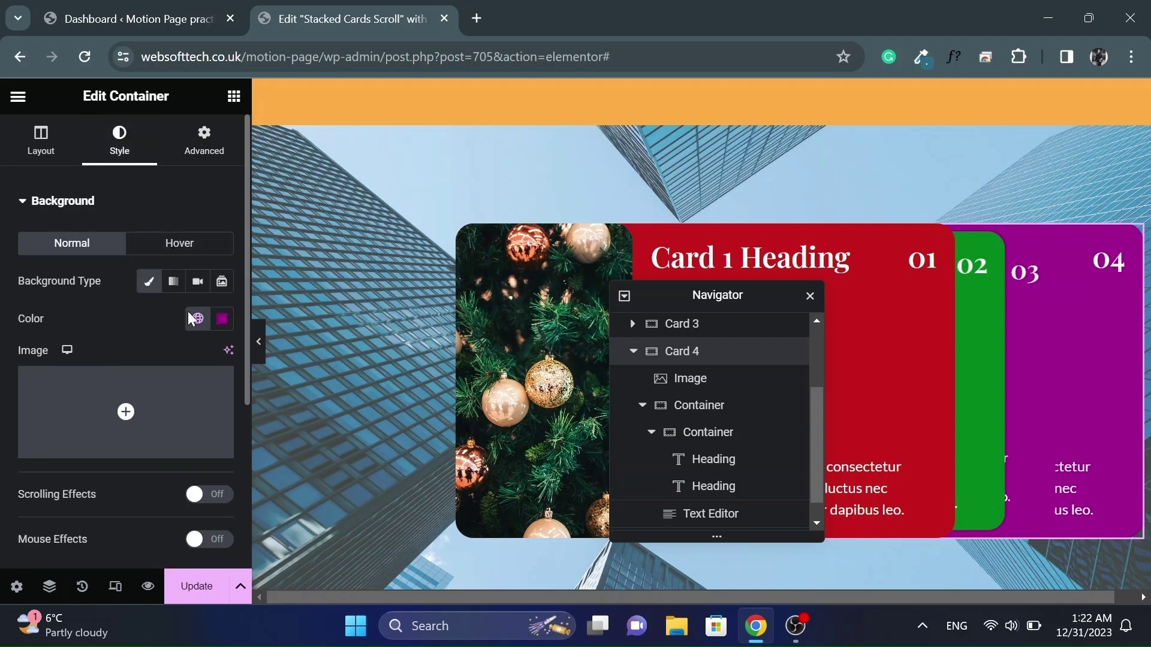
click(198, 318)
scroll(72, 576, down, 1)
click(72, 590)
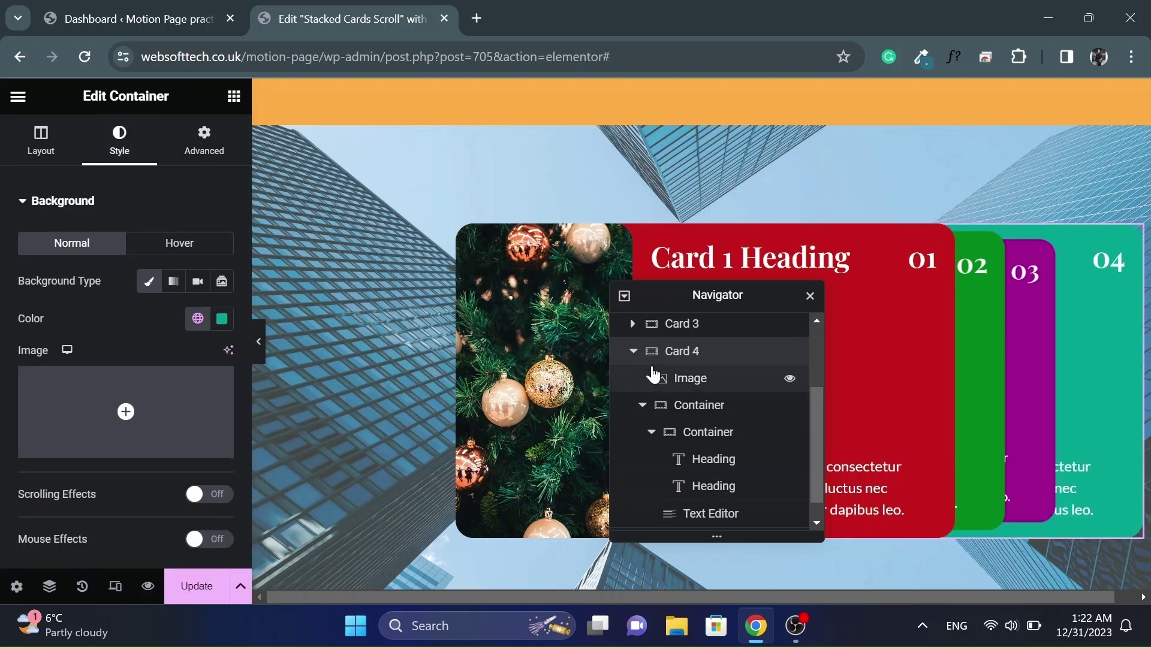
Scale Card 4 down in Transform and preview the stacked cards full width
click(206, 144)
scroll(88, 366, down, 2)
scroll(102, 419, down, 7)
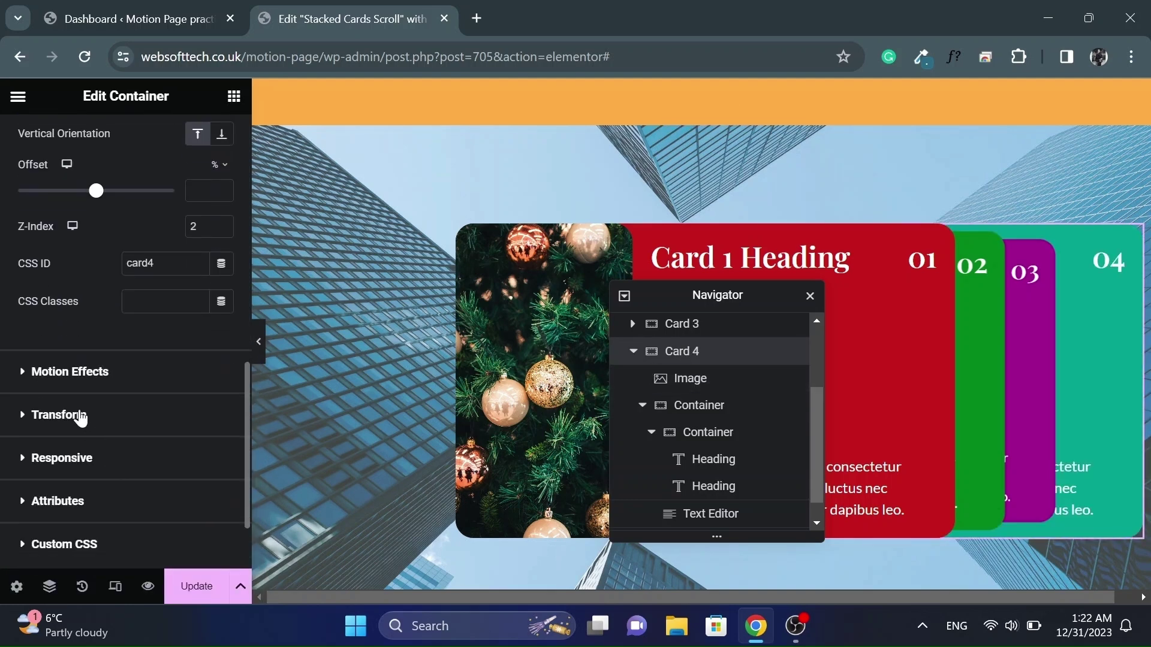
click(80, 413)
click(219, 488)
scroll(223, 502, down, 2)
scroll(223, 503, down, 3)
click(222, 255)
click(222, 292)
click(188, 385)
text(0.9)
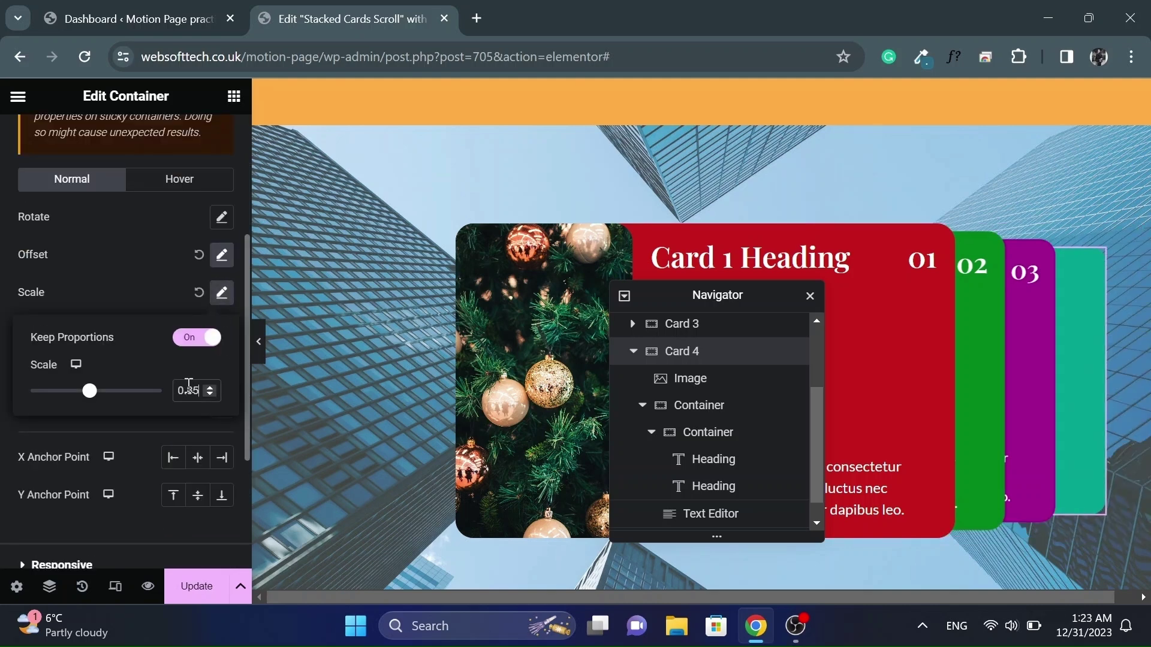
click(258, 342)
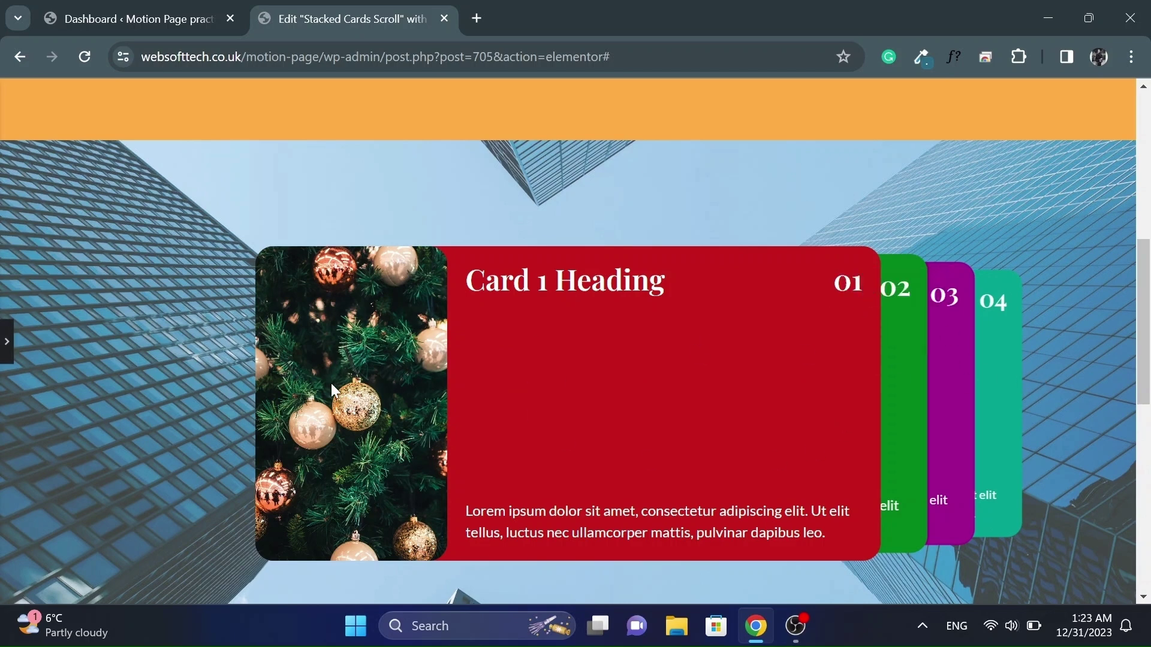
Restore the editor panel and click Update to save the page
click(5, 346)
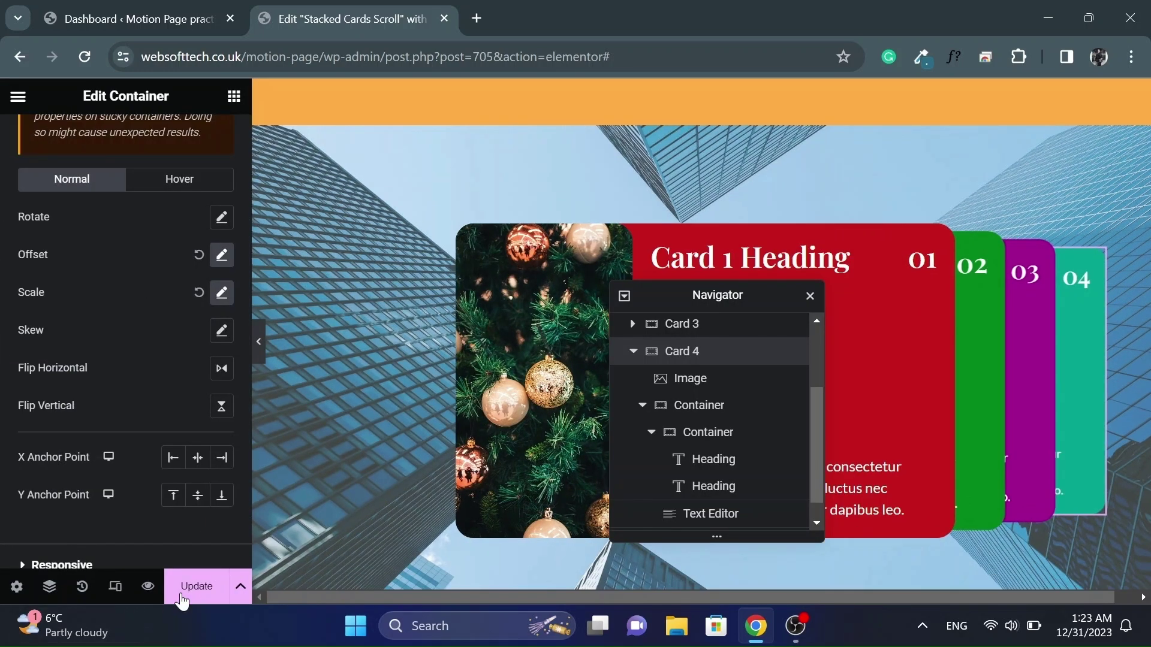
click(182, 600)
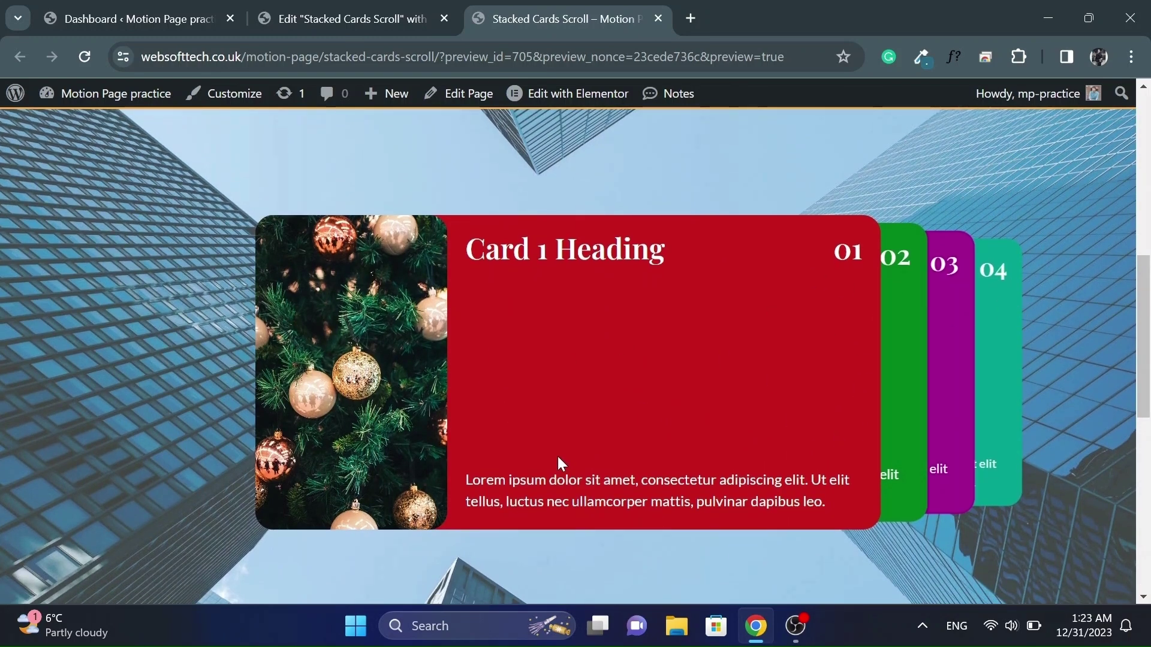
From the WordPress dashboard, open Motion.page in a new background tab
click(89, 7)
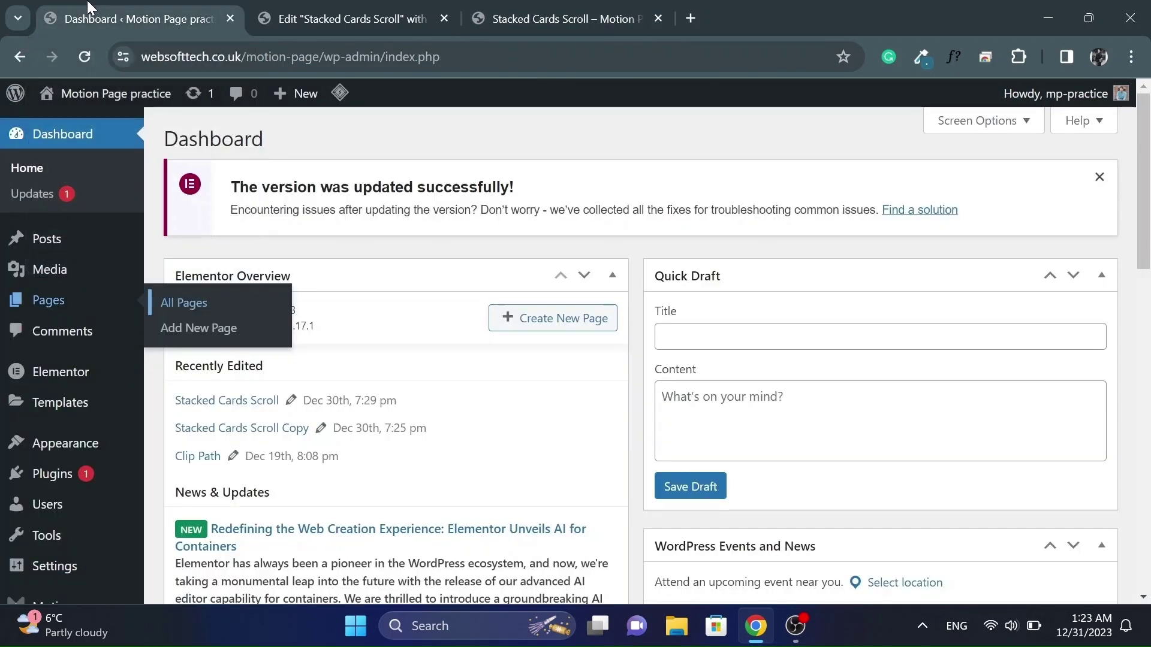
scroll(41, 504, down, 5)
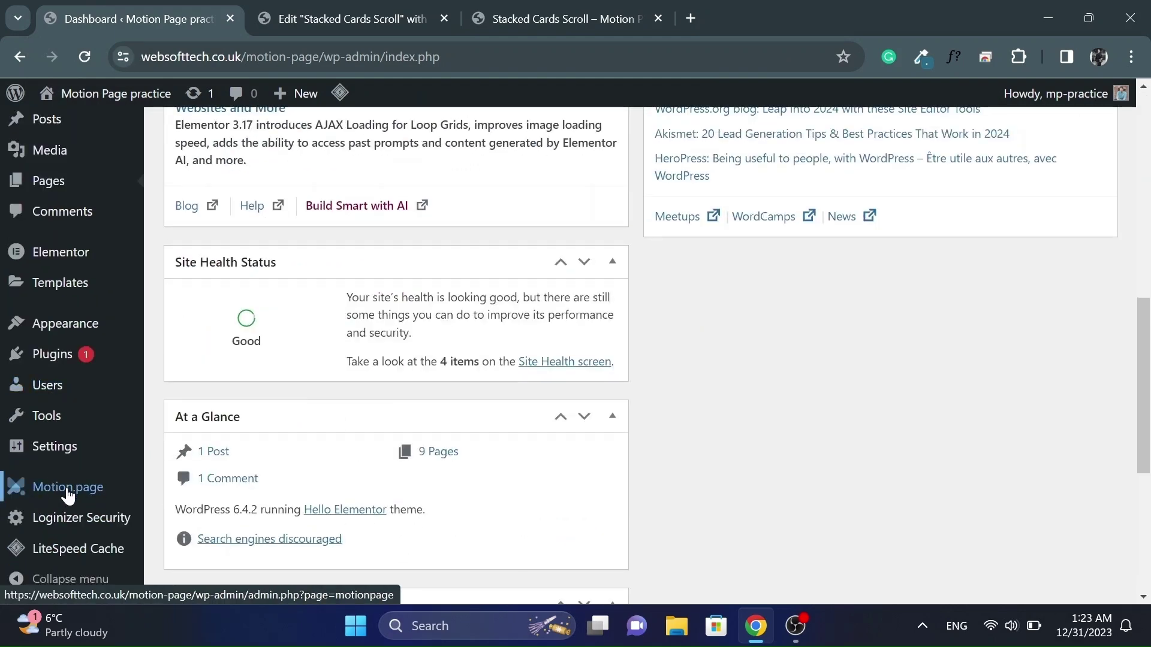
middle_click(67, 488)
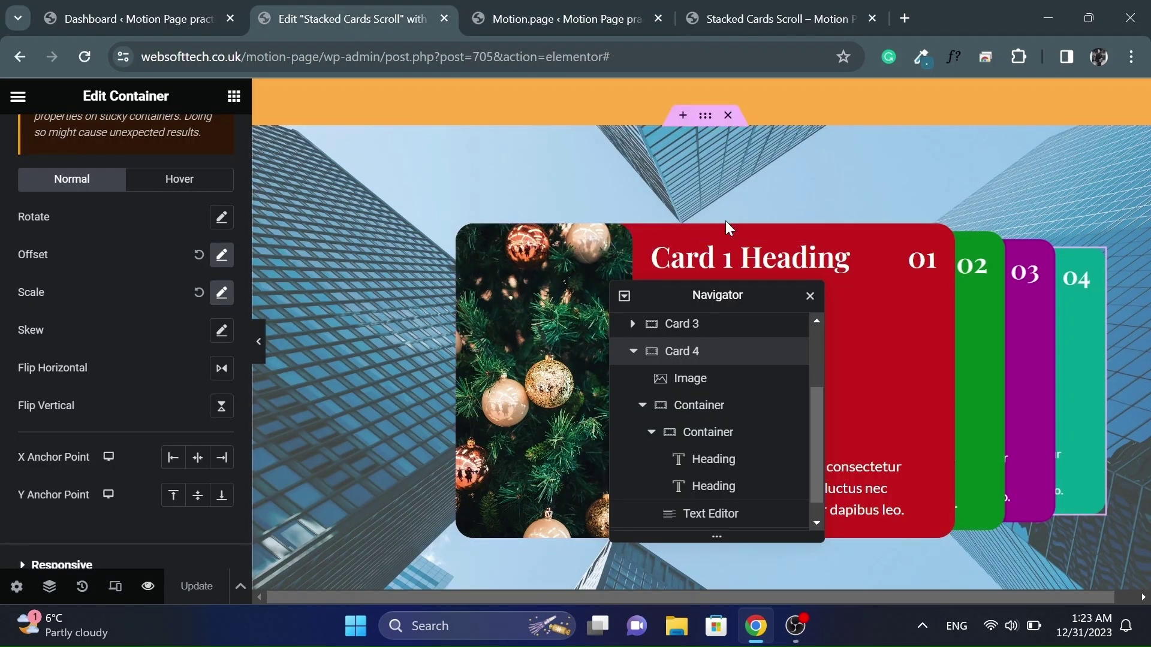
Set the stacked-cards section's CSS ID to pin-container and update the page
scroll(724, 221, up, 1)
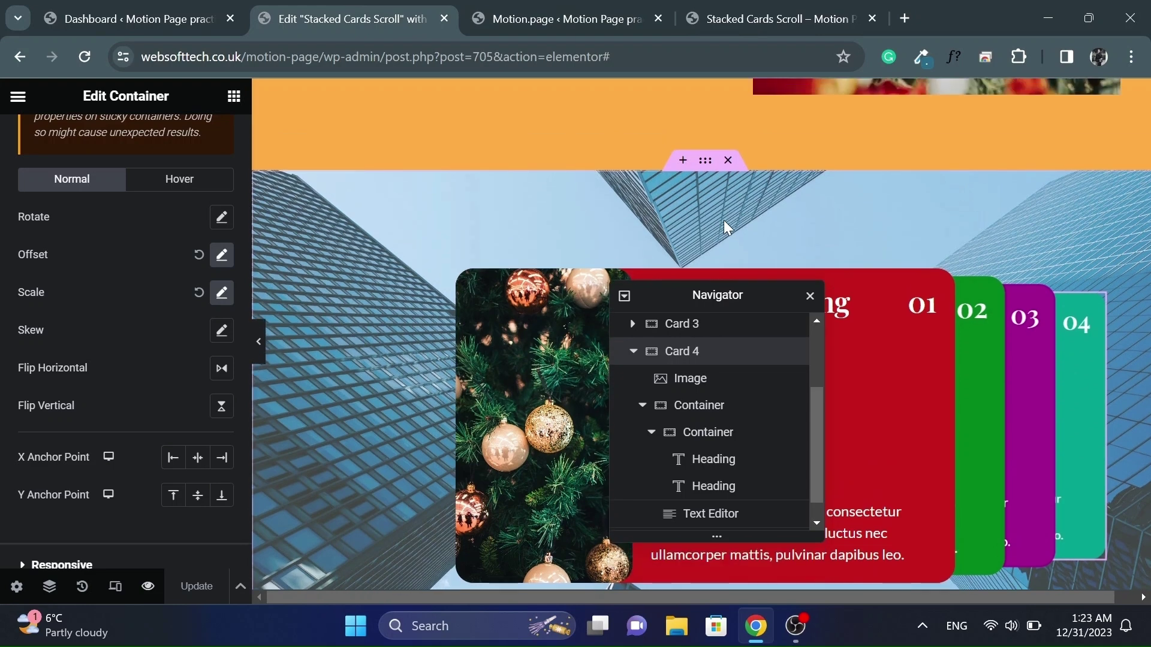
click(809, 296)
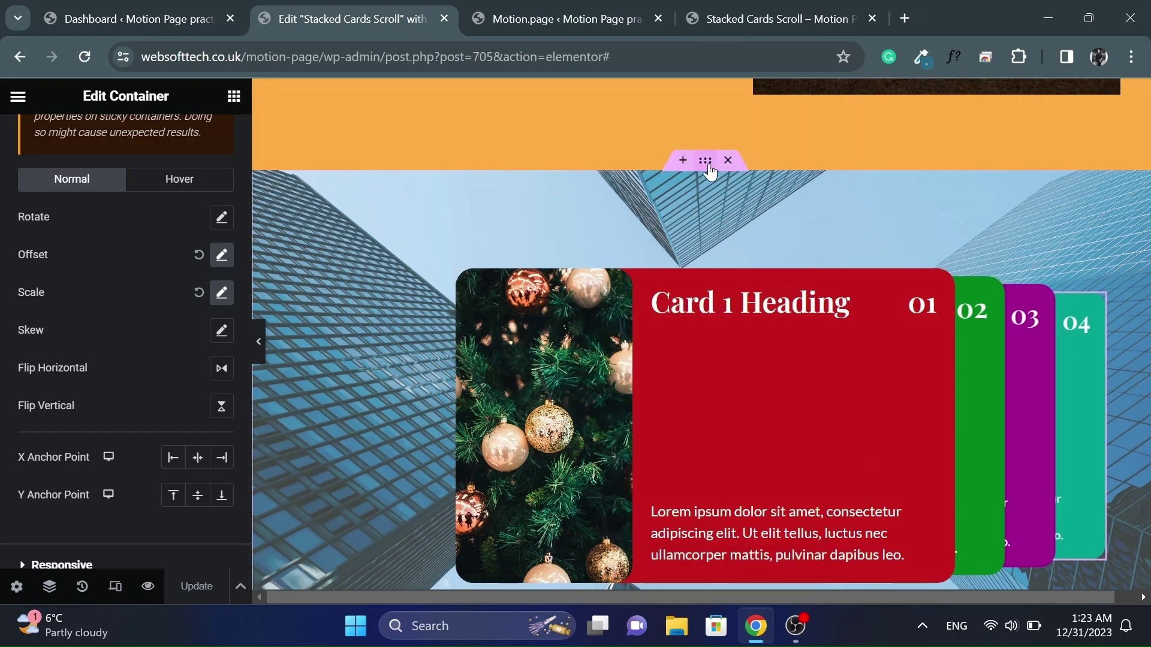
click(708, 168)
click(197, 143)
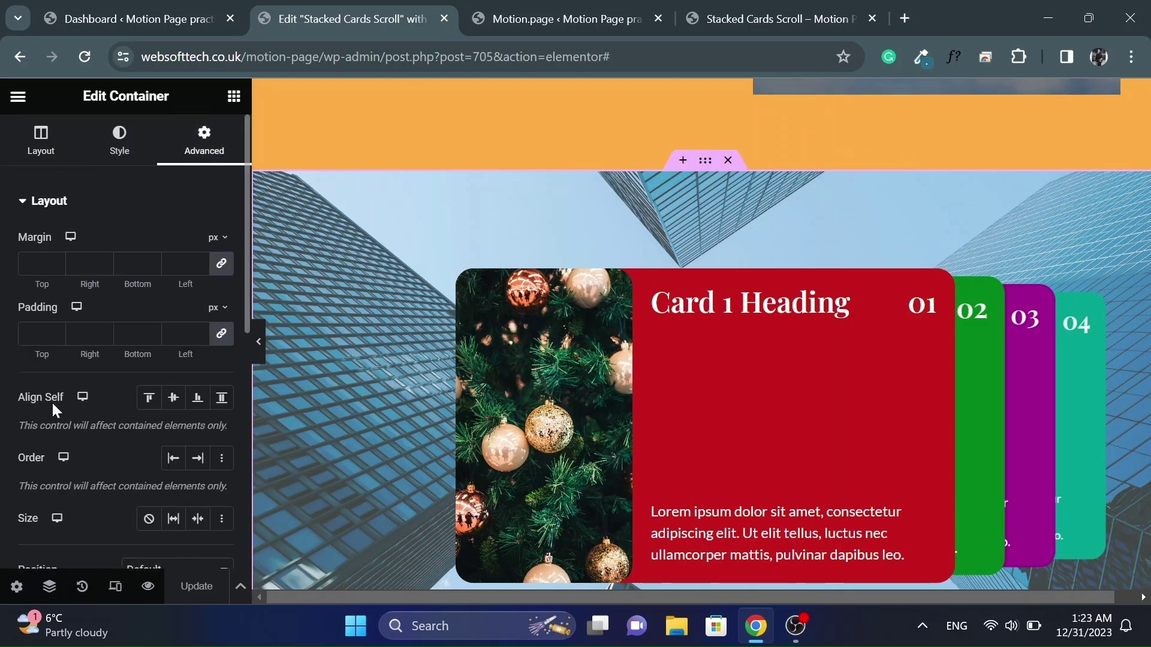
scroll(51, 401, down, 3)
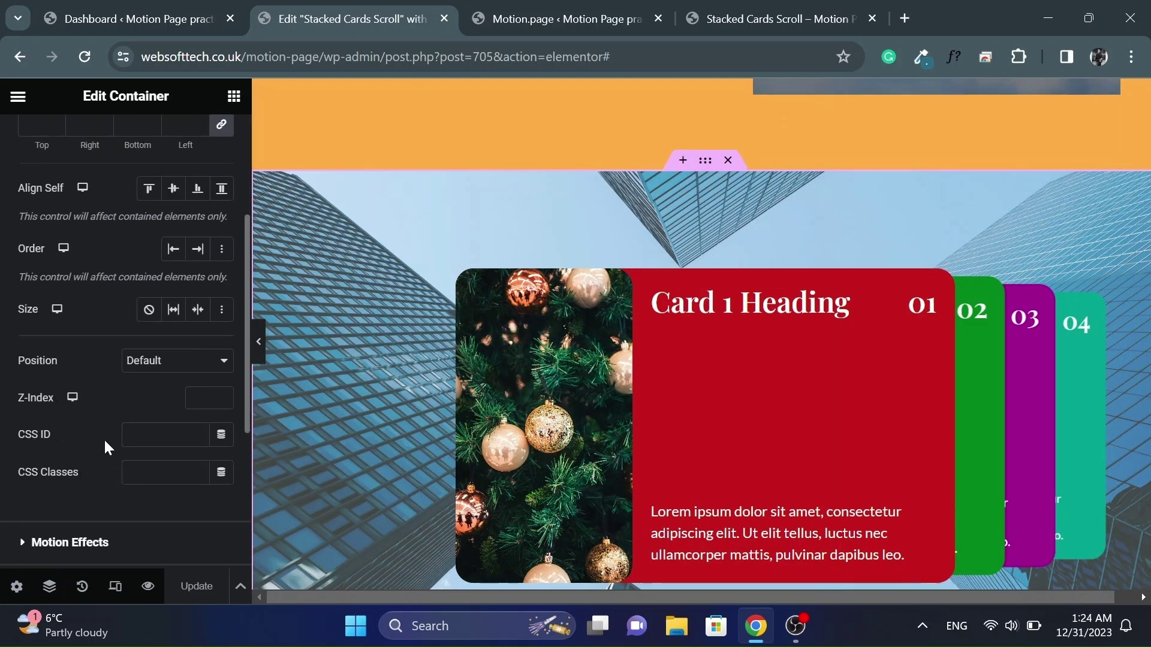
click(134, 435)
text(pin-co)
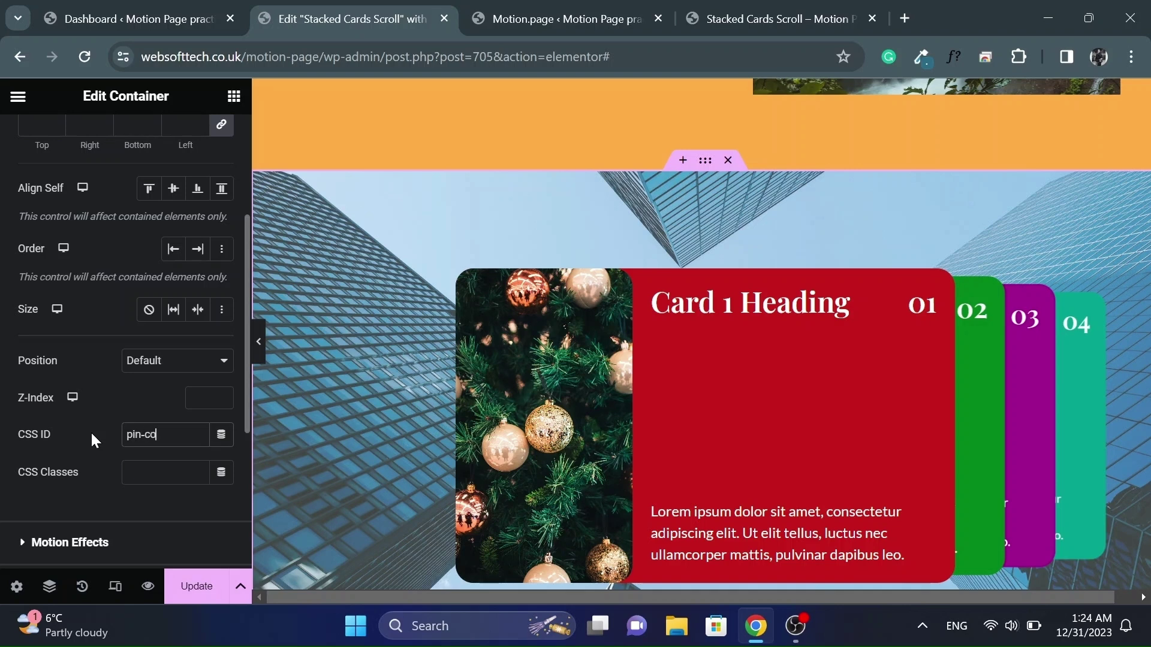
text(ntainer)
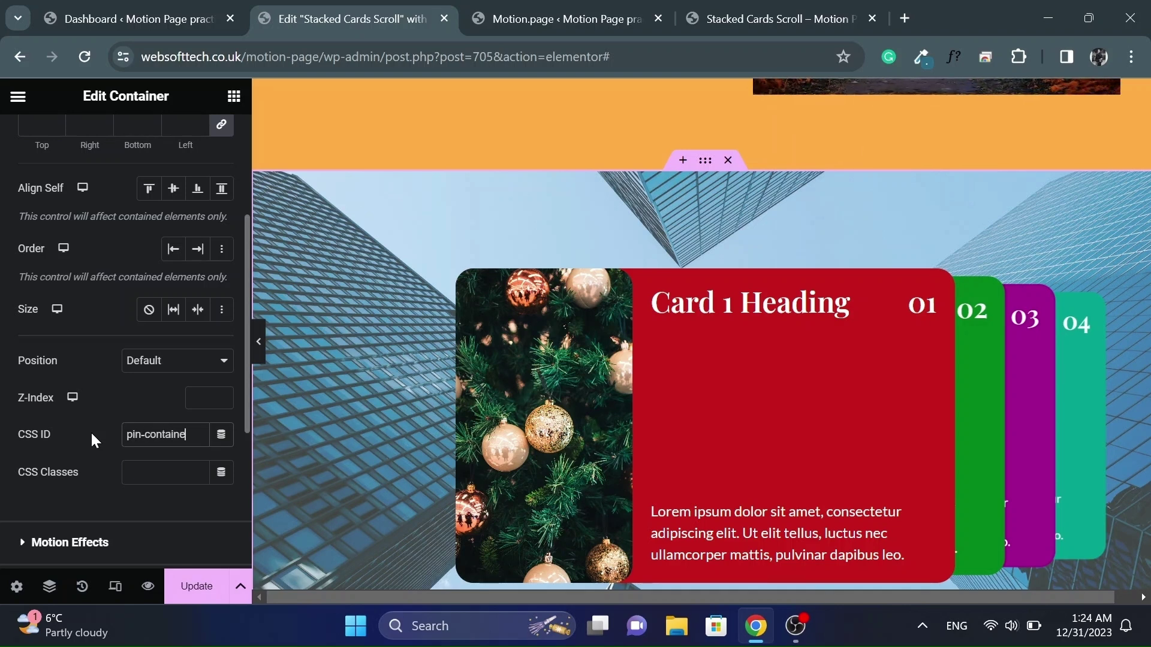
click(195, 597)
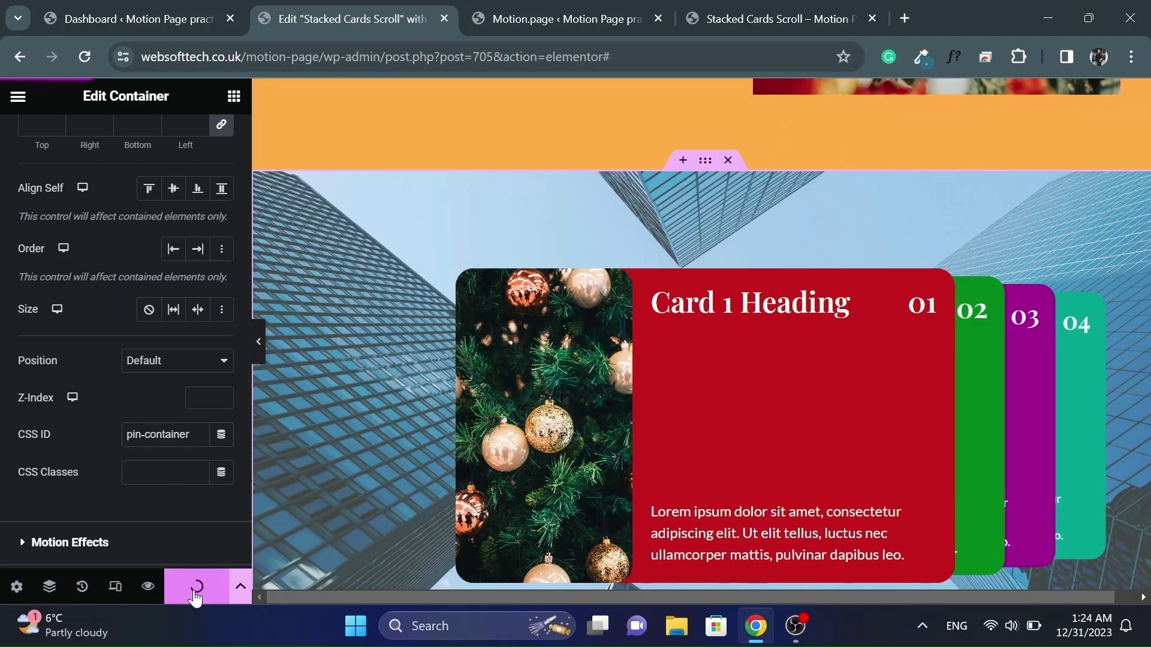
Create a new Motion.page timeline, rename it, and target the Stacked Cards Scroll page
click(513, 7)
click(389, 296)
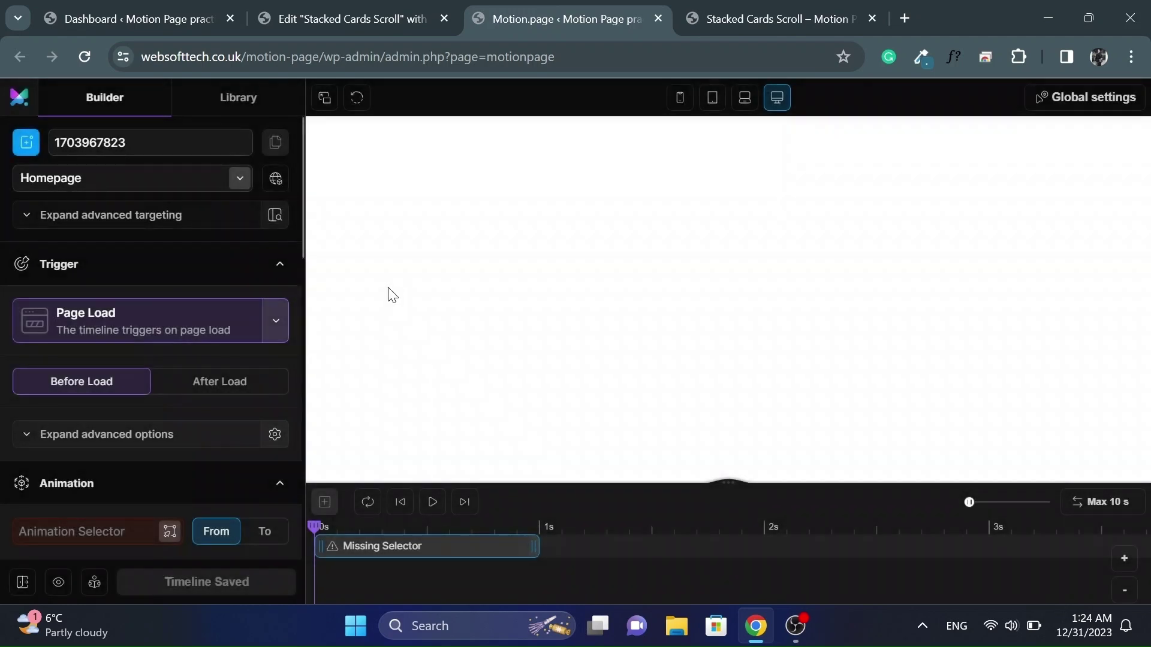
double_click(85, 147)
text(Stacked Cards Scroll)
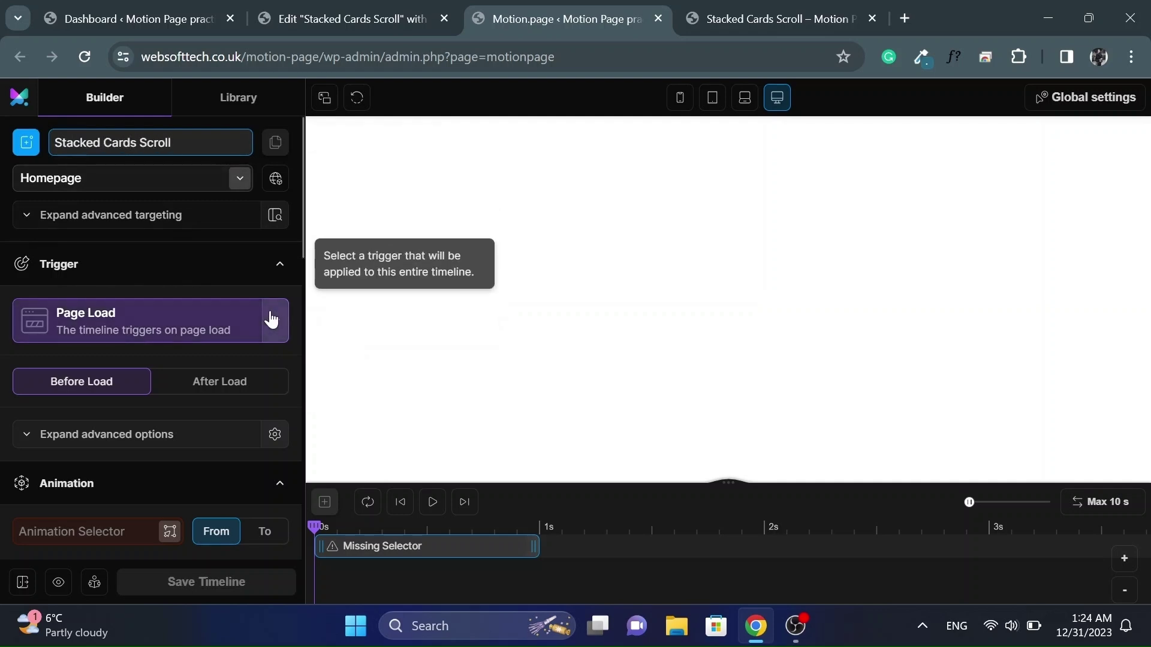
click(239, 178)
scroll(120, 372, down, 3)
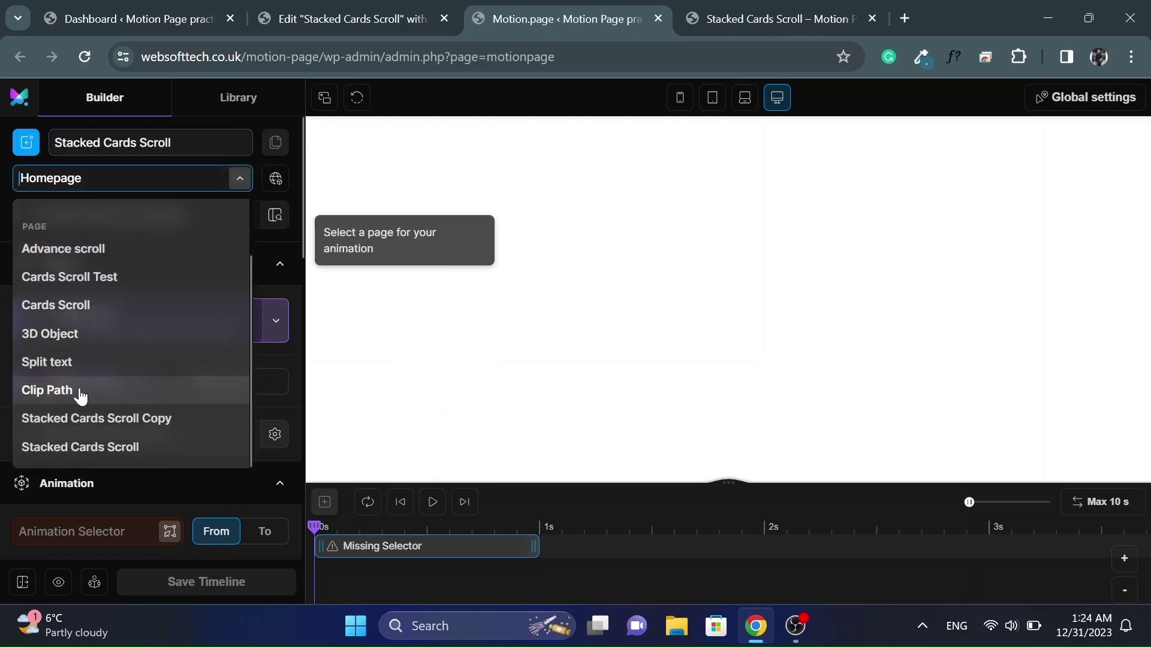
click(73, 447)
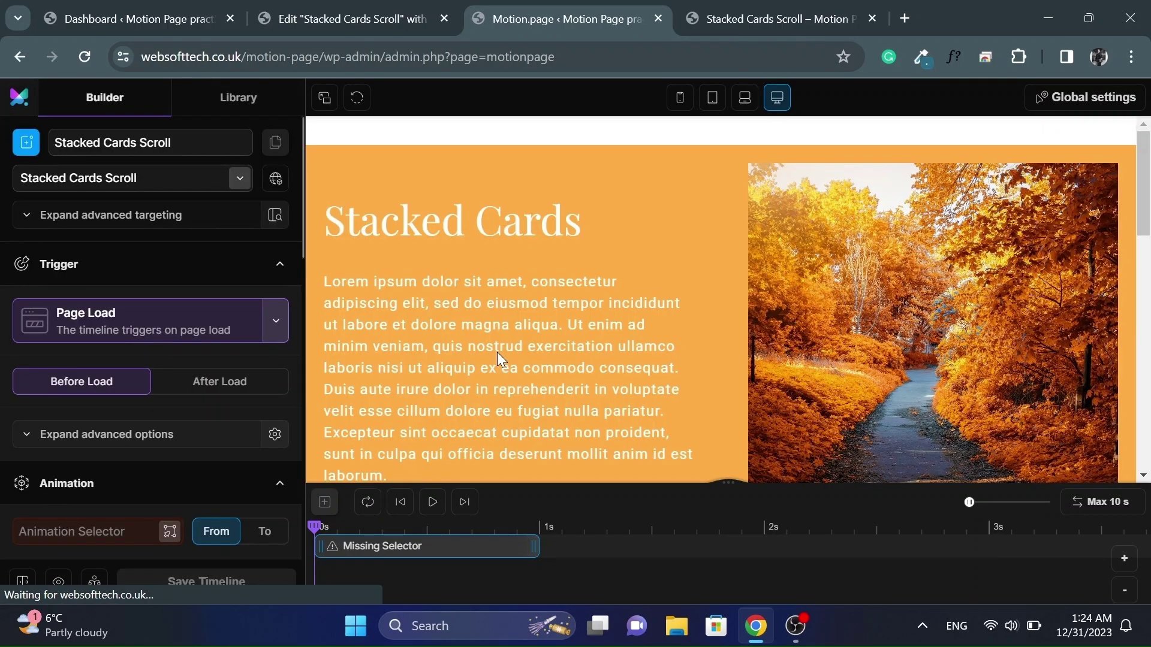
scroll(498, 351, down, 5)
scroll(498, 351, up, 3)
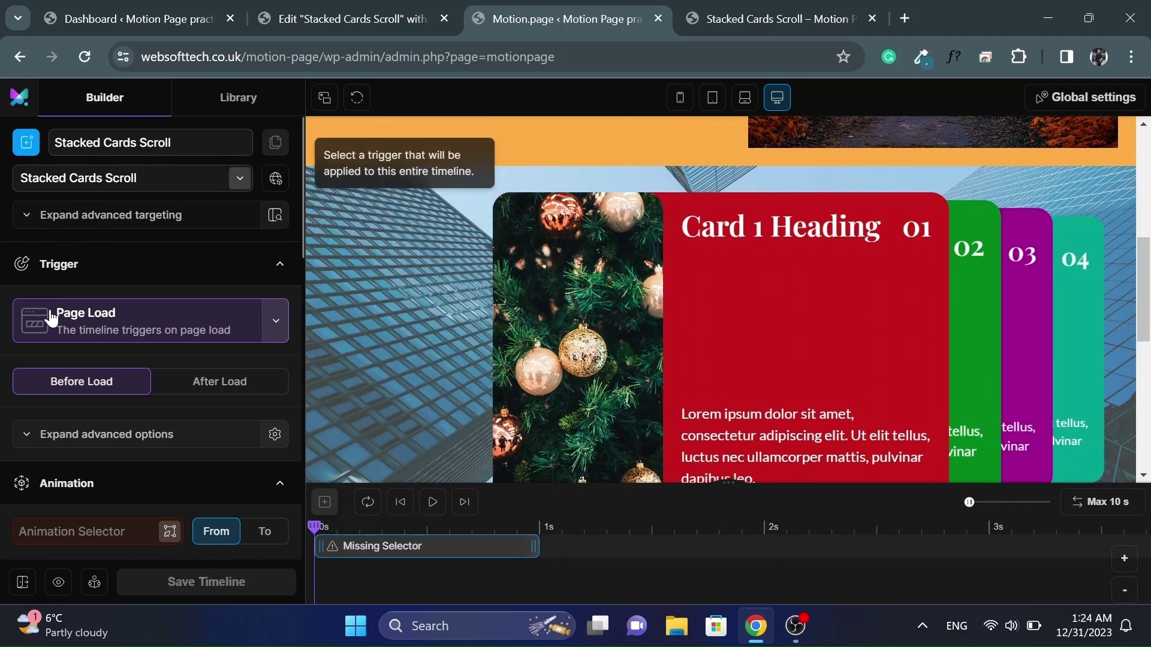
Use a ScrollTrigger locked to the scrollbar with pinning on, and copy pin-container from Elementor
click(275, 321)
click(88, 391)
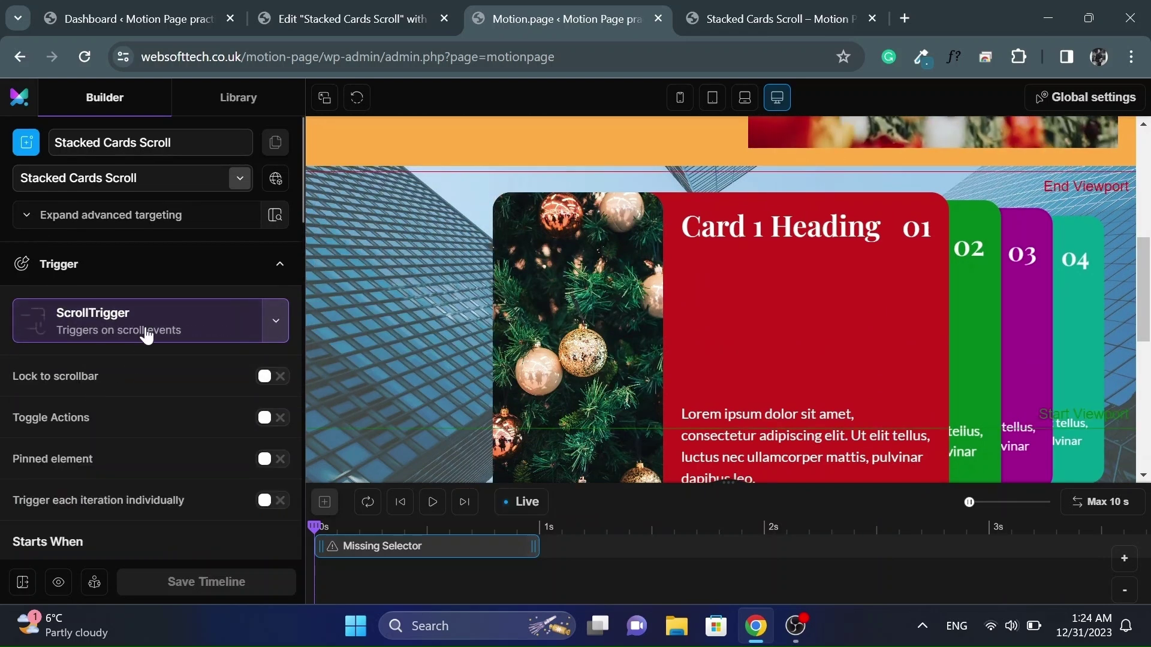
scroll(149, 332, down, 3)
click(272, 226)
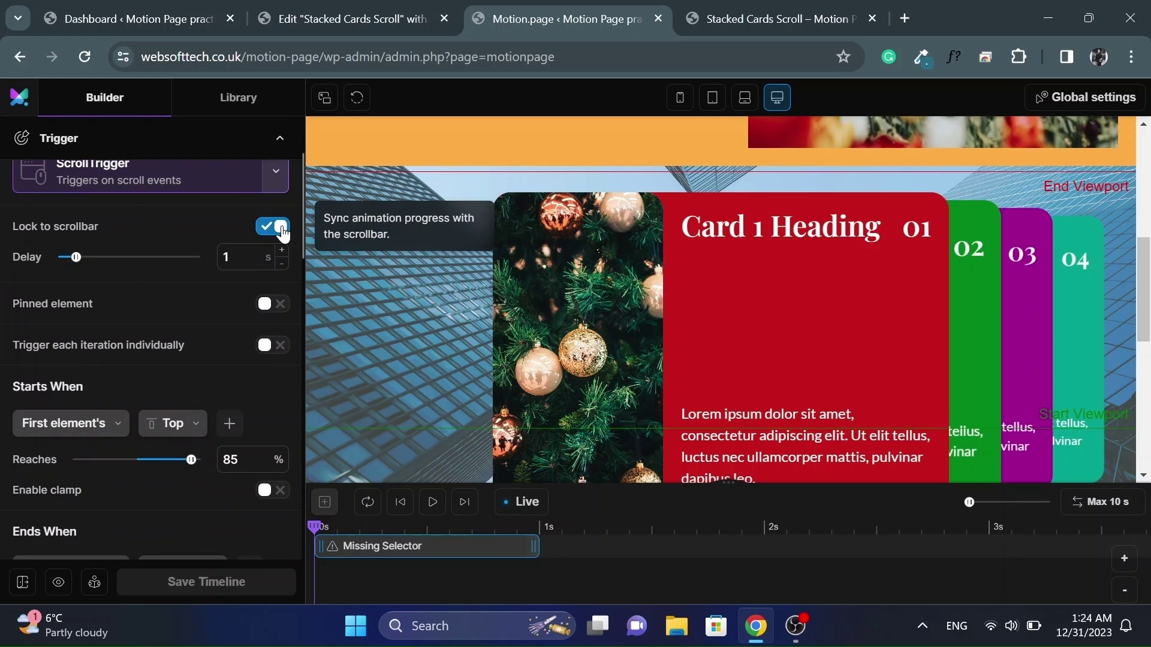
click(273, 304)
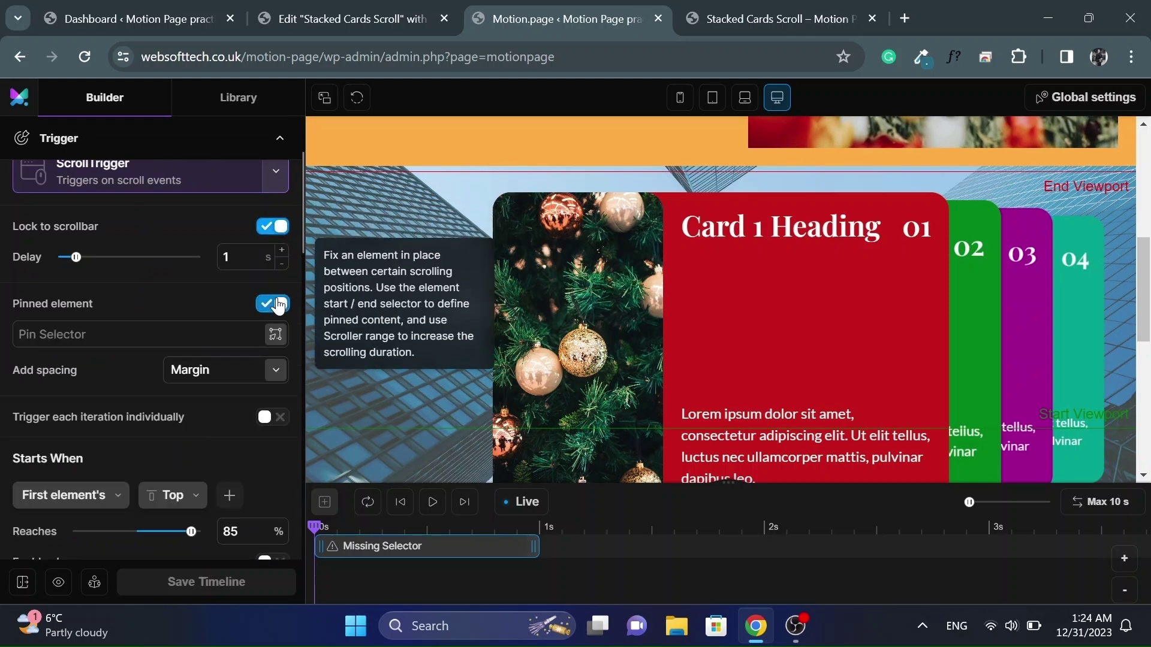
click(333, 15)
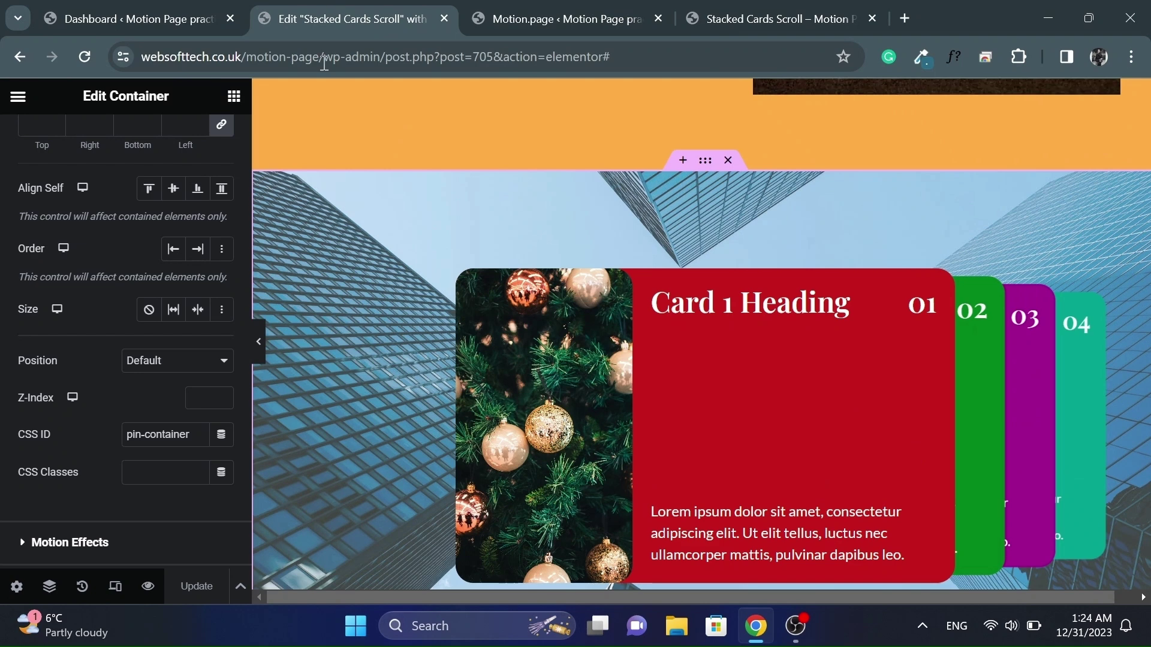
triple_click(134, 439)
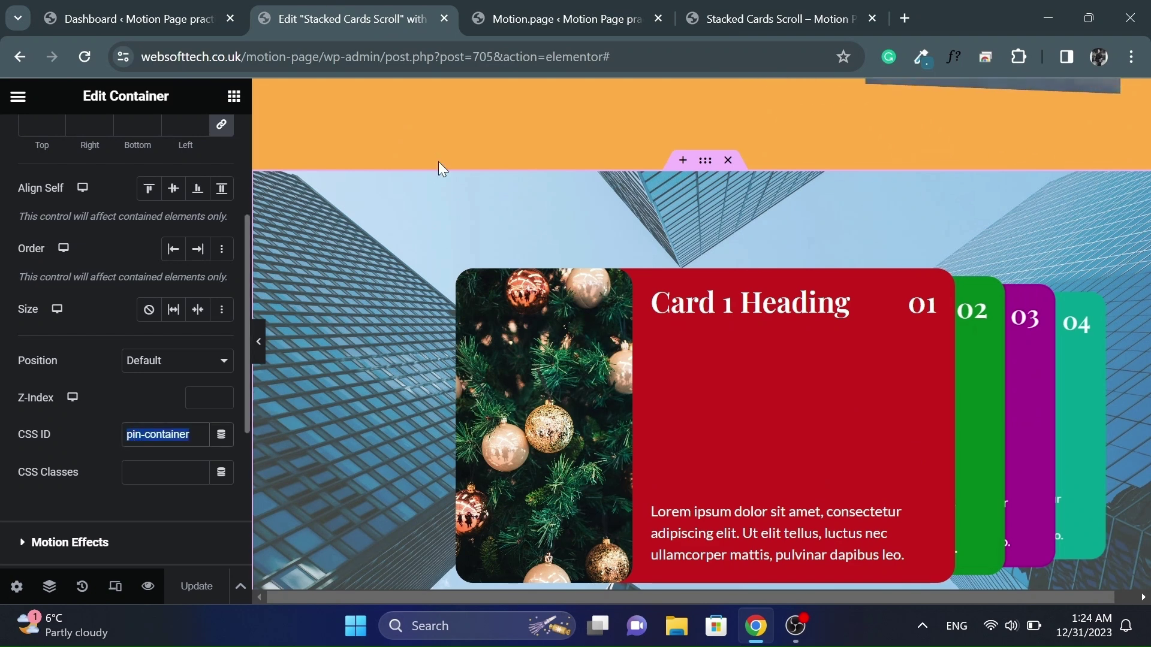
Pin #pin-container, starting when its top reaches 0% and ending when its bottom reaches -150%
click(552, 8)
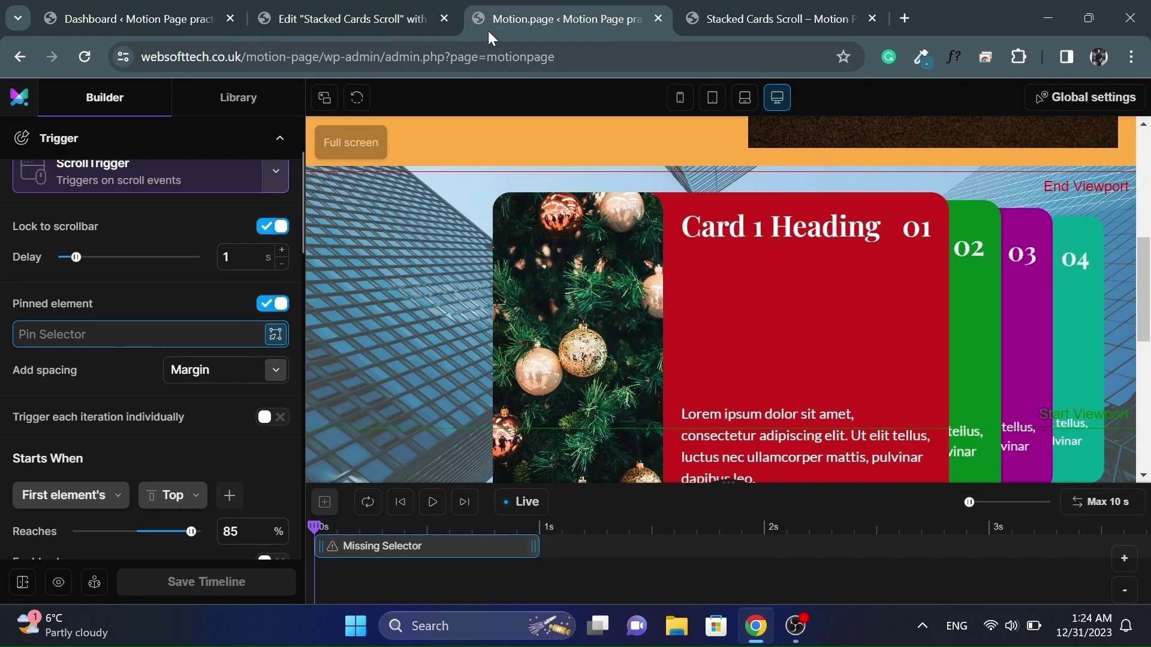
click(112, 333)
text(#)
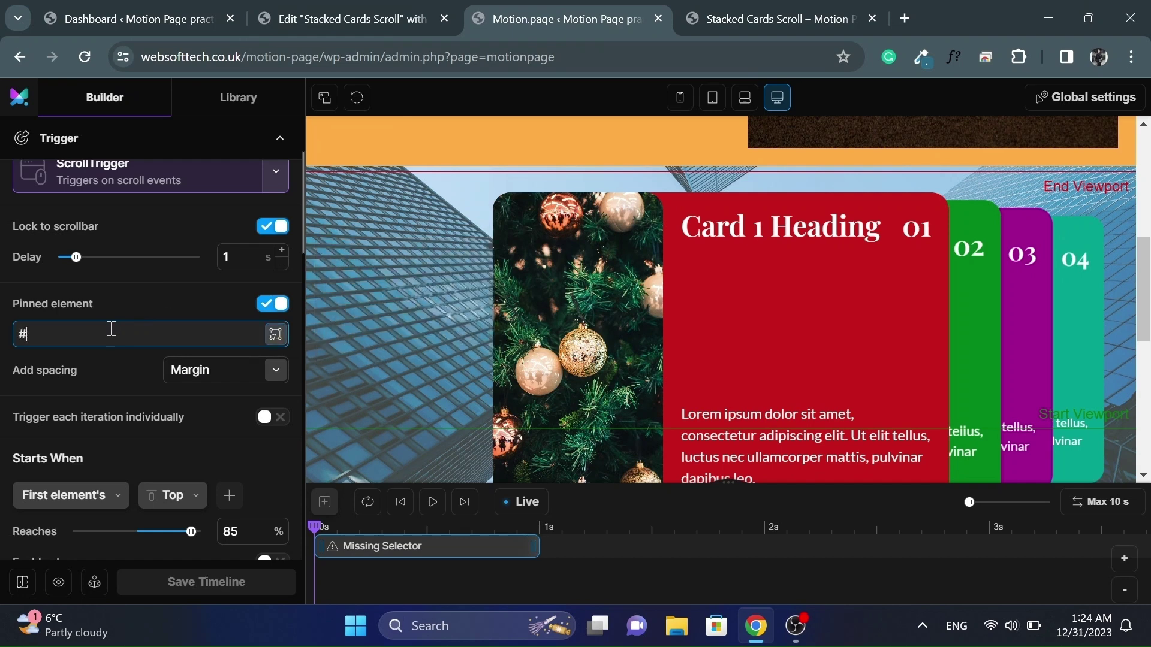
text(pin-container)
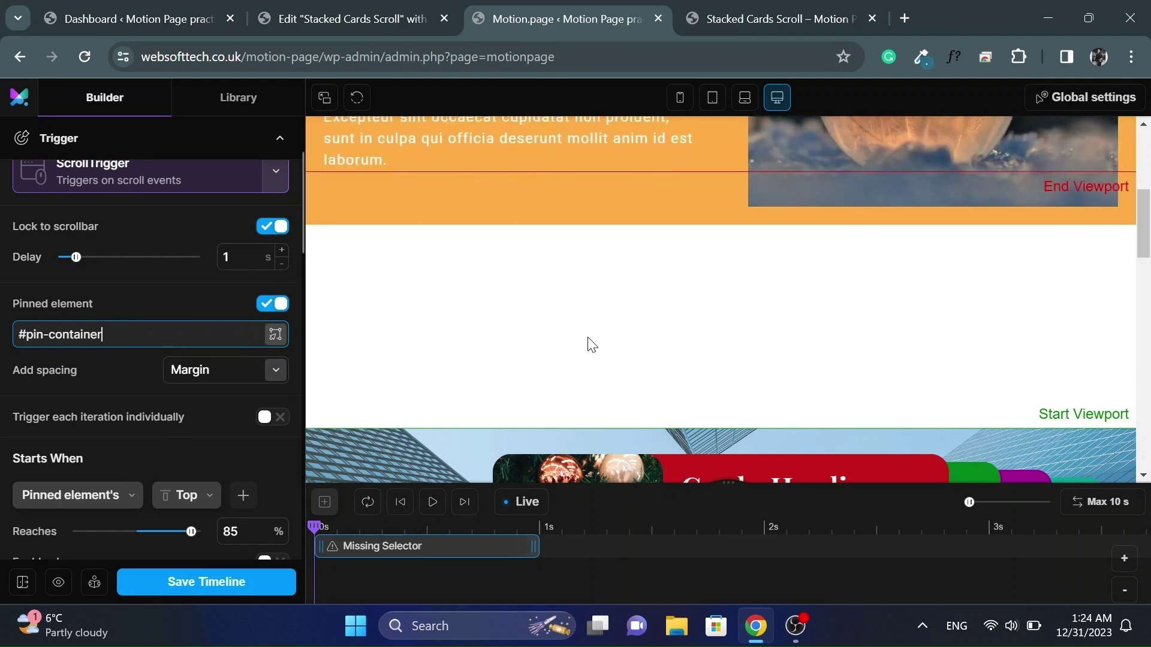
scroll(156, 431, down, 4)
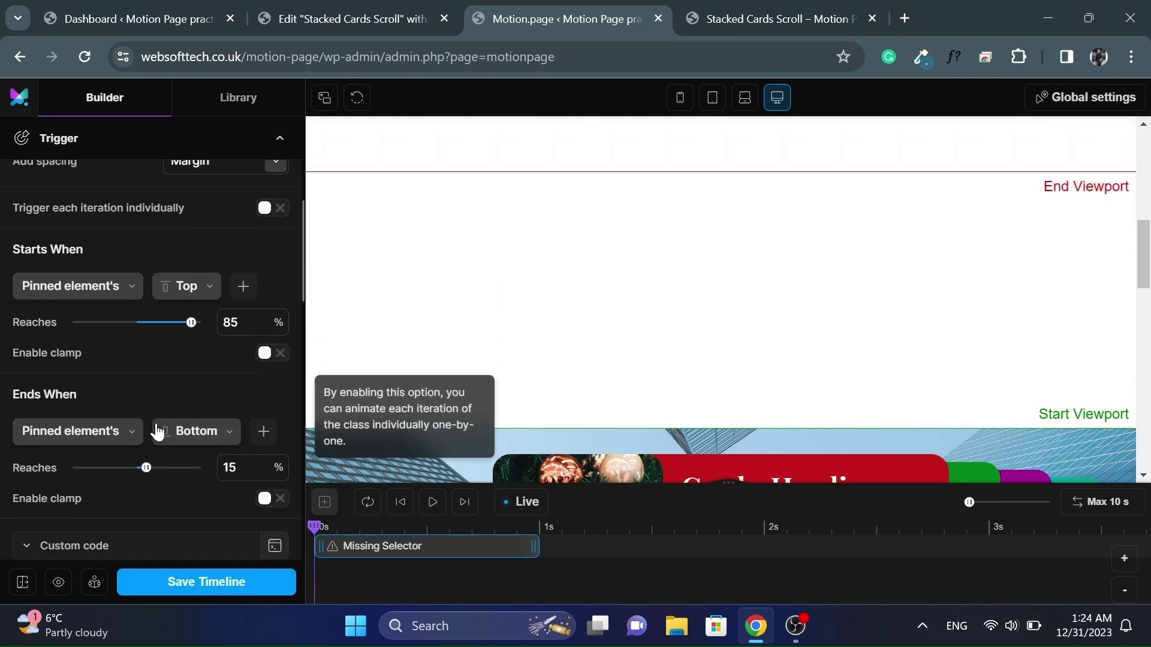
double_click(231, 323)
text(0)
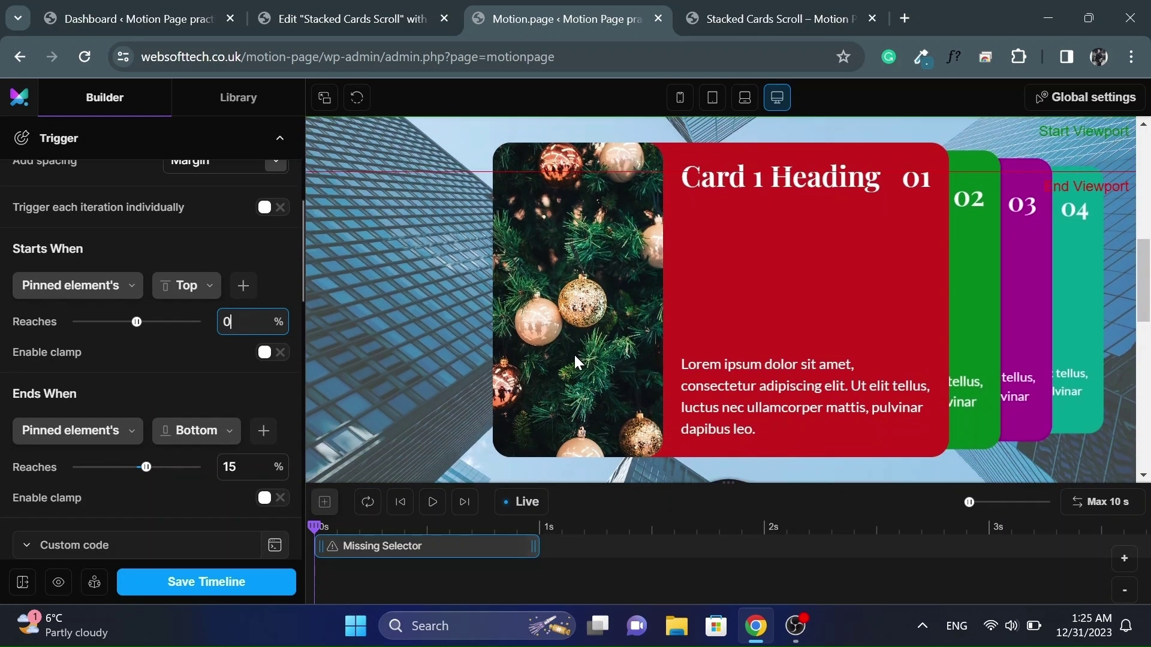
scroll(573, 353, down, 3)
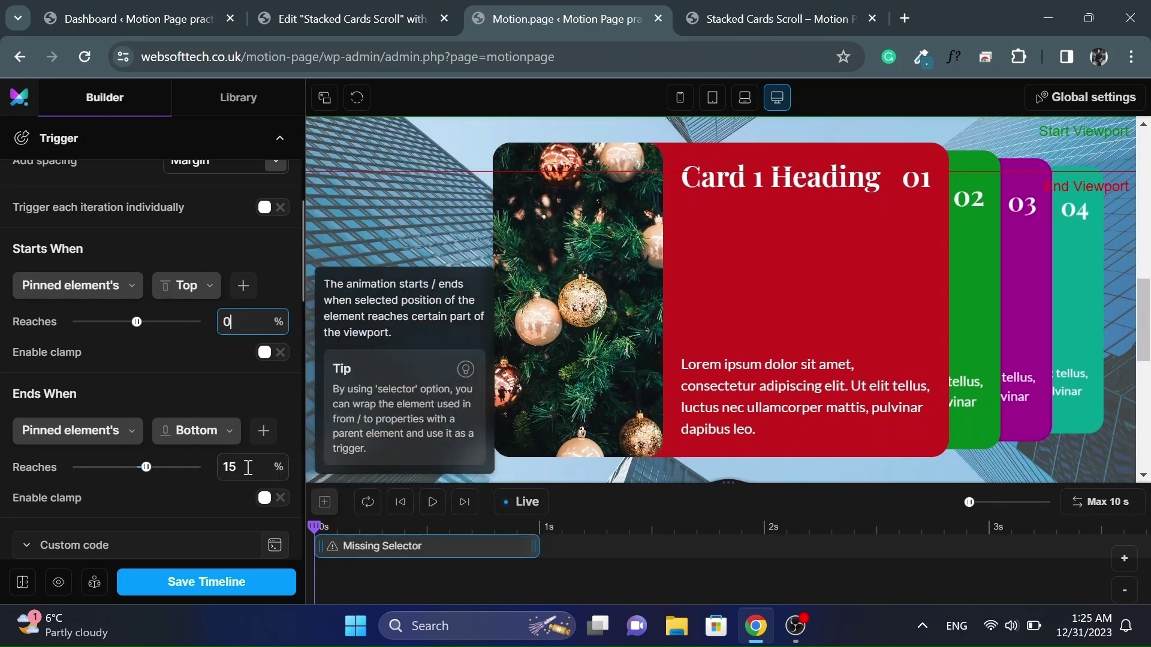
double_click(230, 467)
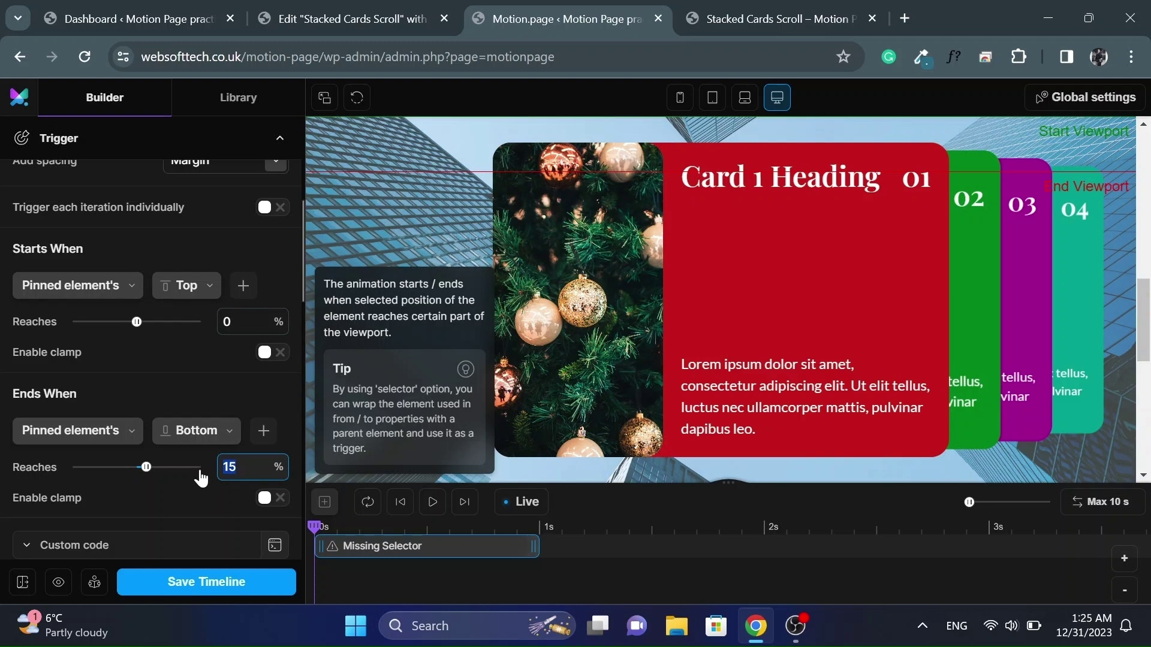
text(-150)
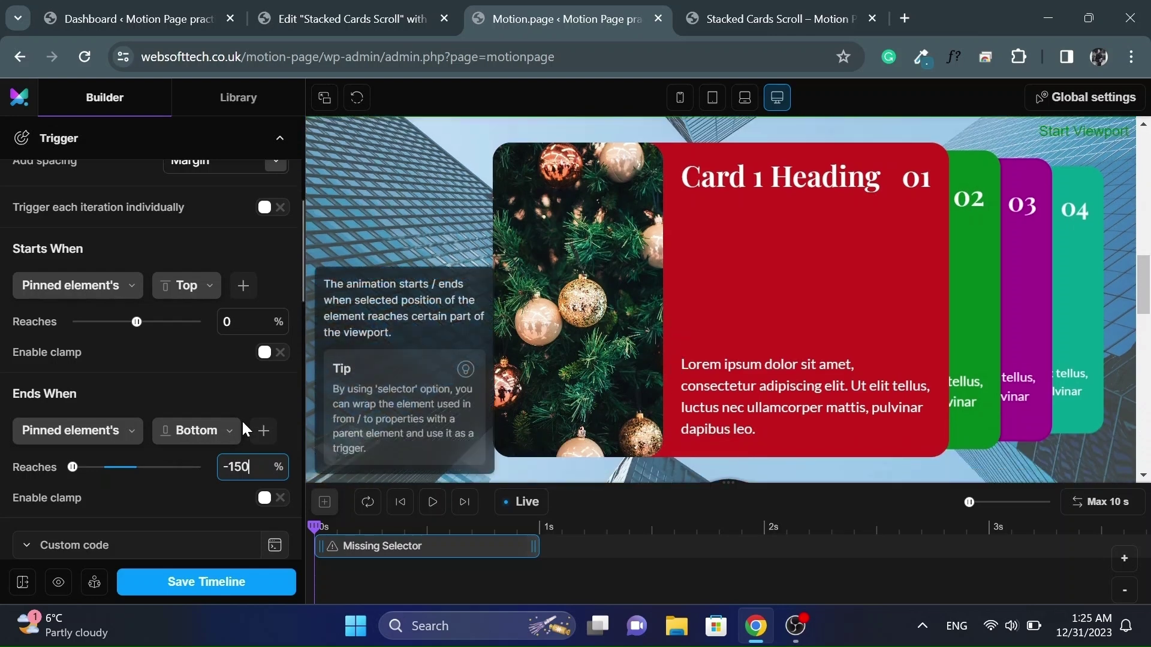
scroll(3, 441, down, 4)
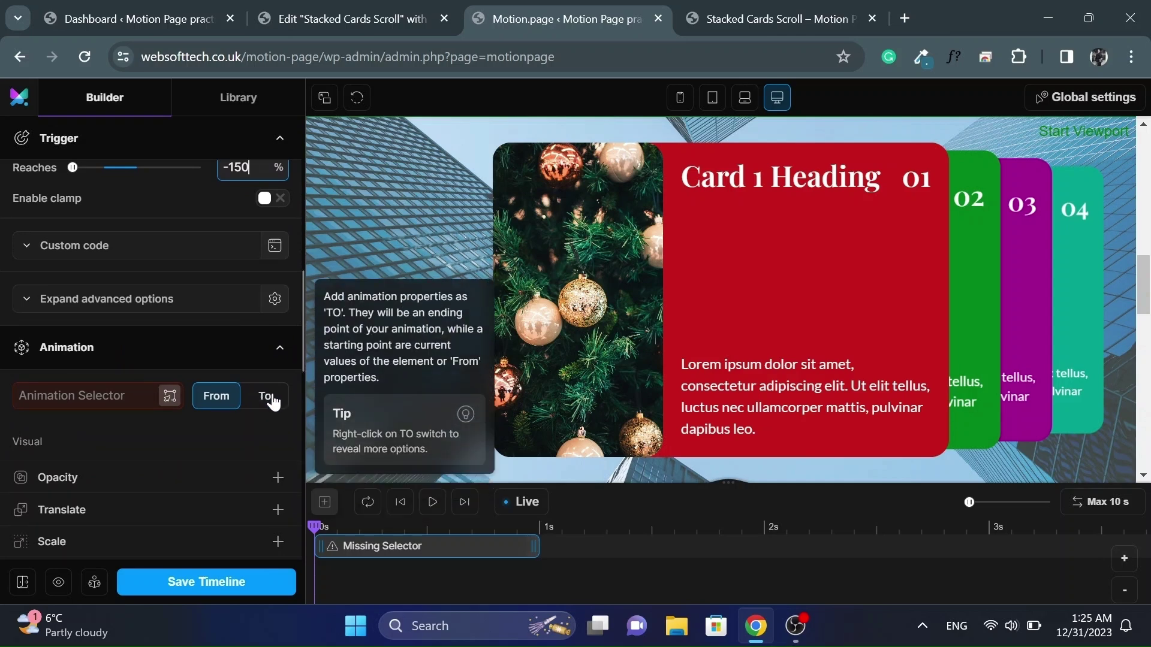
Add a To animation on #card1 and shorten its timeline bar to about 0.3 s
click(270, 397)
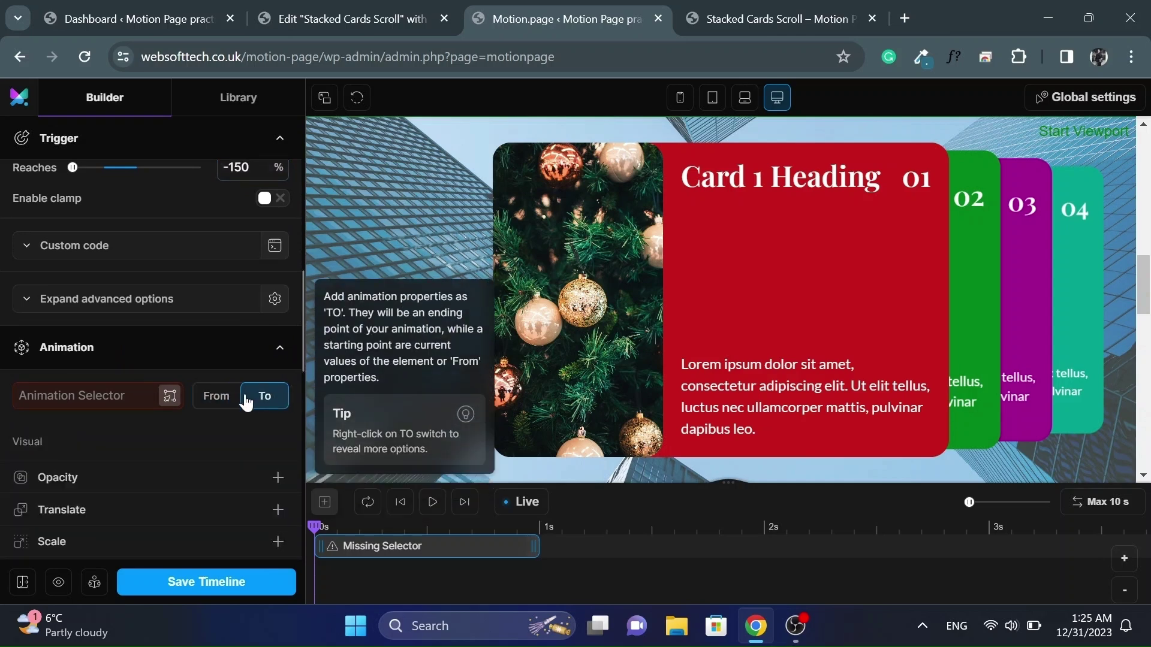
click(108, 403)
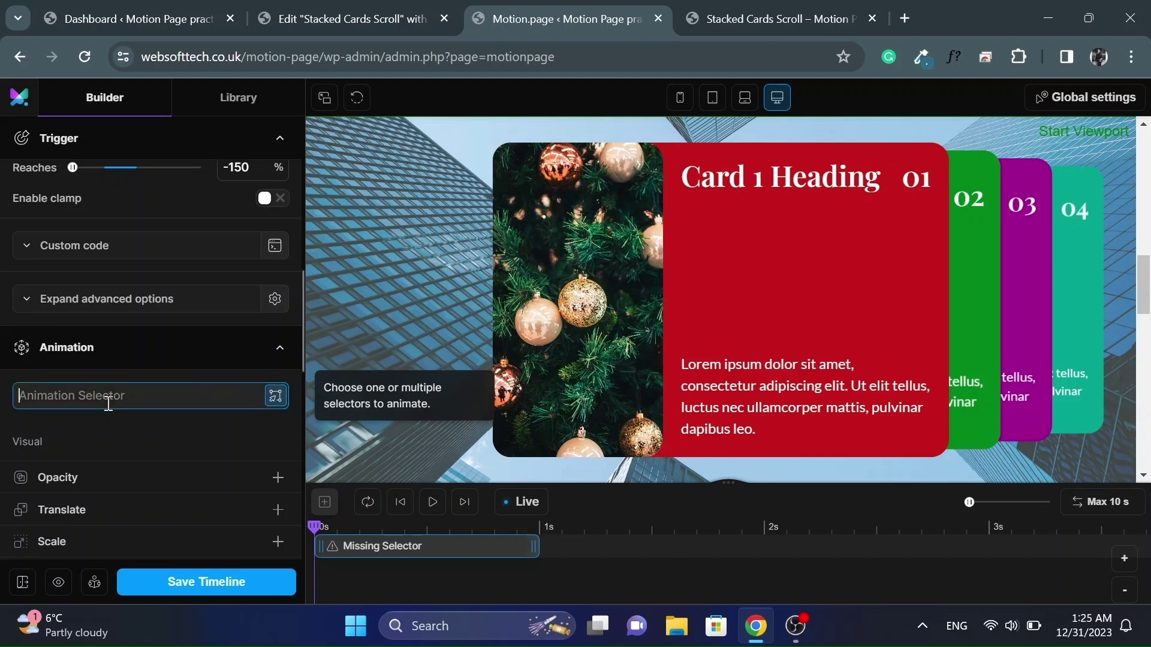
text(#card1)
key(Return)
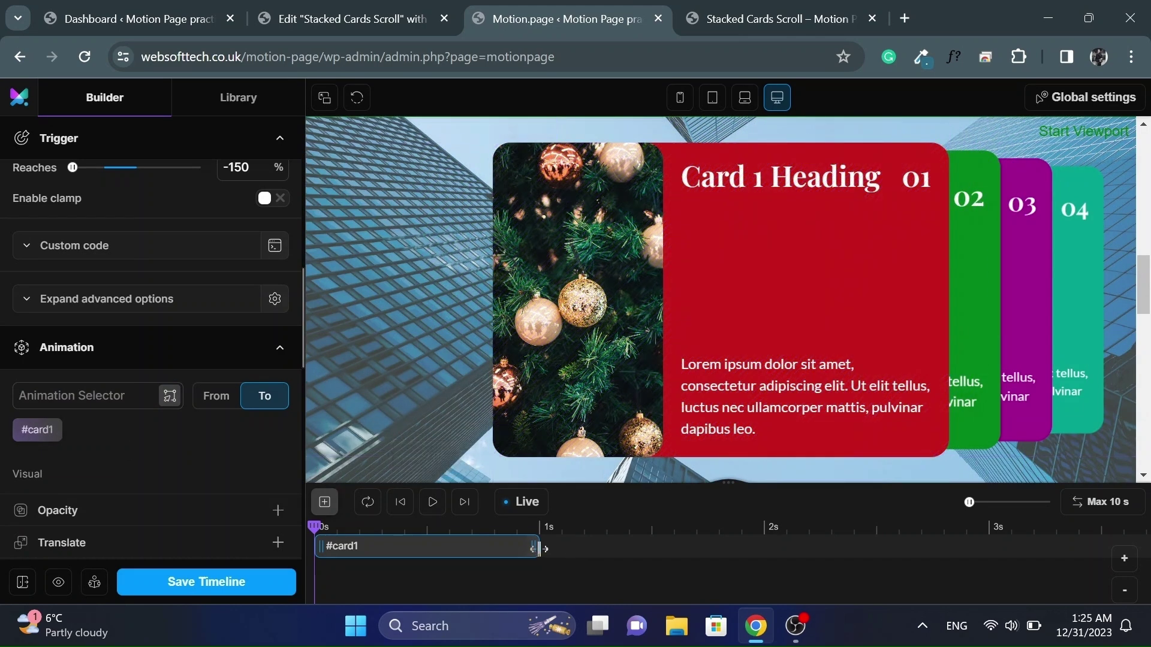
drag(539, 549, 388, 560)
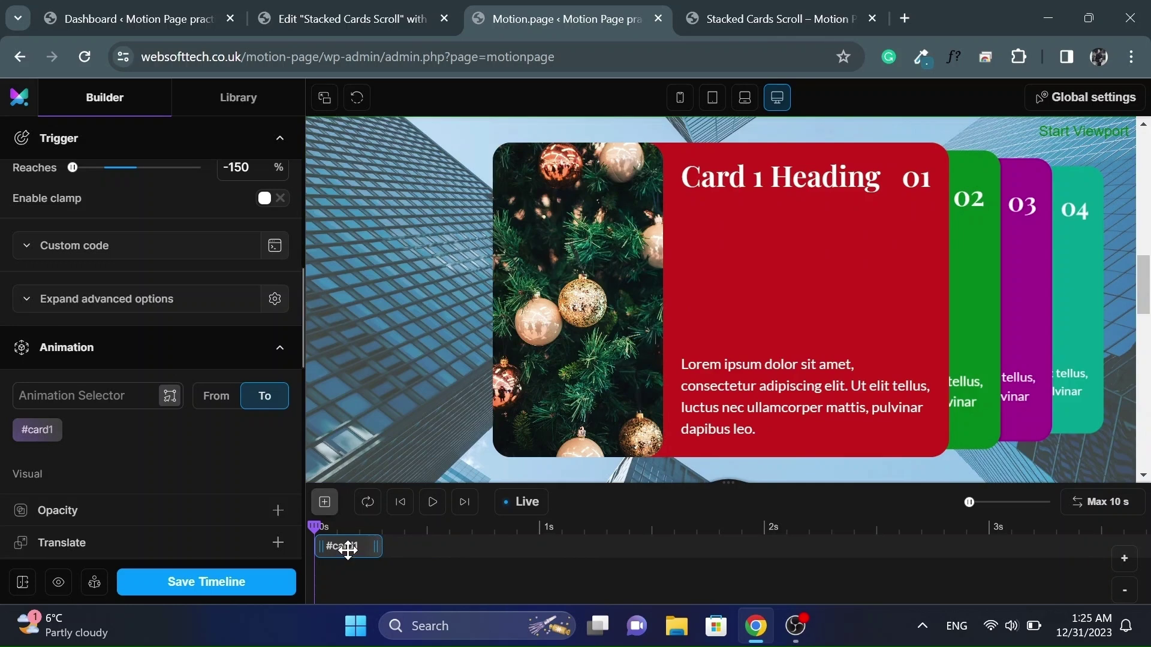
Give #card1 opacity 0.5, Translate X -120 vw and scale 0.4
scroll(175, 448, down, 3)
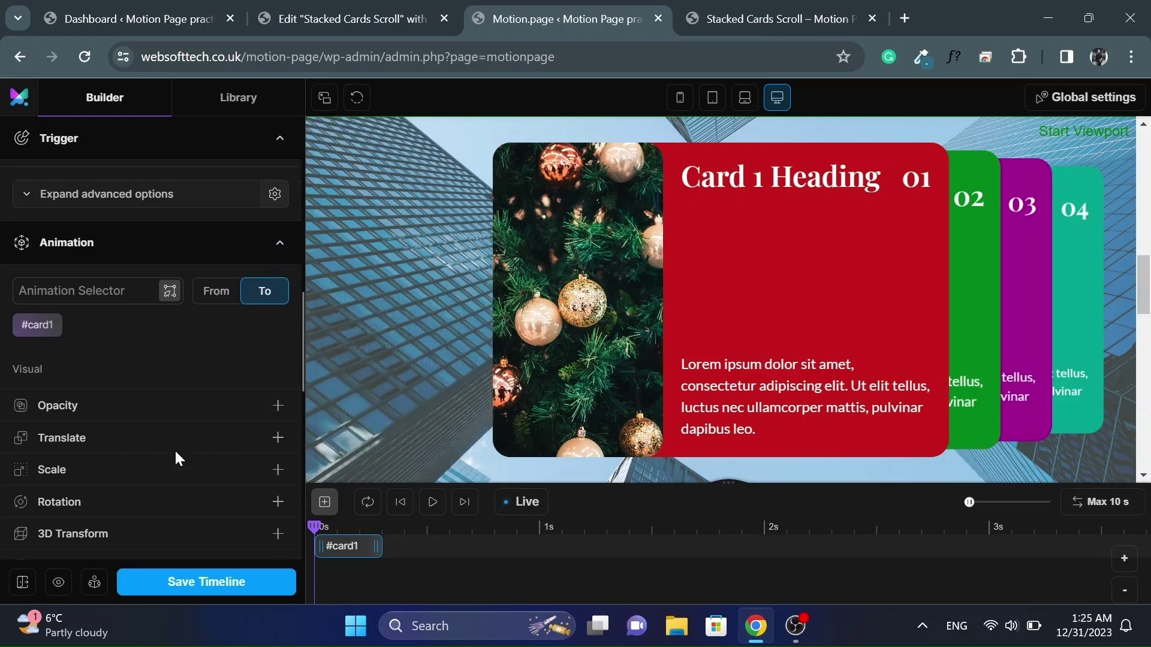
click(277, 392)
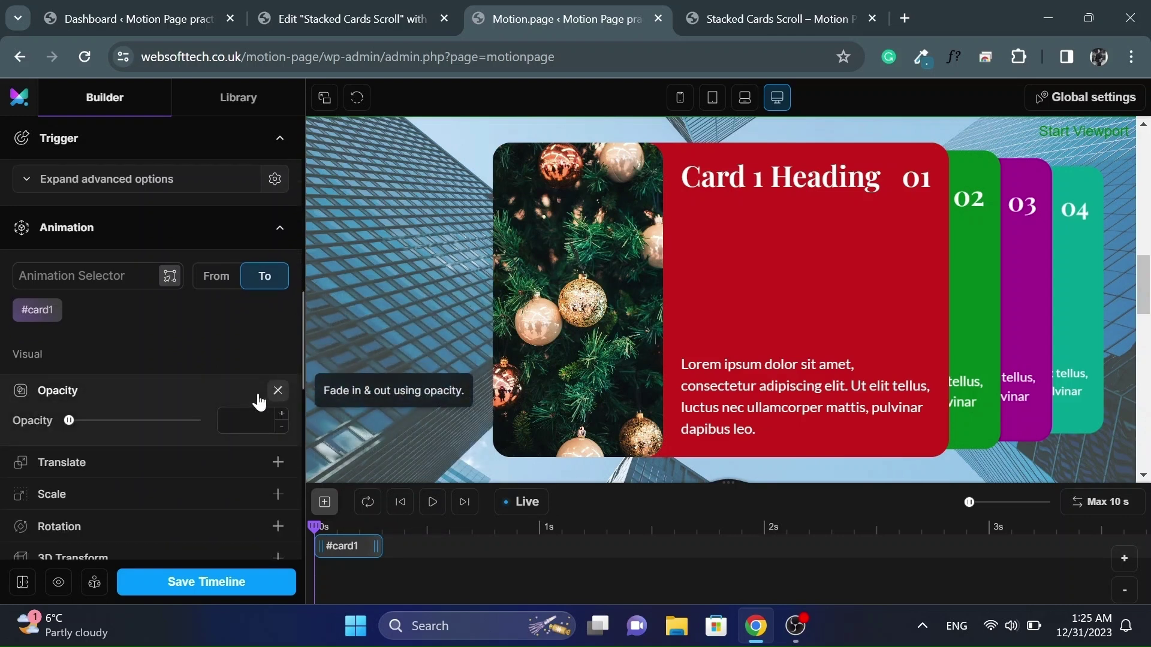
click(237, 420)
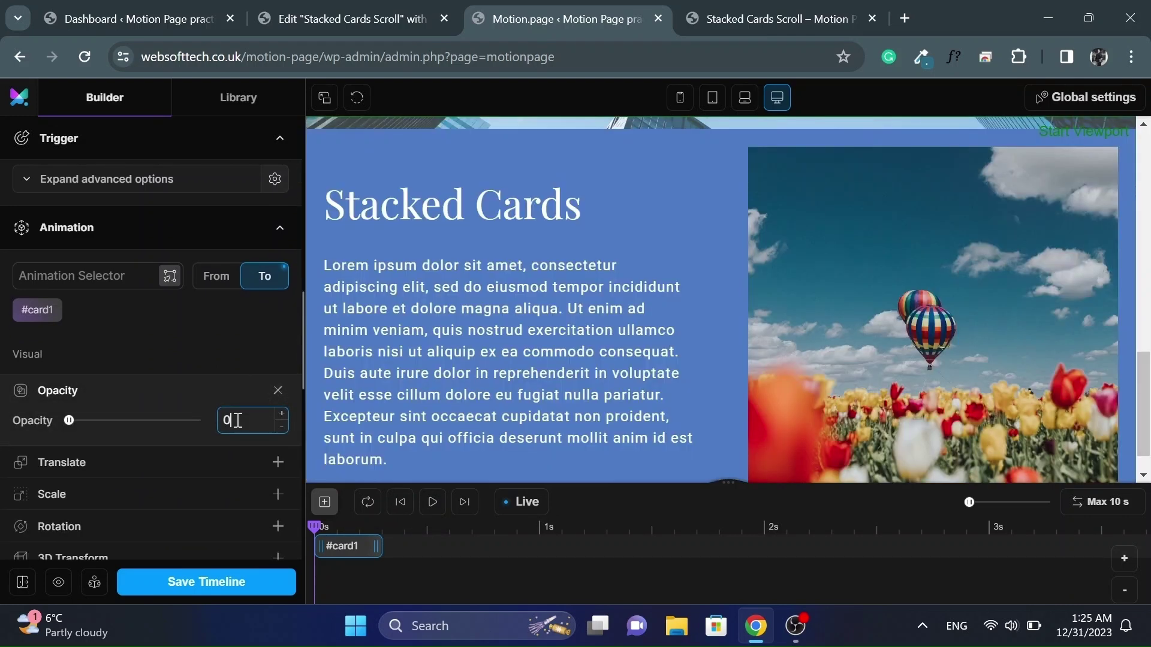
text(.5)
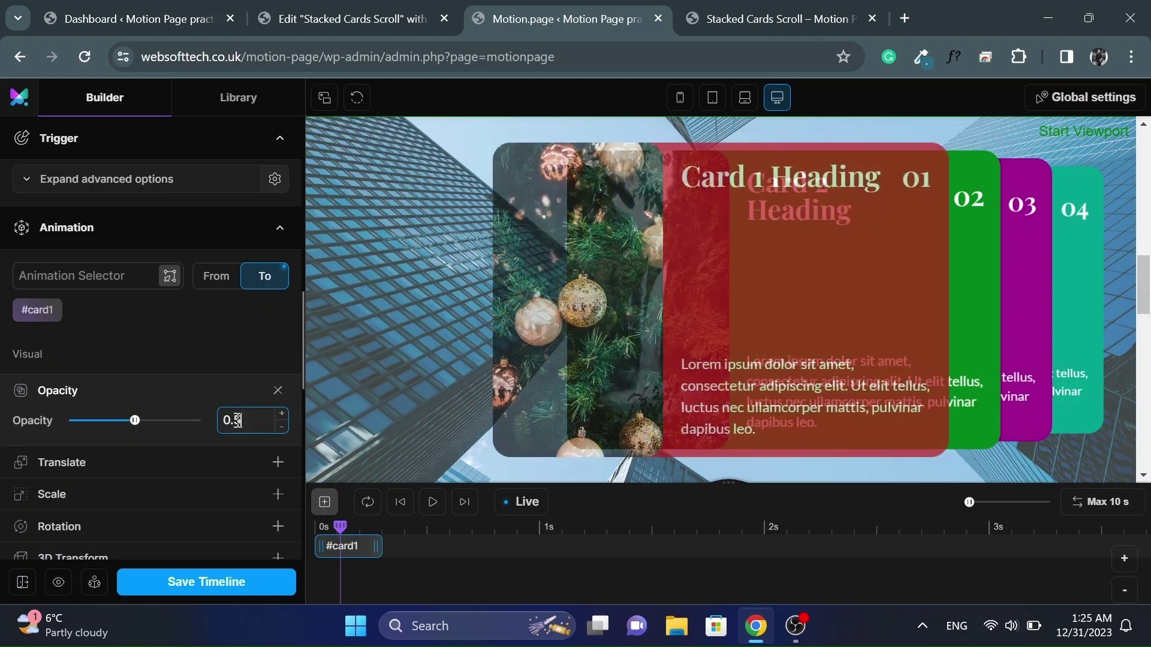
click(278, 463)
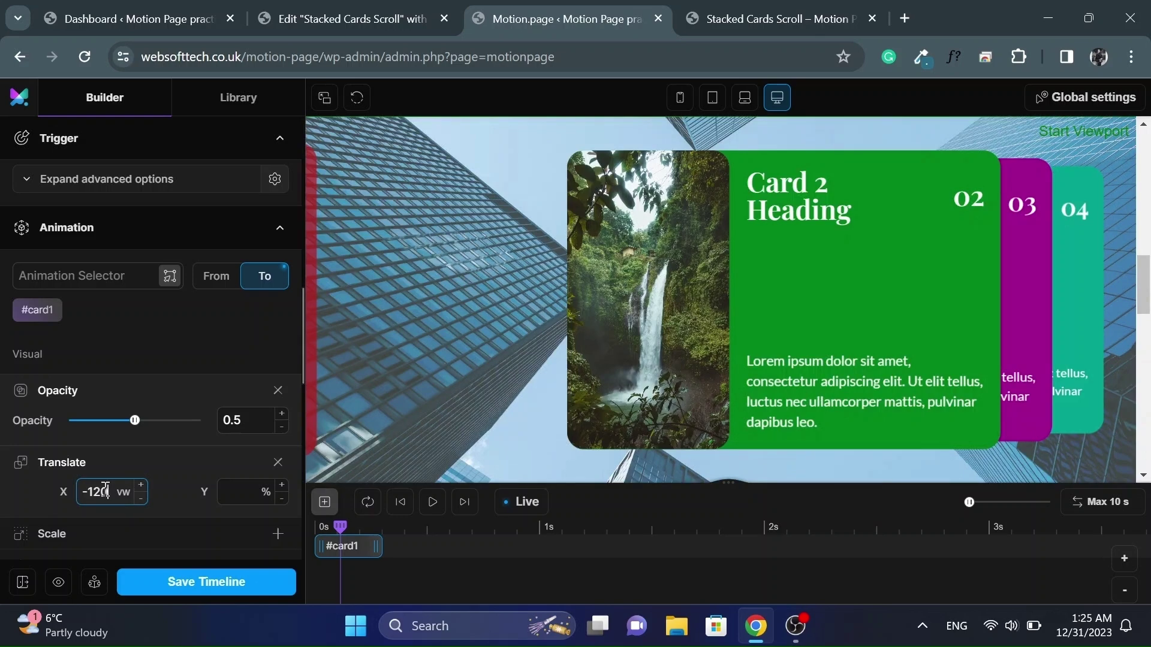
scroll(192, 411, down, 3)
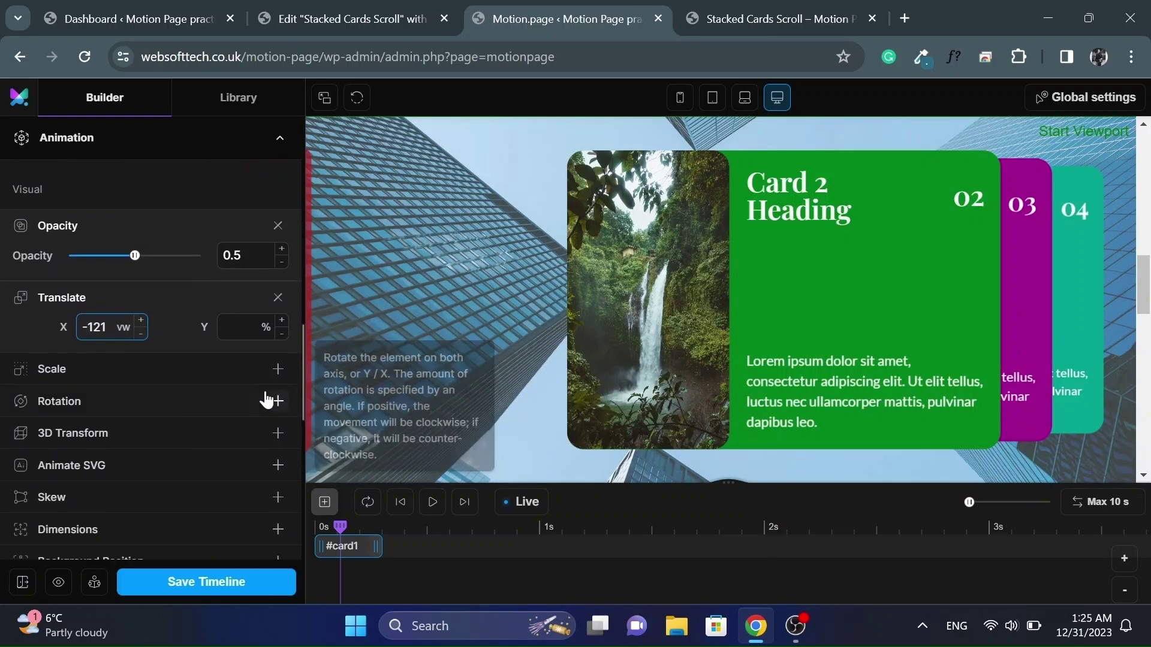
click(278, 374)
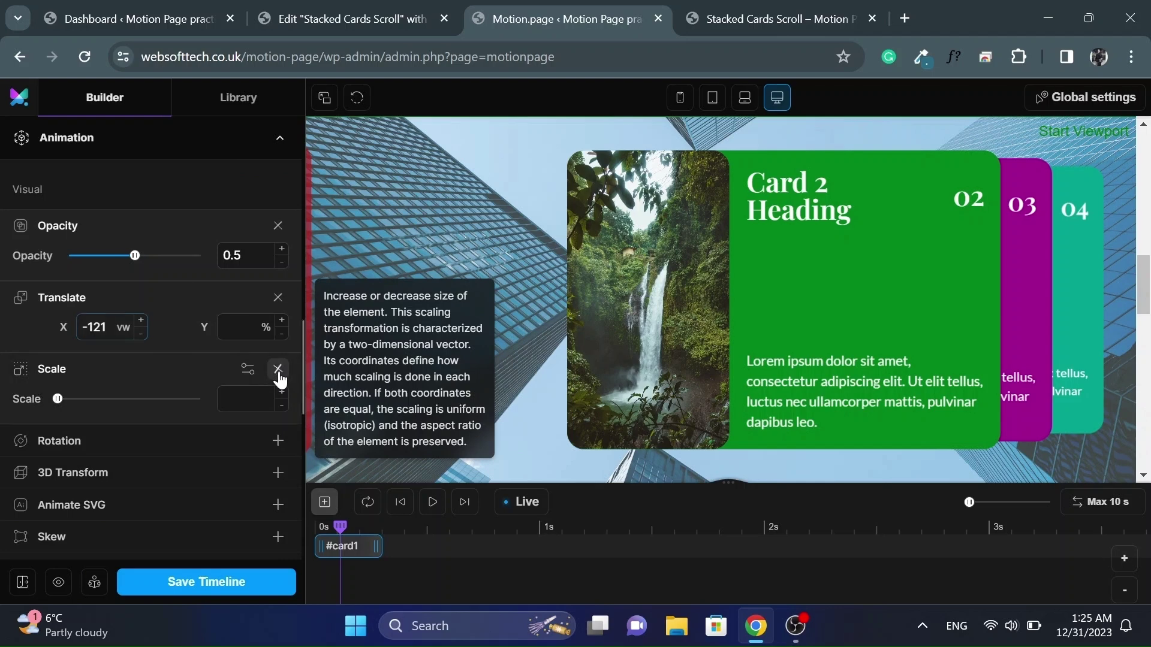
click(256, 399)
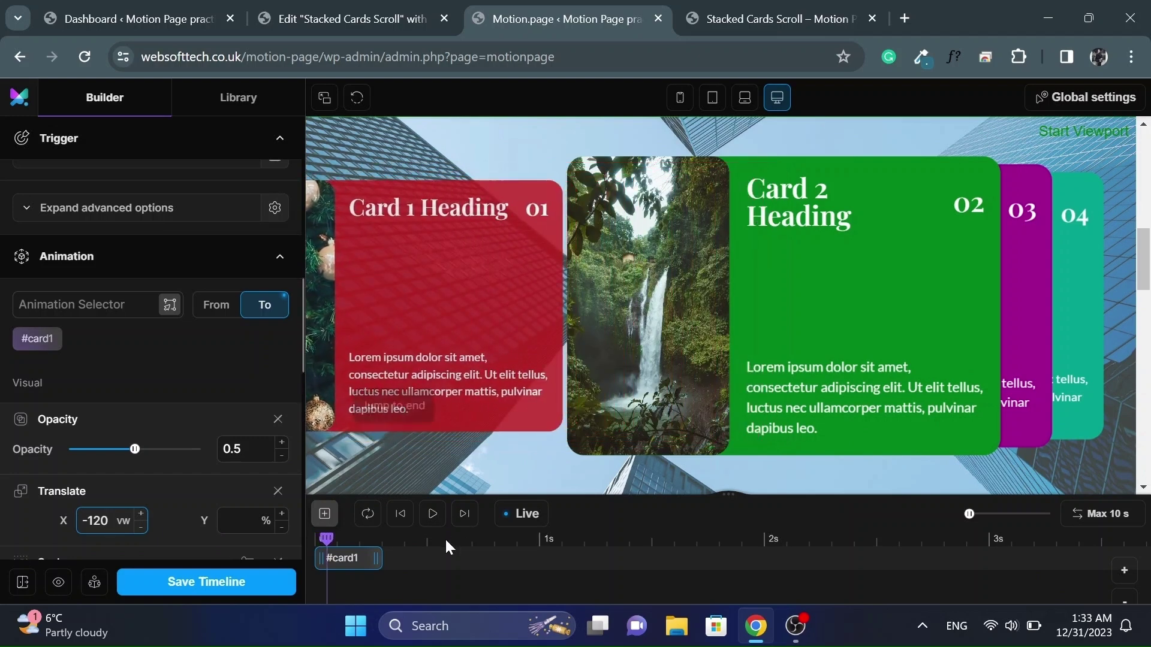
click(339, 558)
Add a shorter second animation step and set the #card1 step's easing to None
click(324, 515)
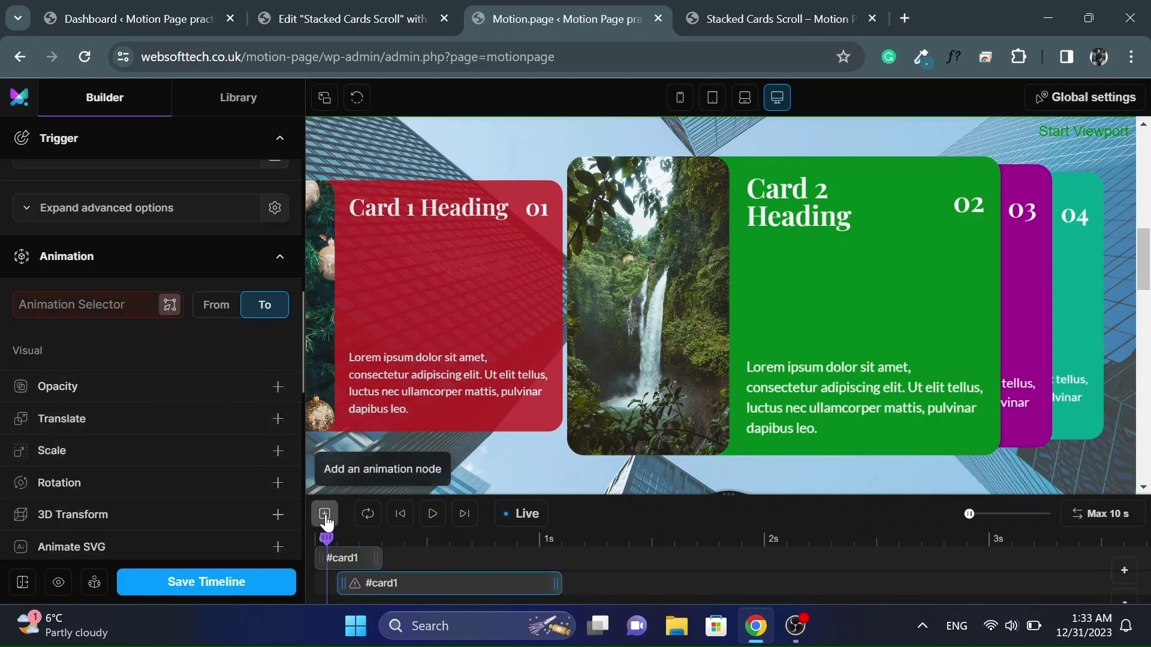
drag(489, 582, 401, 586)
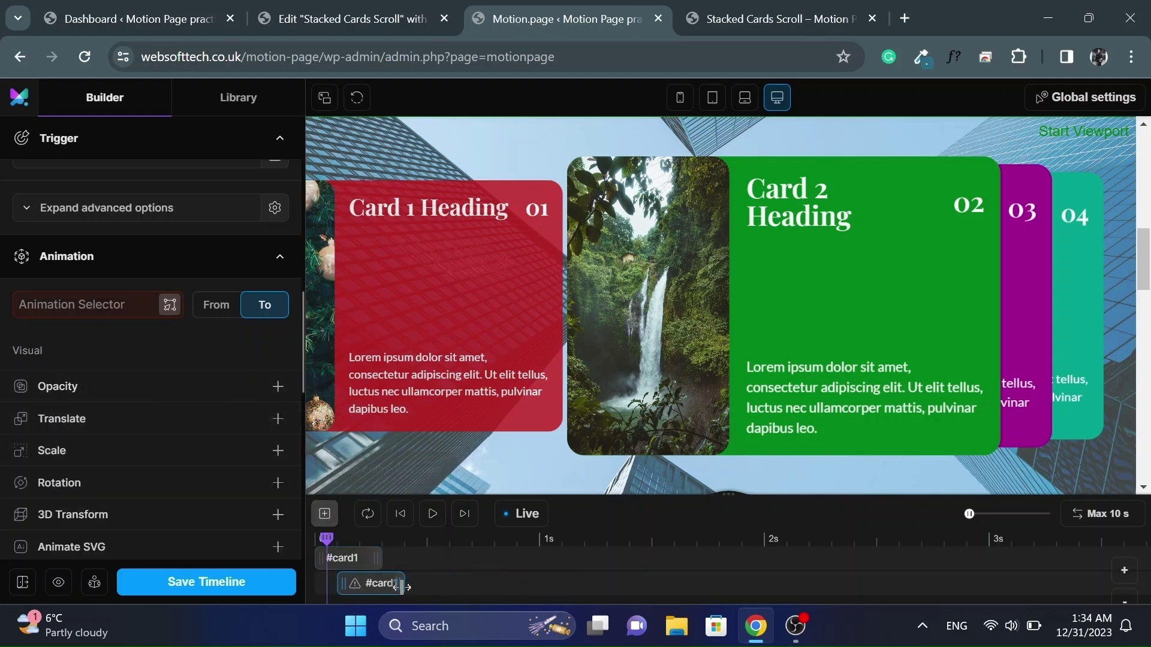
click(347, 560)
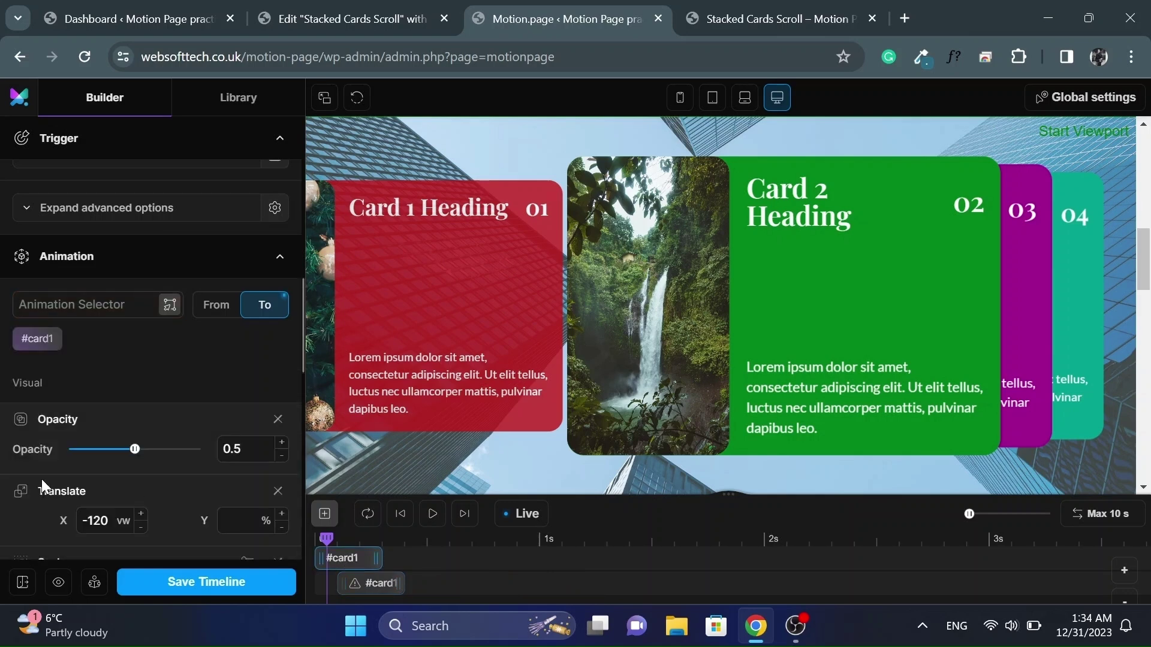
scroll(3, 487, down, 5)
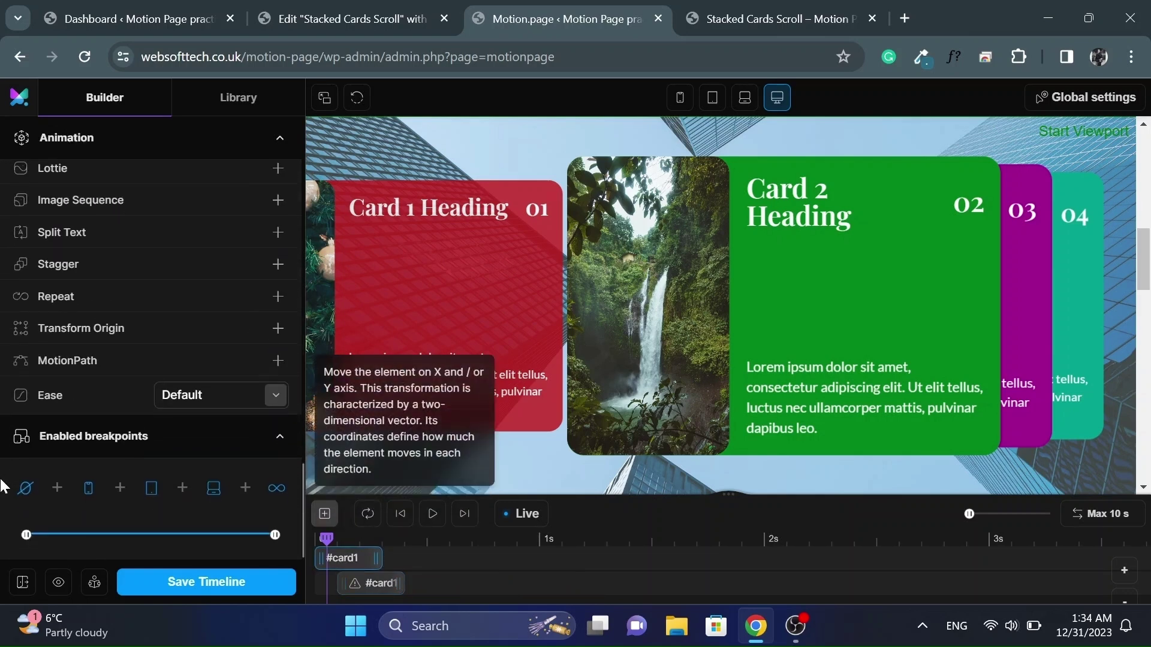
click(279, 395)
scroll(239, 334, down, 3)
click(193, 359)
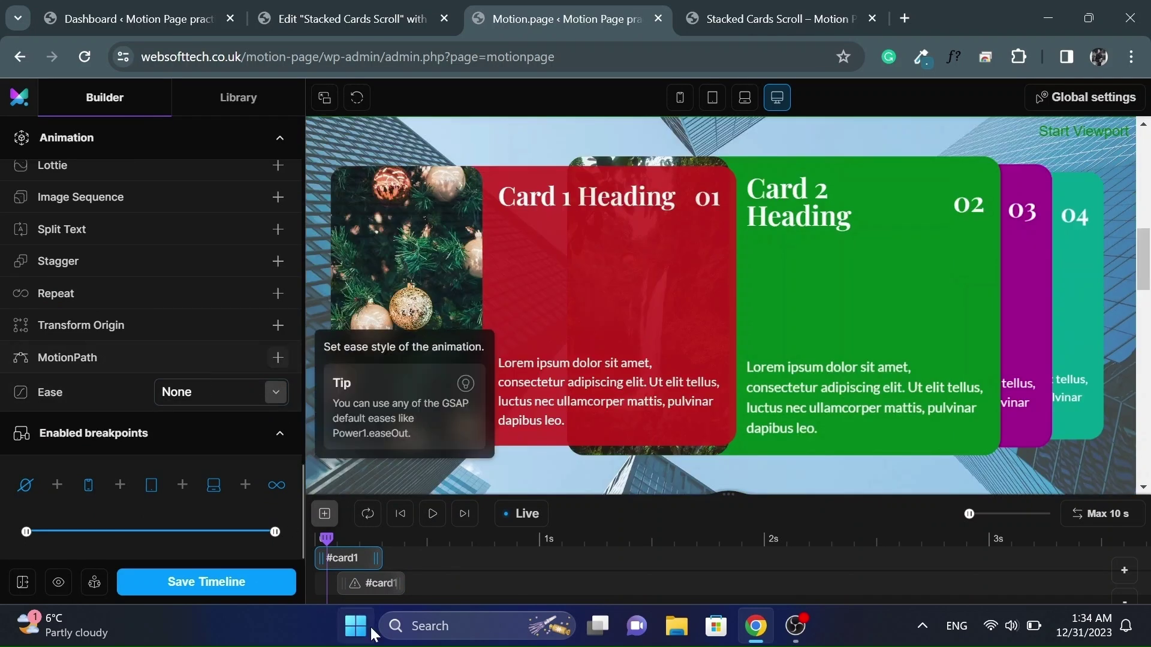
Set the second animation step's easing to None as well
click(377, 583)
click(277, 393)
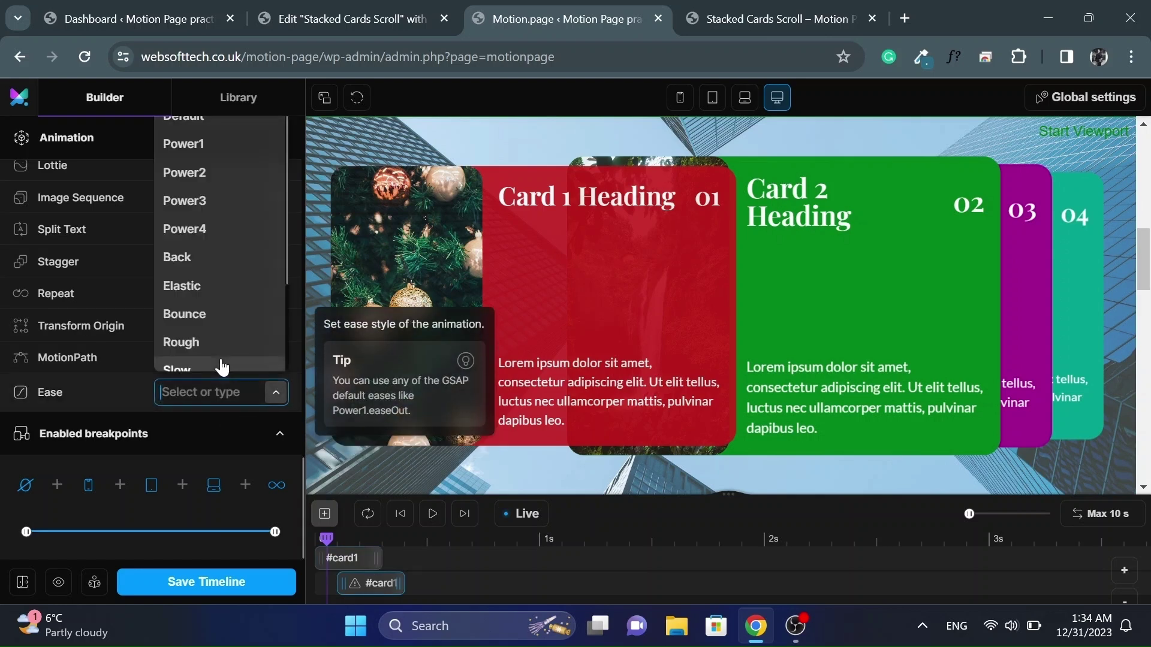
scroll(198, 357, down, 3)
click(187, 357)
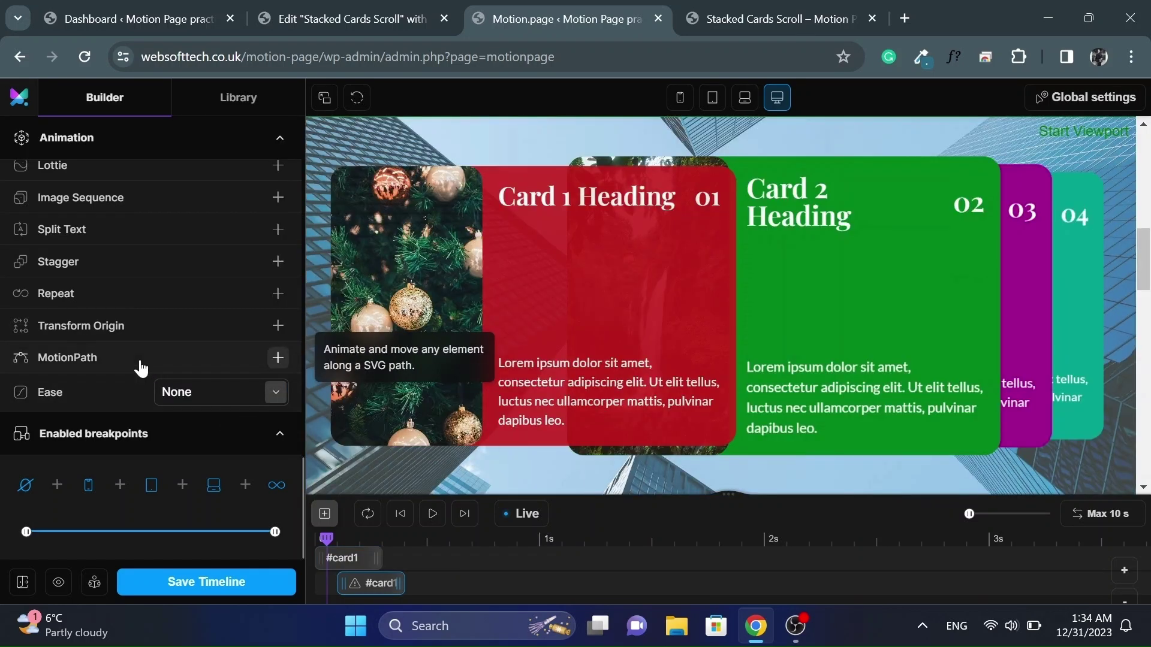
scroll(142, 366, up, 15)
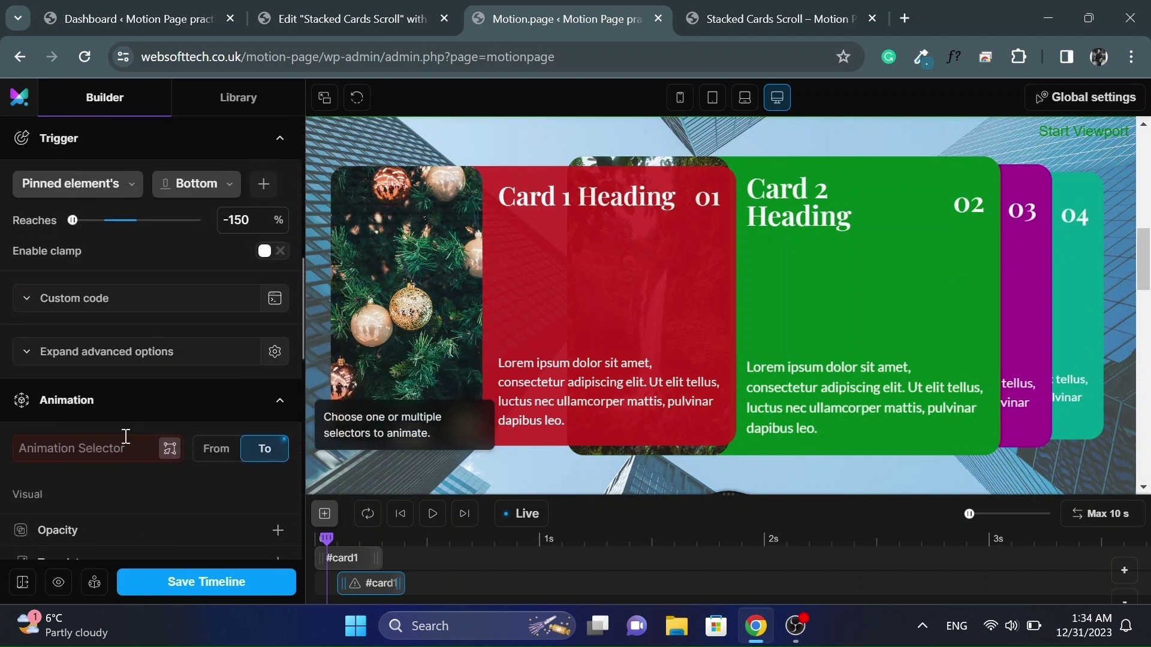
scroll(120, 442, down, 1)
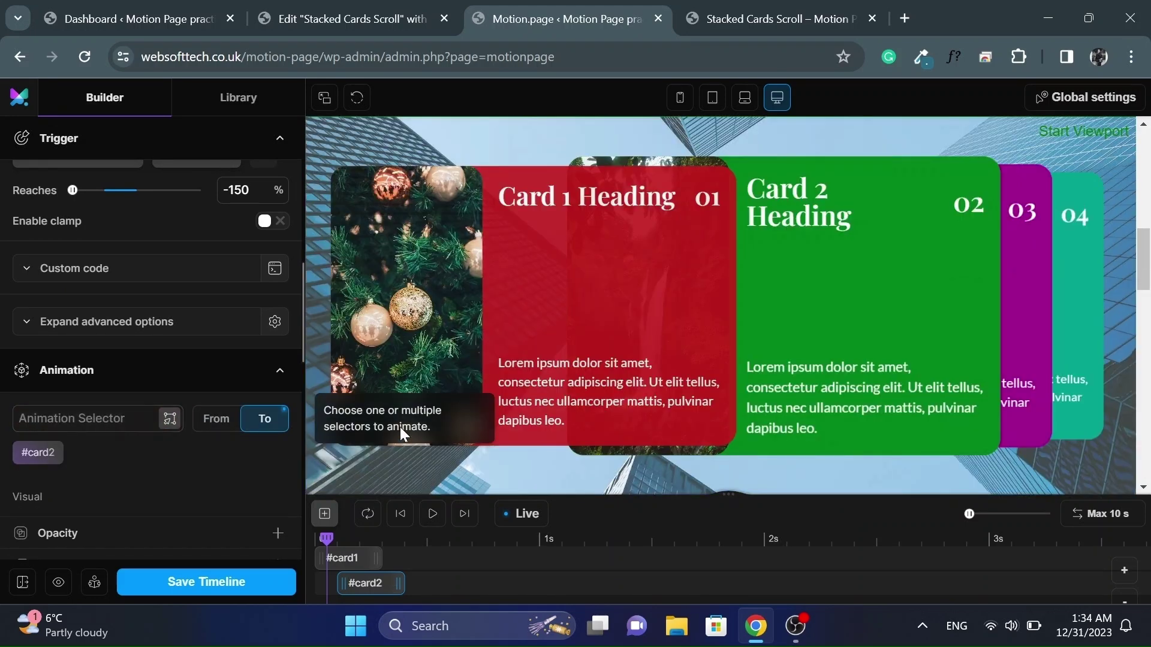
Give the #card2 step a -4 rem X translate and keep its scale at 1
scroll(513, 357, up, 5)
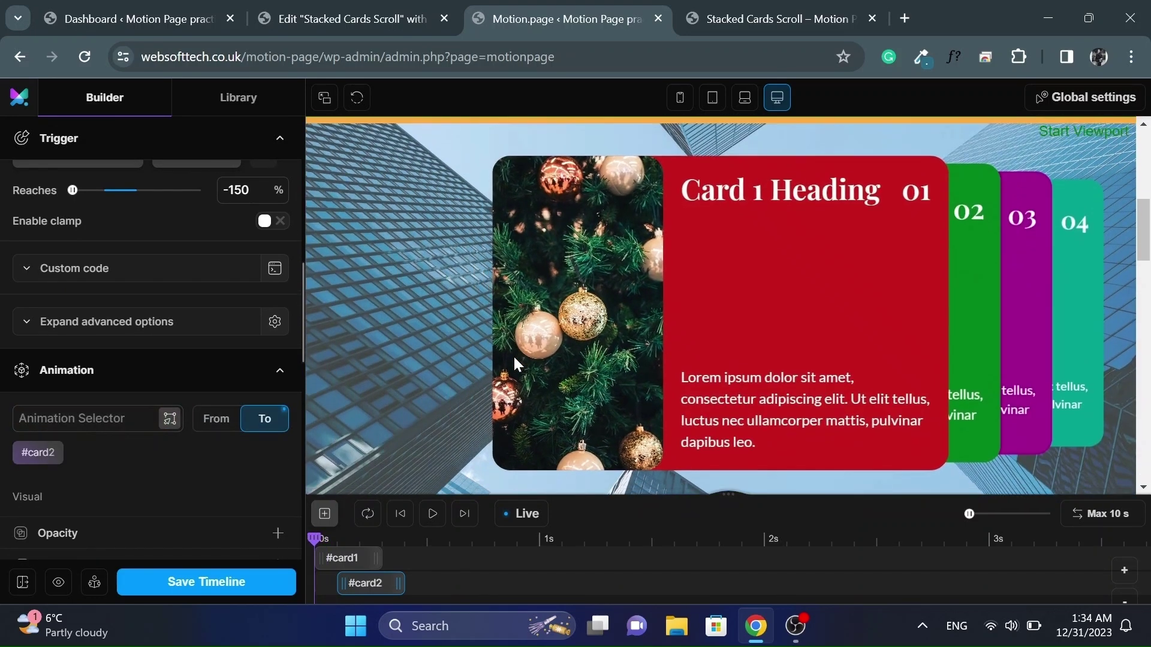
scroll(514, 358, down, 3)
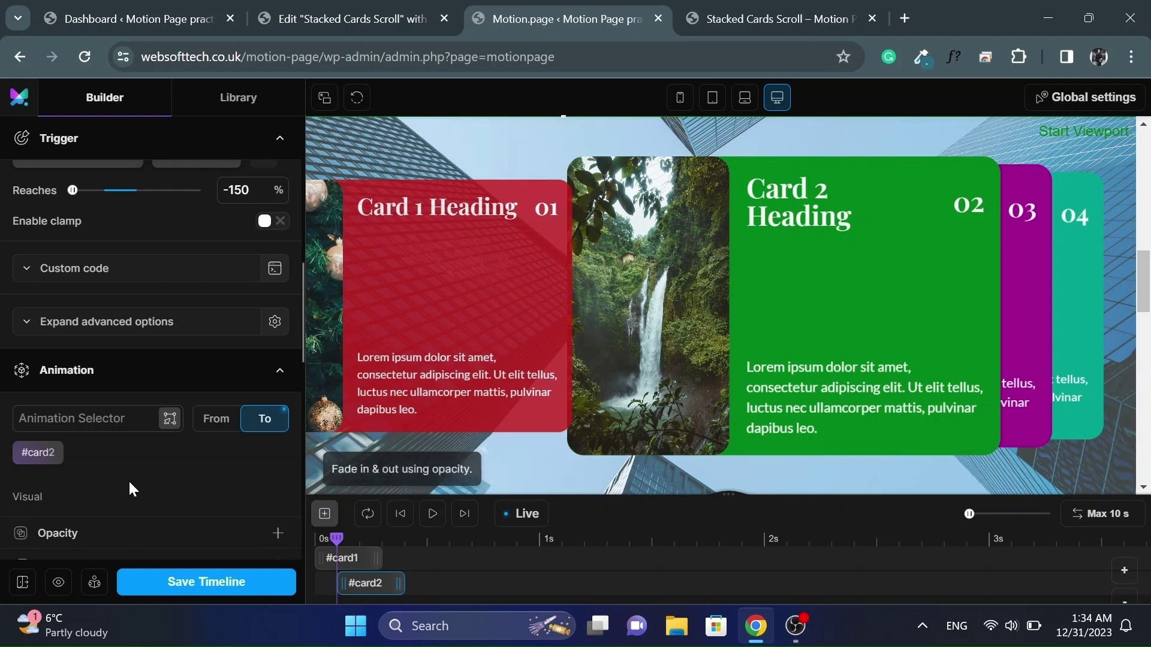
scroll(133, 483, down, 3)
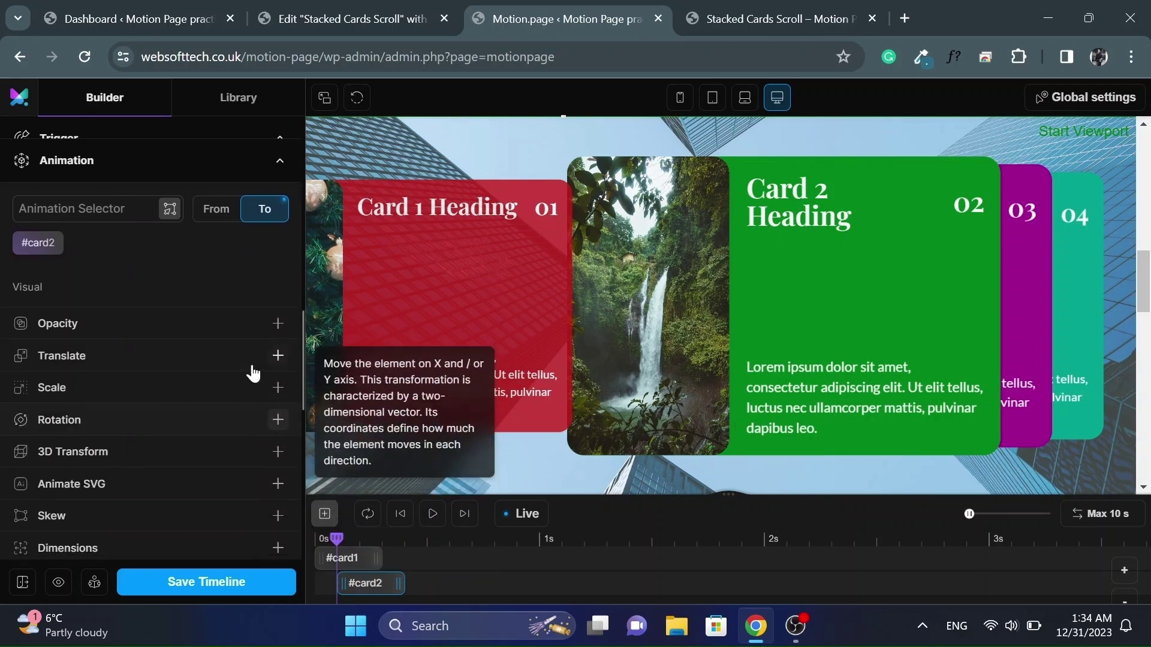
click(278, 356)
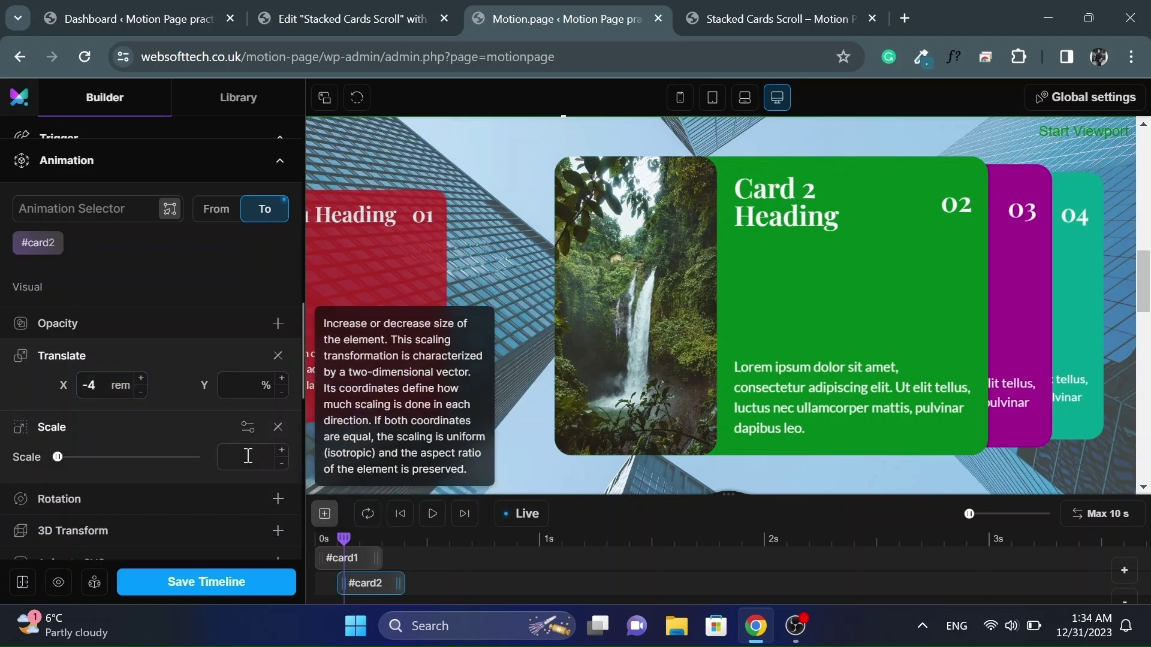
click(248, 457)
text(1)
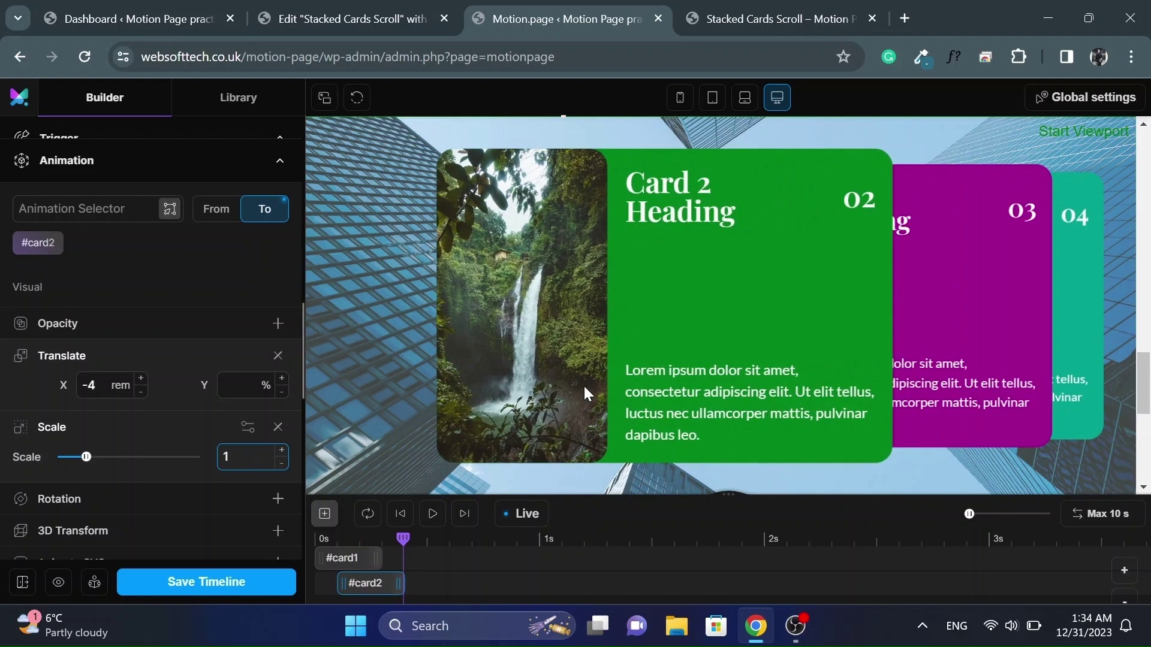
Duplicate the #card2 animation and set the copy's Translate X to -125 rem
right_click(375, 584)
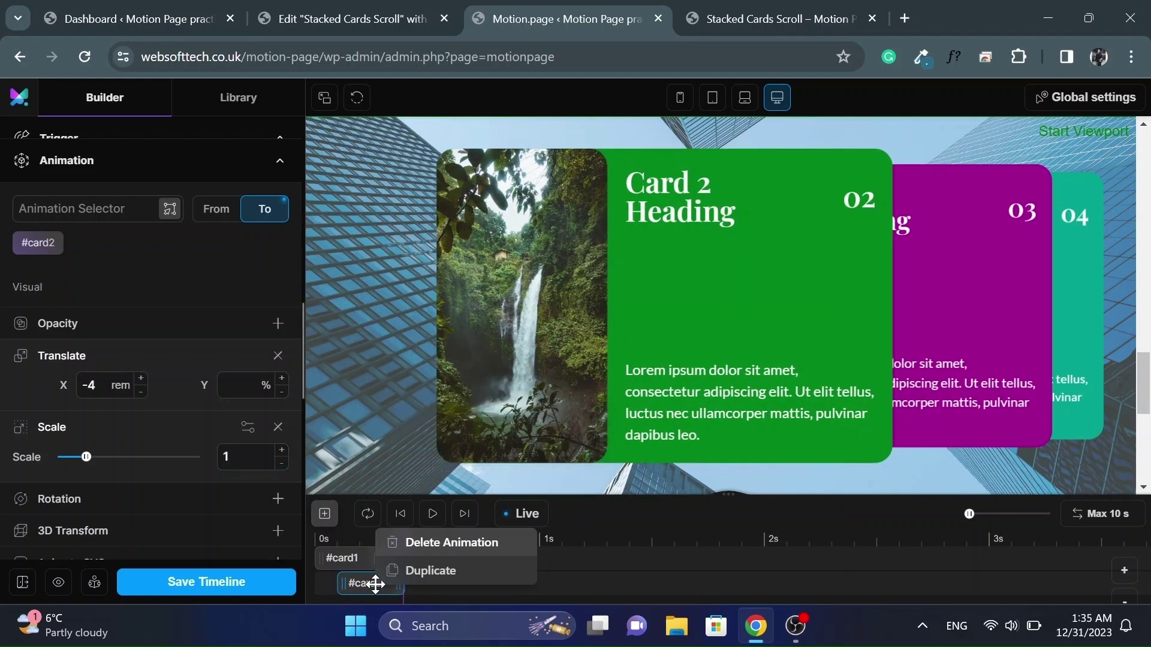
click(414, 573)
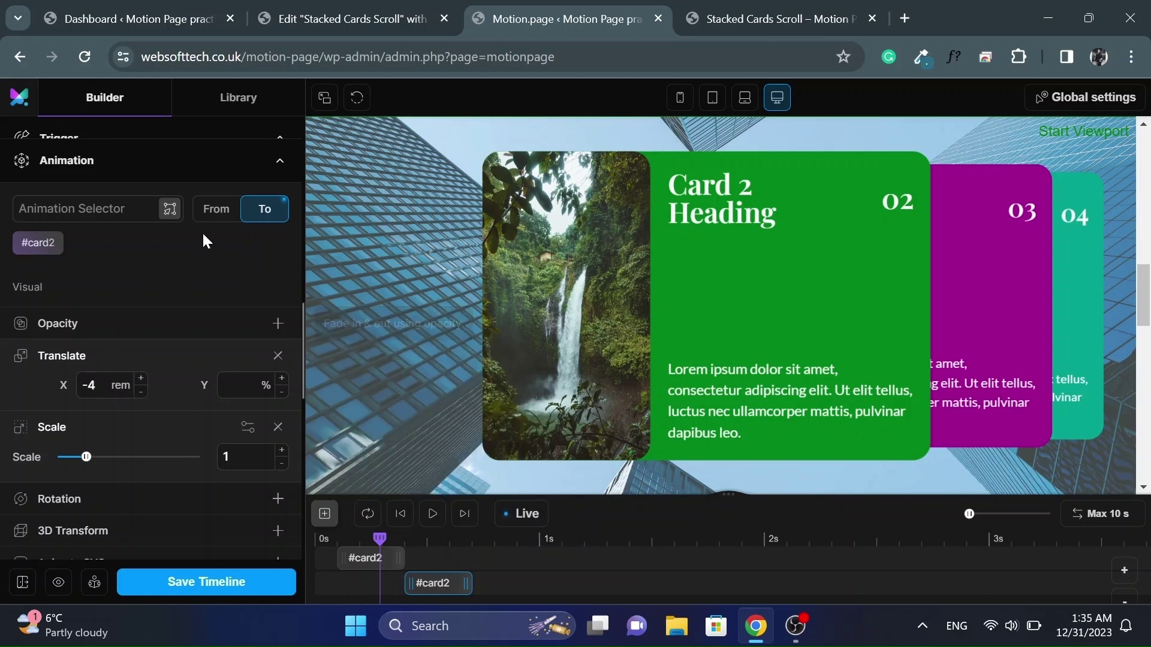
click(93, 385)
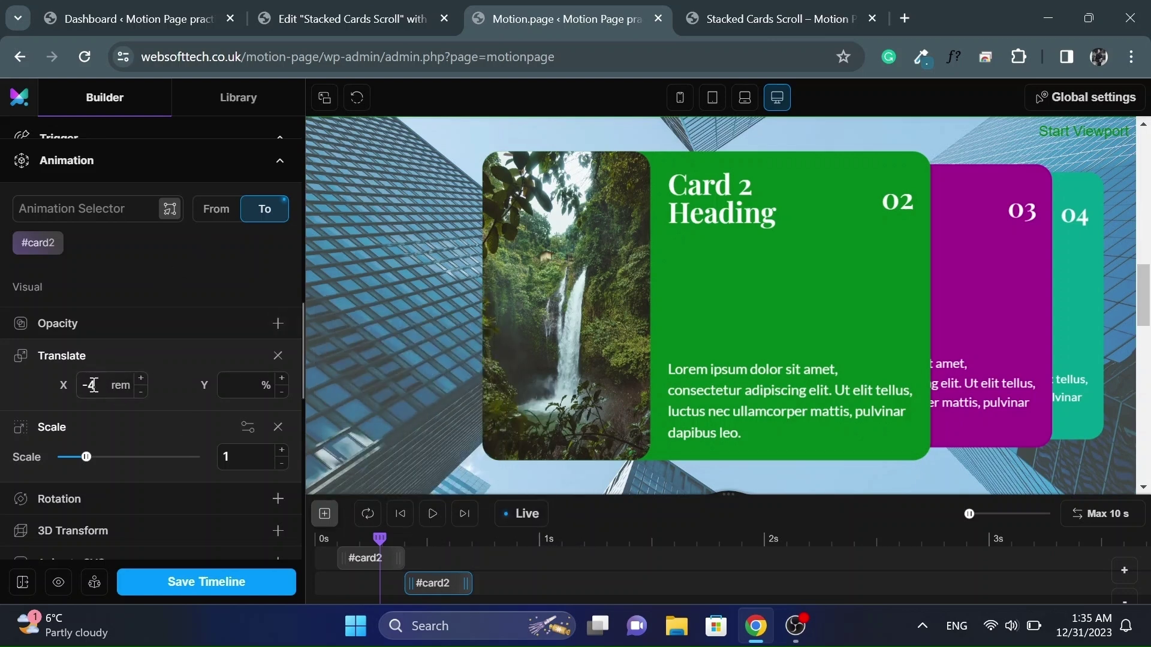
text(125)
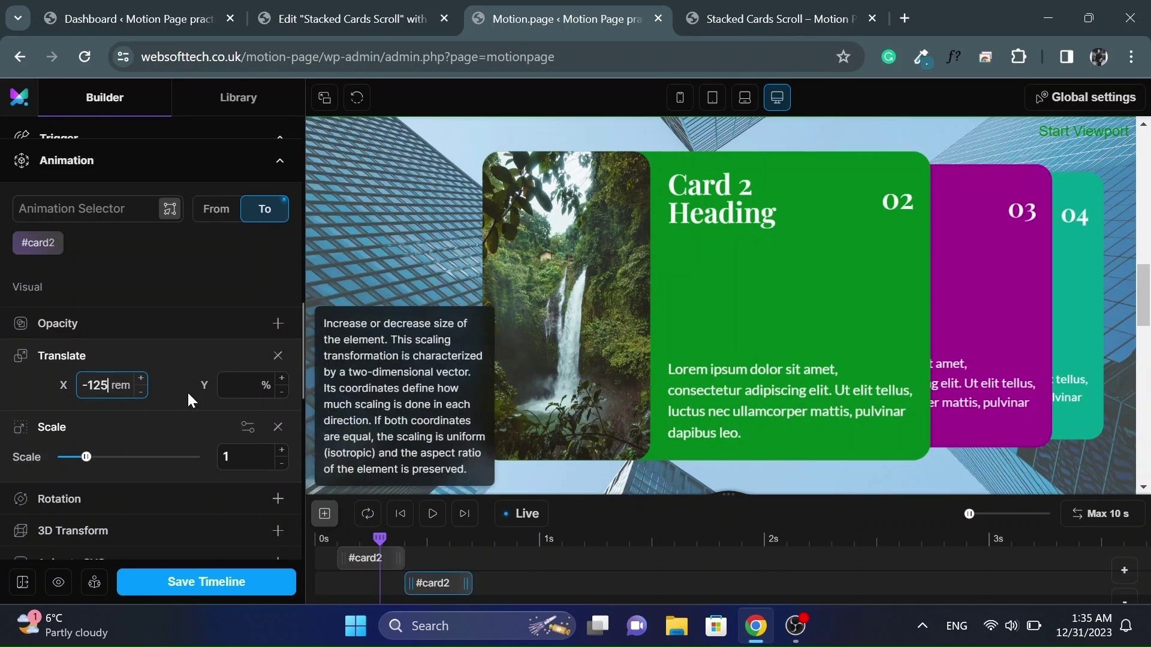
Add opacity 0.5 and scale 0.4 to the copy, then scroll the preview to test it
click(277, 324)
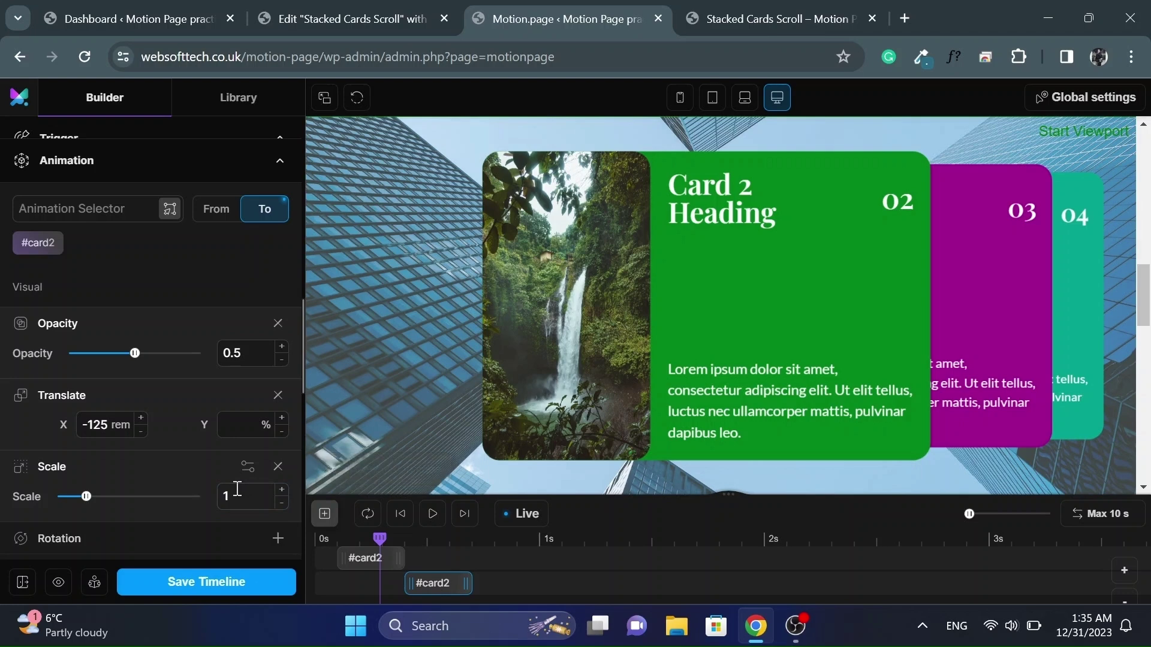
text(0)
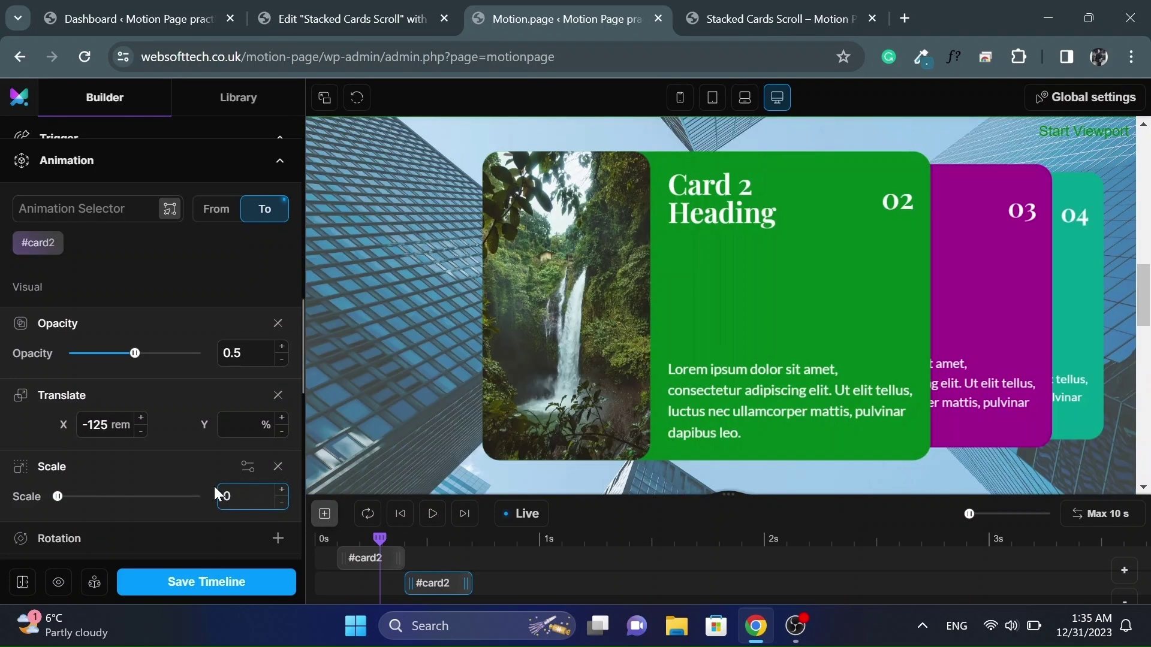
text(.4)
scroll(519, 327, up, 5)
scroll(520, 327, down, 3)
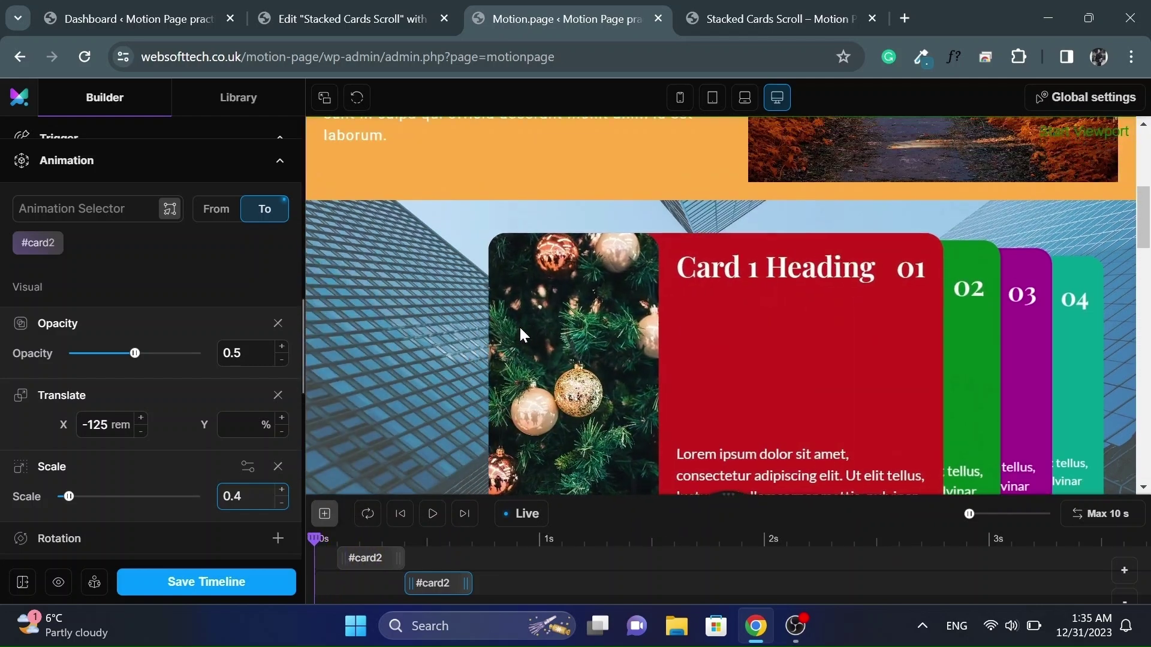
scroll(519, 327, down, 4)
scroll(520, 327, down, 3)
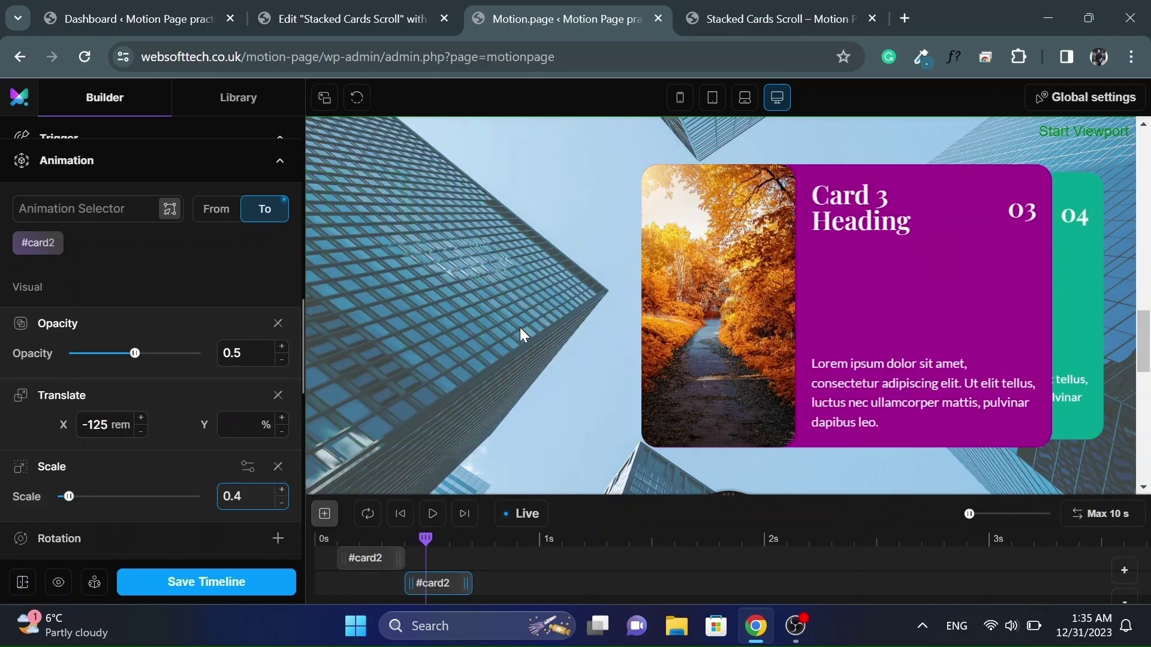
scroll(520, 327, up, 4)
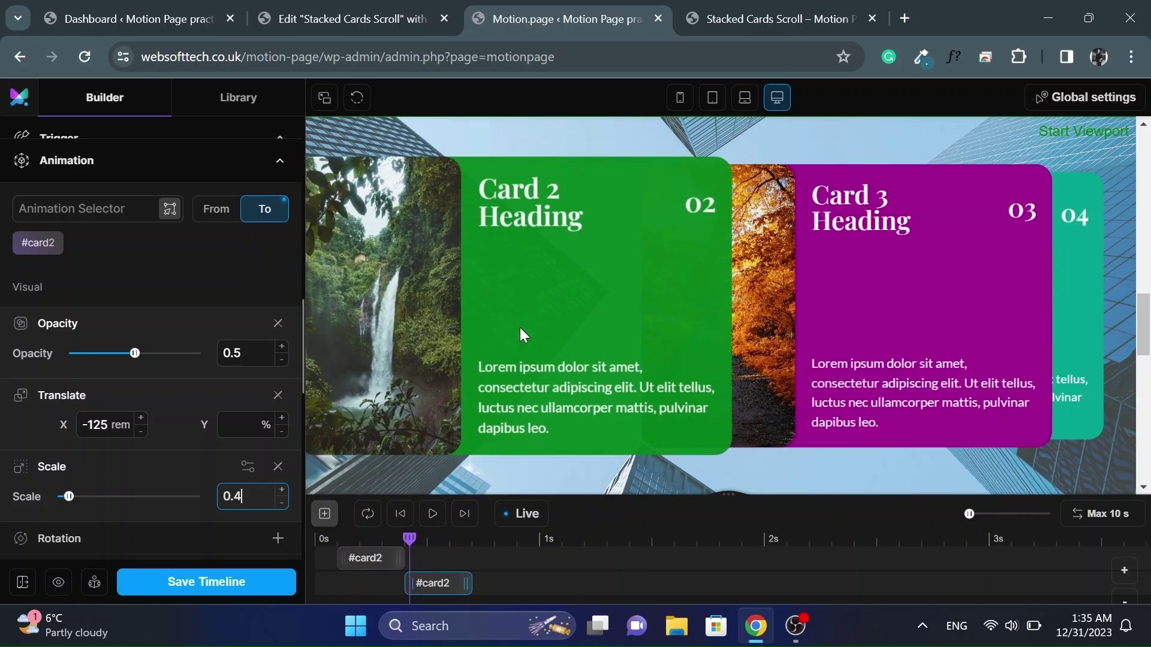
scroll(519, 328, down, 2)
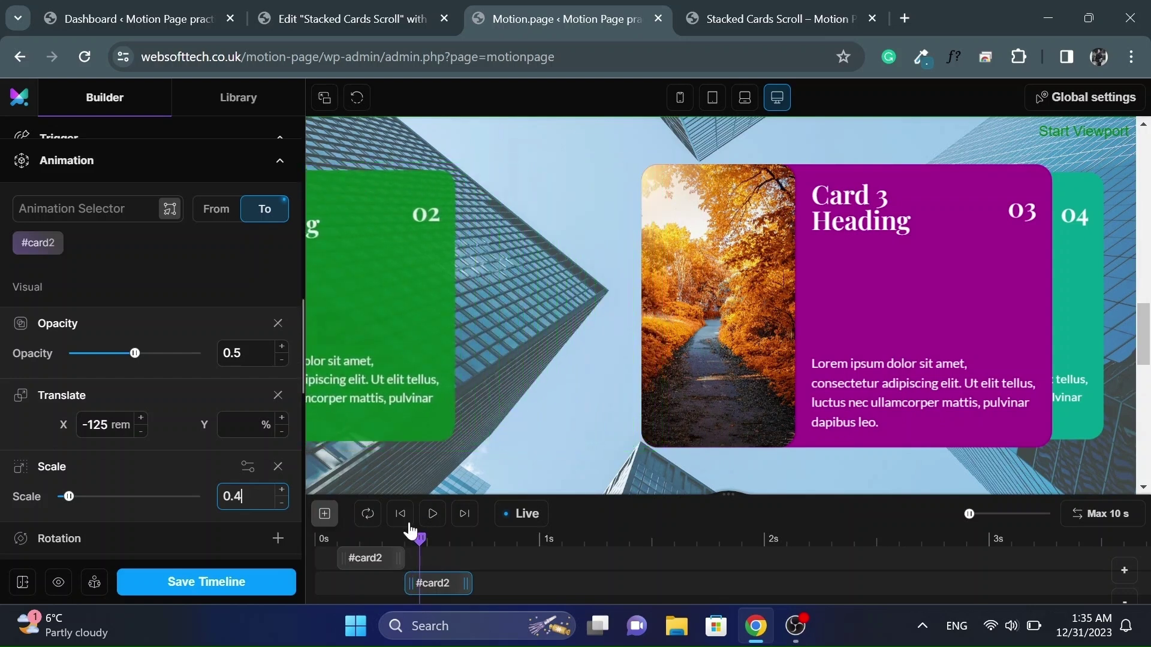
Duplicate the #card2 nudge animation and retarget the copy to #card3
right_click(372, 557)
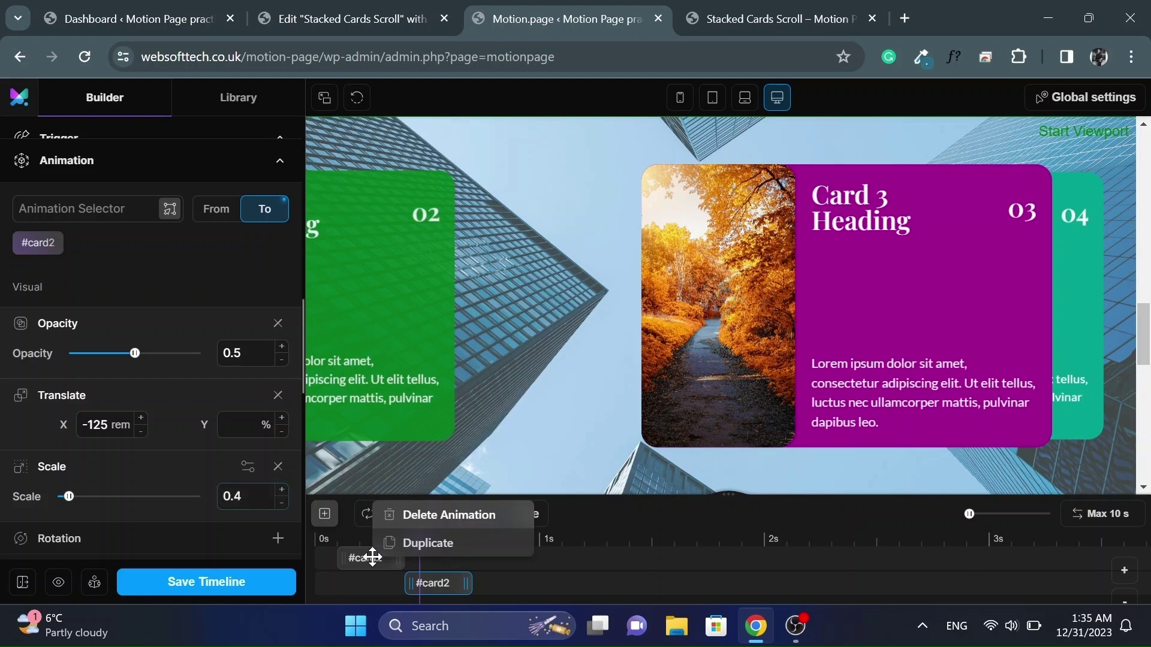
click(419, 534)
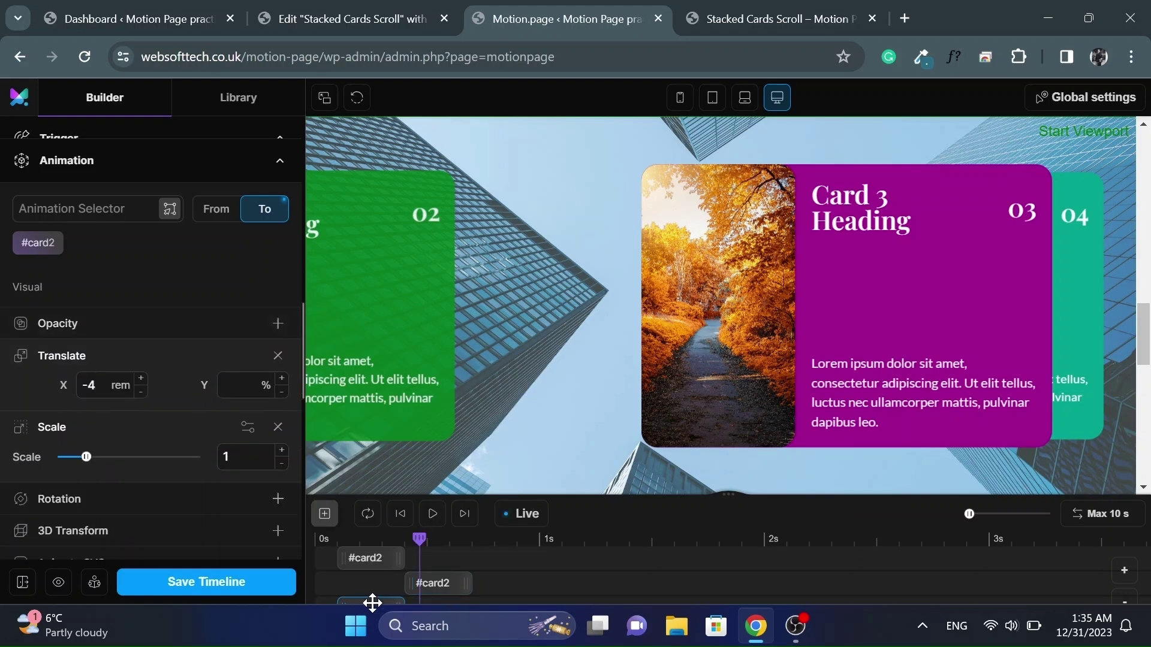
scroll(437, 602, down, 1)
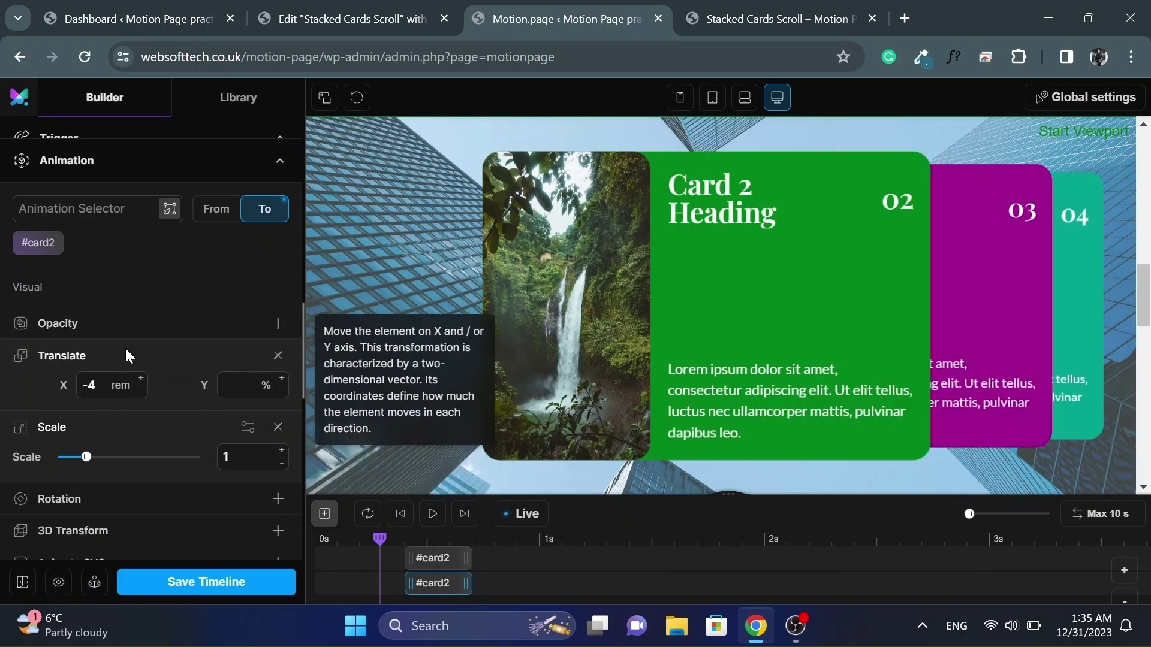
click(55, 243)
text(card3)
key(Return)
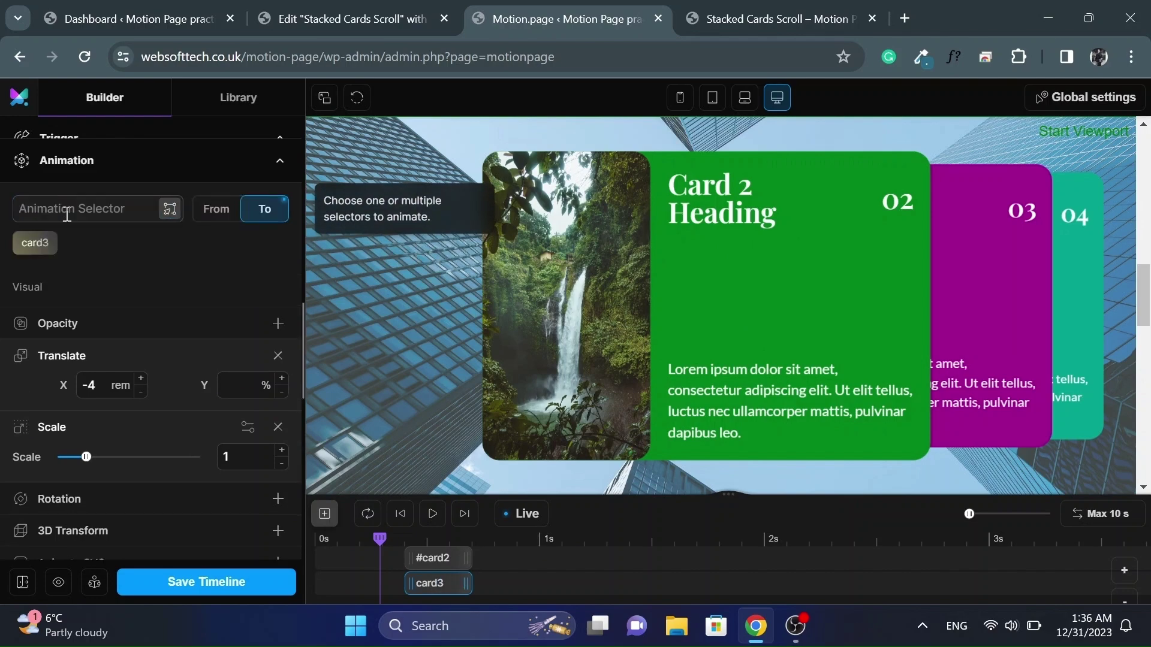
click(42, 240)
text(#car)
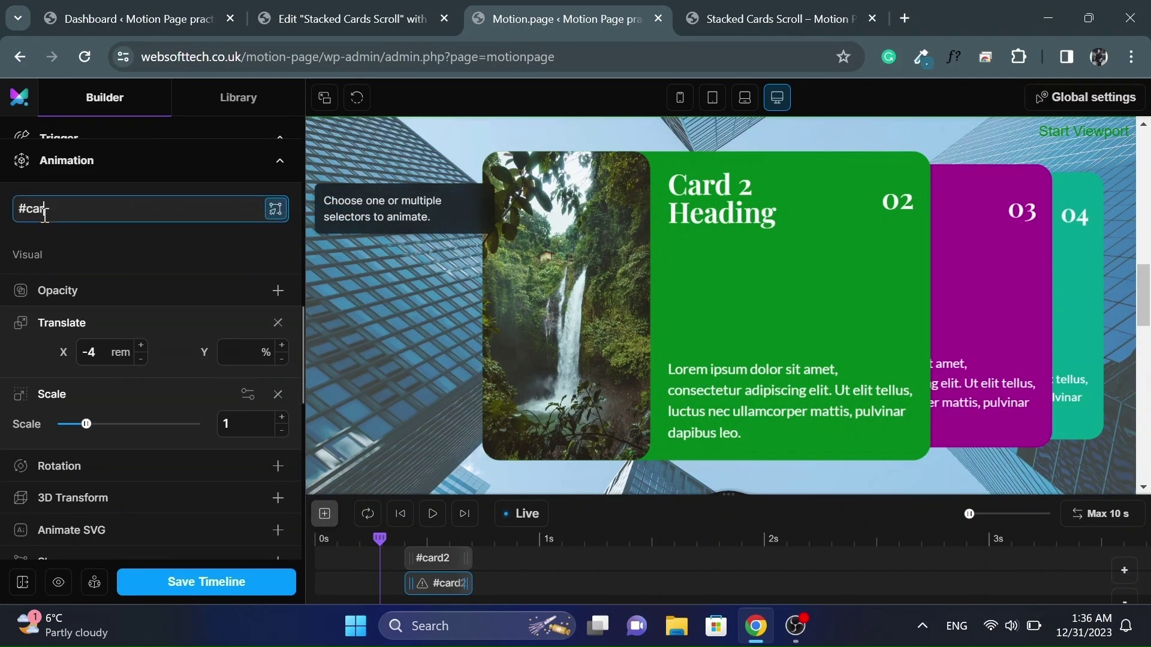
text(d3)
key(Return)
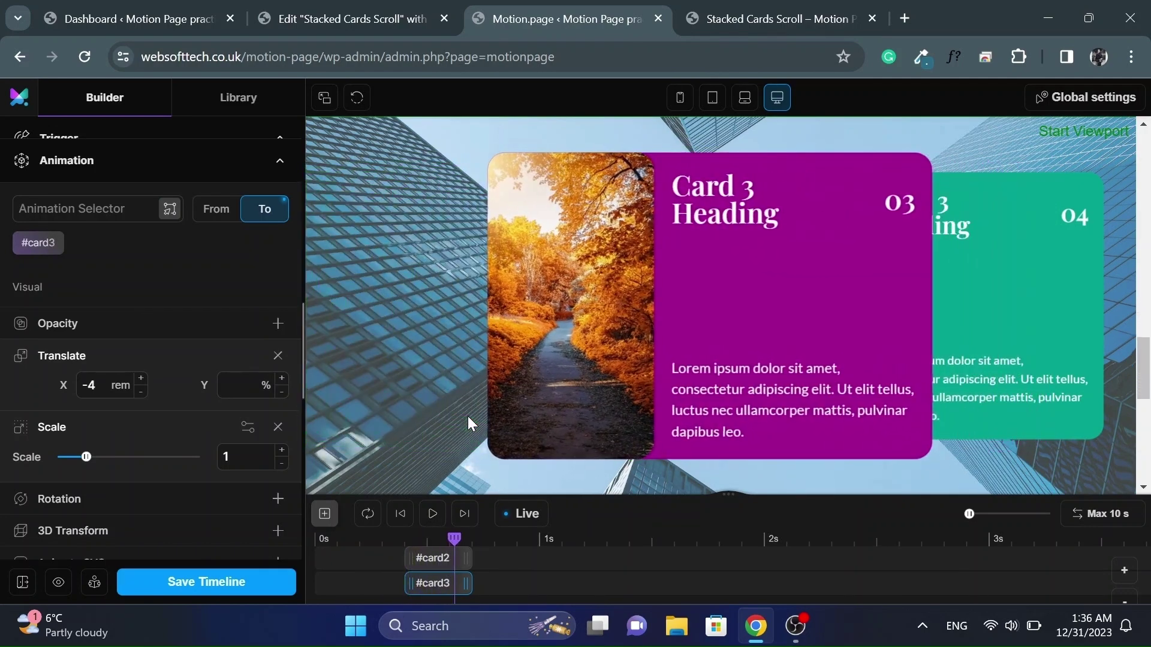
Duplicate the #card2 slide-off animation, move it later, and retarget it to #card3
right_click(434, 558)
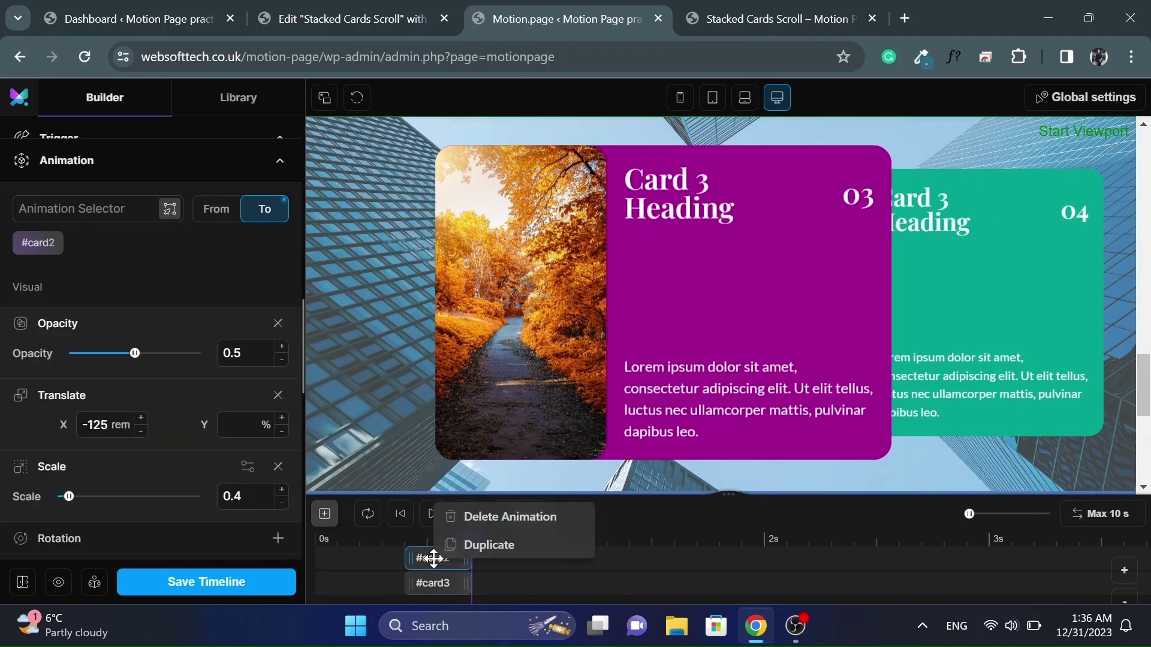
click(467, 546)
drag(493, 585, 502, 586)
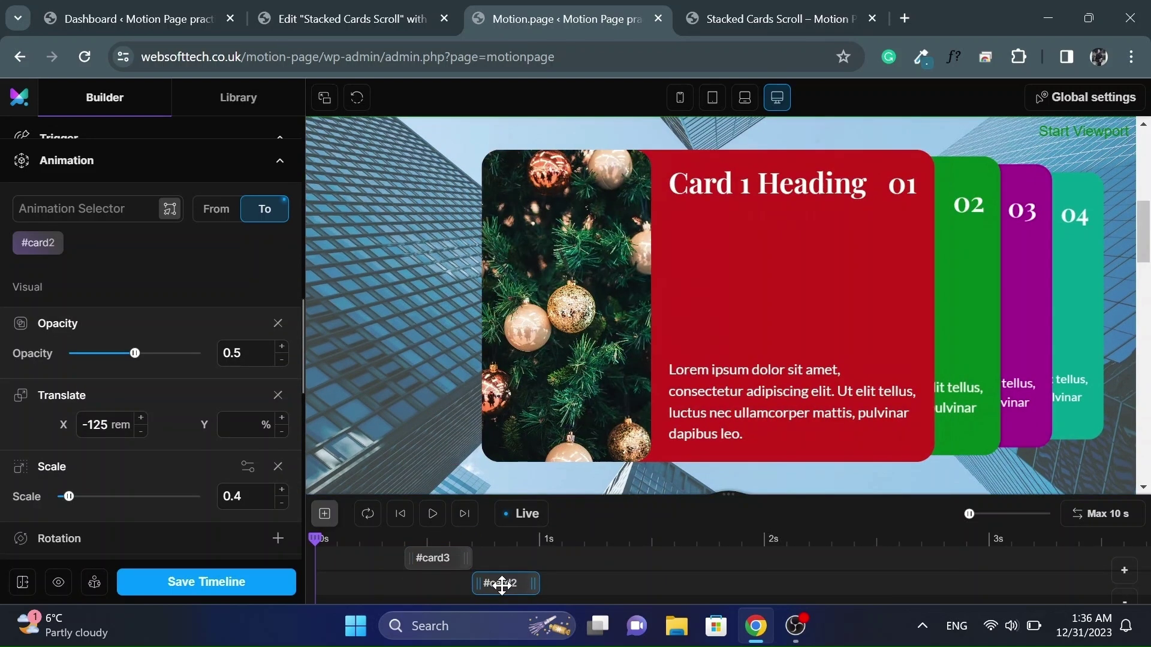
click(52, 246)
click(73, 210)
text(#card3)
key(Return)
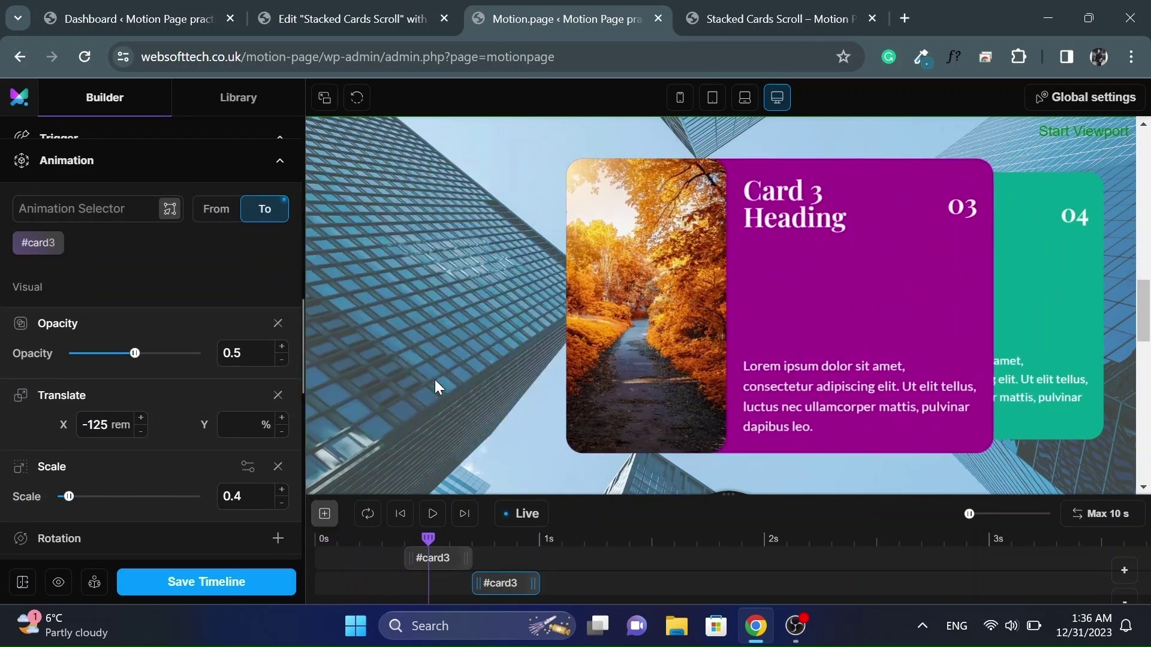
Duplicate the #card3 nudge animation and retarget the copy to #card4
right_click(432, 558)
click(460, 548)
drag(459, 548, 503, 584)
click(54, 245)
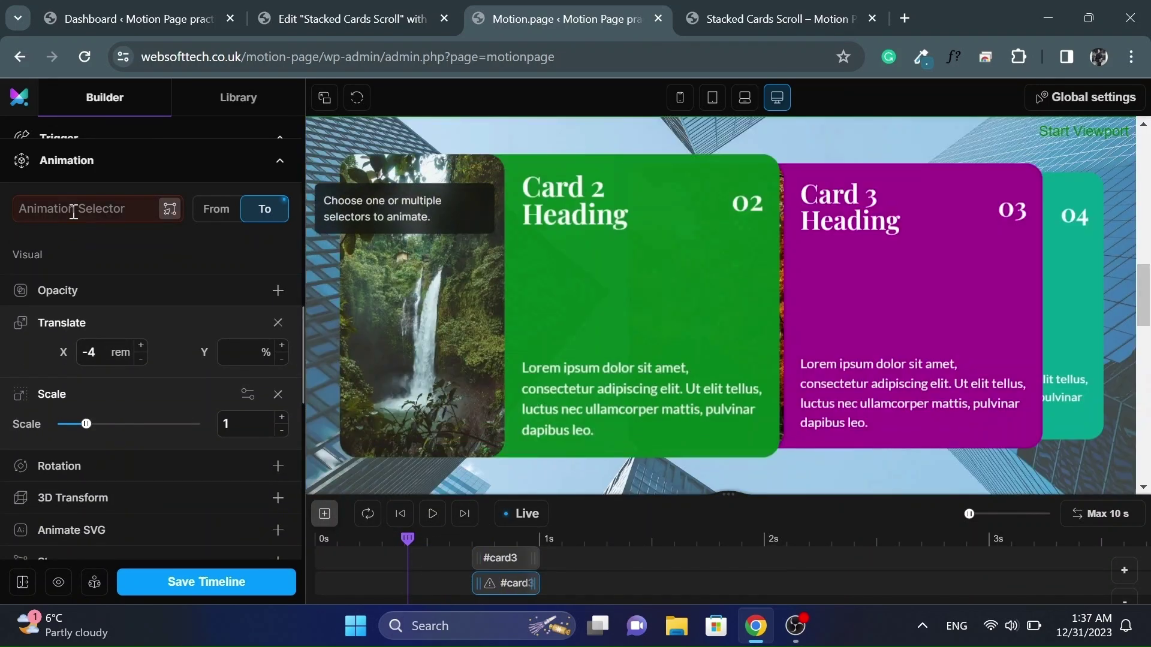
text(4)
key(Home)
text(#)
key(Return)
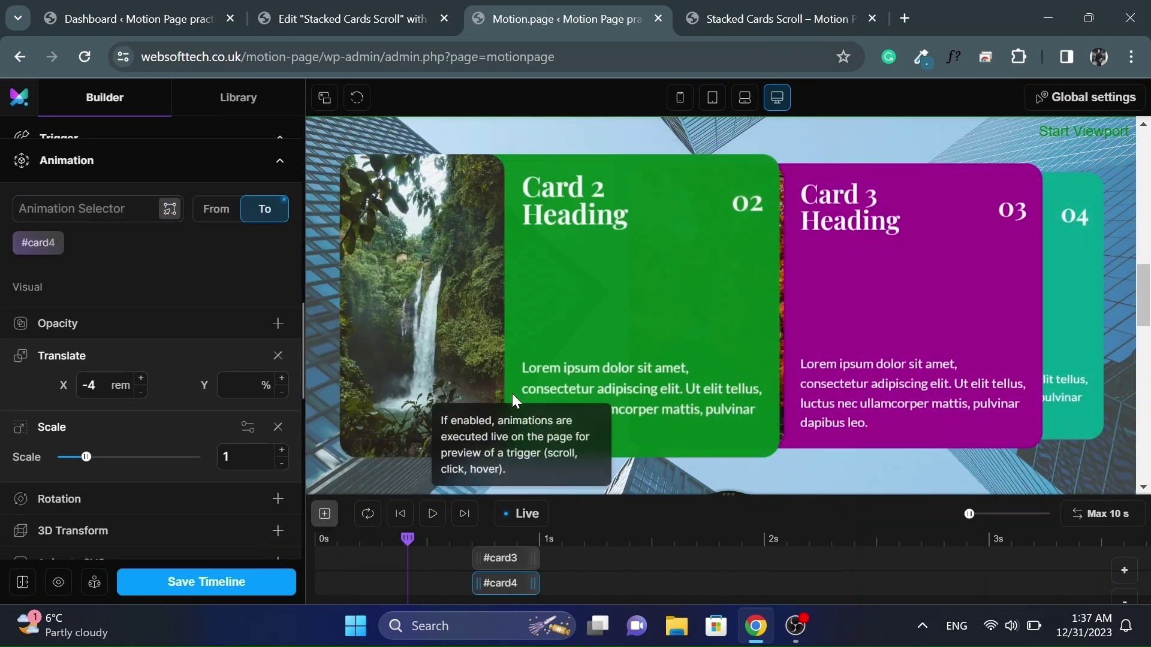
Duplicate the #card3 slide-off animation and retarget the copy to #card4
click(501, 555)
right_click(504, 557)
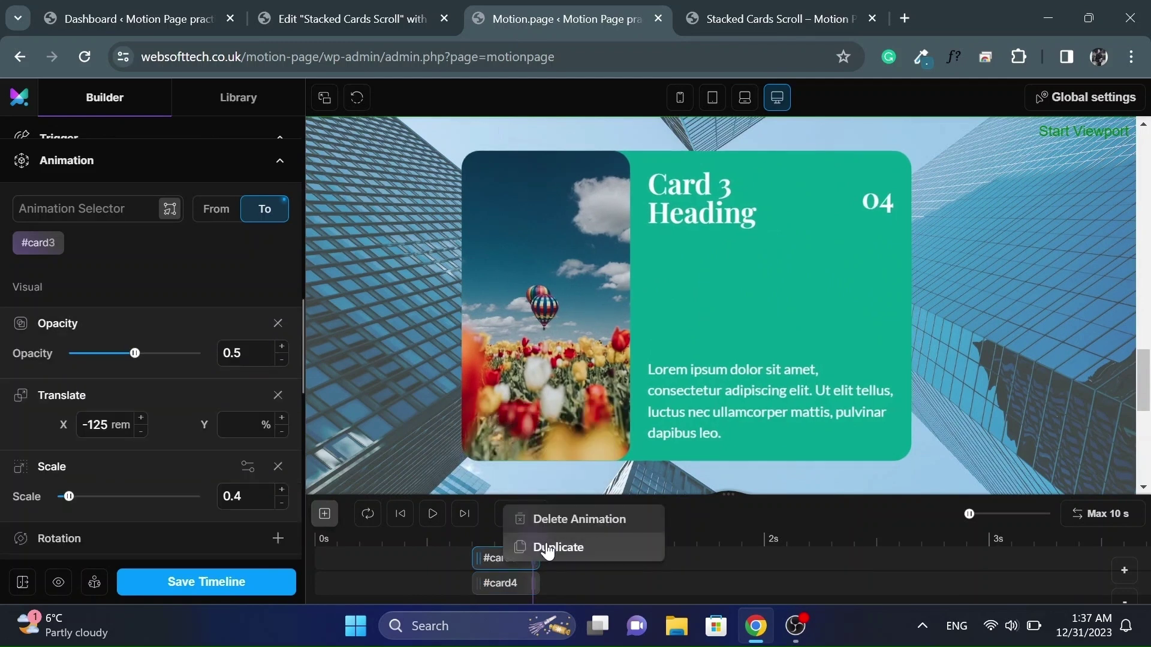
click(550, 558)
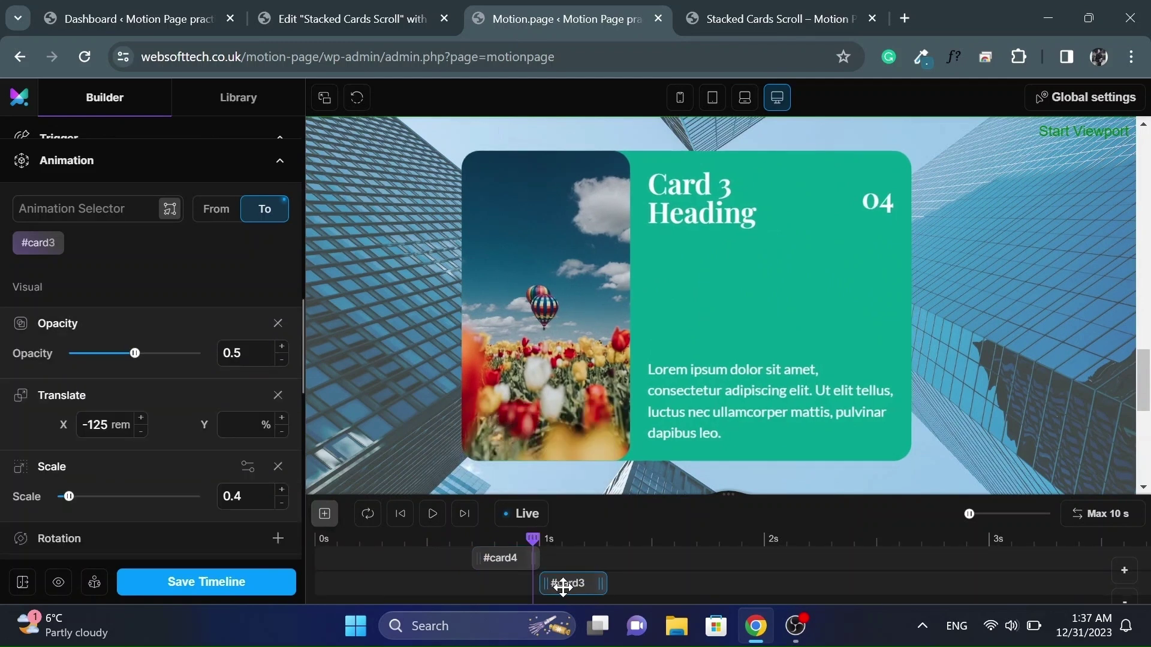
click(56, 242)
click(52, 211)
text(#)
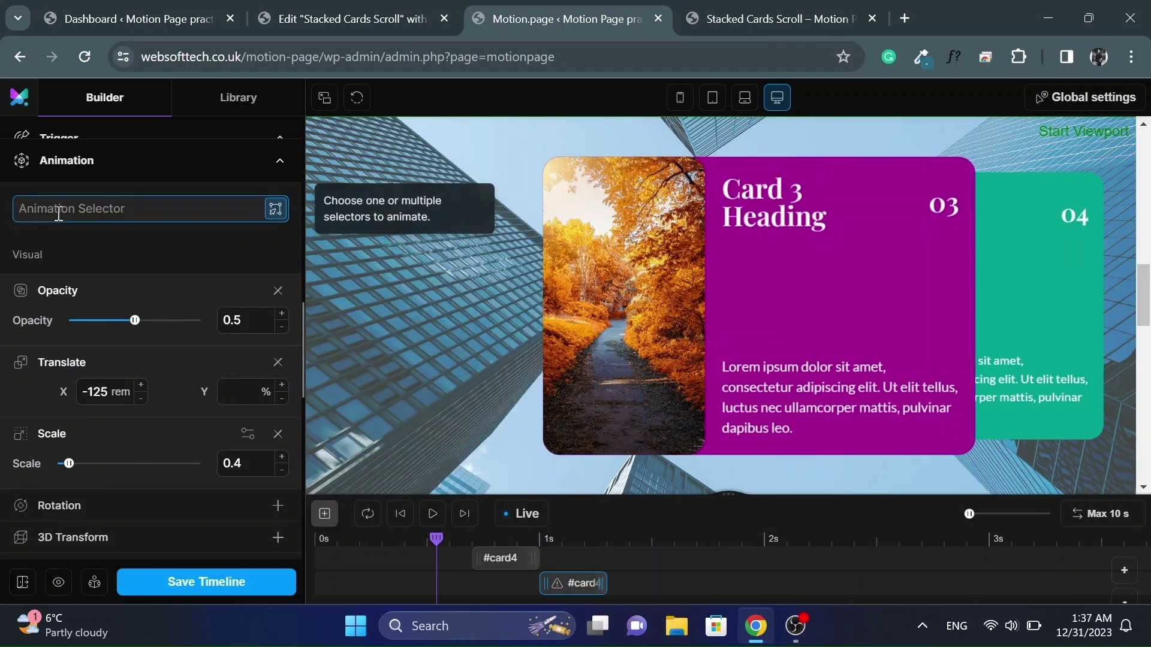
text(card4)
key(Return)
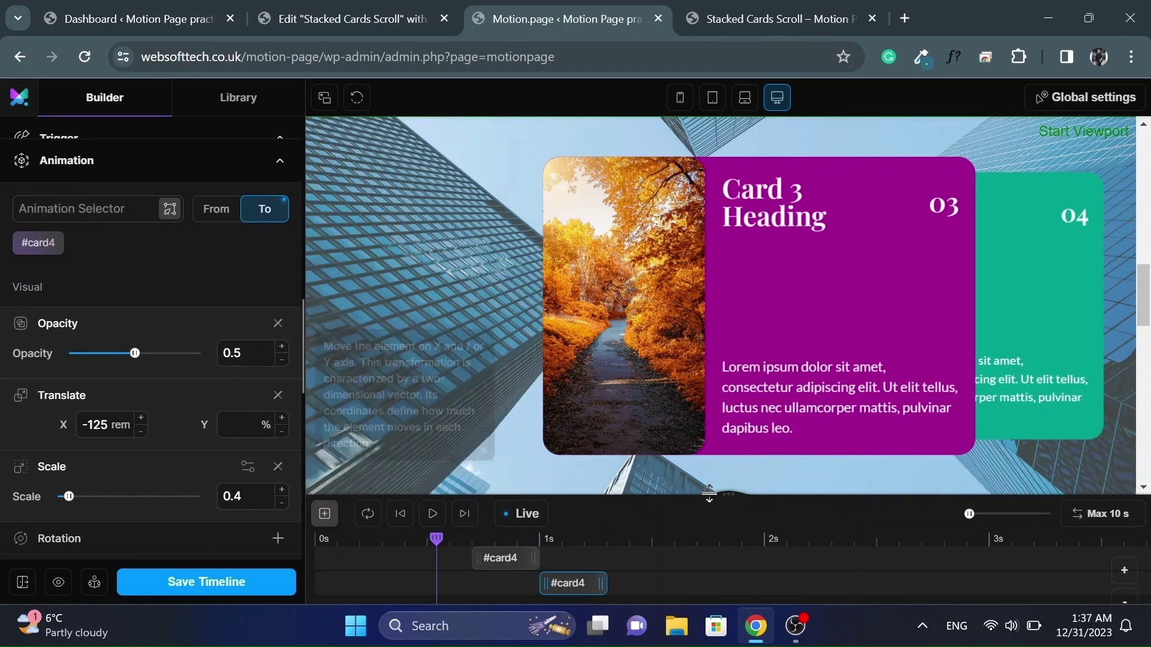
drag(727, 495, 726, 445)
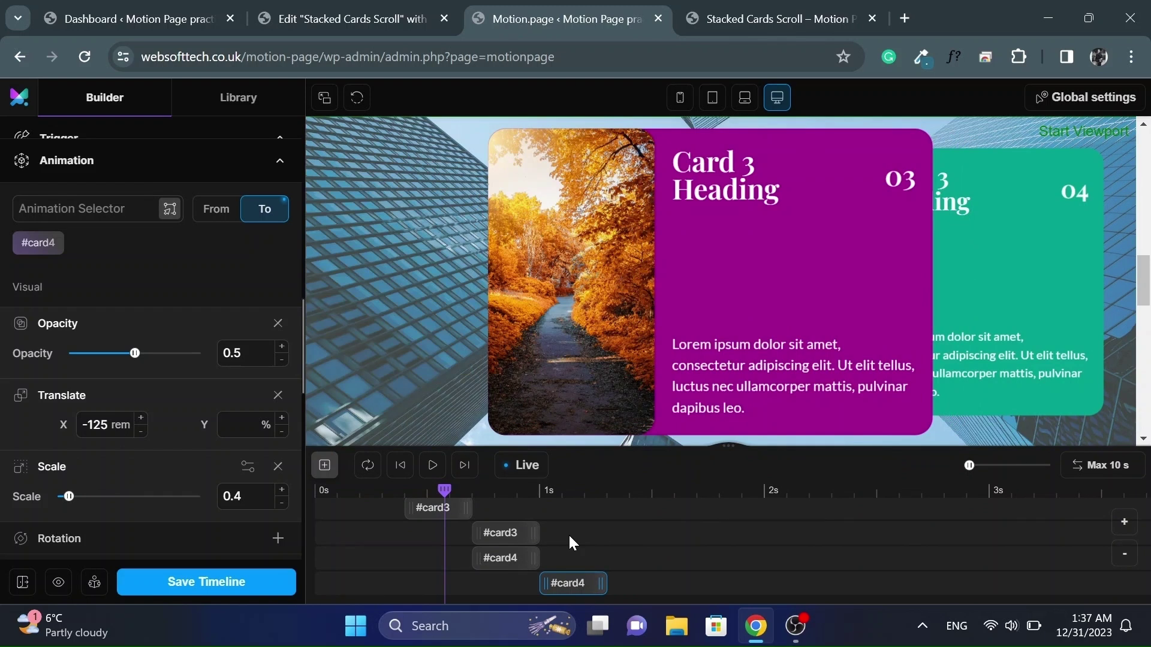
Enlarge the live preview canvas and scroll it back to the top of the page
scroll(568, 533, up, 3)
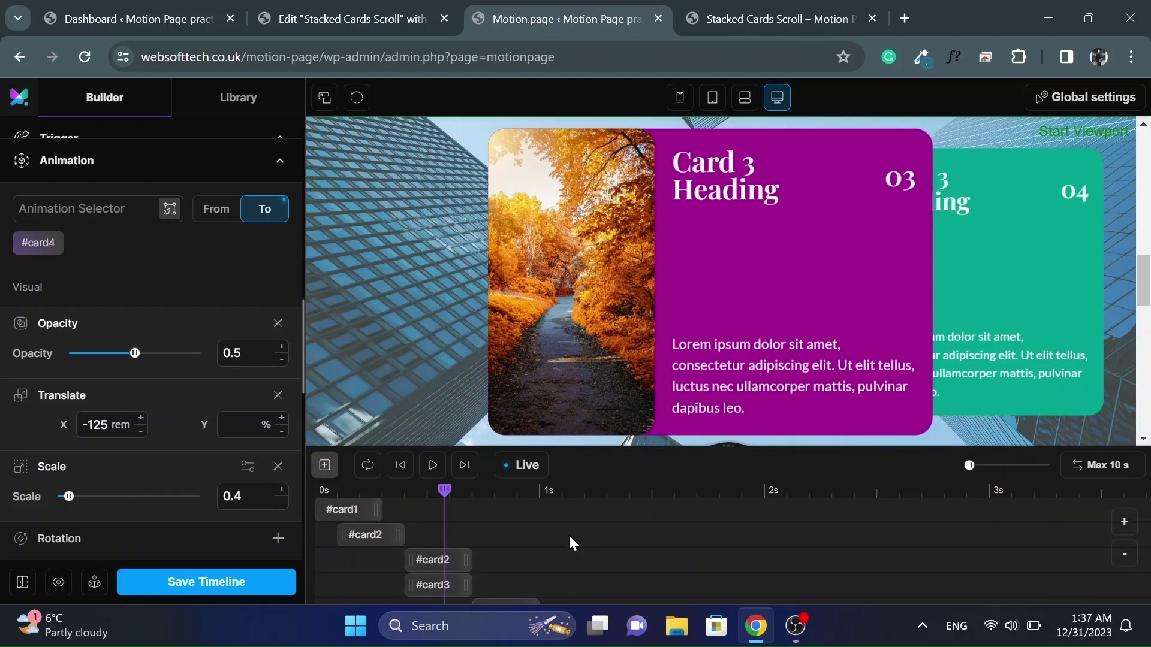
scroll(569, 538, down, 3)
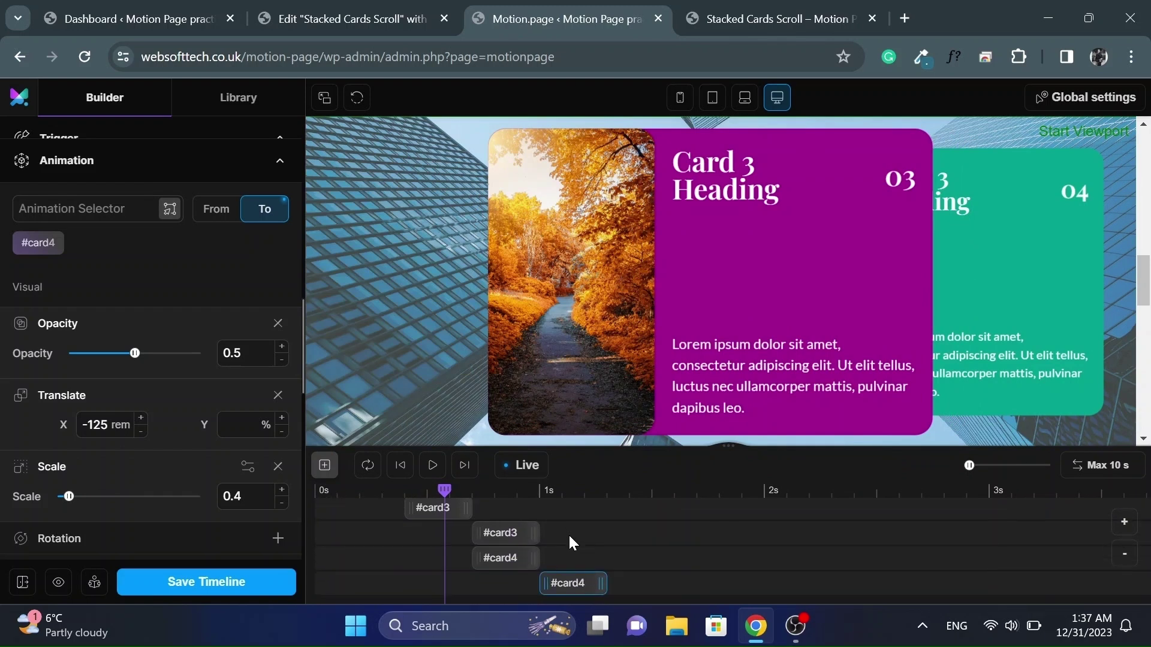
scroll(568, 539, up, 3)
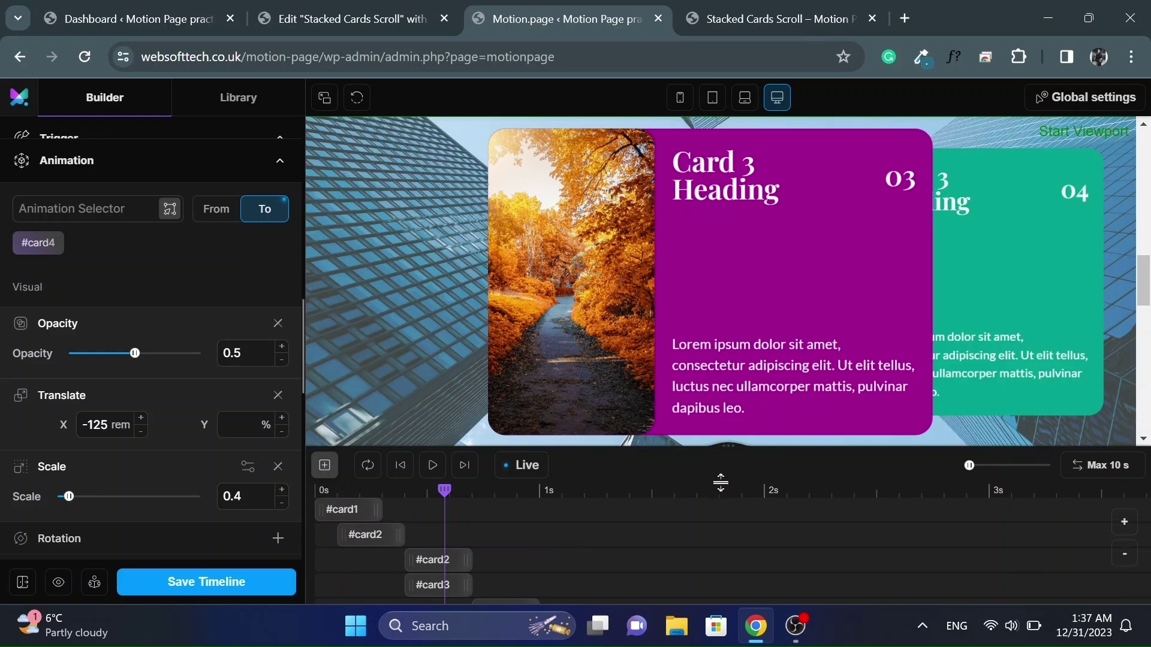
drag(721, 485, 720, 578)
scroll(501, 251, up, 10)
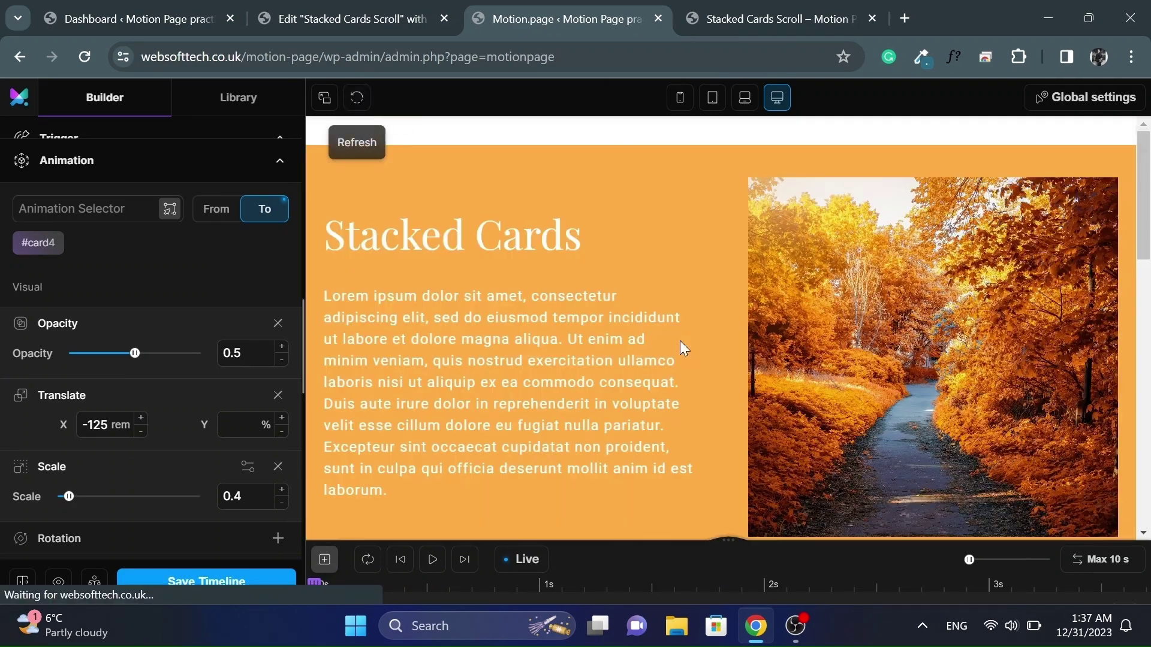
Scroll the preview through the pinned cards section to watch each card slide away
scroll(636, 316, down, 5)
scroll(636, 316, down, 3)
scroll(636, 315, down, 3)
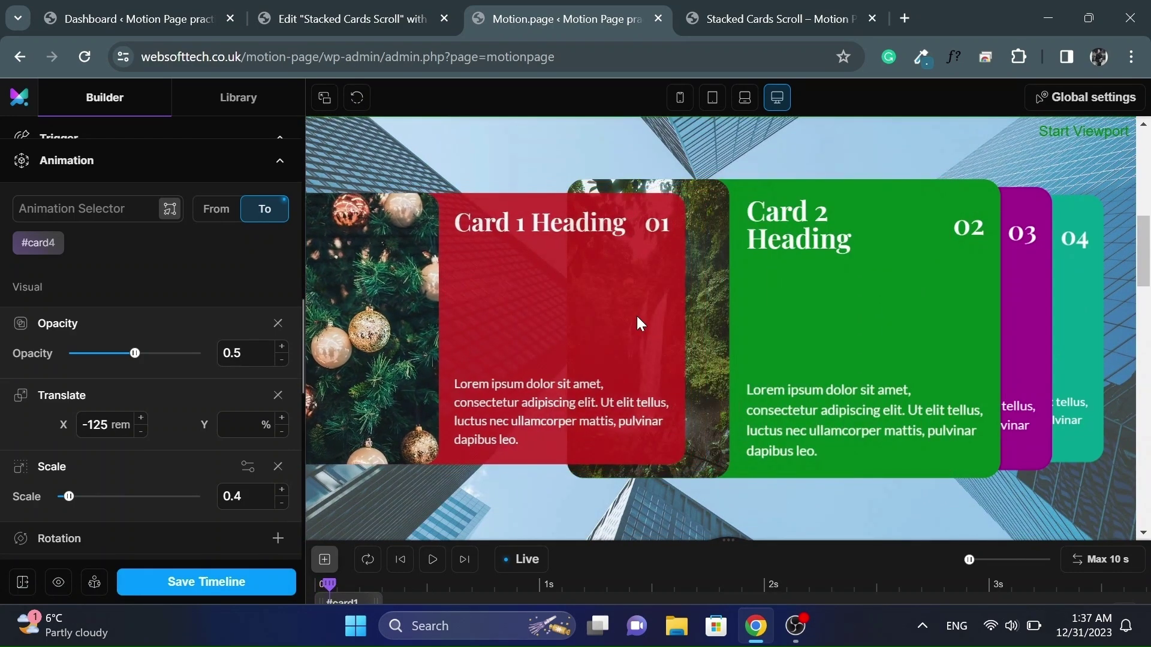
scroll(637, 315, down, 4)
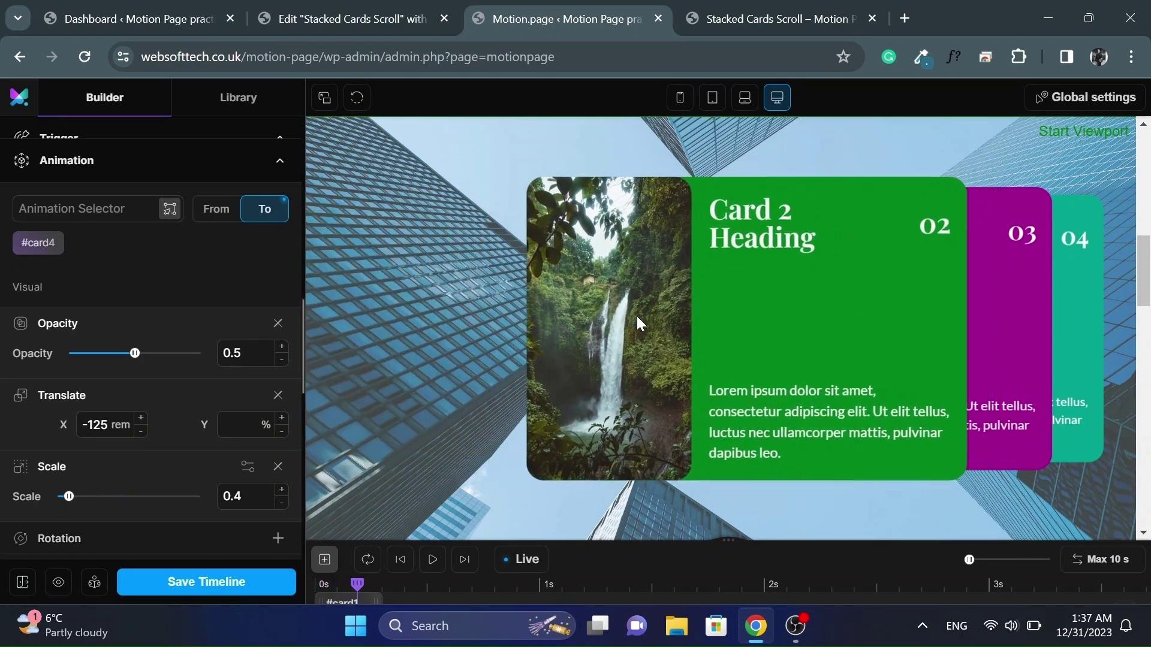
scroll(637, 316, down, 4)
scroll(637, 317, down, 4)
scroll(636, 315, down, 4)
scroll(637, 316, down, 4)
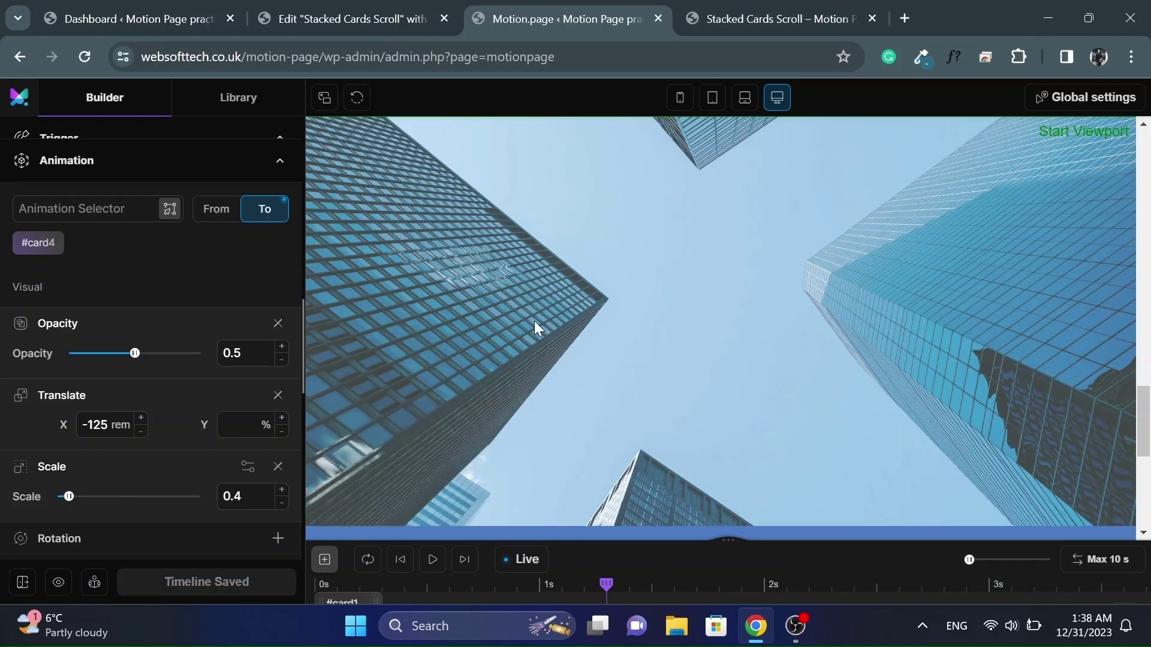
Reload the live Stacked Cards Scroll page and scroll down into the cards section
click(741, 28)
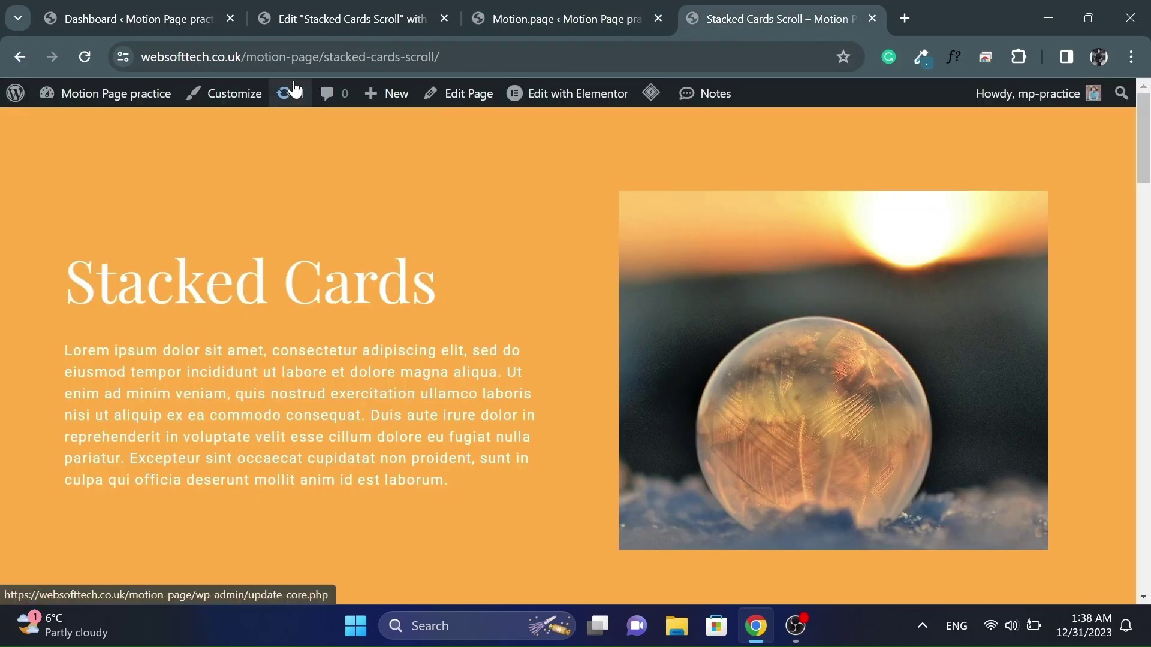
click(82, 59)
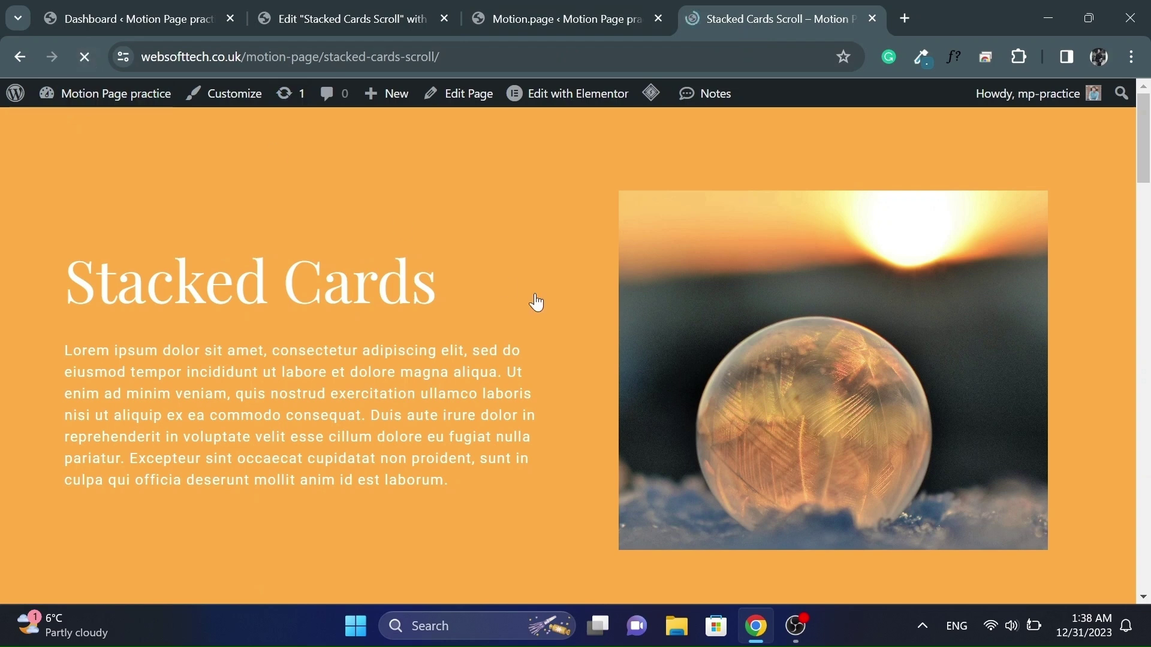
scroll(553, 335, down, 8)
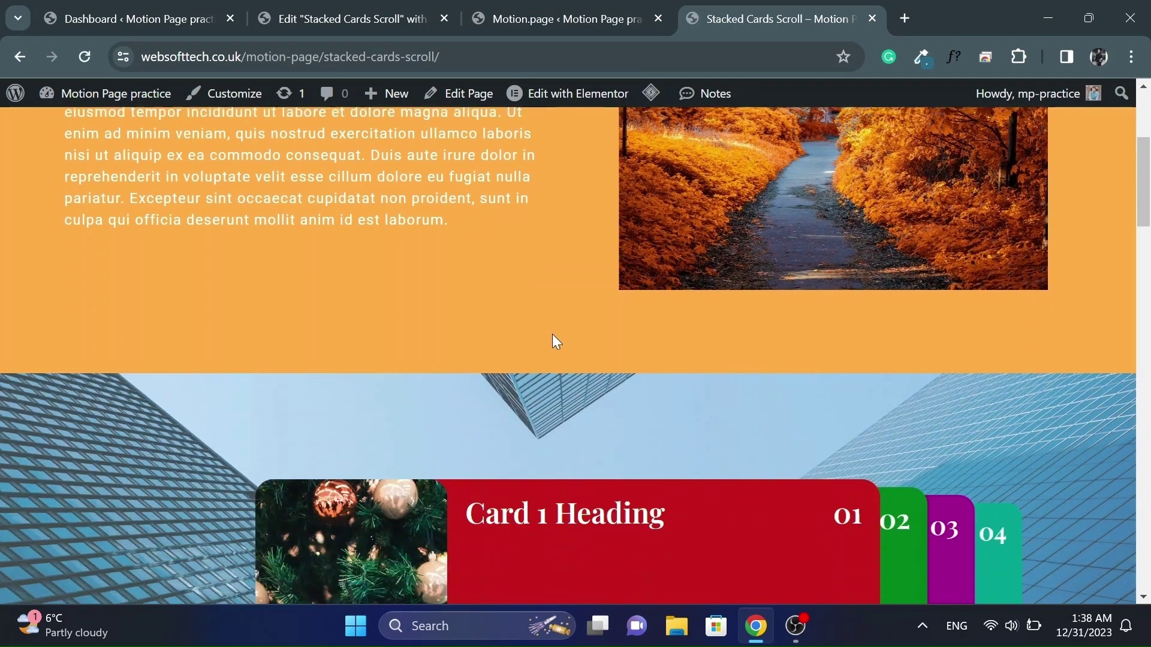
scroll(553, 336, down, 3)
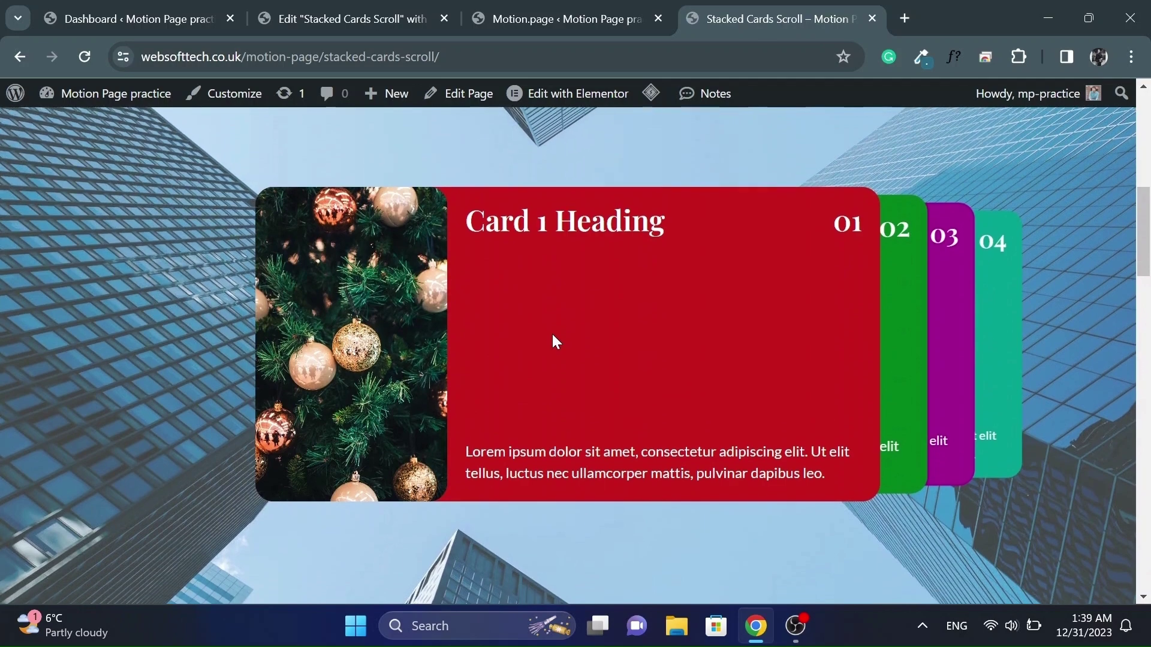
scroll(554, 339, up, 3)
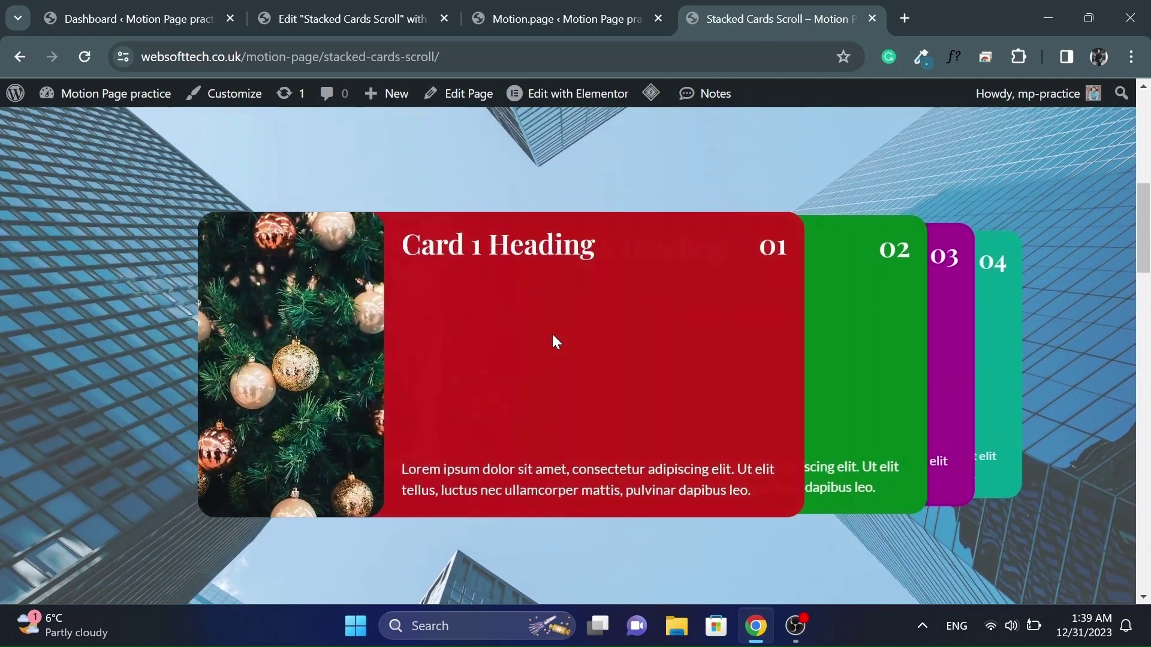
scroll(553, 336, down, 3)
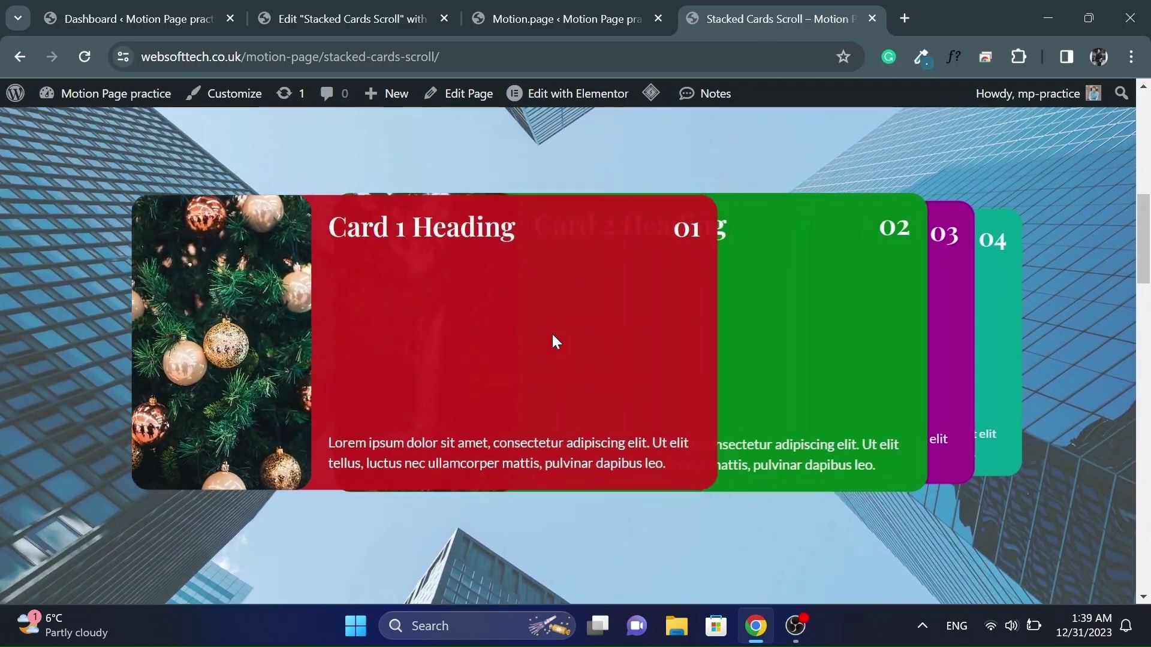
scroll(552, 333, down, 3)
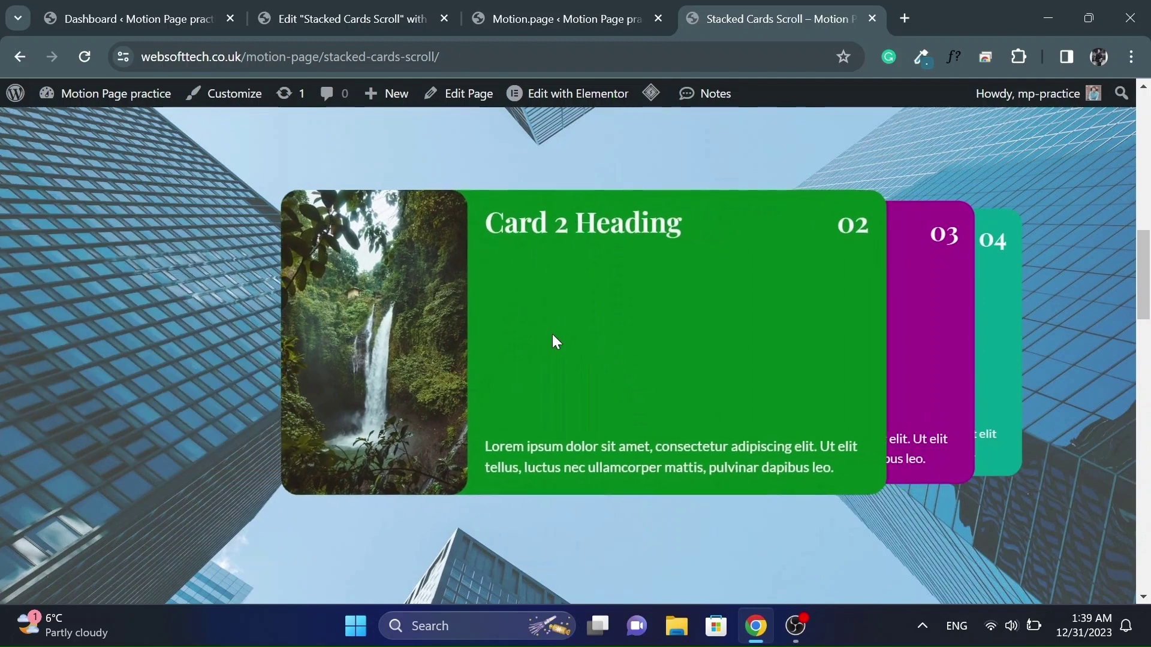
scroll(552, 333, down, 3)
scroll(553, 340, down, 3)
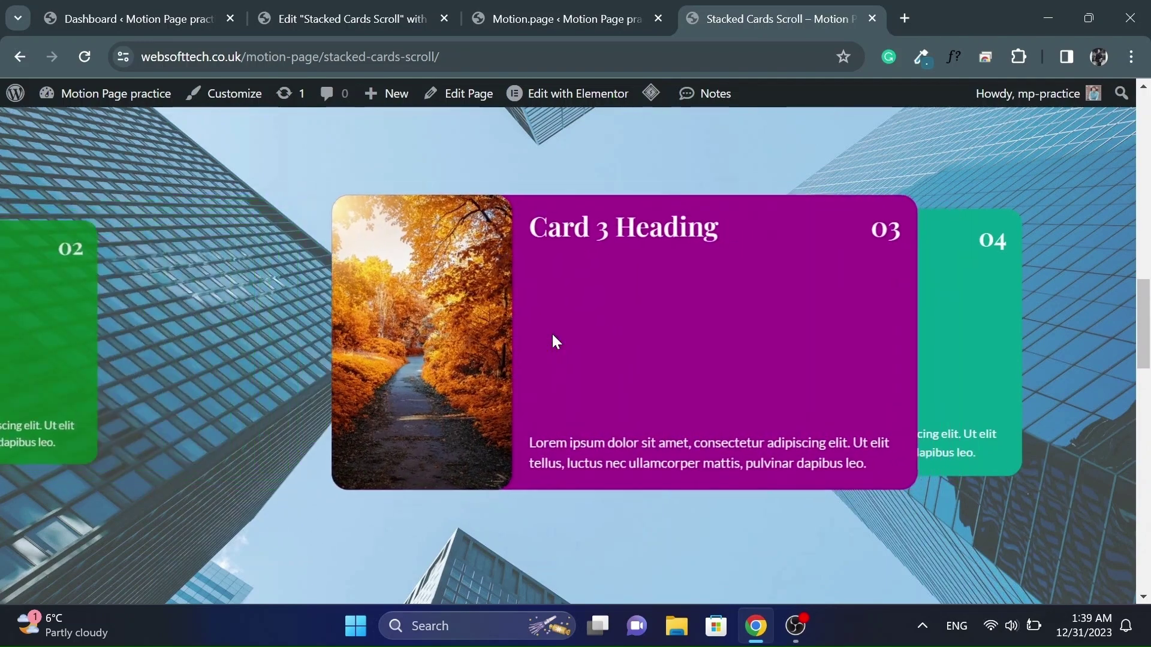
scroll(553, 337, down, 3)
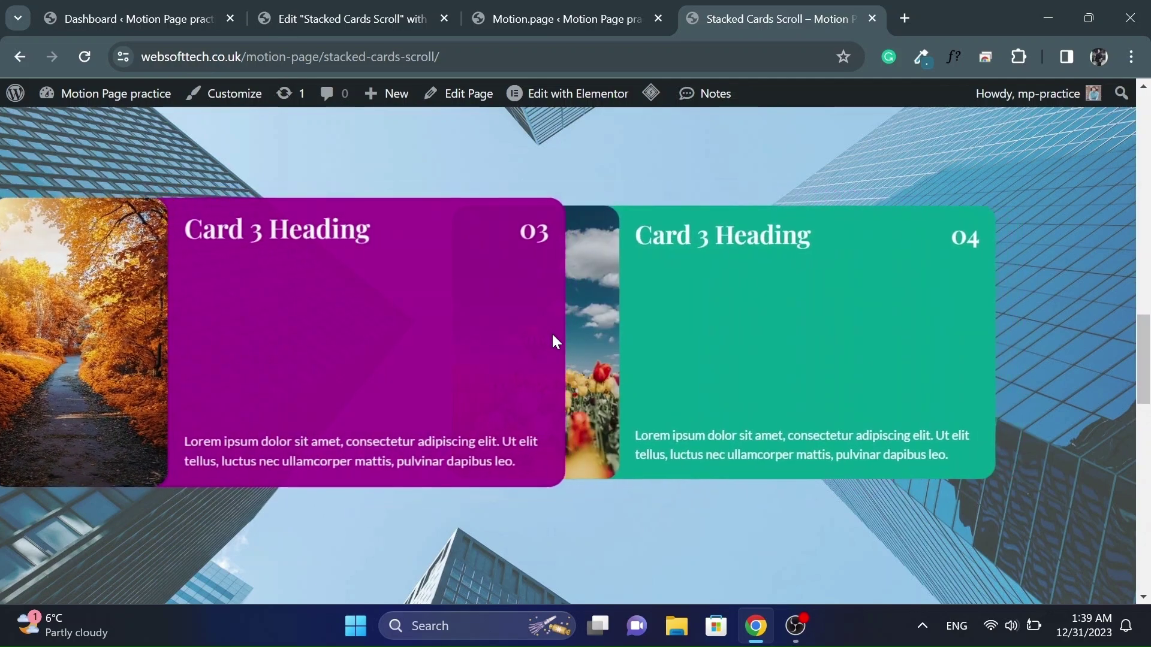
Scroll further through the cards and back up to confirm they slide, fade and shrink
scroll(552, 341, down, 1)
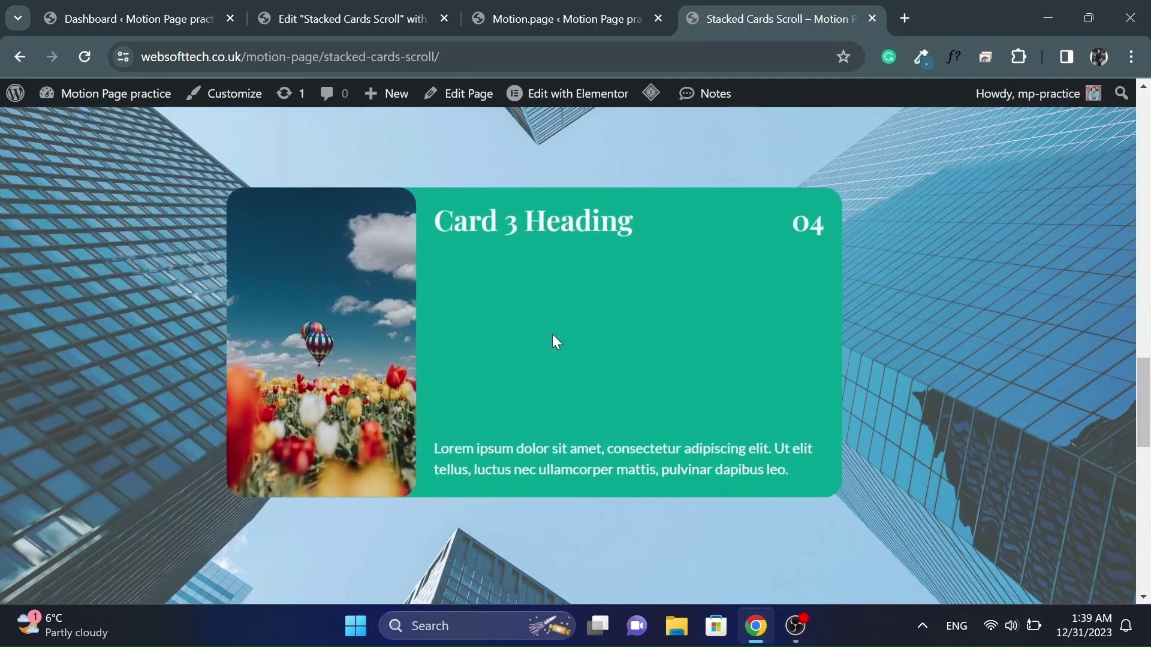
scroll(552, 341, down, 2)
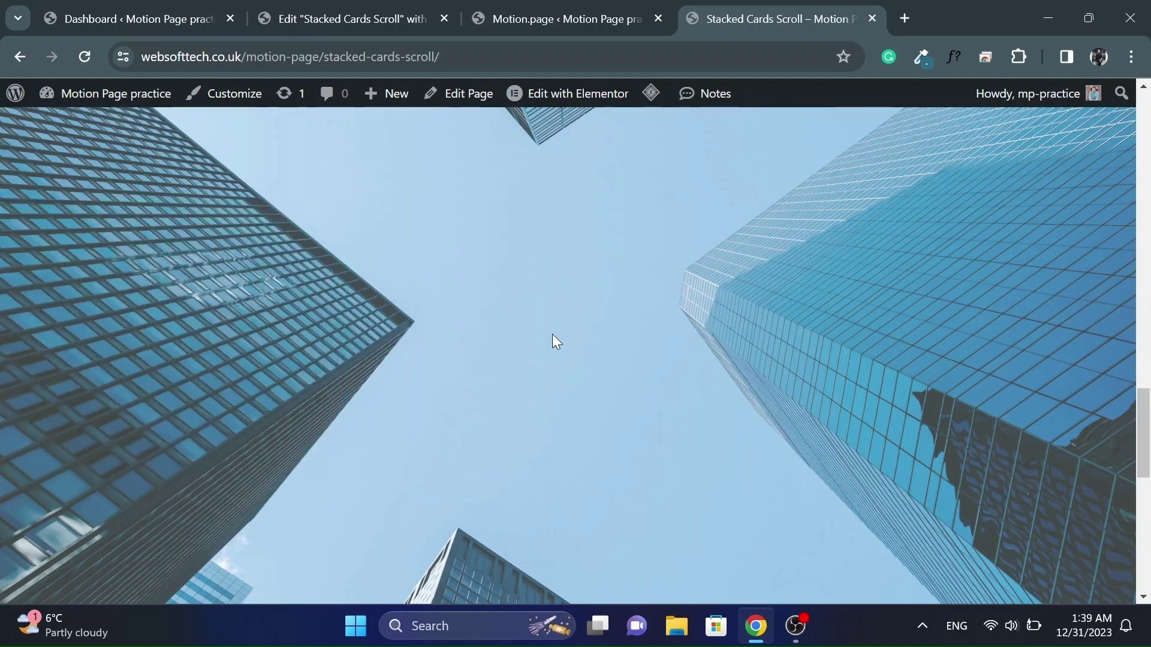
scroll(552, 335, down, 4)
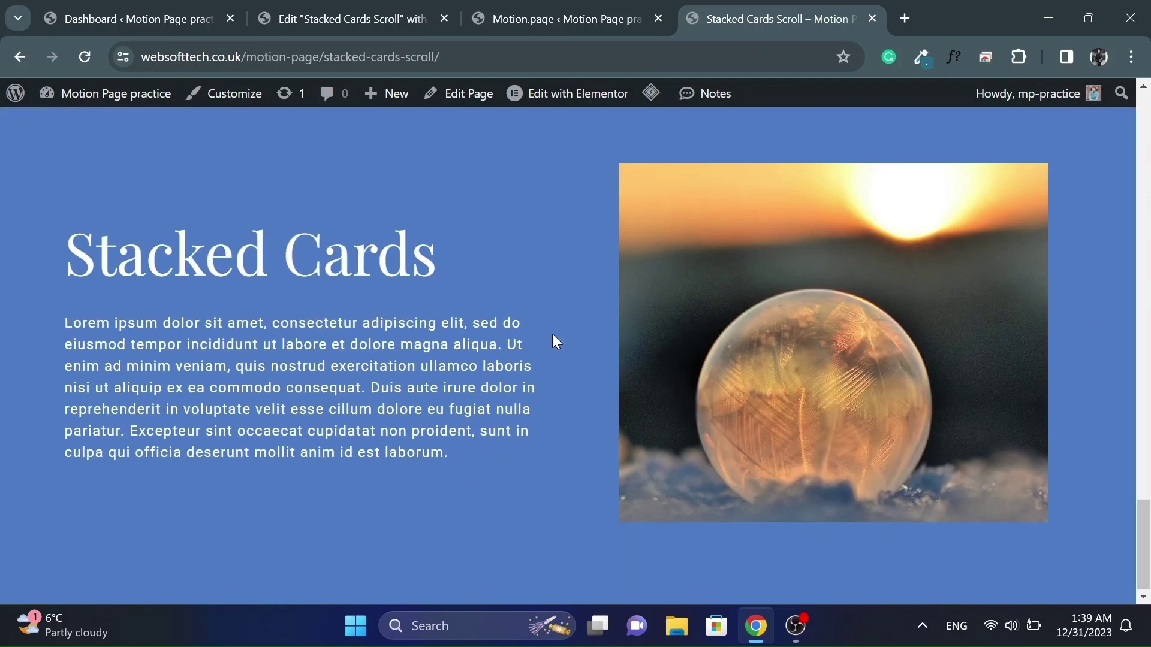
scroll(552, 338, up, 5)
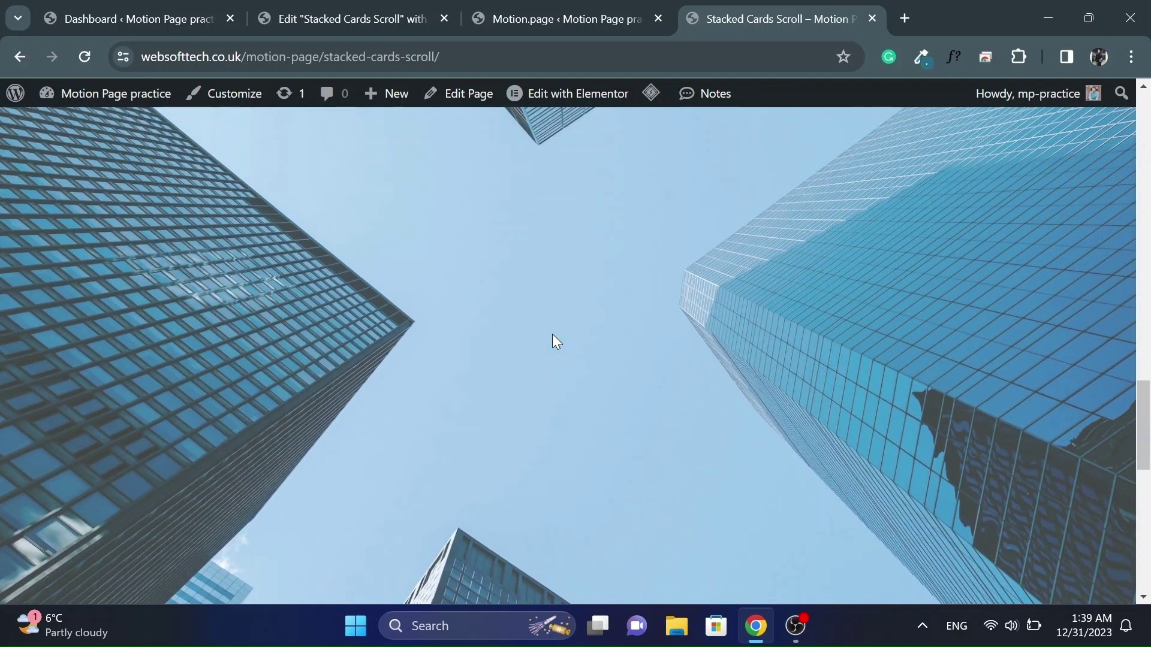
scroll(552, 341, up, 2)
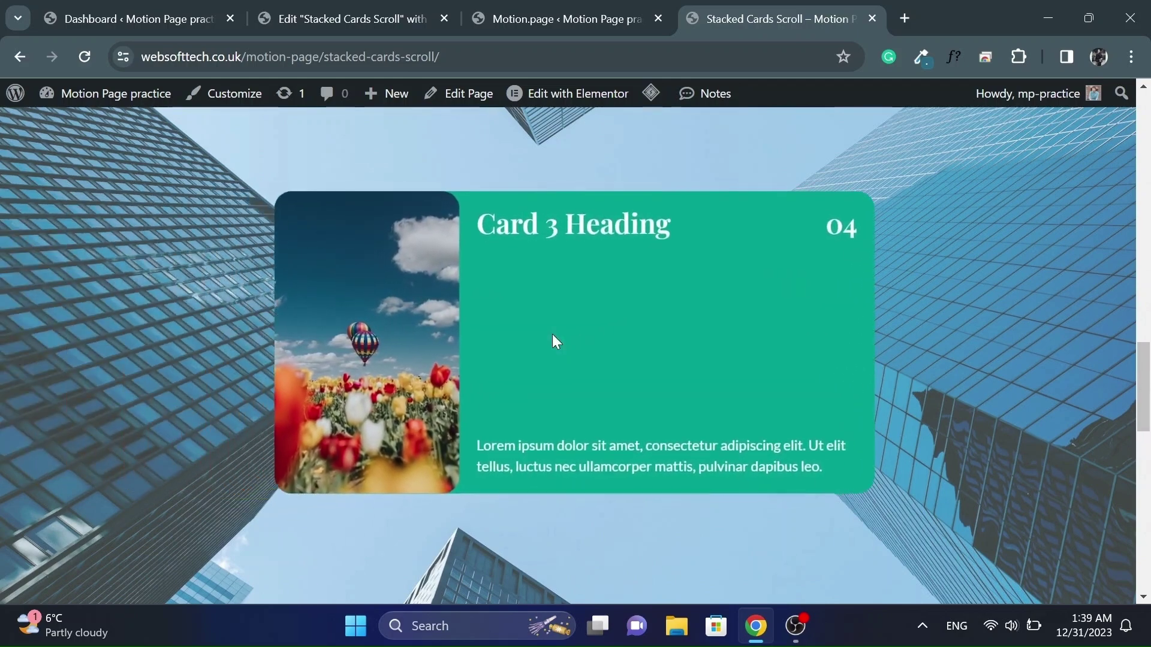
scroll(556, 342, up, 5)
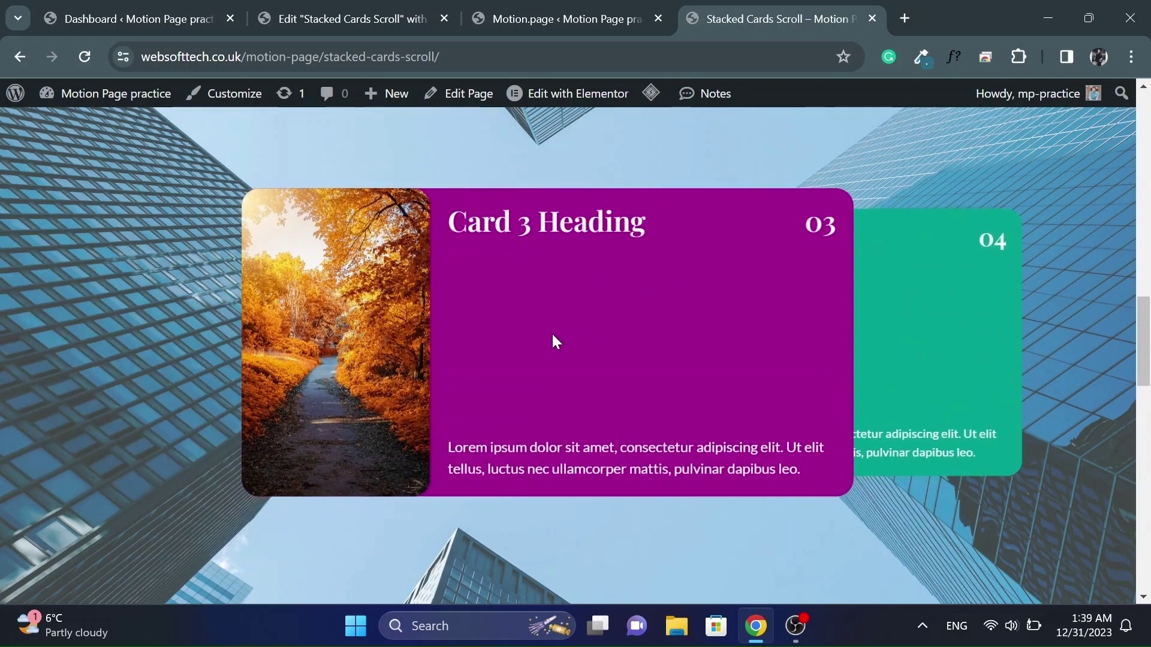
scroll(556, 342, up, 5)
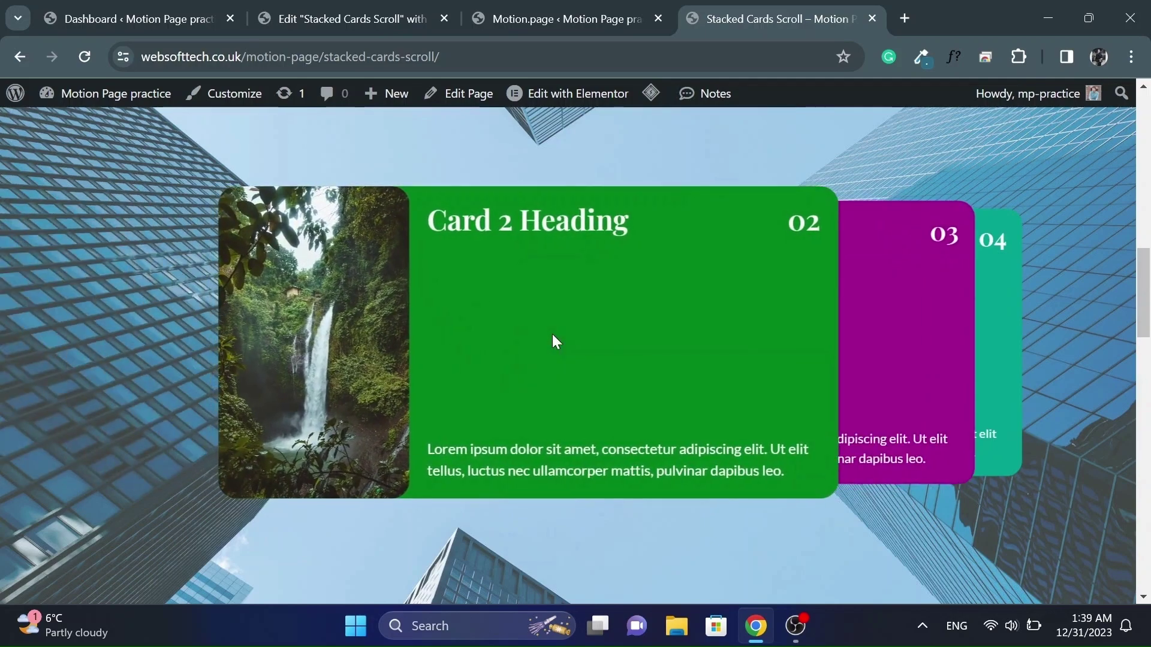
scroll(556, 342, up, 5)
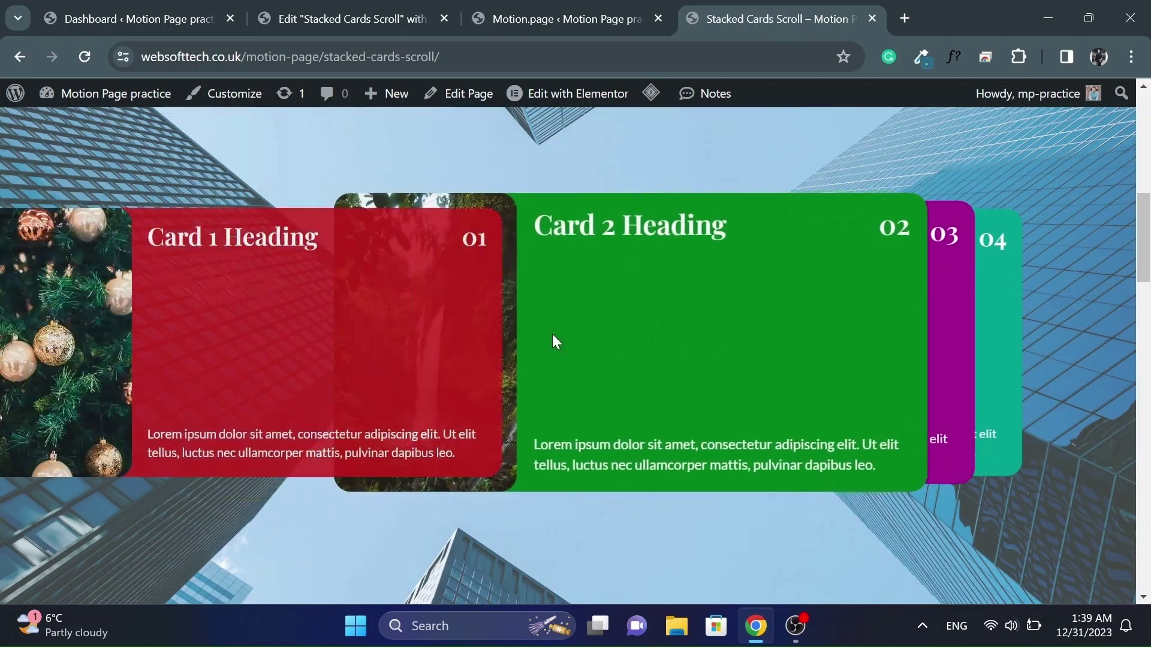
scroll(556, 342, down, 2)
scroll(556, 342, up, 5)
scroll(556, 342, up, 4)
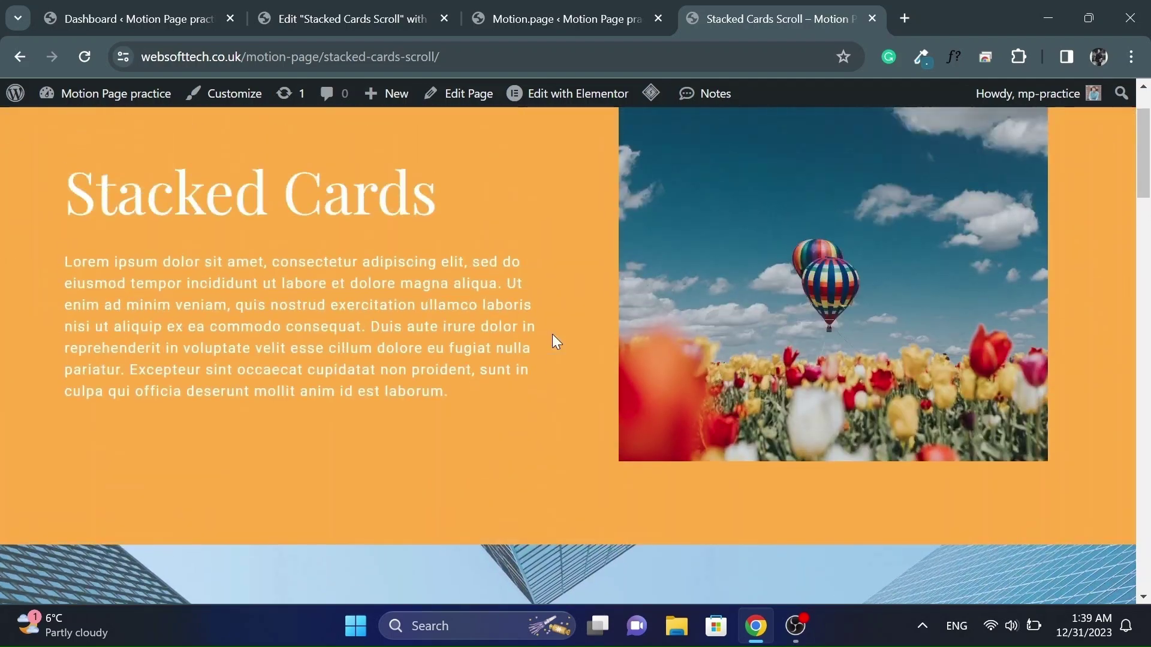